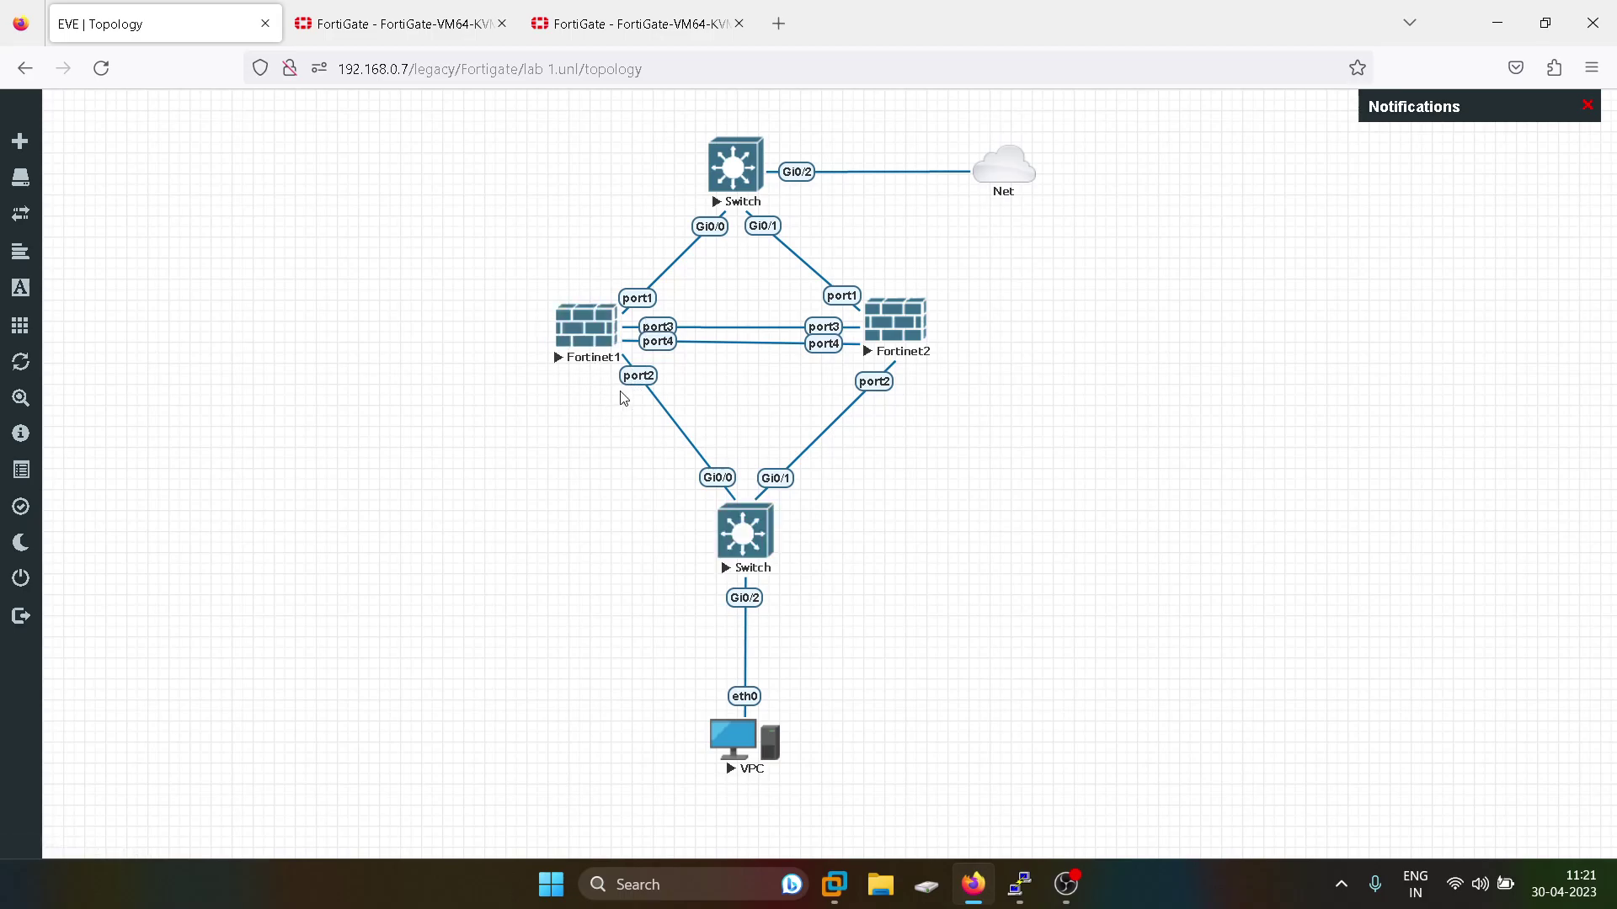
- Switch from the EVE-NG lab topology to the FortiGate 192.168.0.8 System Settings page
click(345, 22)
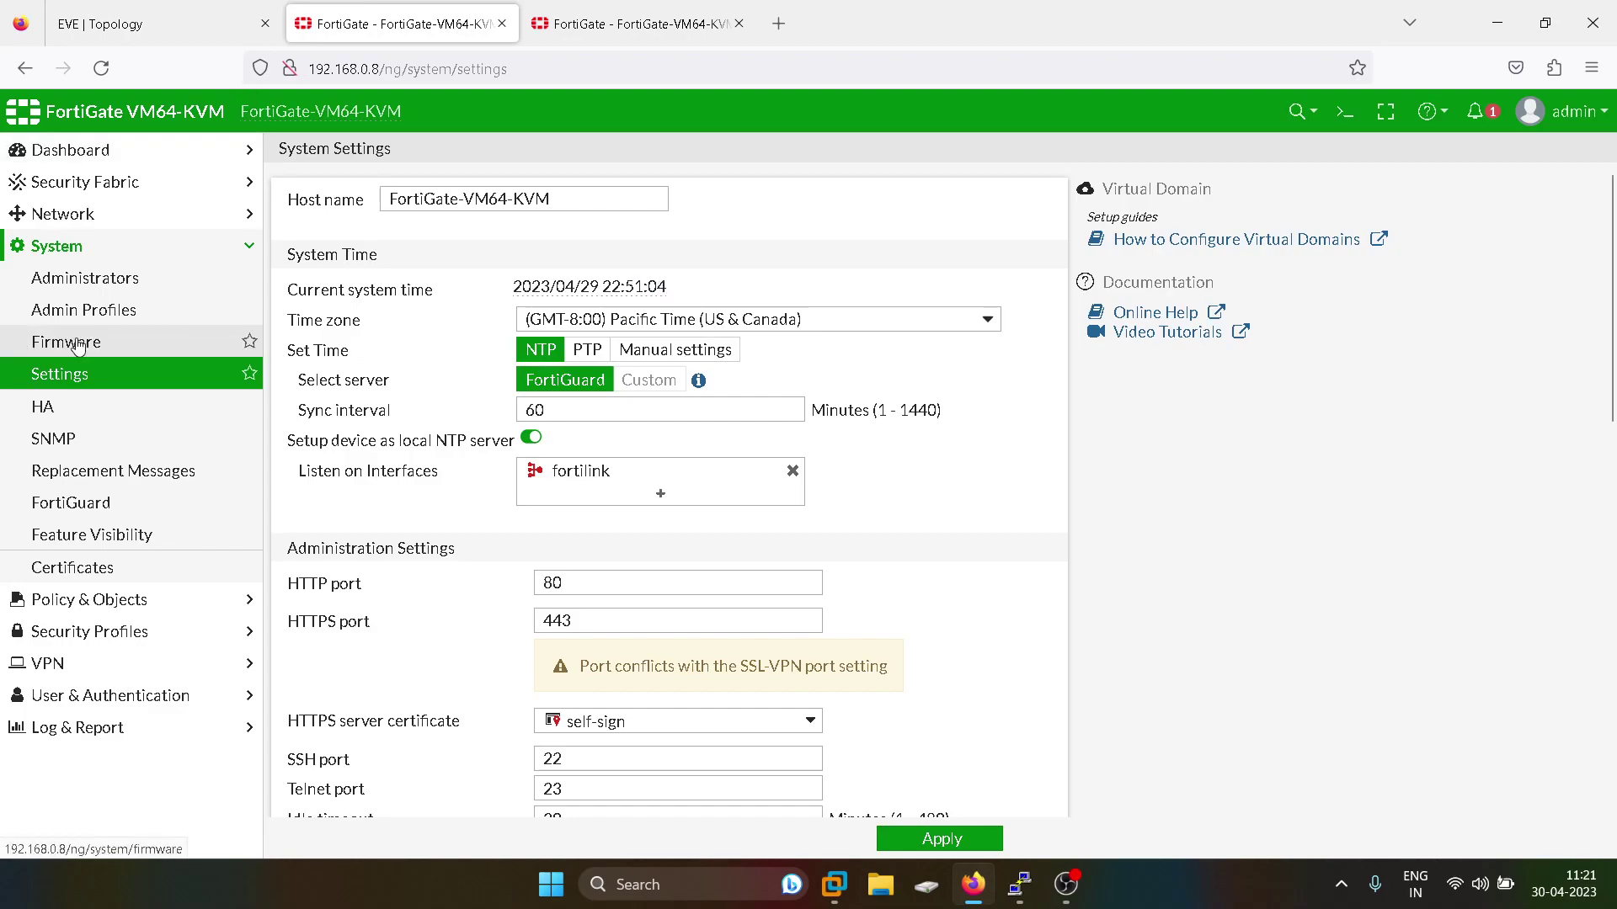
- Give port2 the LAN role and IP/netmask 10.1.1.1/24
click(84, 214)
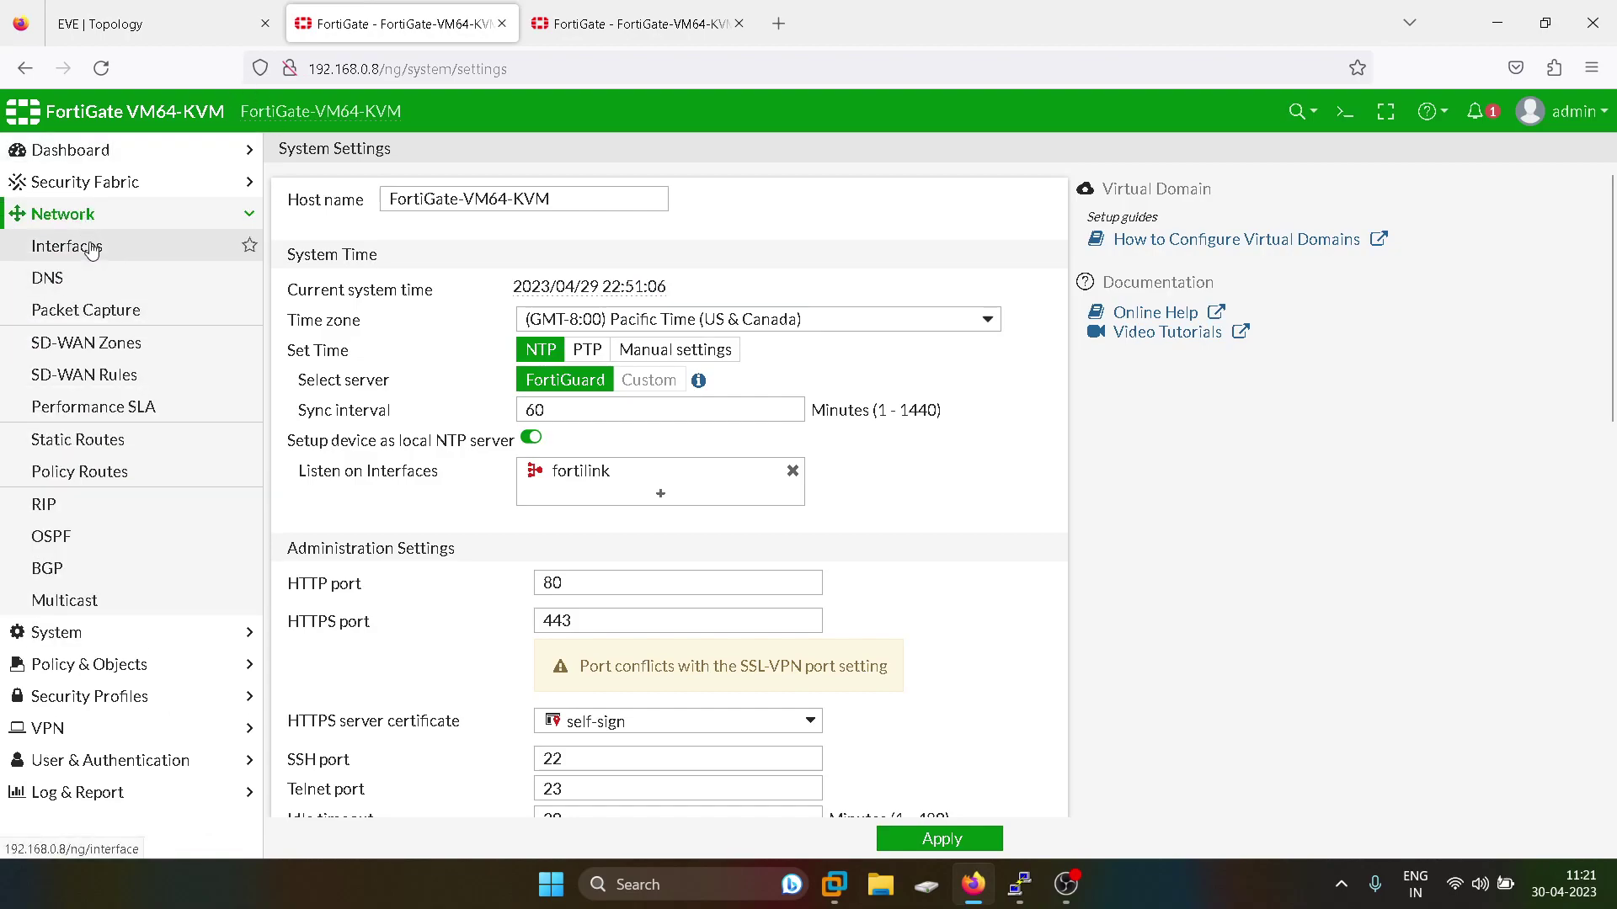
click(68, 246)
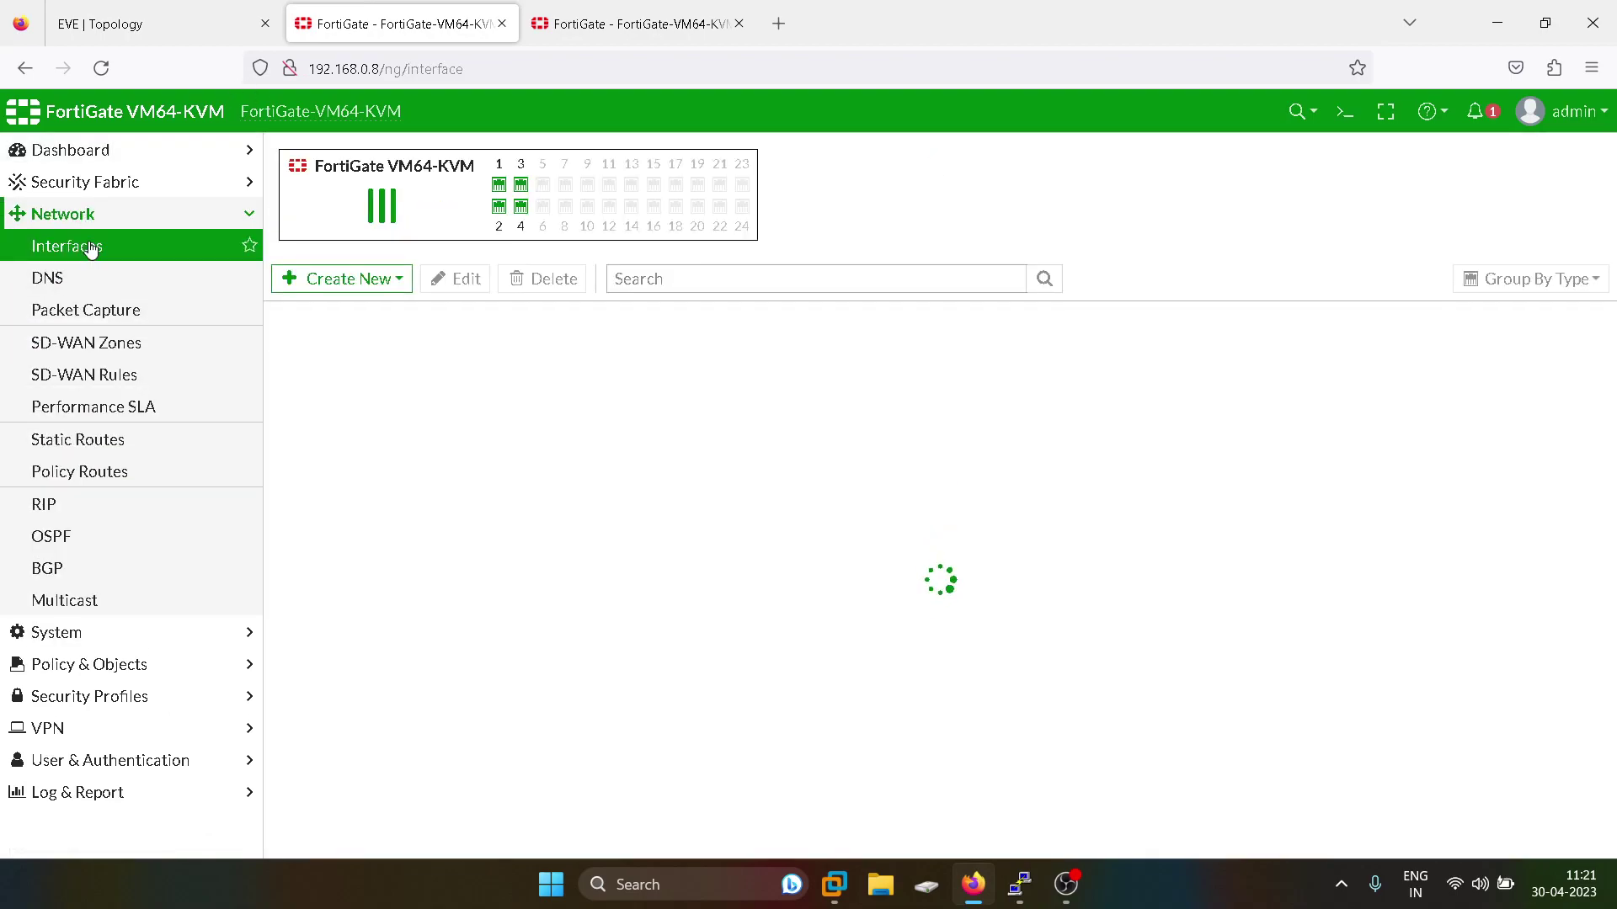
click(165, 10)
click(350, 24)
click(323, 614)
click(458, 279)
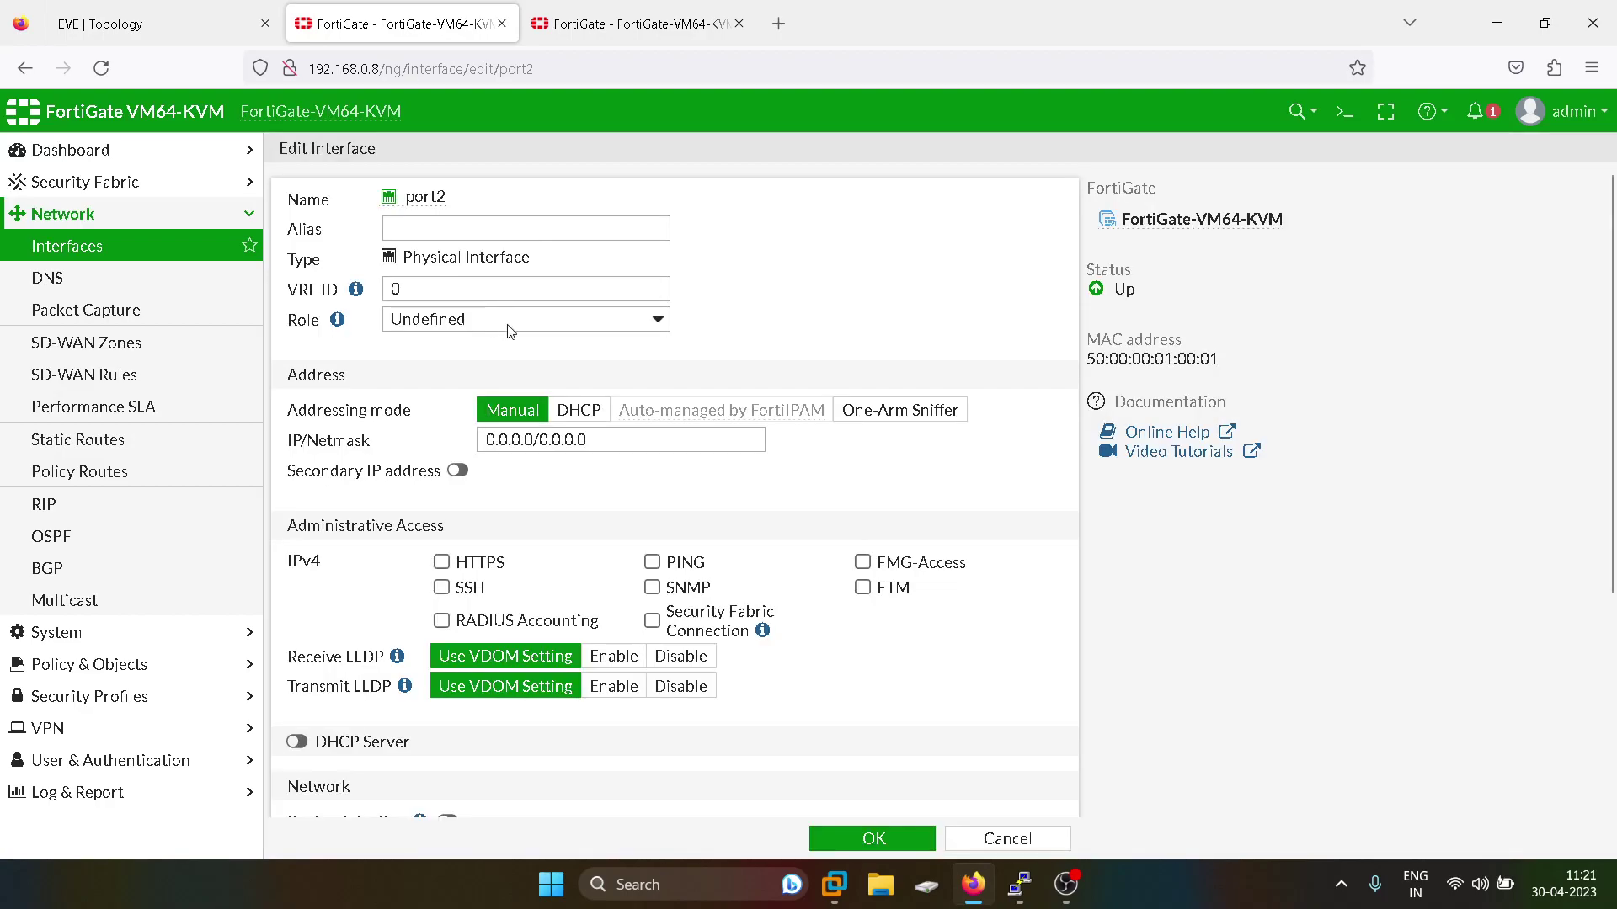
click(506, 321)
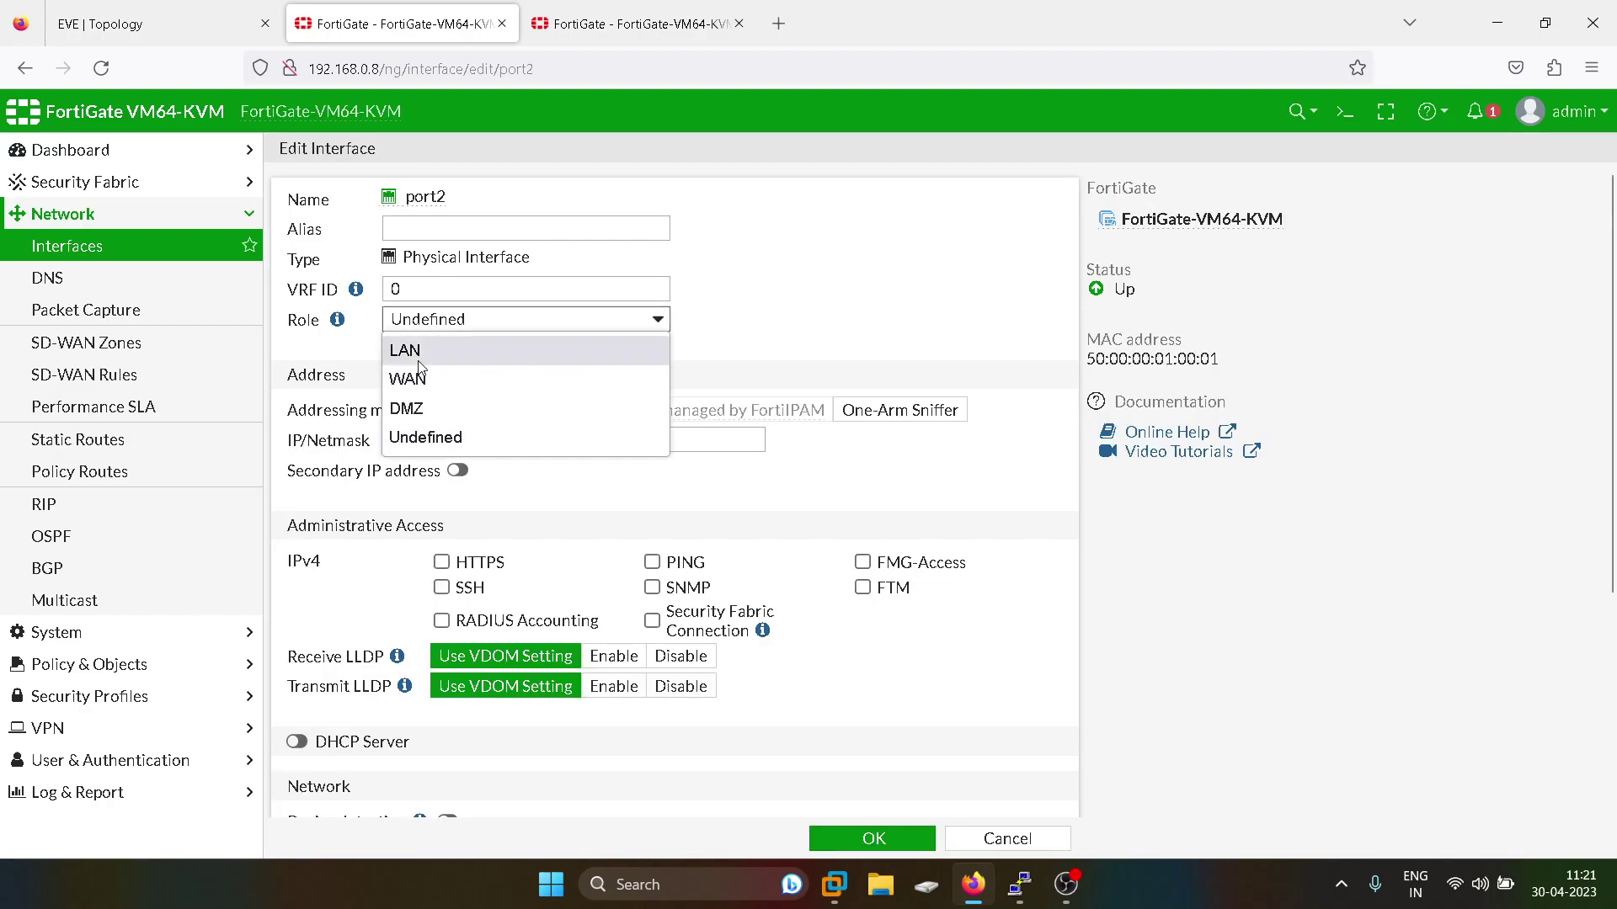
click(419, 361)
double_click(634, 440)
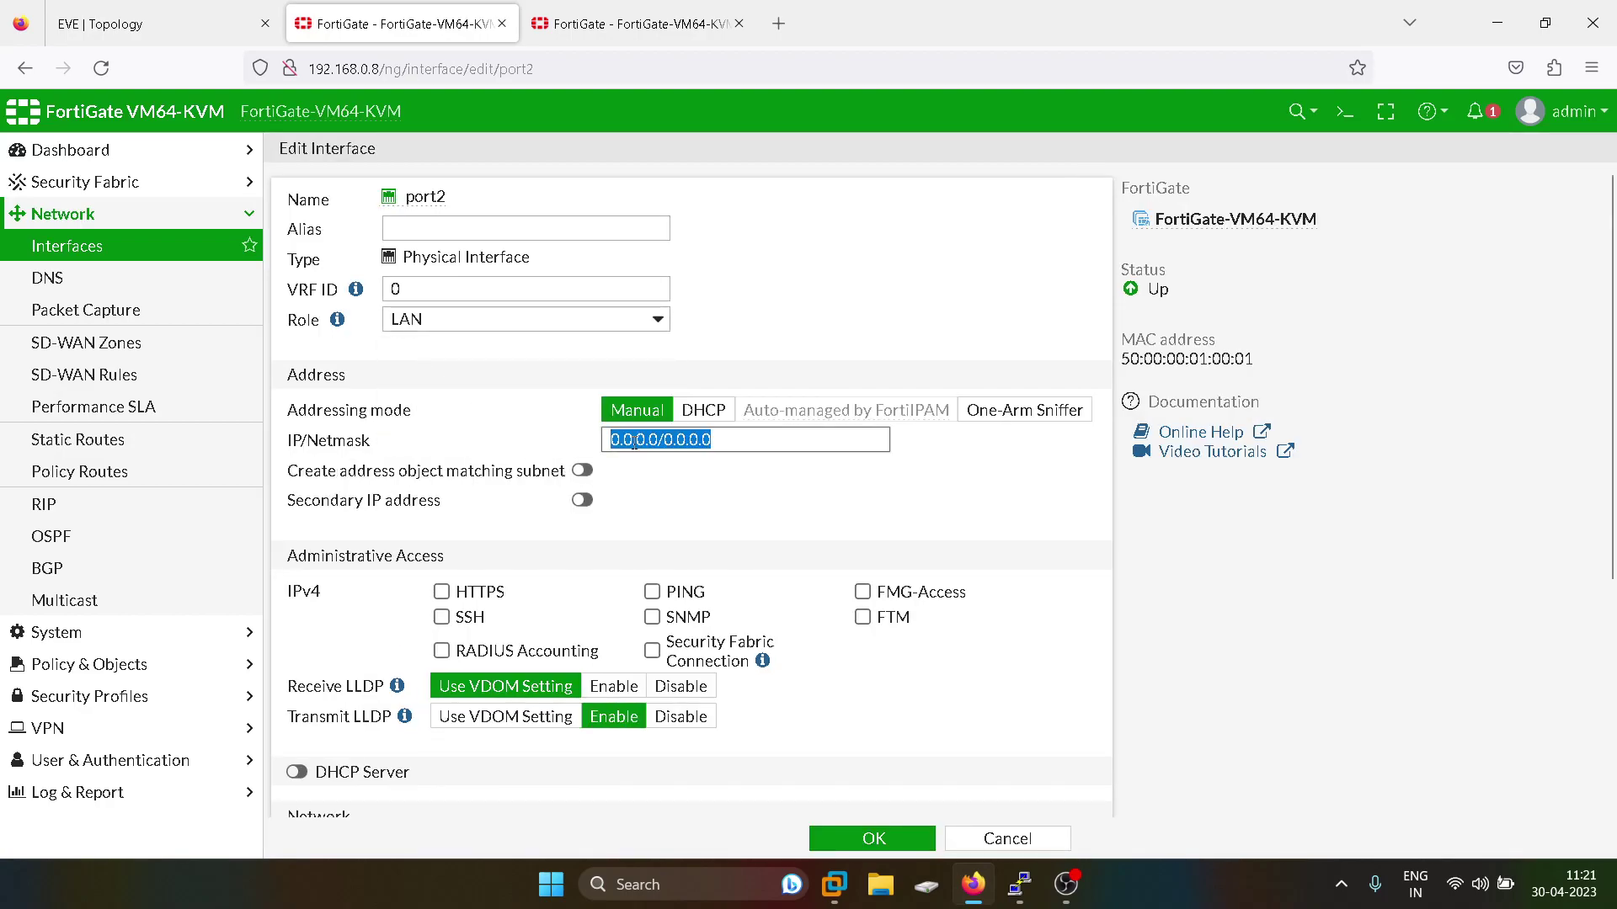
text(10.1.1.1)
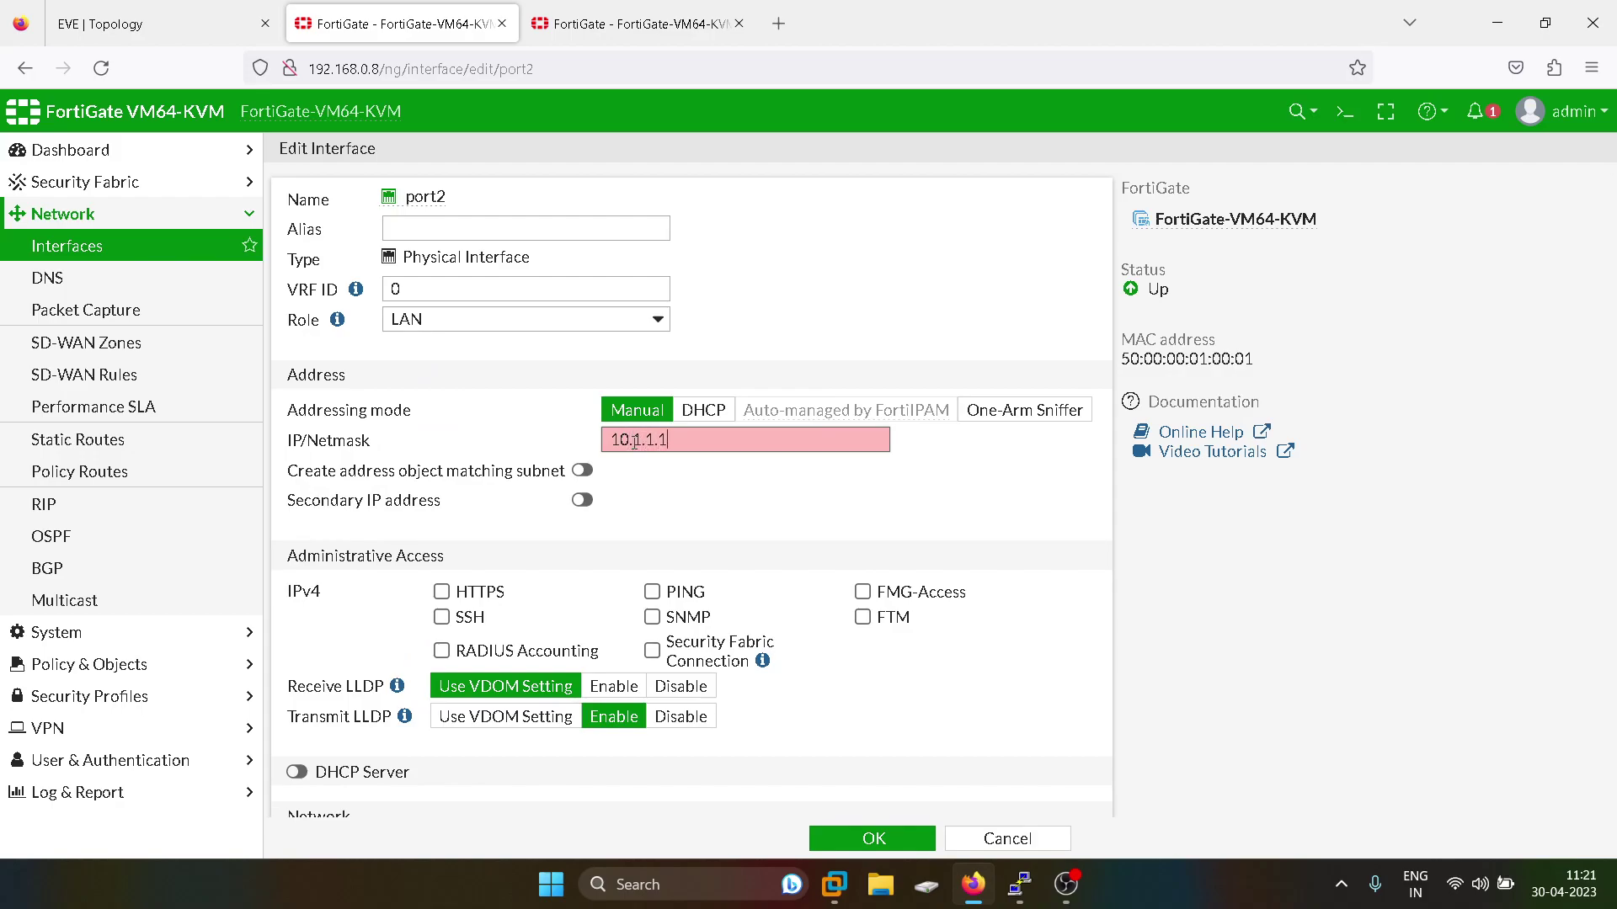
text(/24)
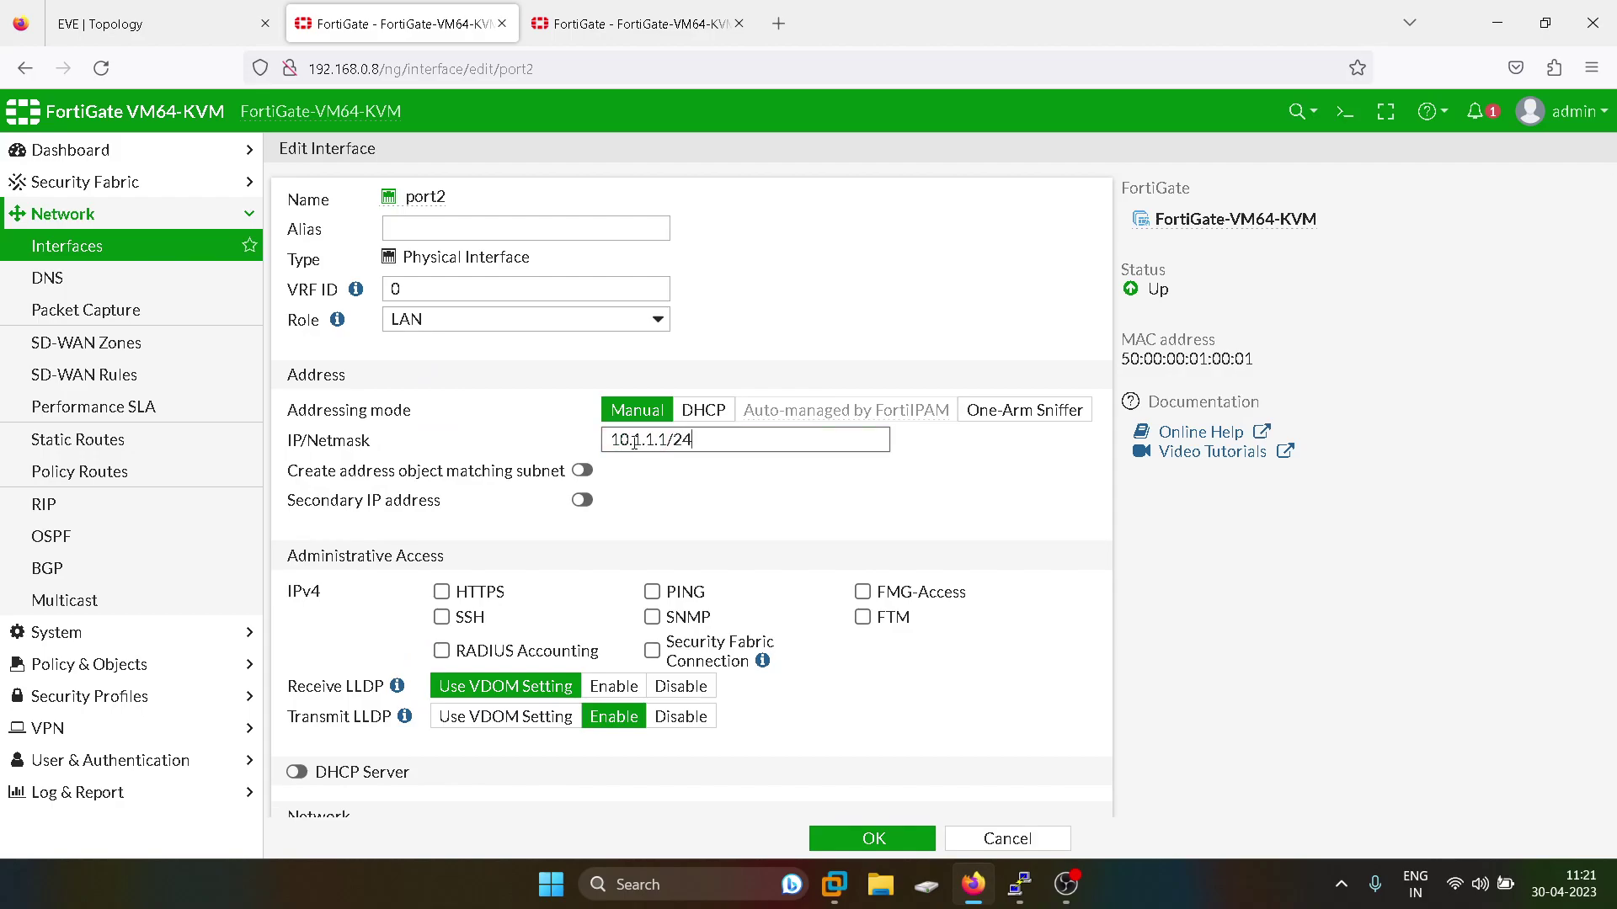
- Allow HTTPS, SSH and PING access on port2 and save the interface
click(441, 592)
click(441, 617)
click(651, 593)
scroll(650, 592, down, 4)
click(905, 846)
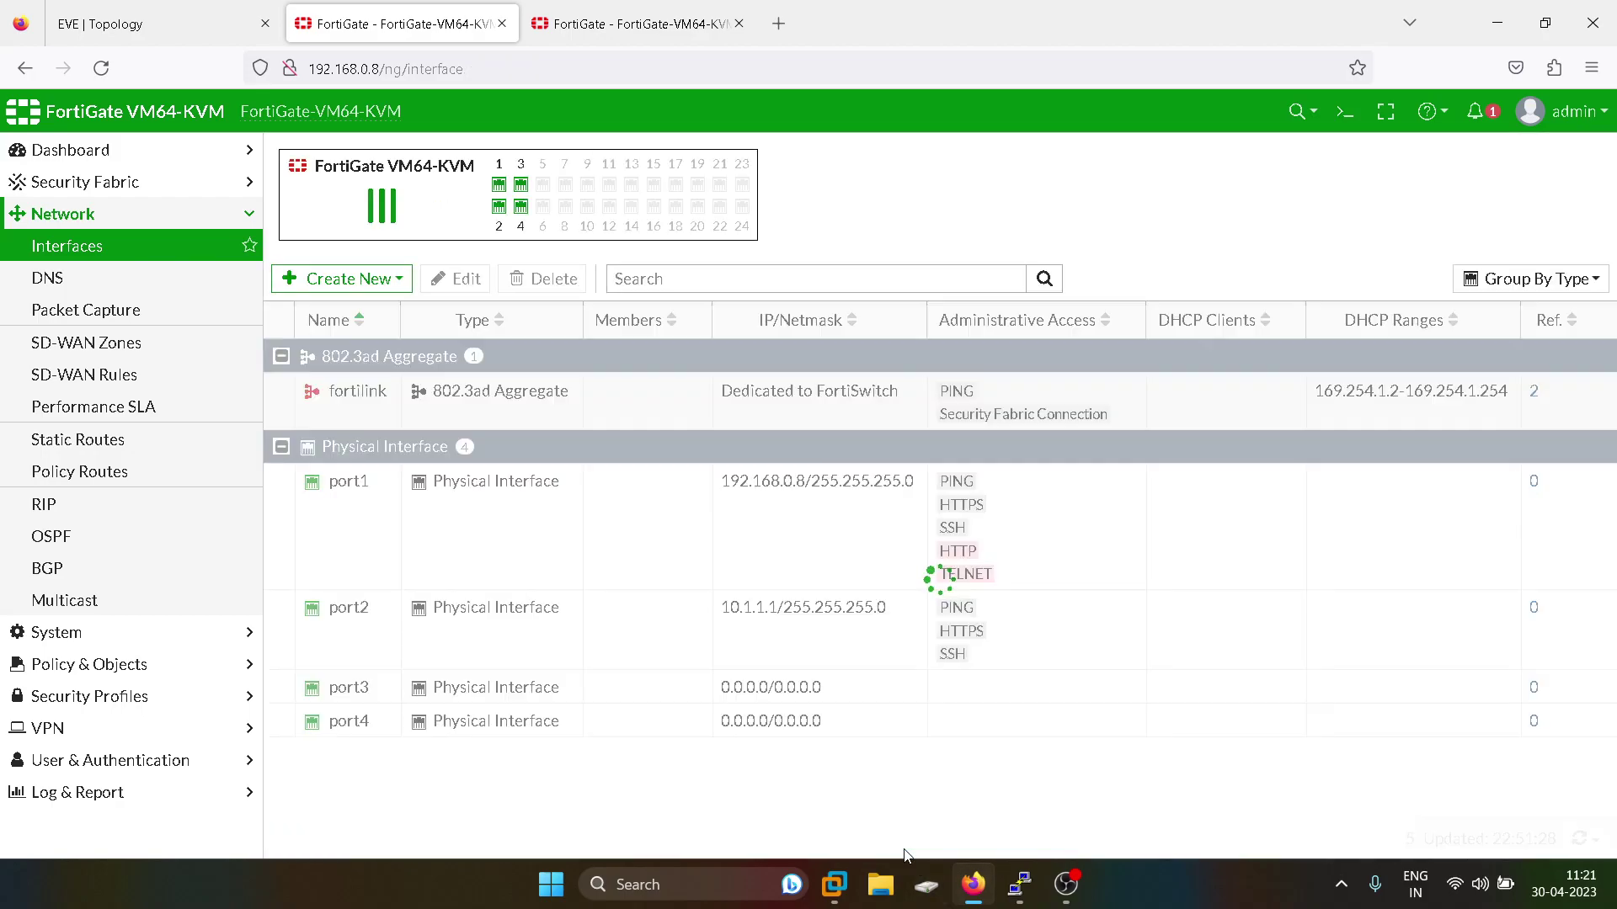
- Pass through System Settings and open Network > Static Routes
click(122, 221)
click(74, 247)
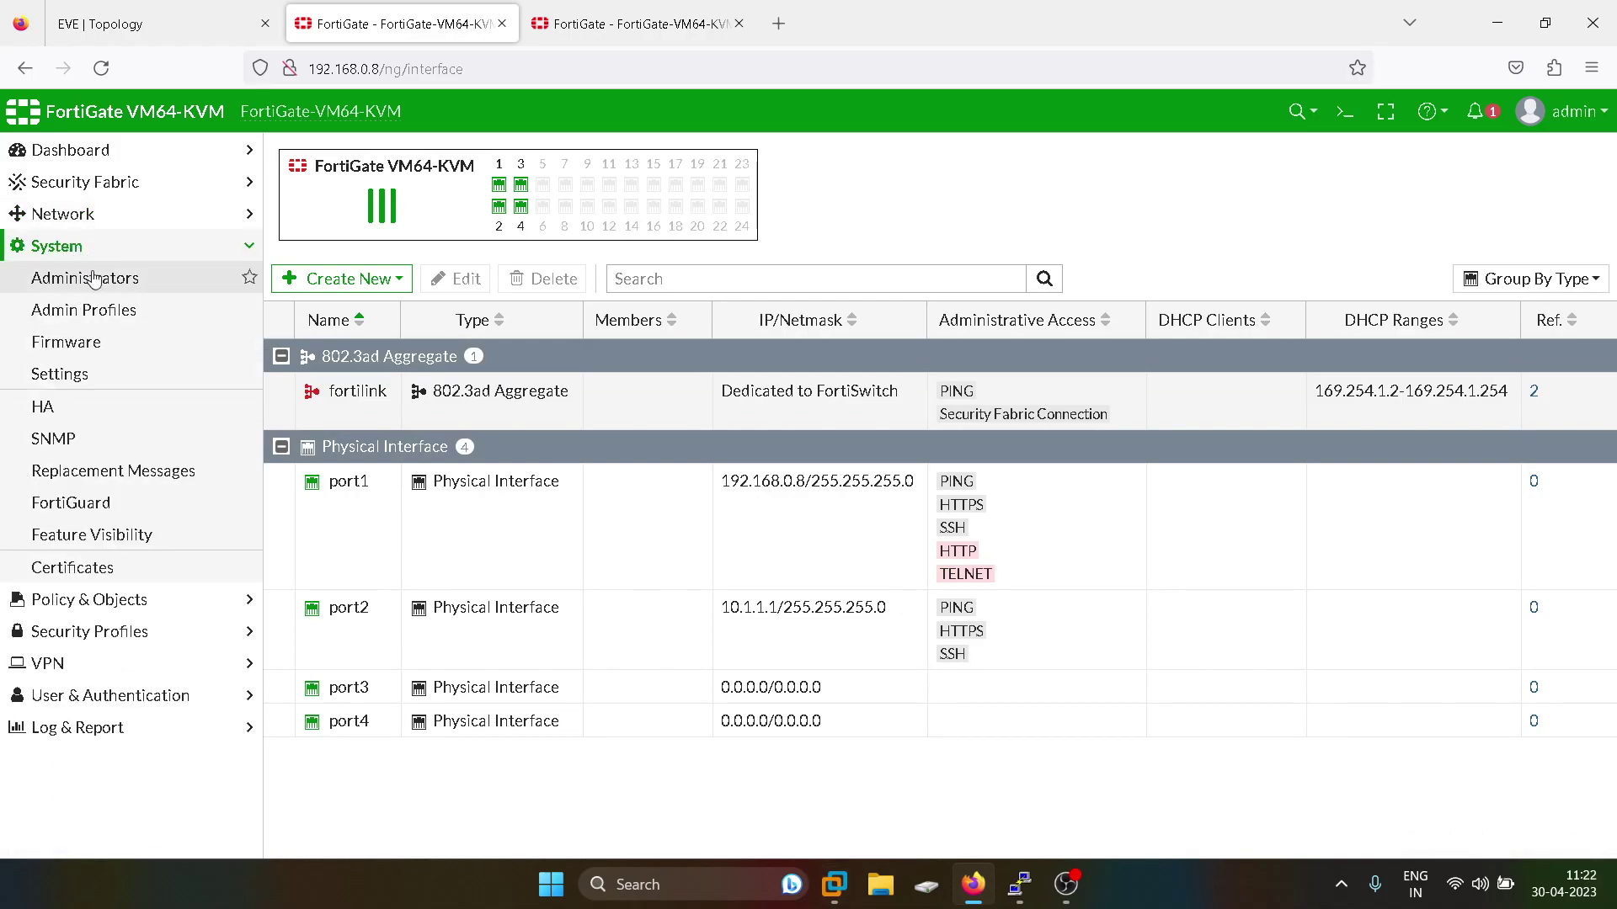
click(76, 381)
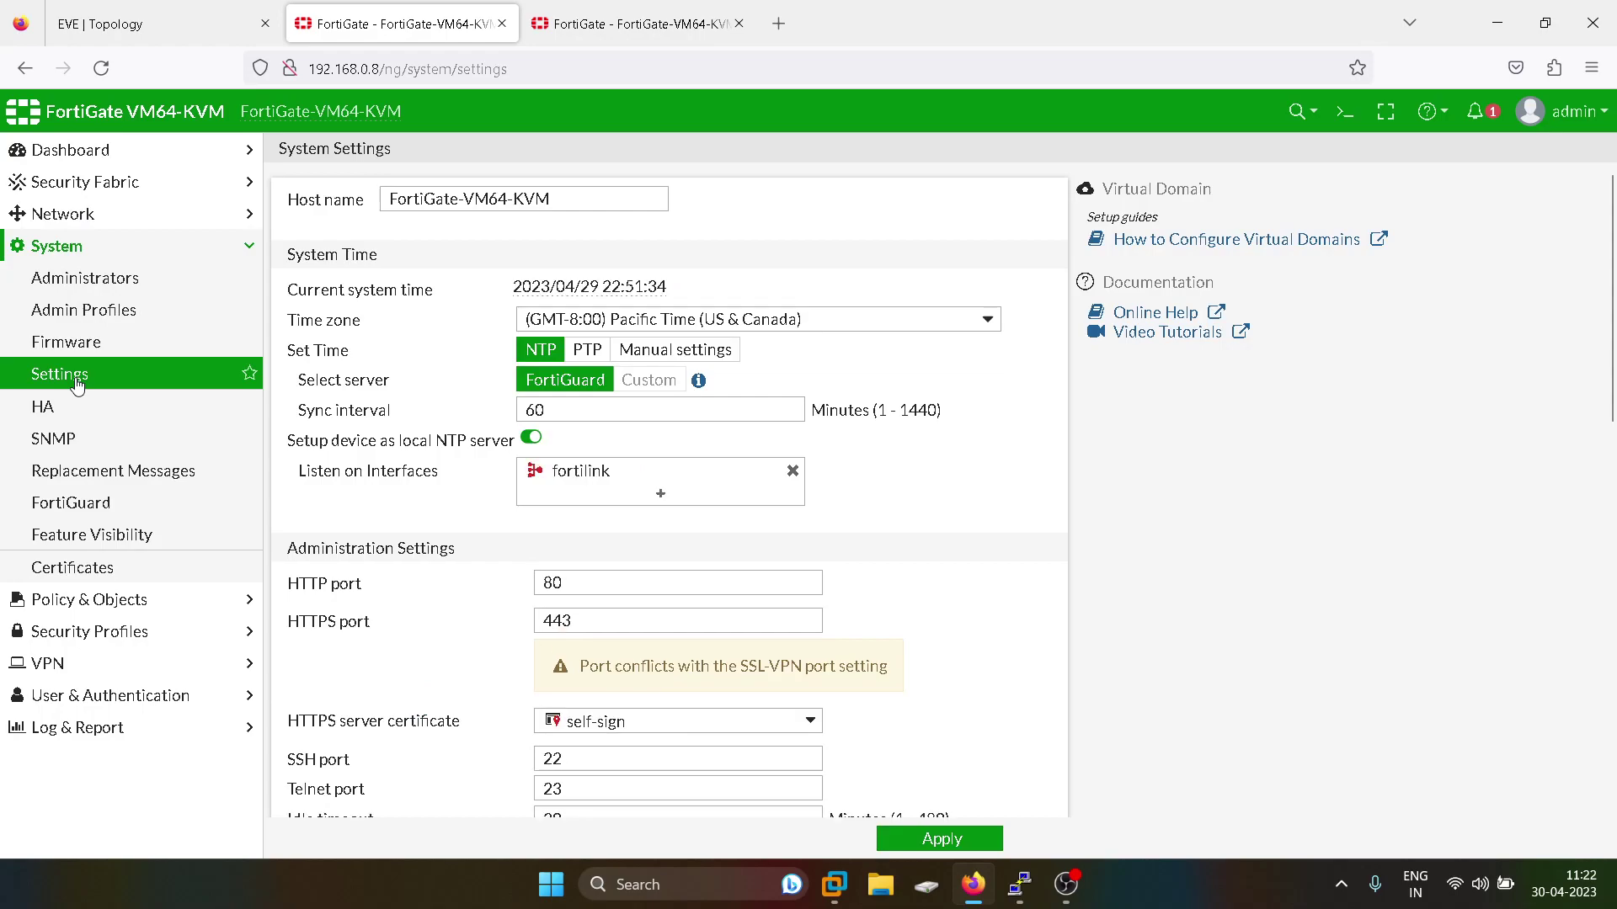
click(98, 247)
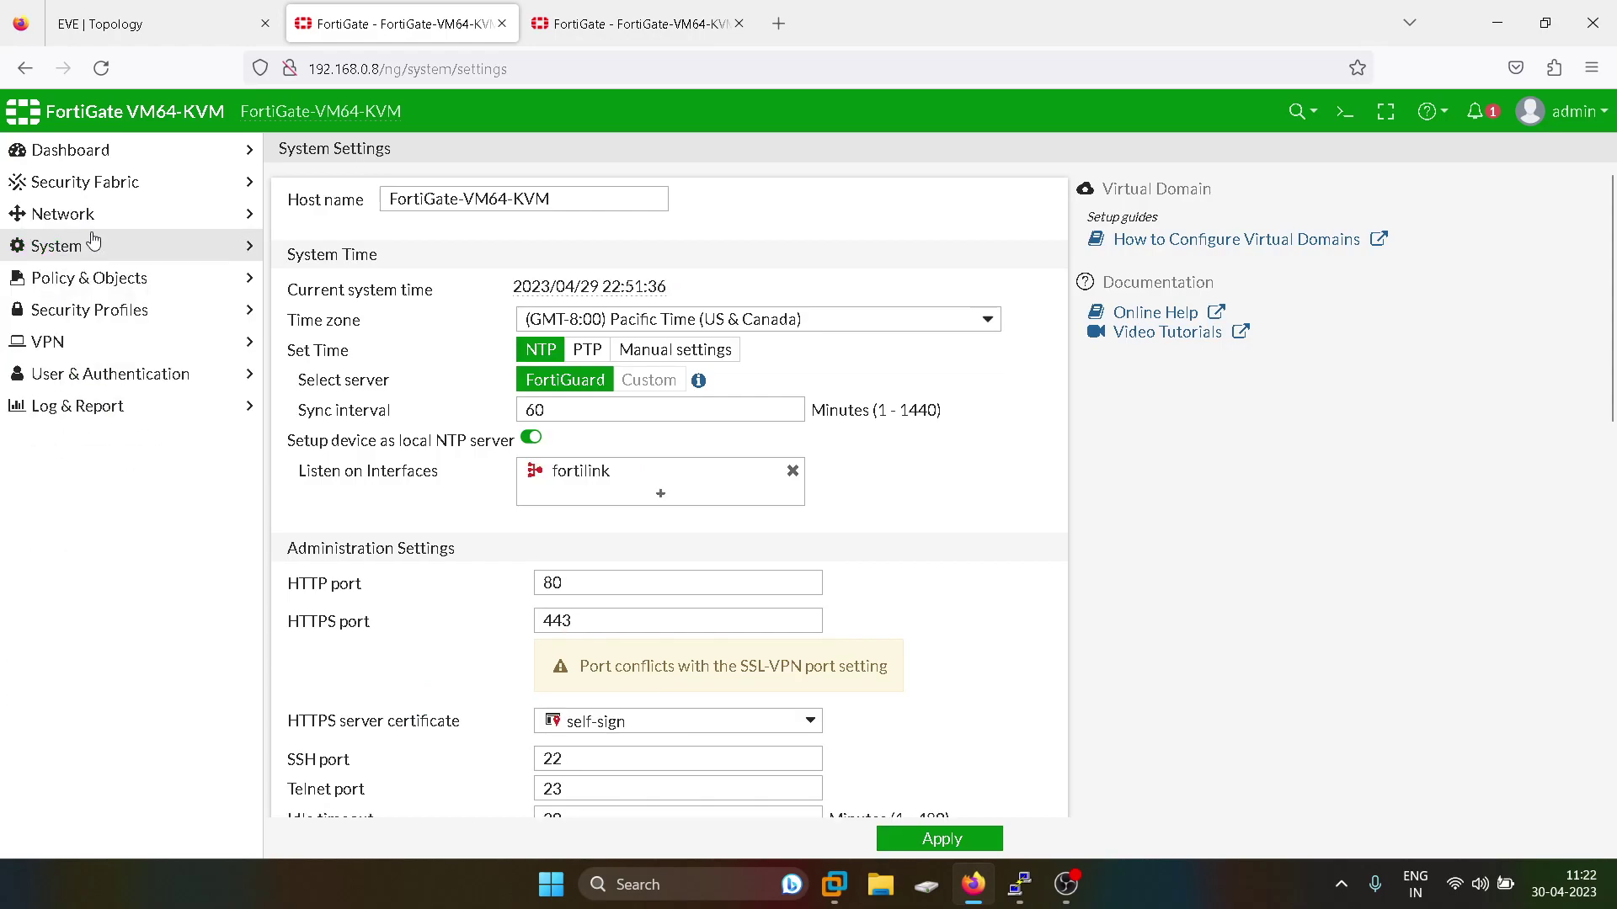
click(87, 217)
click(69, 439)
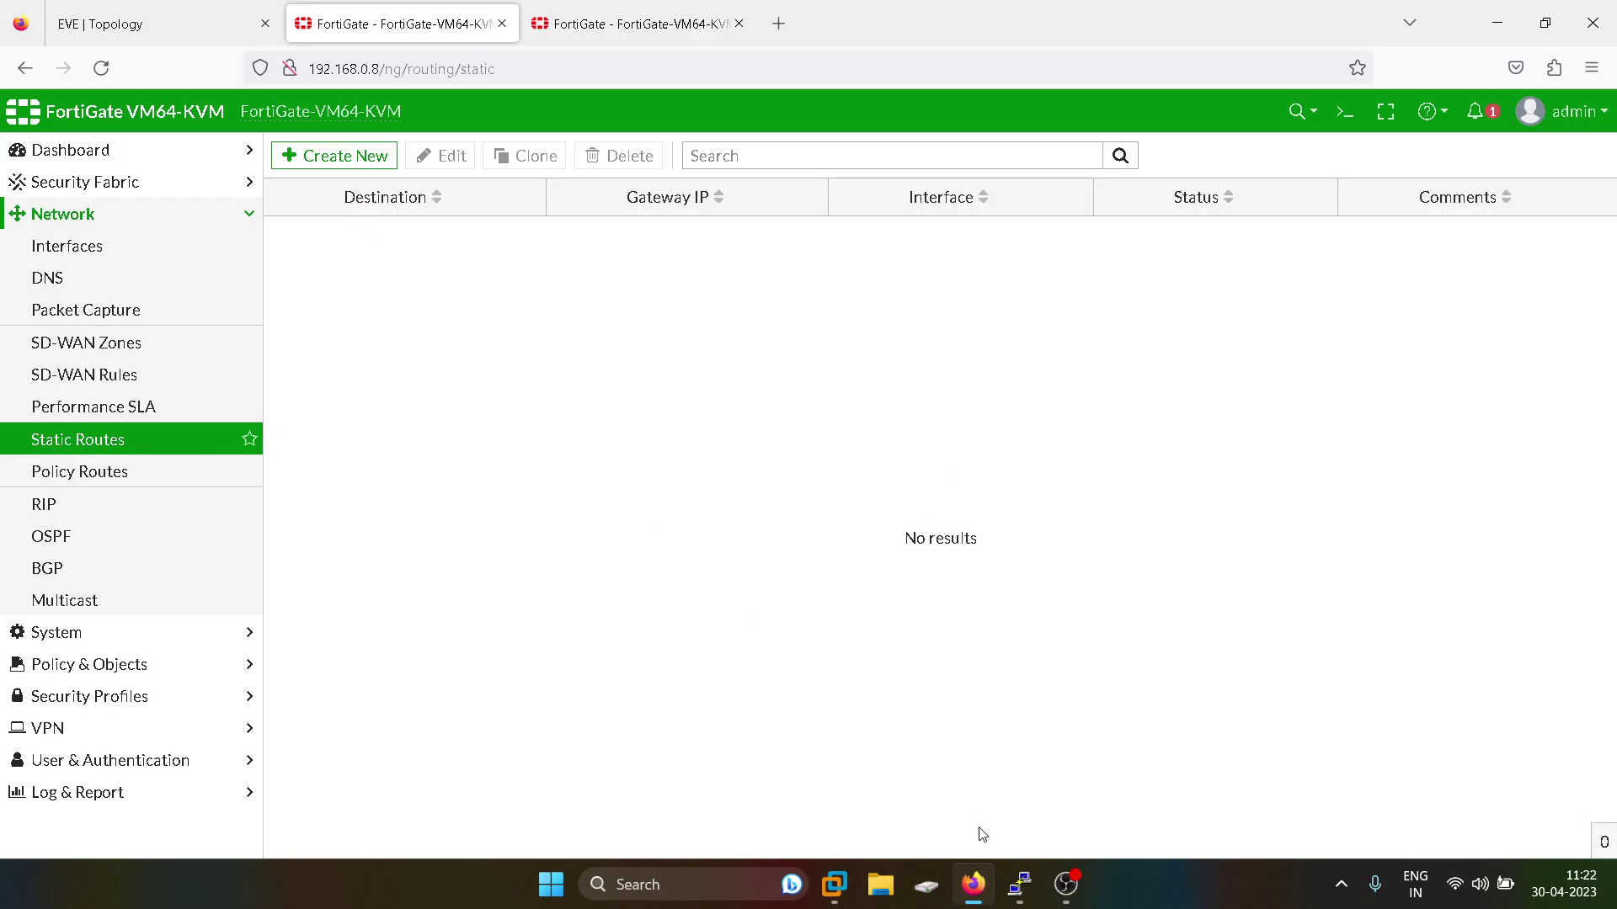
- Run 'get router info routing-table all' on Fortinet1: default via 192.168.0.1, 10.1.1.0/24 on port2
mouse_move(1020, 884)
click(785, 737)
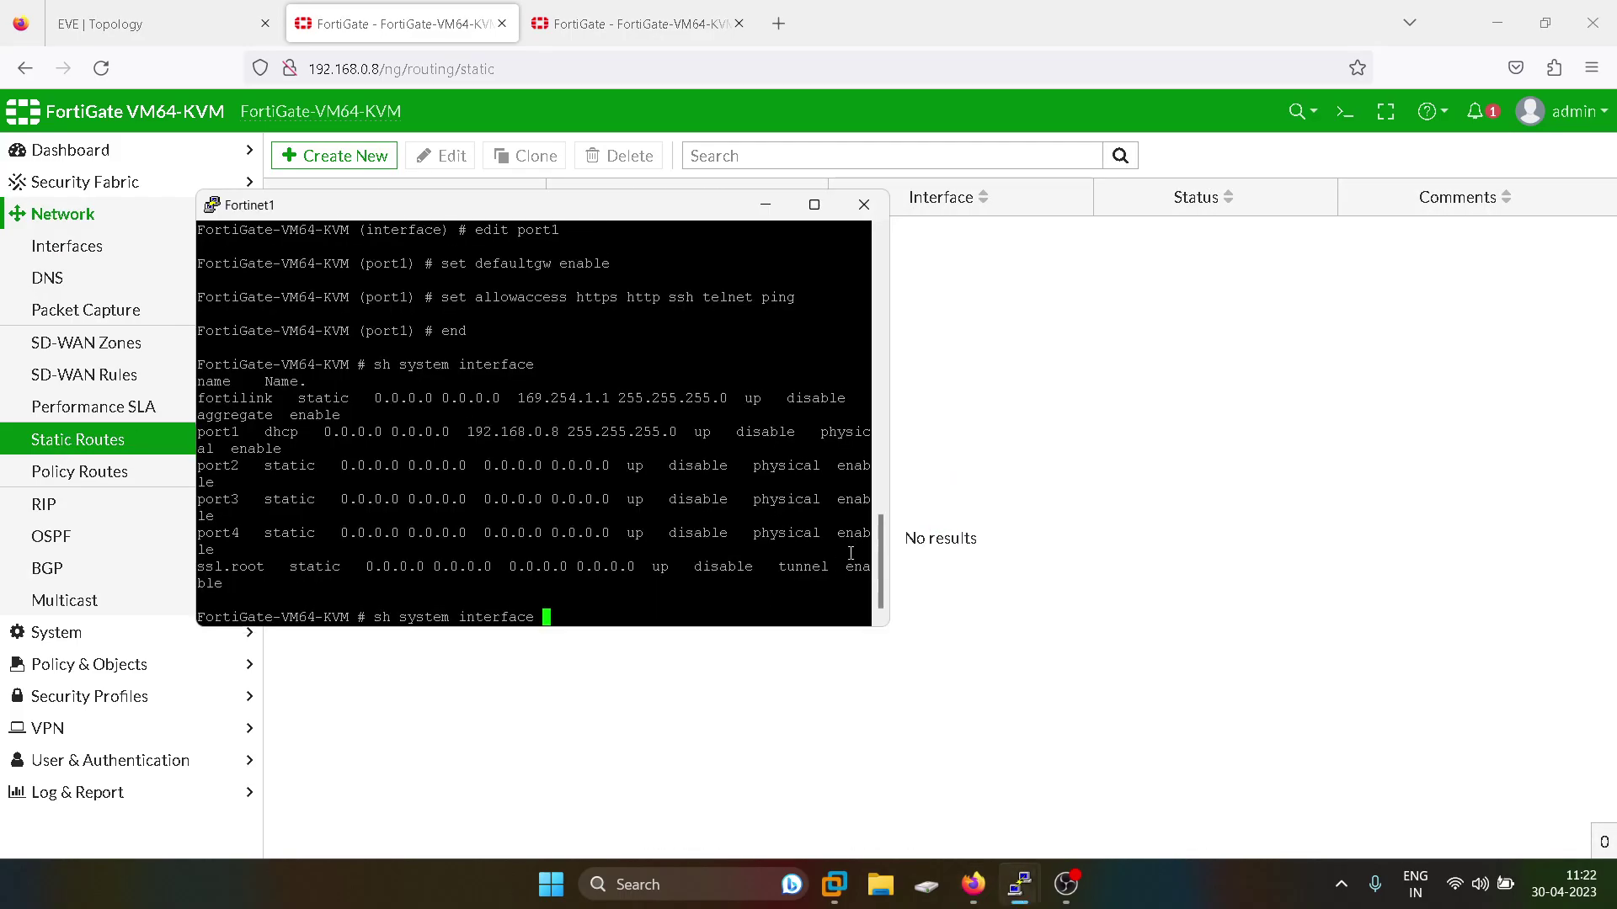
key(BackSpace)
key(BackSpace)
key(BackSpace)
key(BackSpace)
key(BackSpace)
key(BackSpace)
key(BackSpace)
key(BackSpace)
key(BackSpace)
key(BackSpace)
key(BackSpace)
key(BackSpace)
key(BackSpace)
key(BackSpace)
key(BackSpace)
key(BackSpace)
key(BackSpace)
key(BackSpace)
key(BackSpace)
key(BackSpace)
text(get rou)
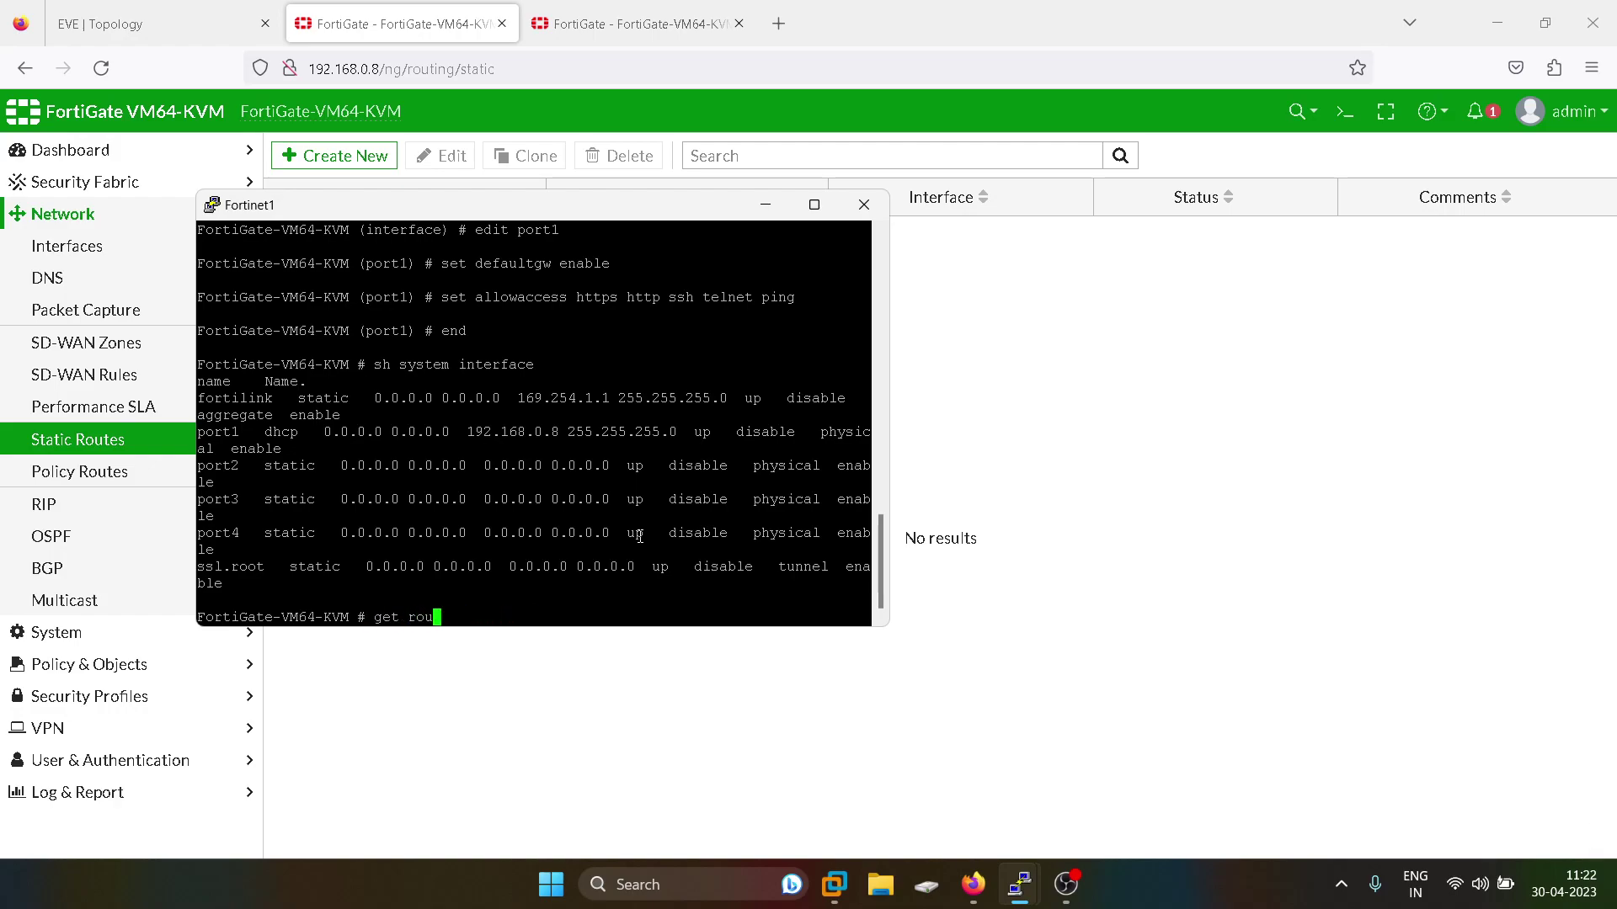
text(ter info routing-table all)
key(Return)
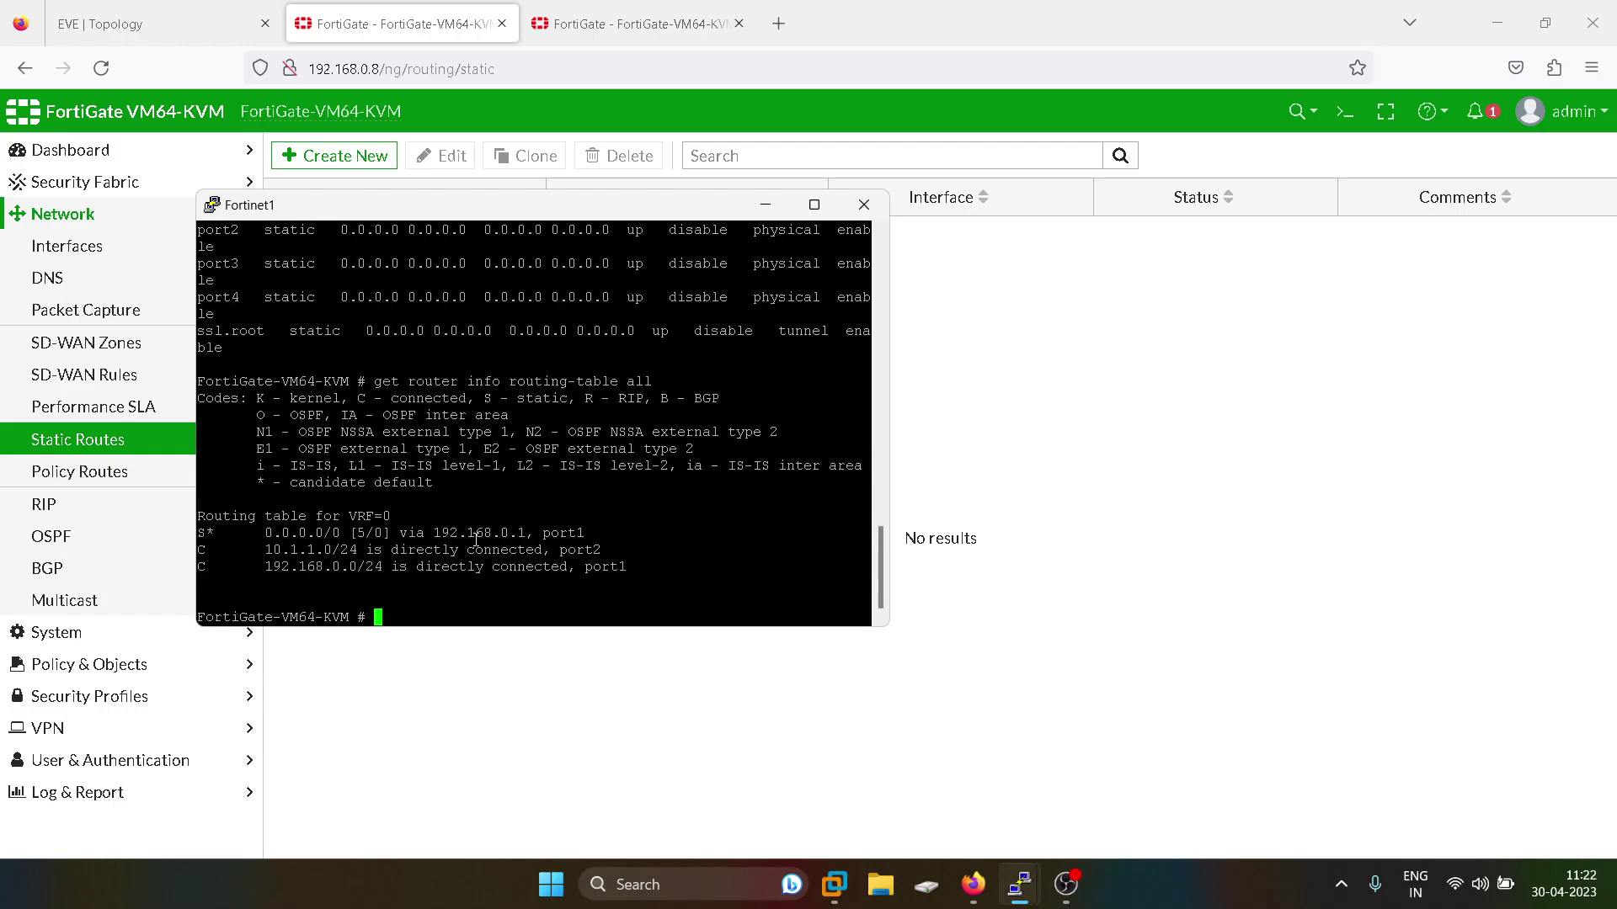
double_click(476, 534)
click(765, 205)
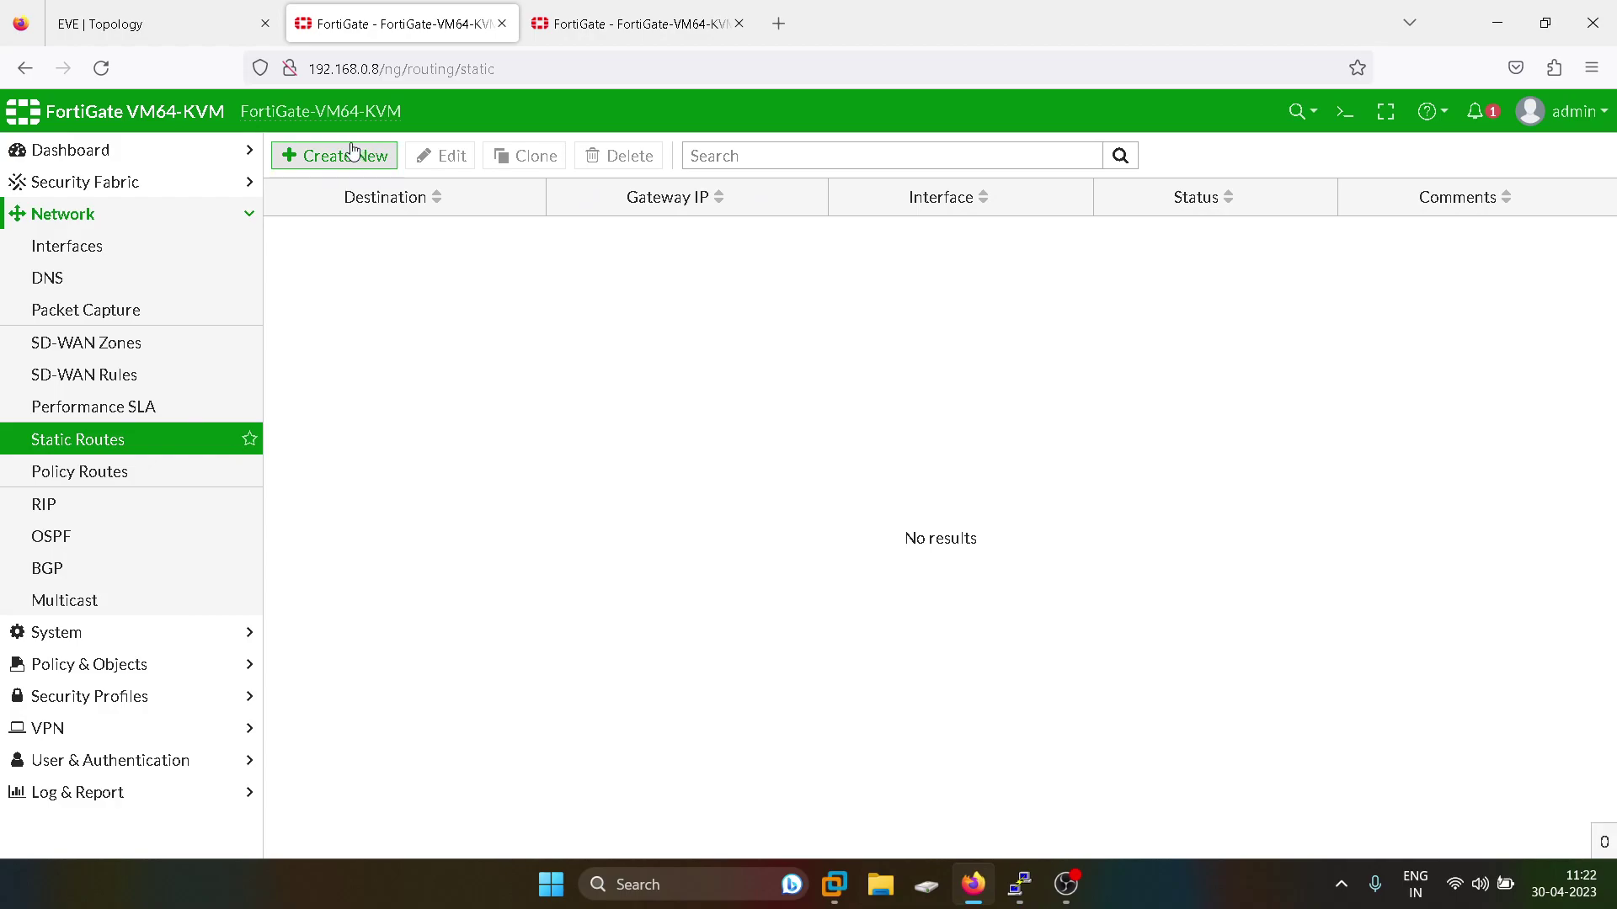
- Create static route 0.0.0.0/0 with gateway 192.168.0.1 on interface port1
click(348, 156)
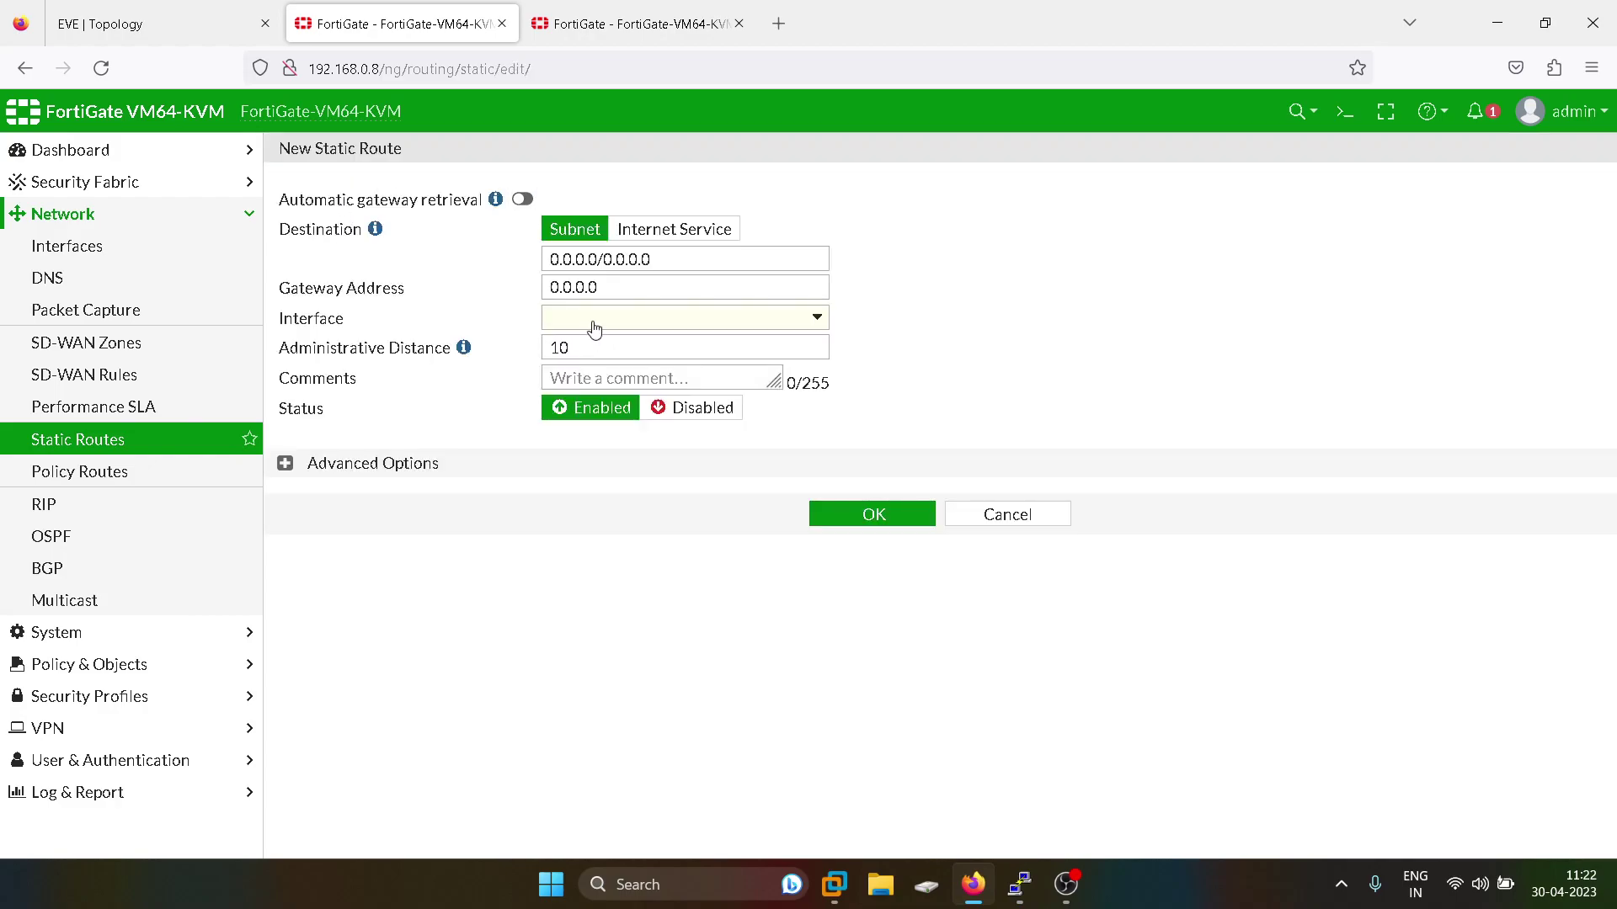
double_click(579, 287)
key(ctrl+a)
text(192.168.0.1)
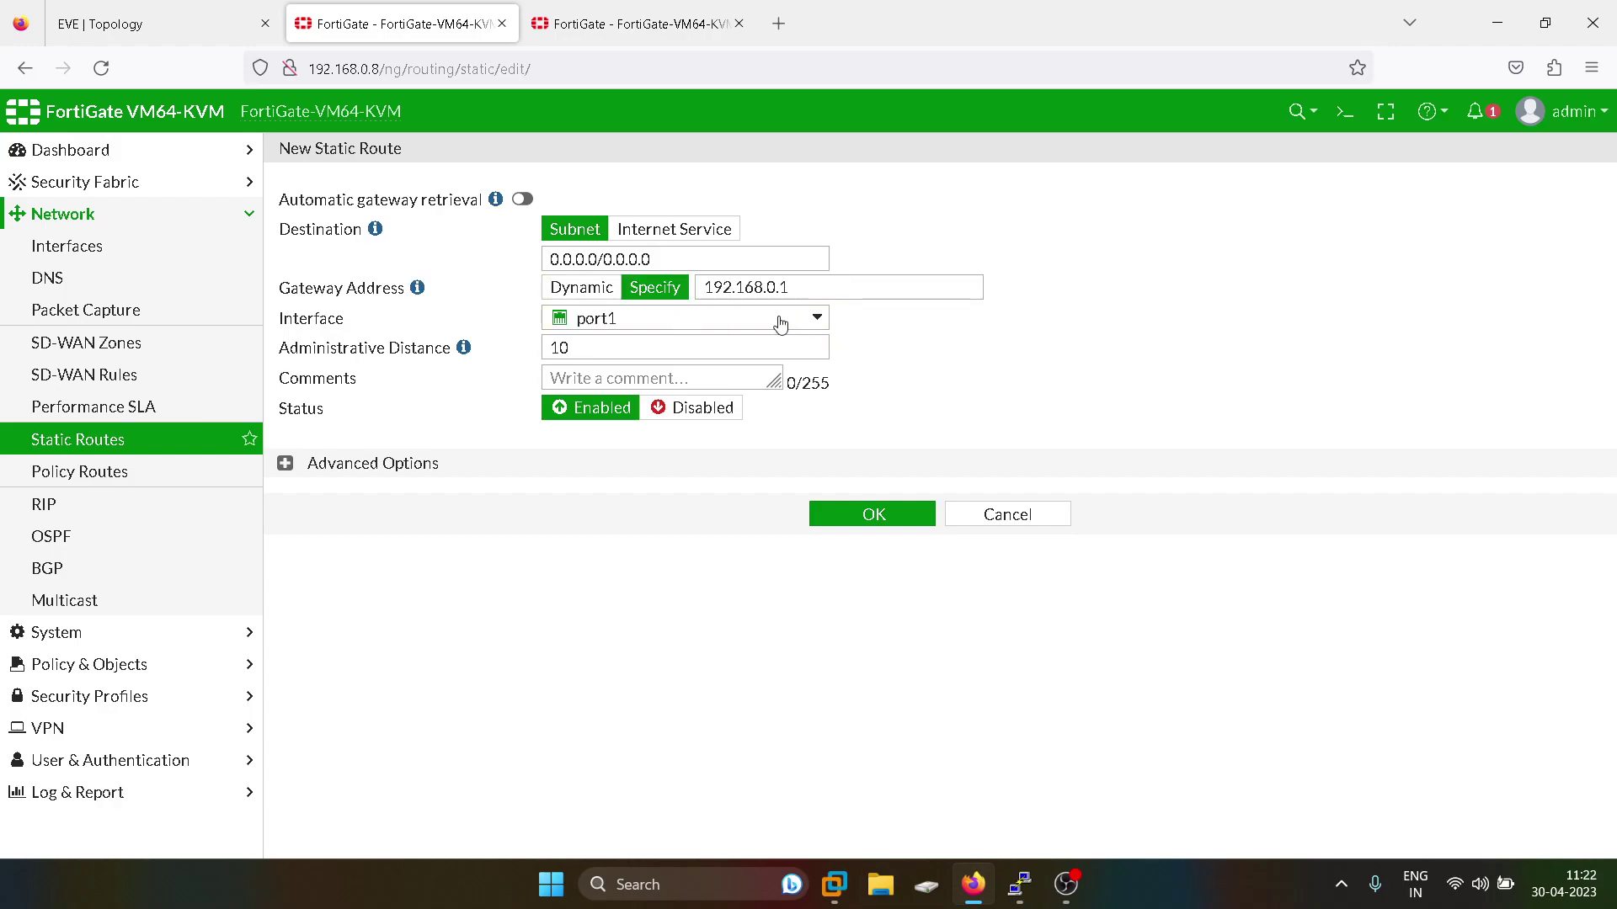
click(857, 515)
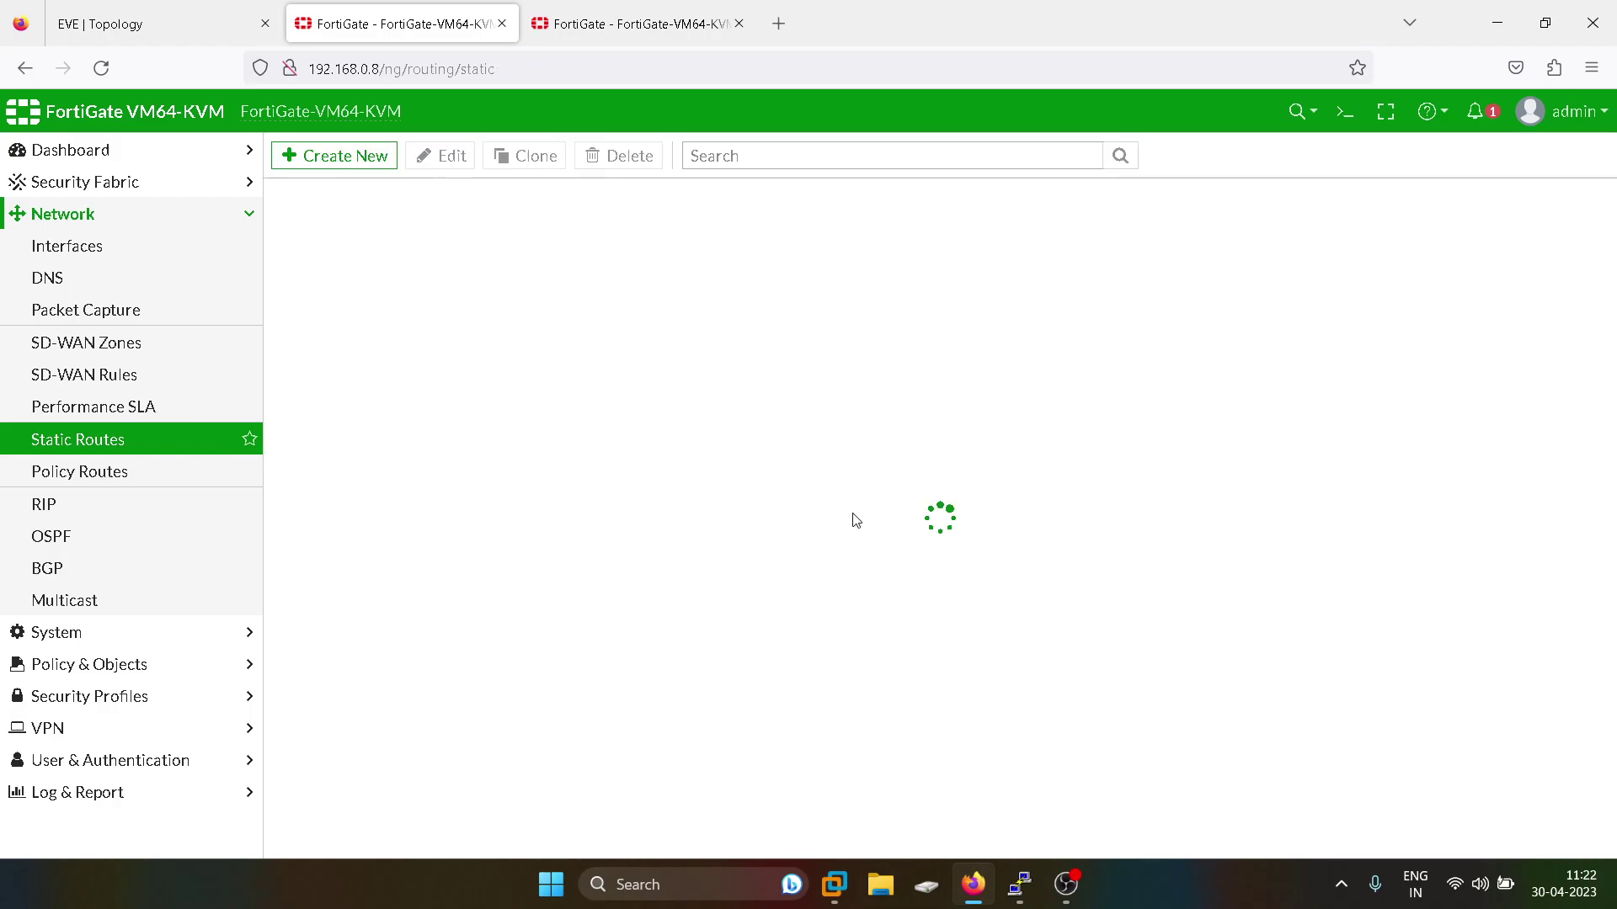
click(94, 216)
click(85, 275)
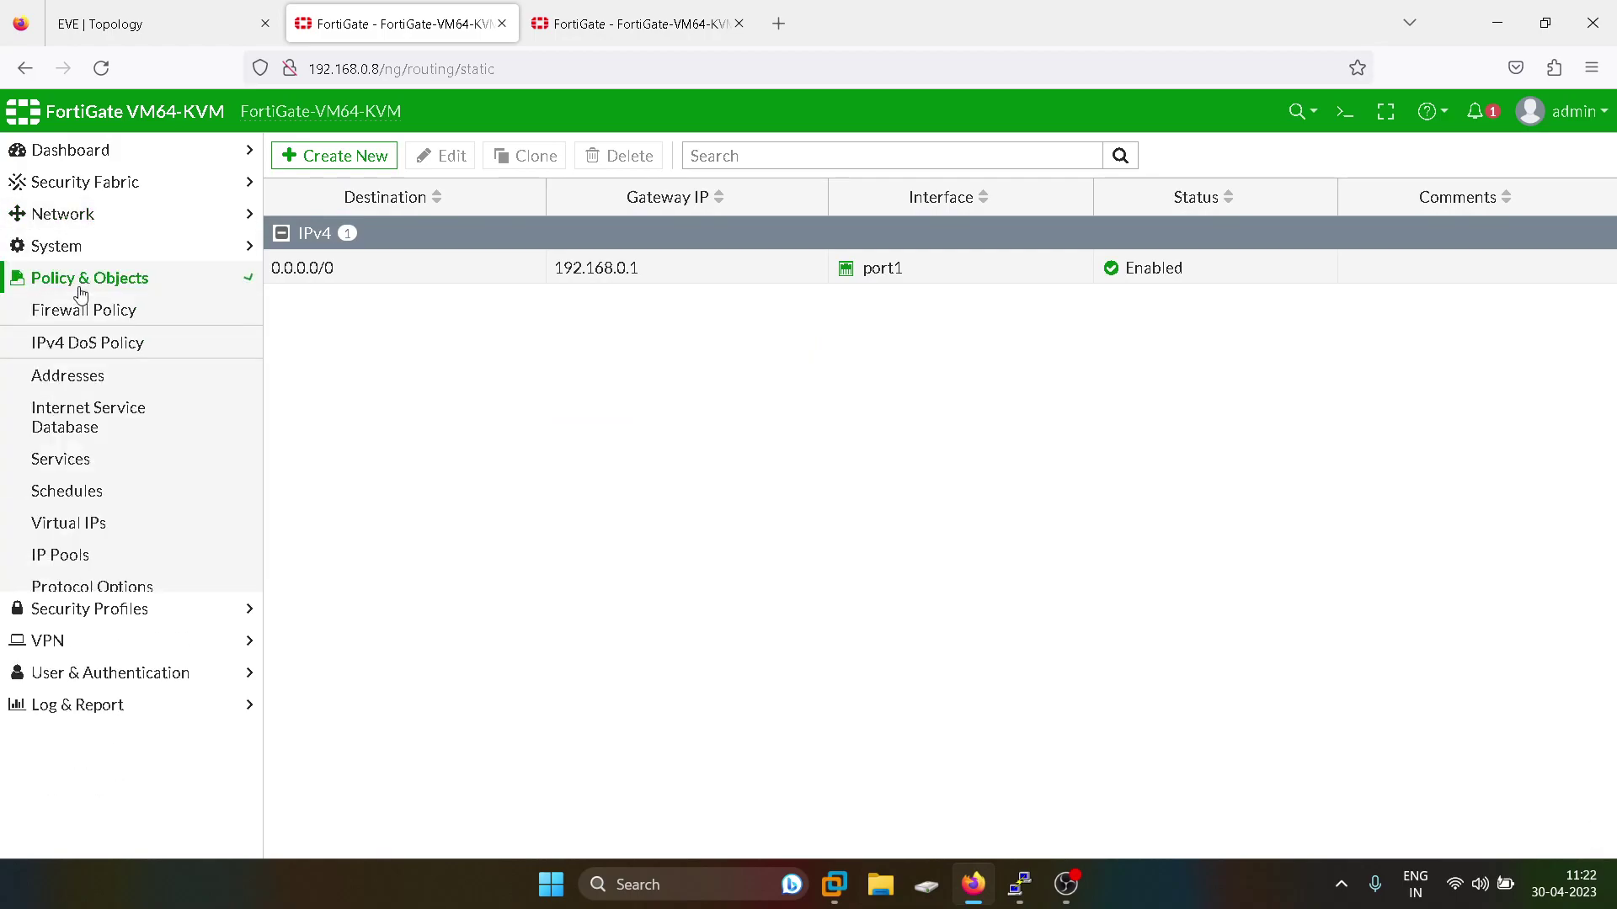
- Start firewall policy LAN_WAN with incoming interface port2 and outgoing port1
click(80, 310)
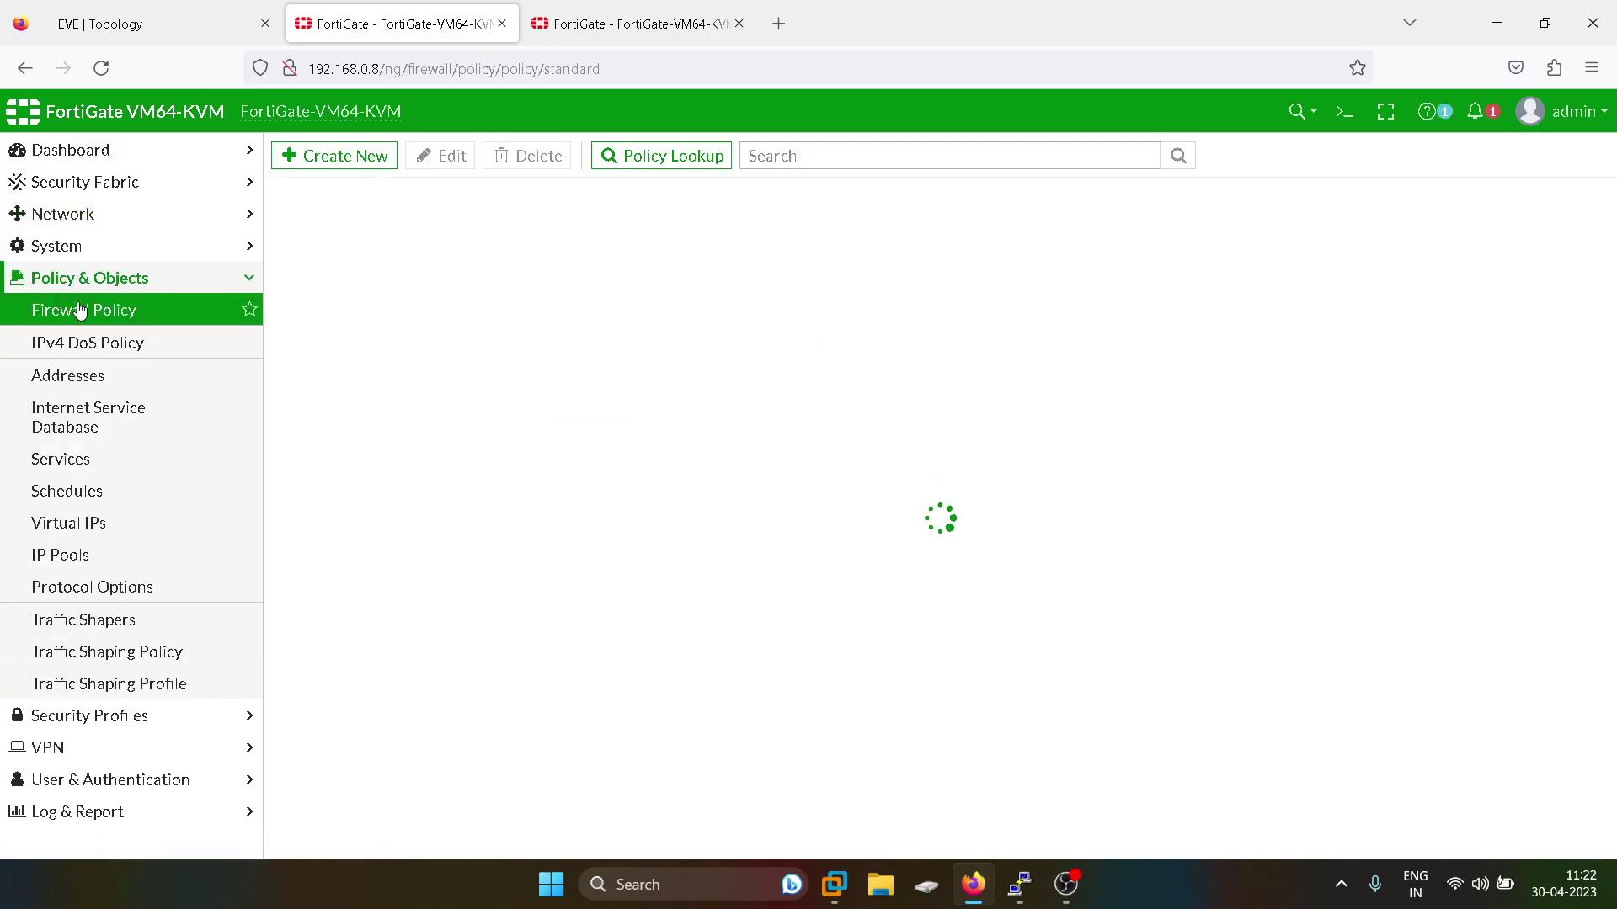
click(345, 160)
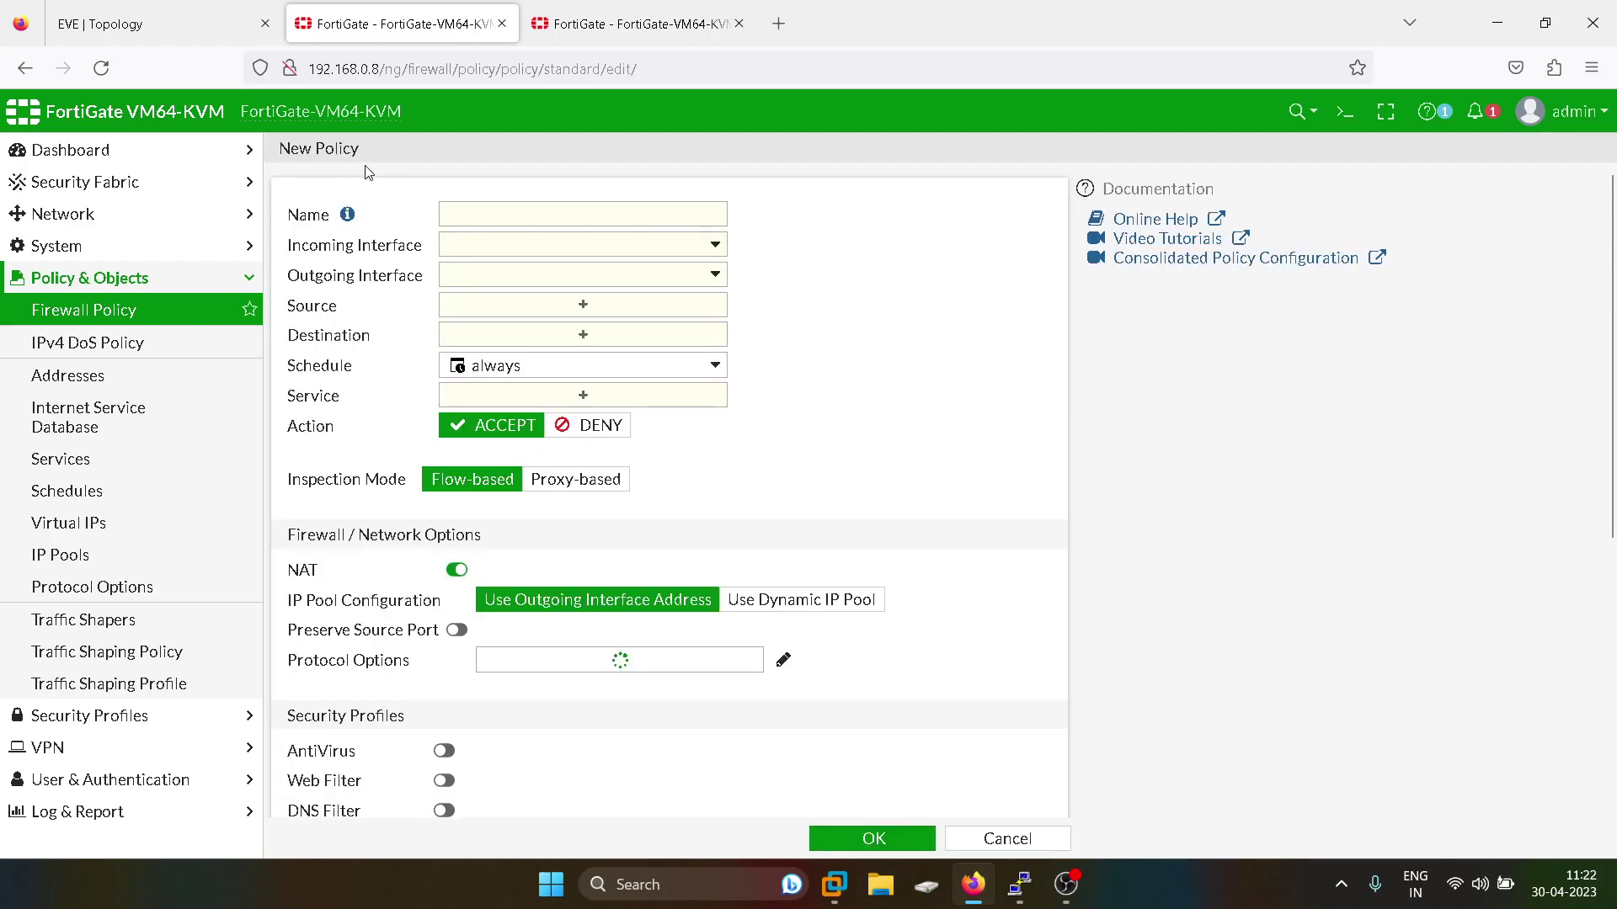
click(498, 223)
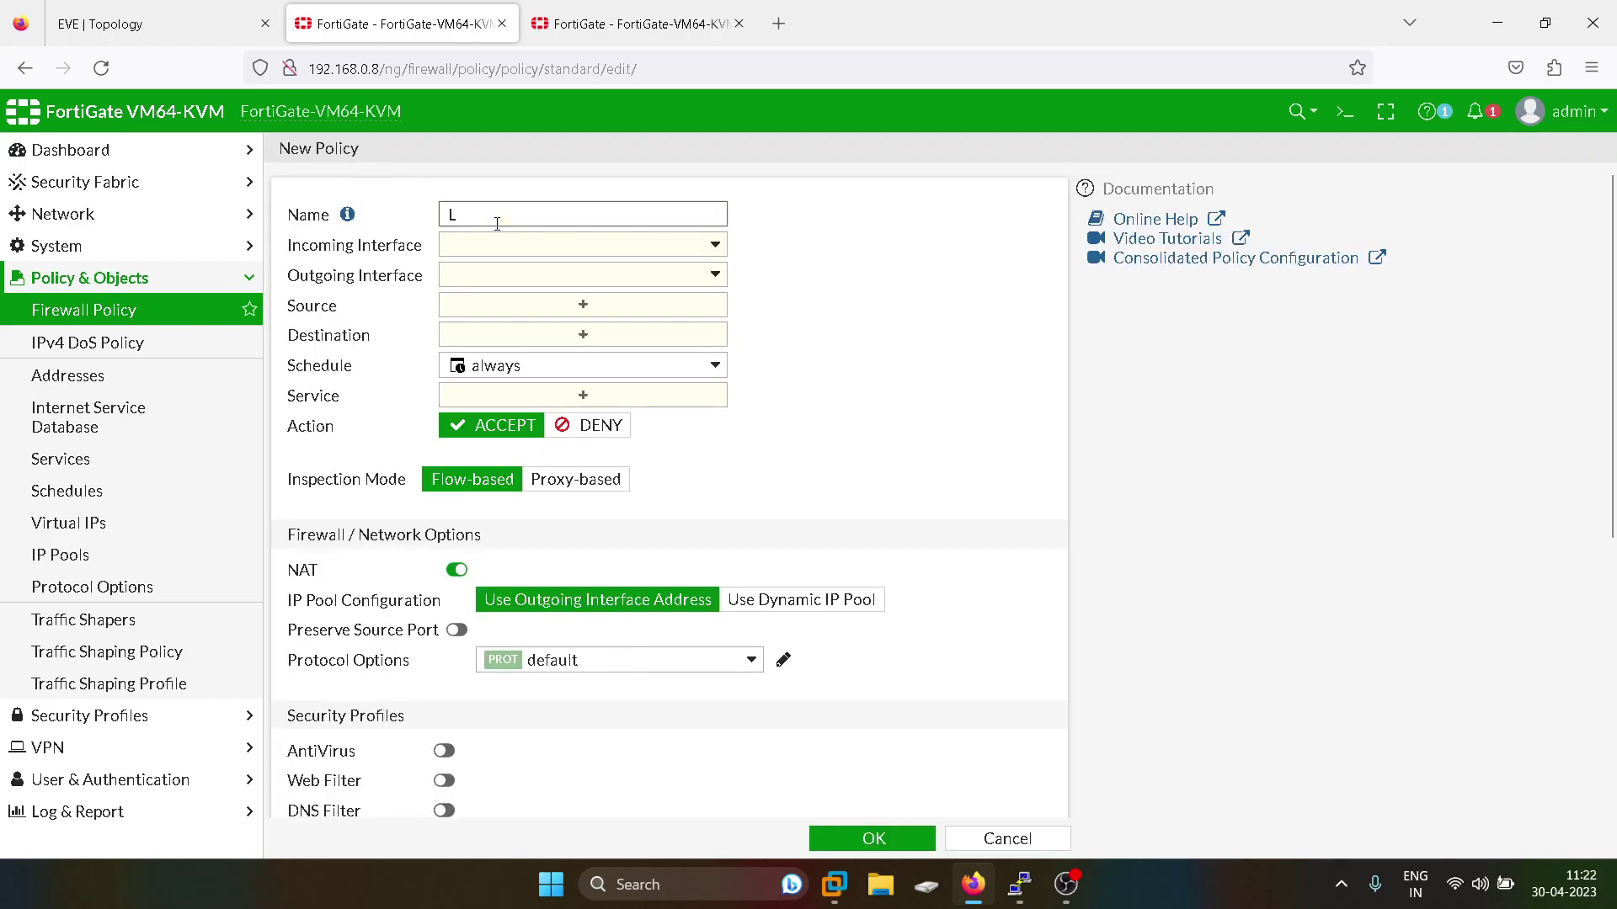
text(LAN_WAN)
click(240, 12)
click(360, 8)
click(472, 244)
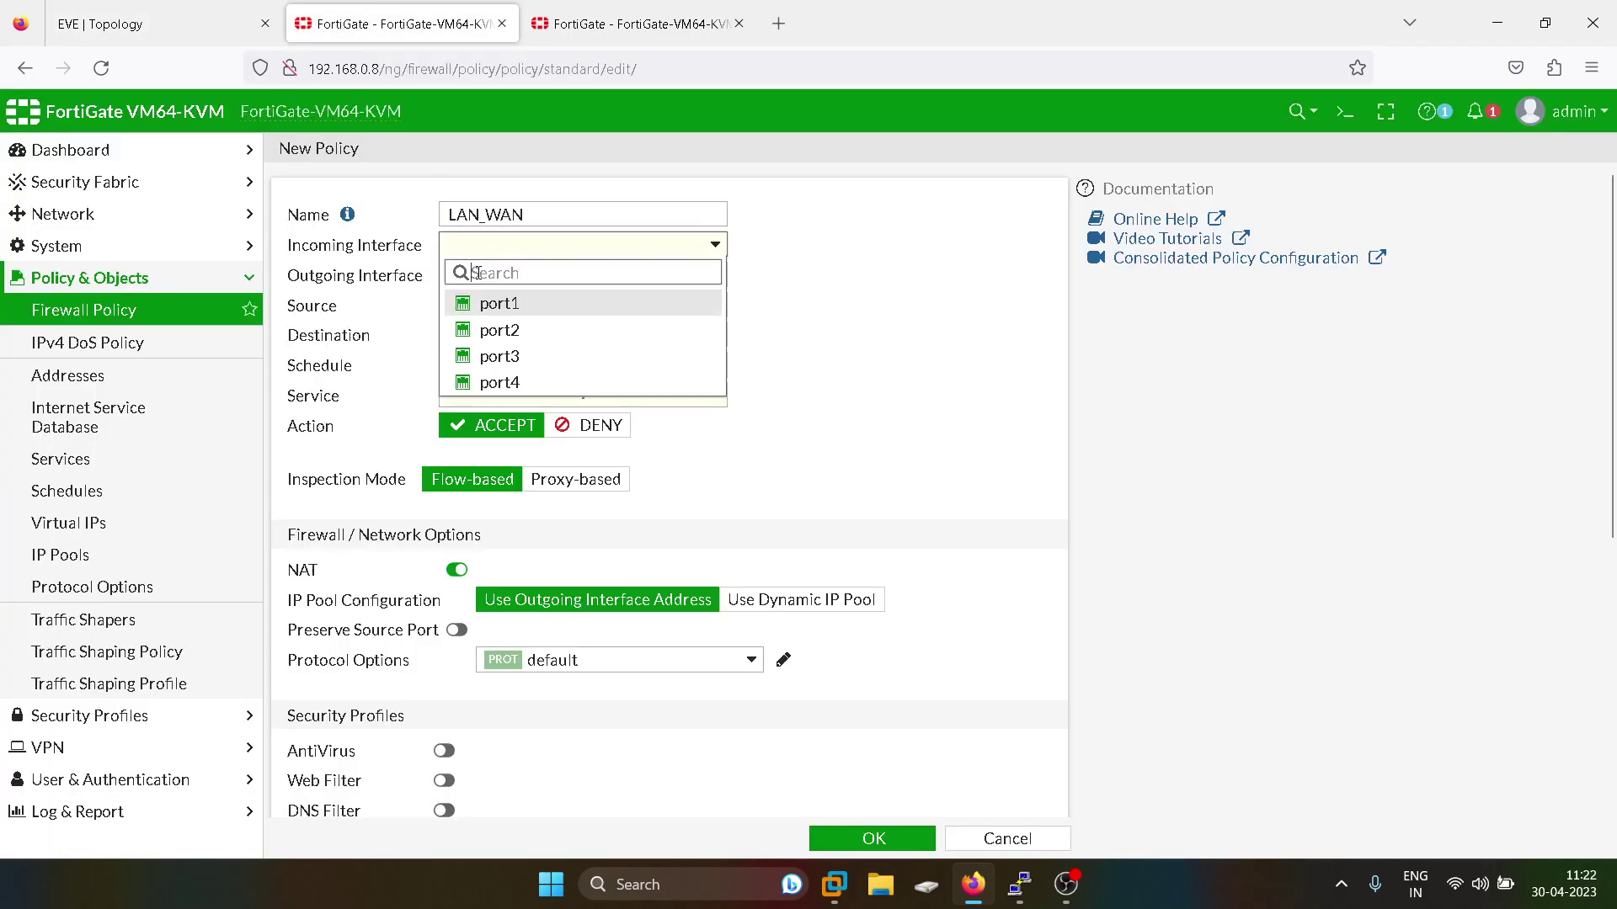
click(491, 328)
click(510, 284)
click(581, 326)
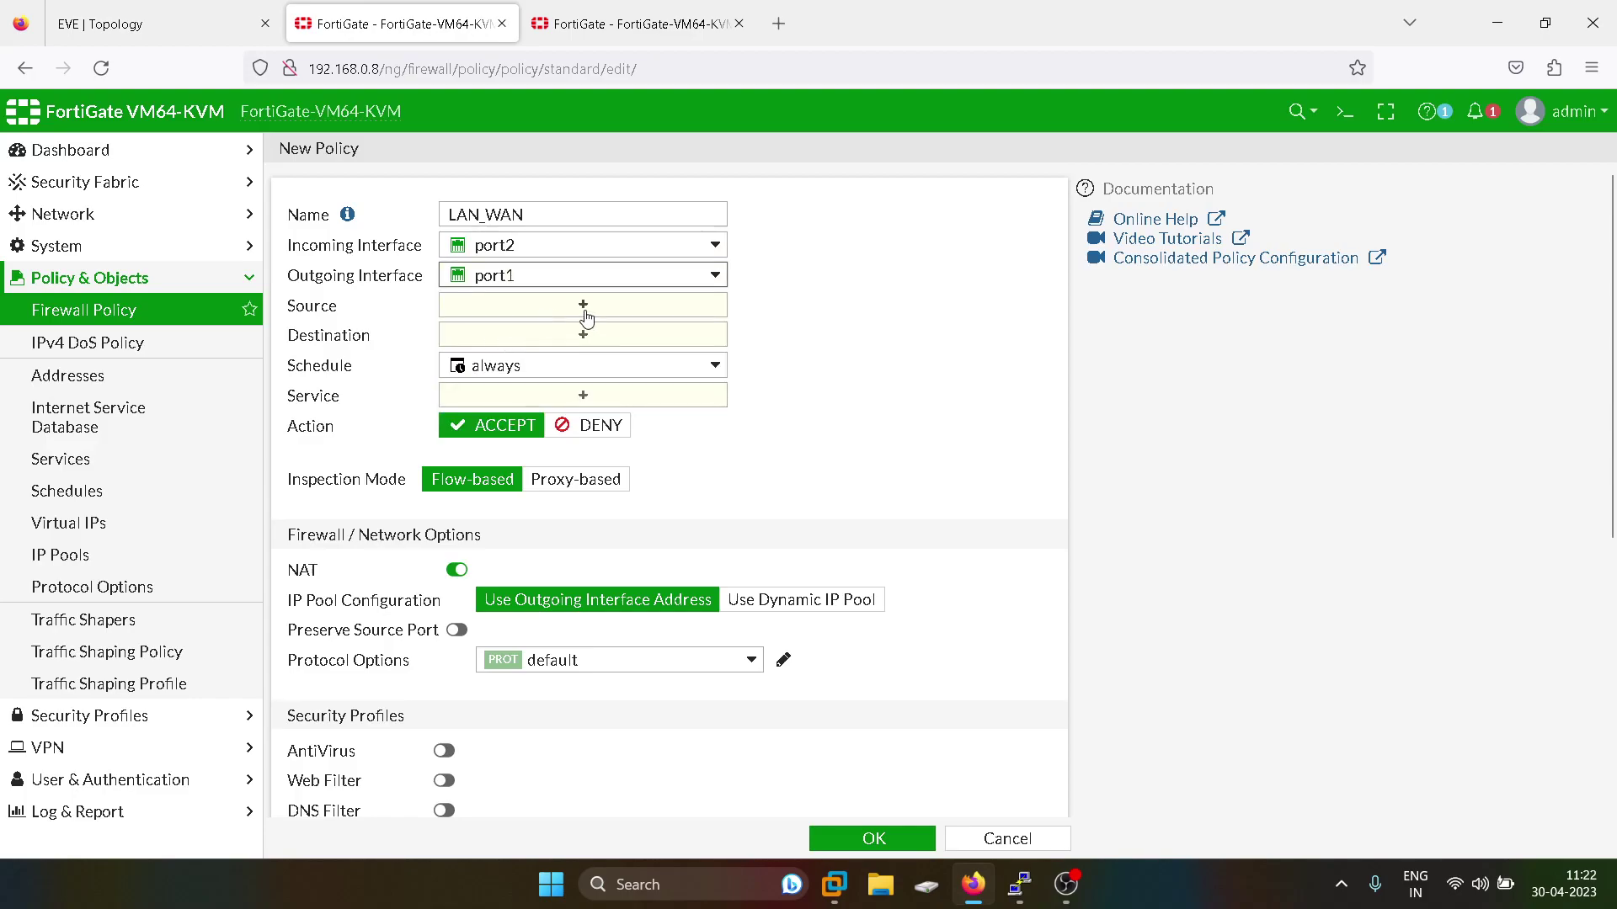
- Set source and destination to all, service ALL, and save the LAN_WAN policy
click(593, 306)
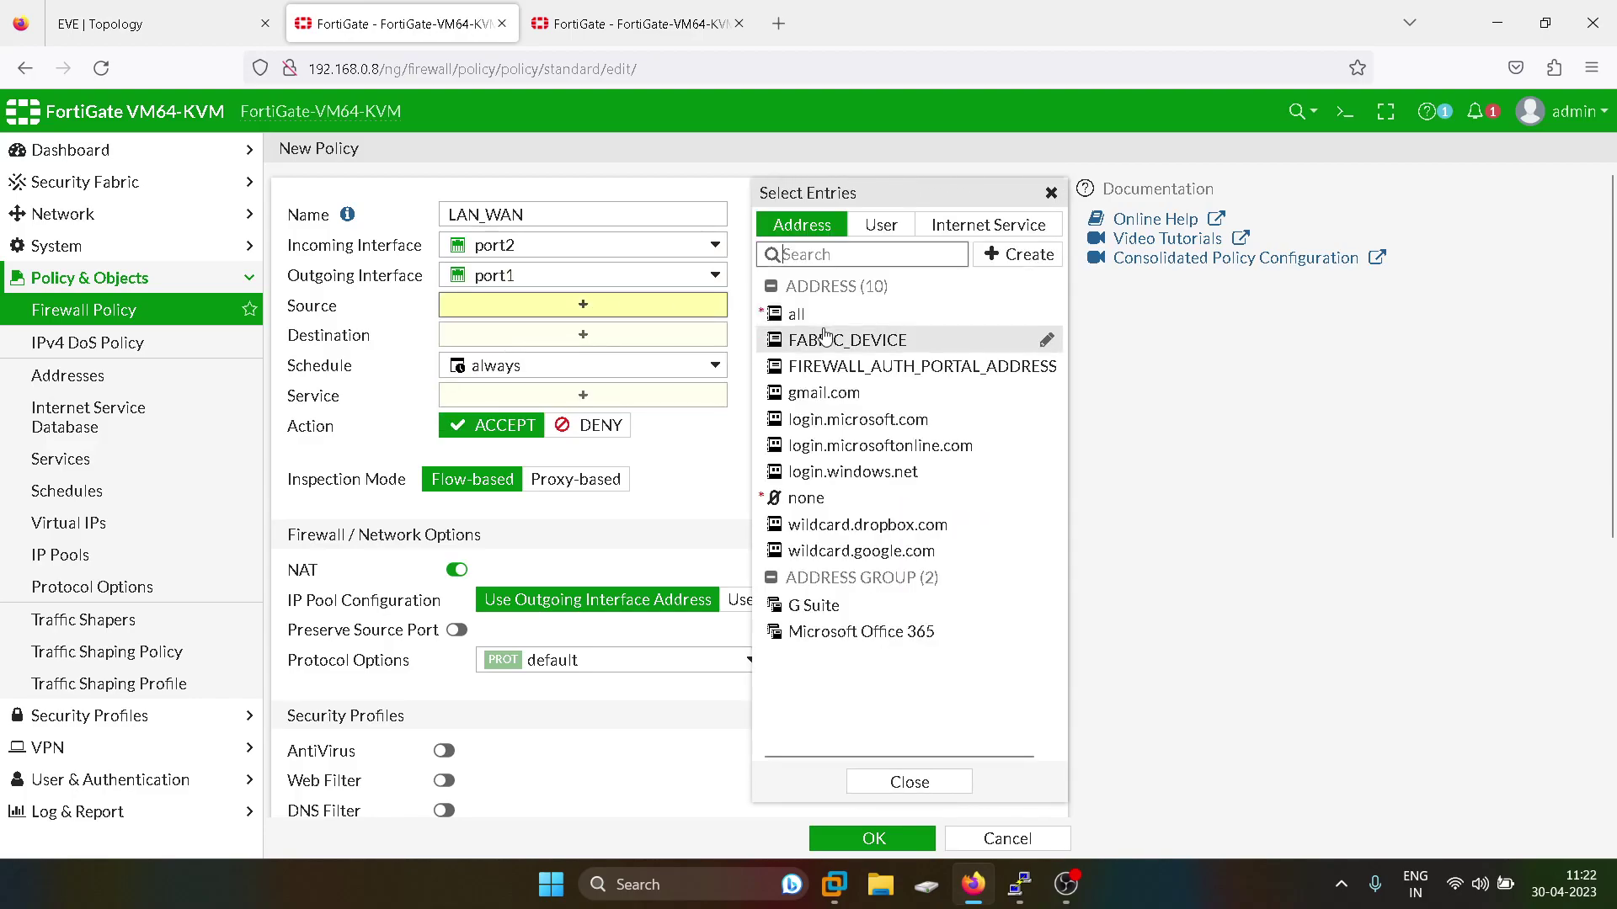
click(796, 313)
click(906, 782)
click(583, 357)
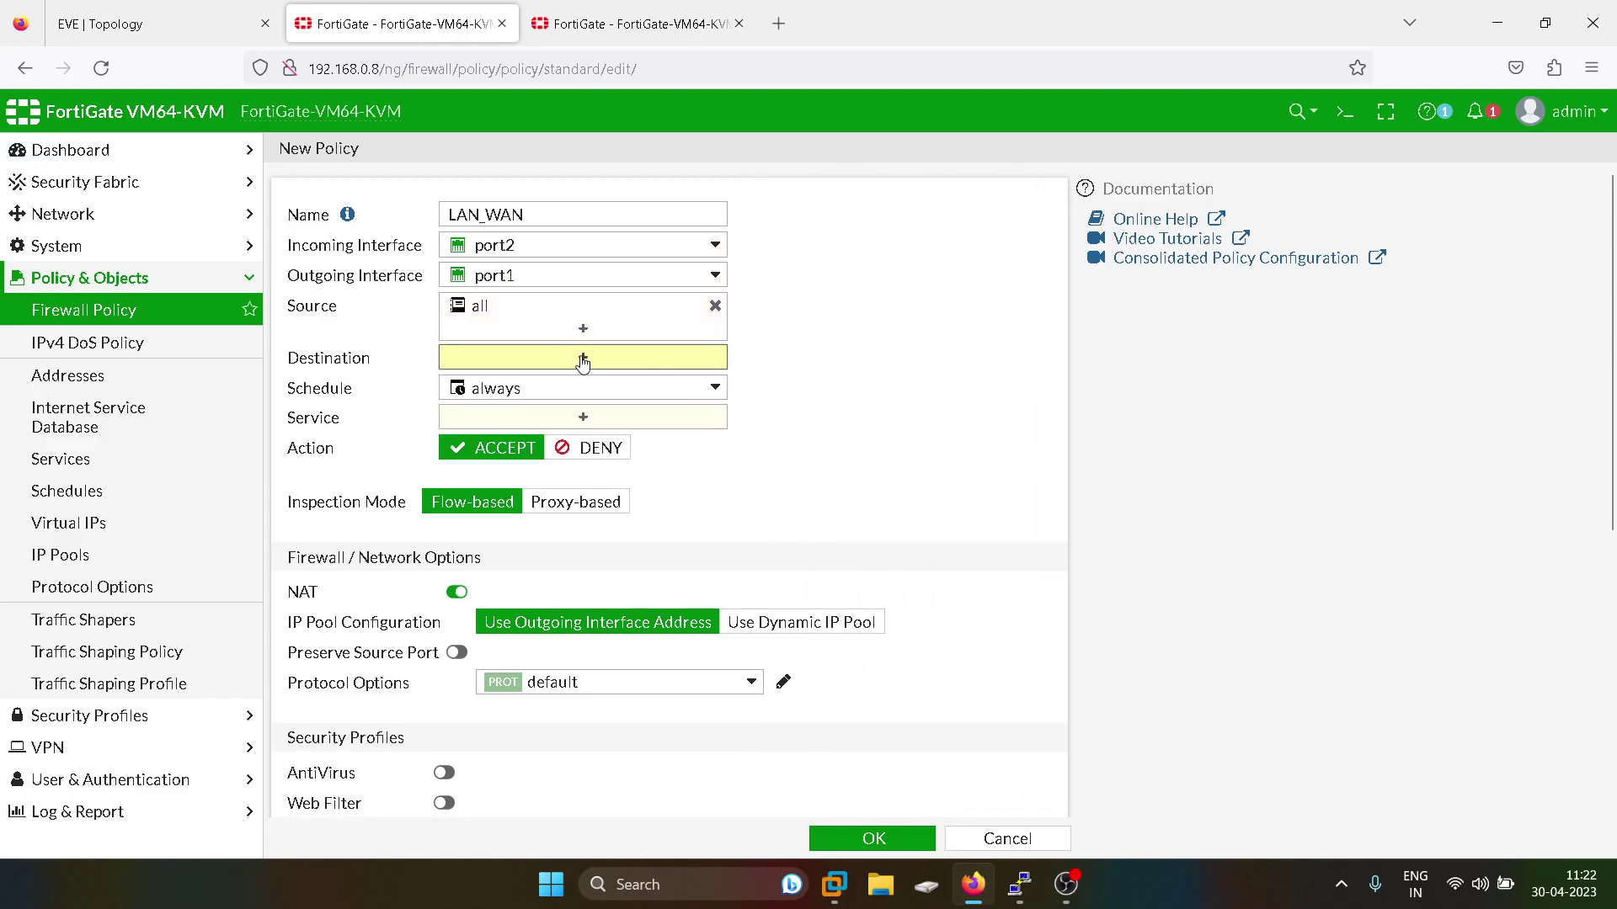
click(807, 318)
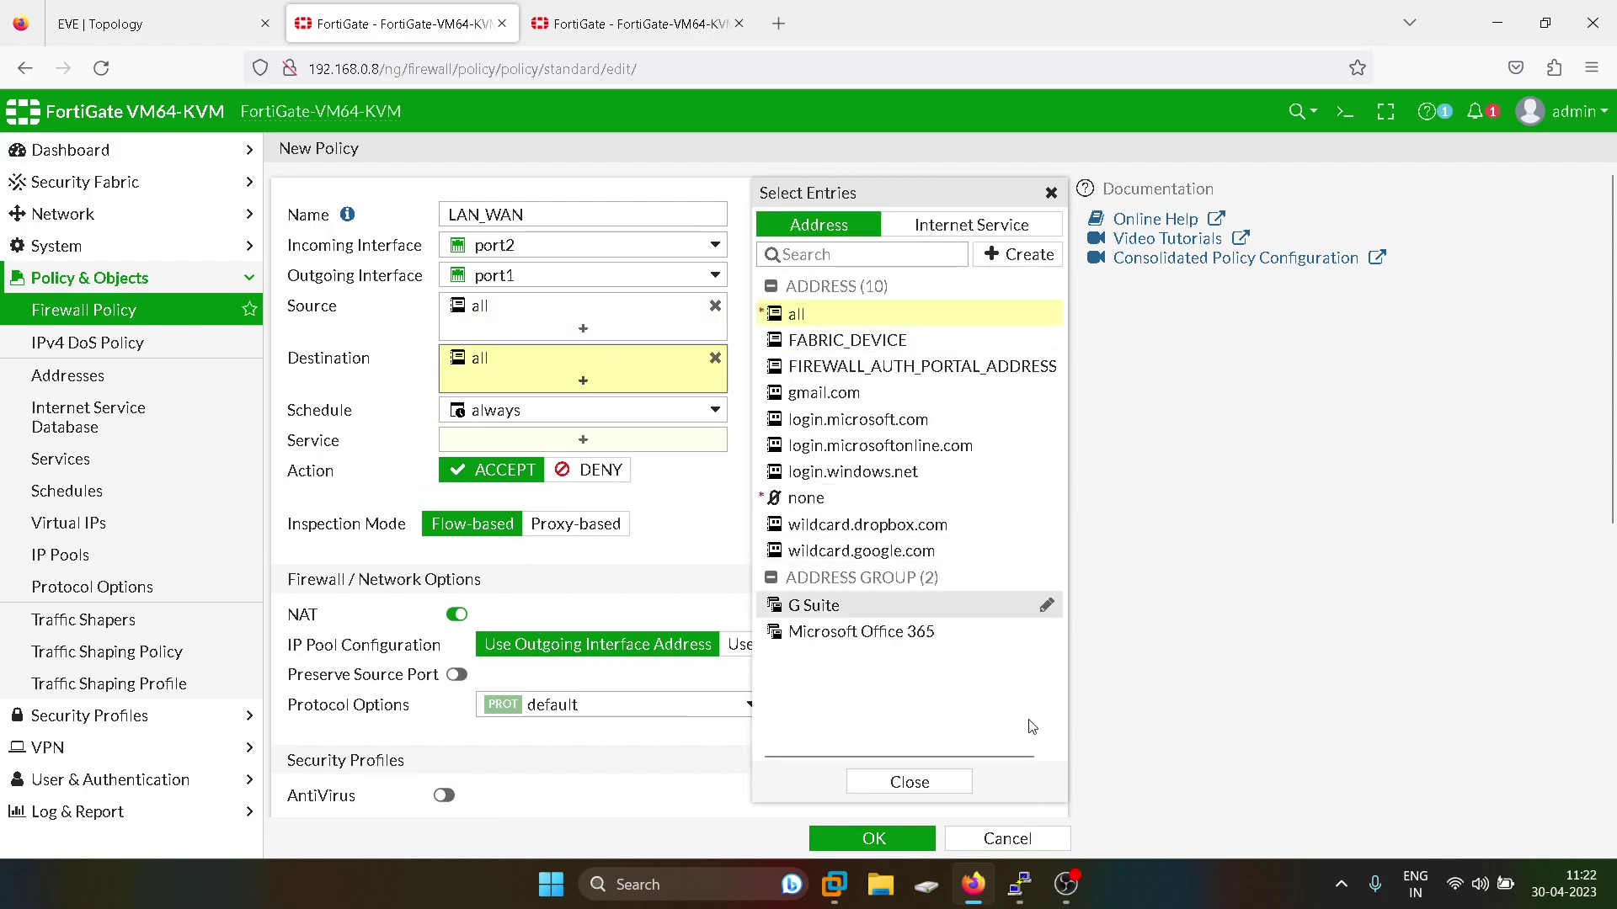
click(913, 781)
click(605, 443)
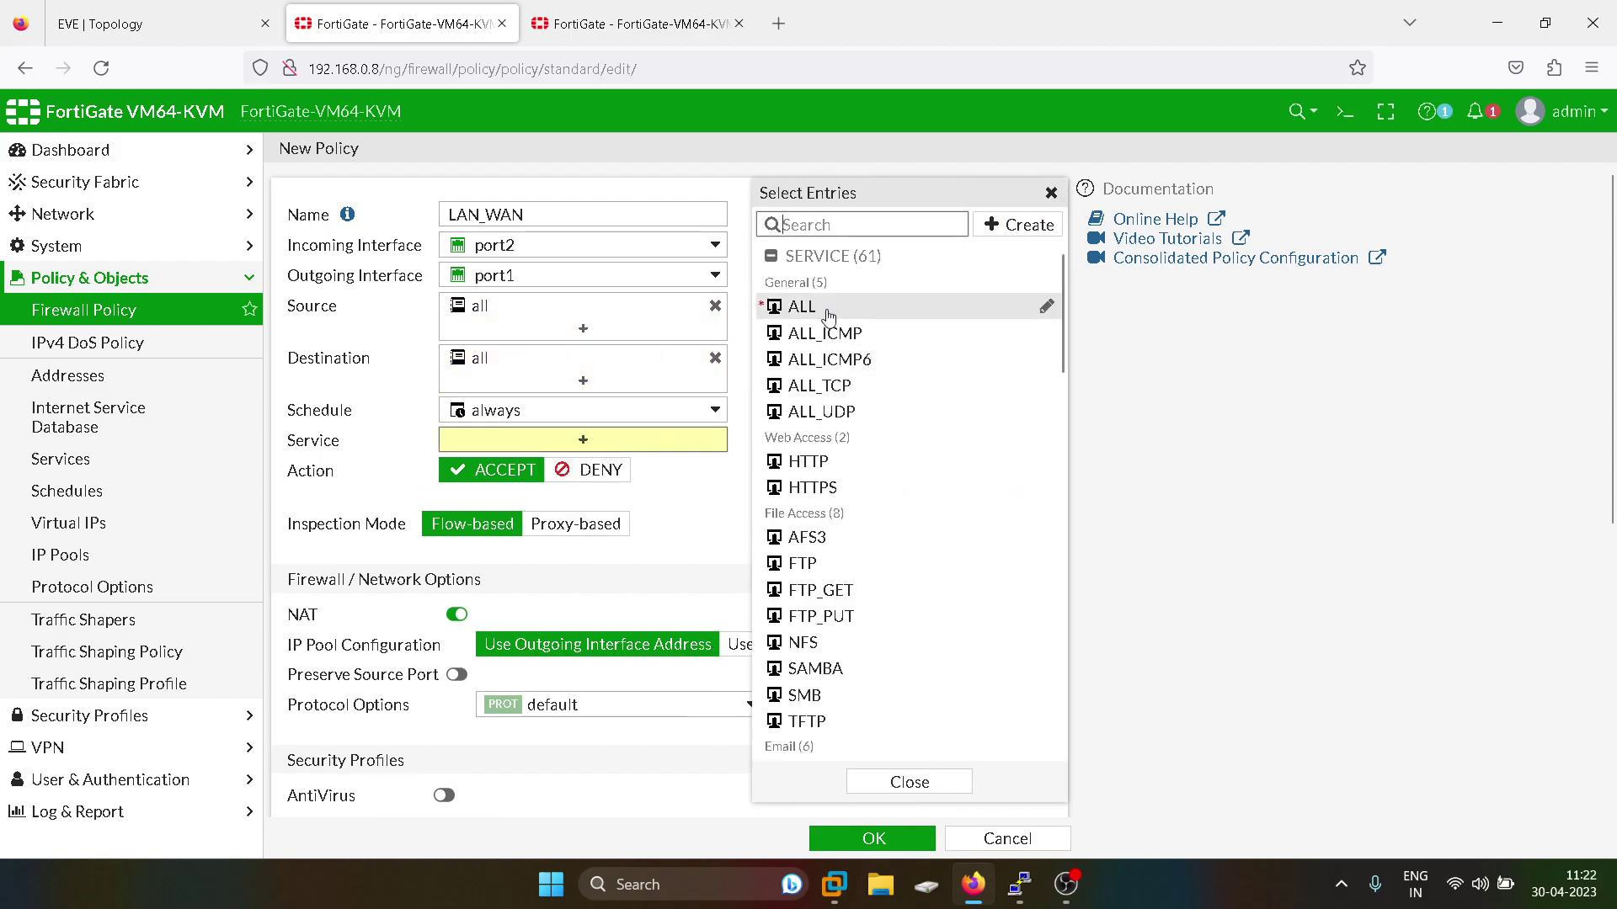
click(821, 308)
click(906, 785)
scroll(866, 703, down, 5)
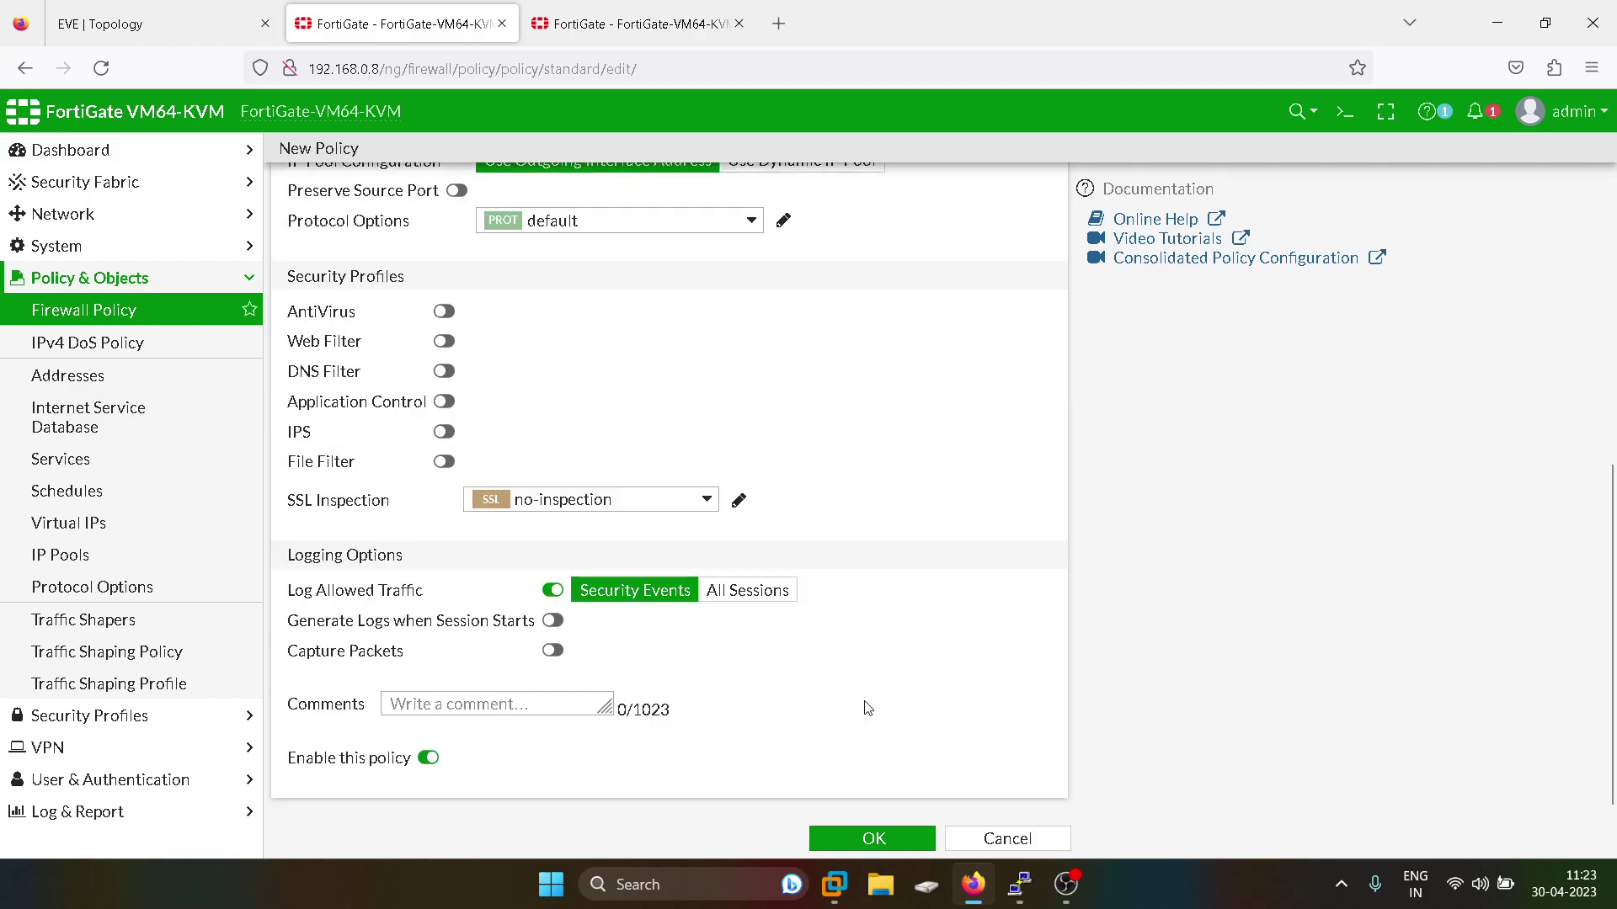
click(876, 838)
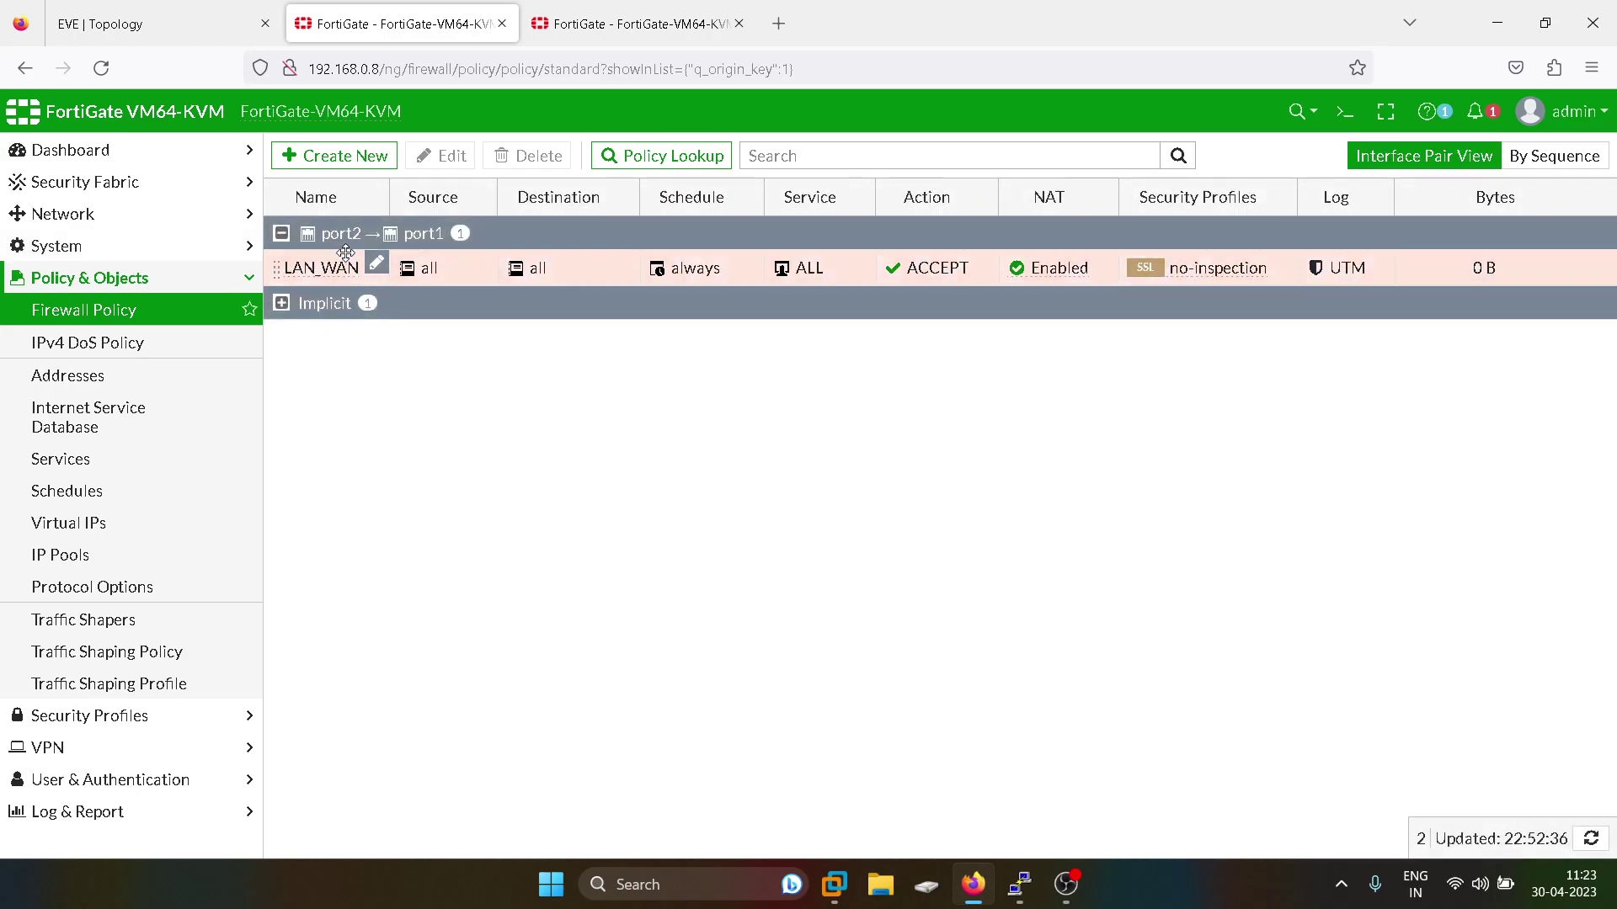
- Start firewall policy WAN_LAN with incoming interface port1 and outgoing port2
click(336, 155)
click(476, 217)
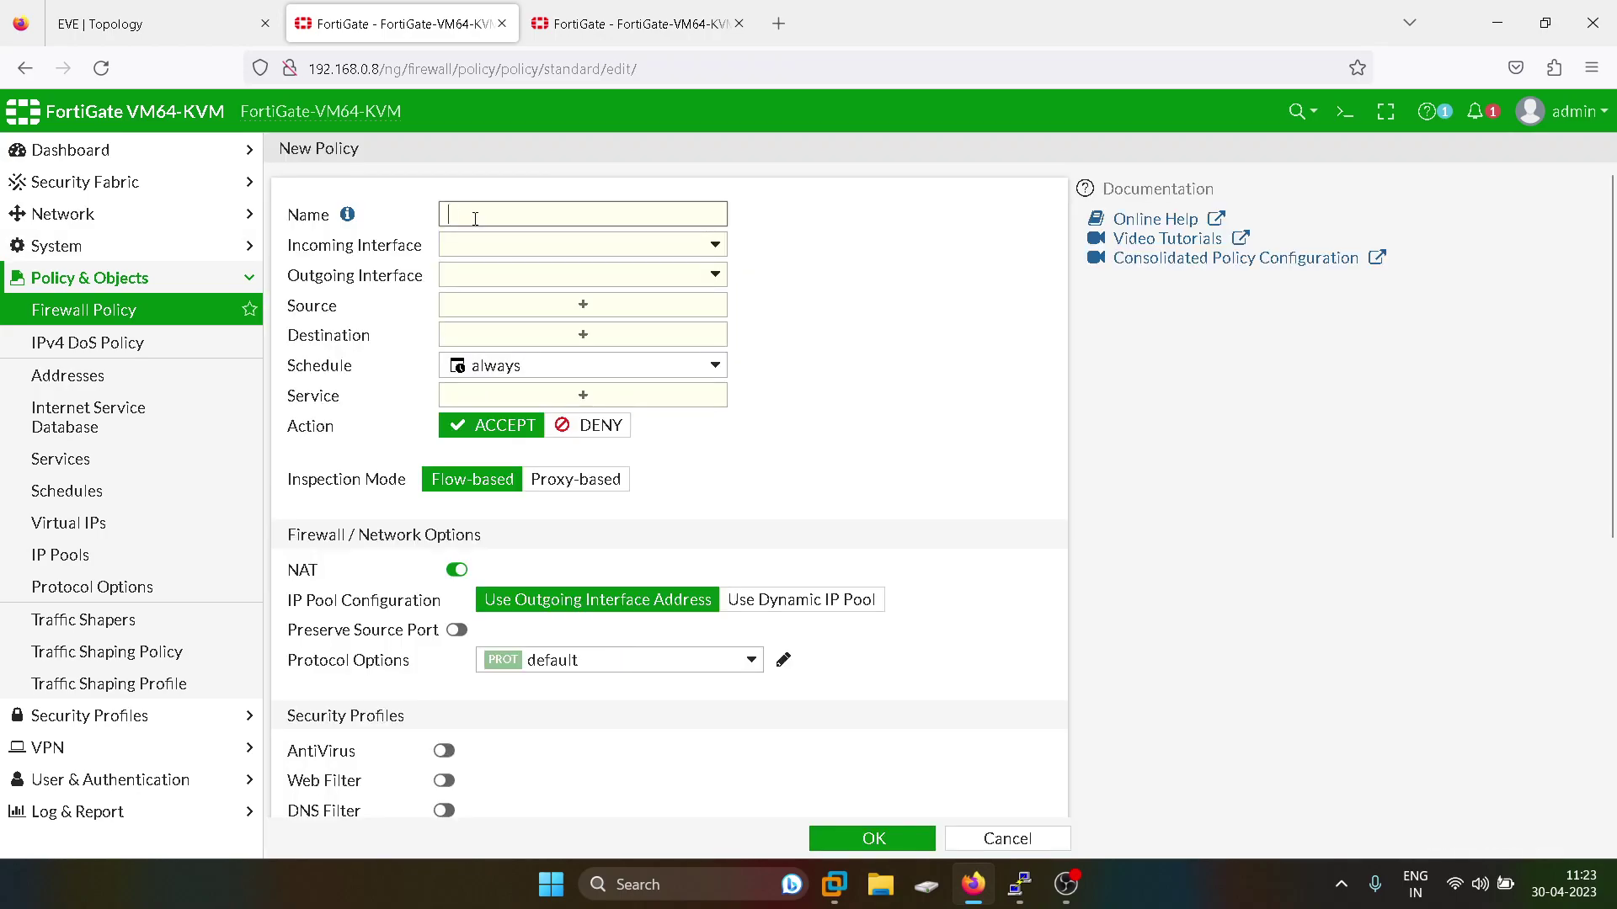
text(WAN_LAN)
click(236, 13)
click(337, 13)
click(477, 252)
click(499, 305)
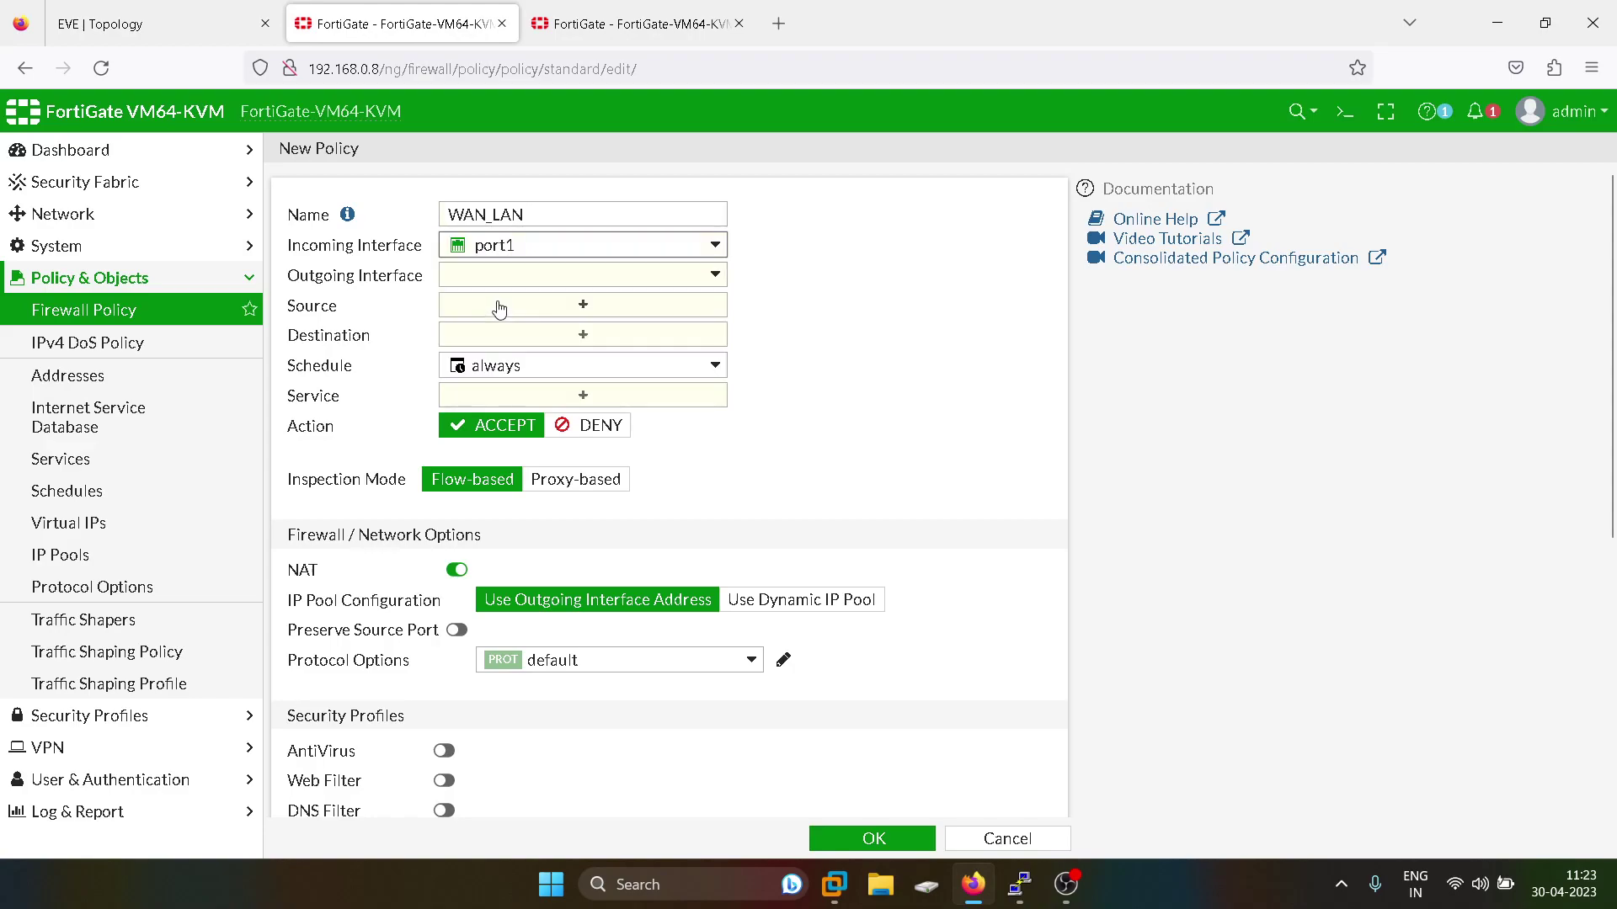
click(516, 274)
click(528, 364)
- Set source and destination to all, service ALL, turn NAT off, and save WAN_LAN
click(580, 308)
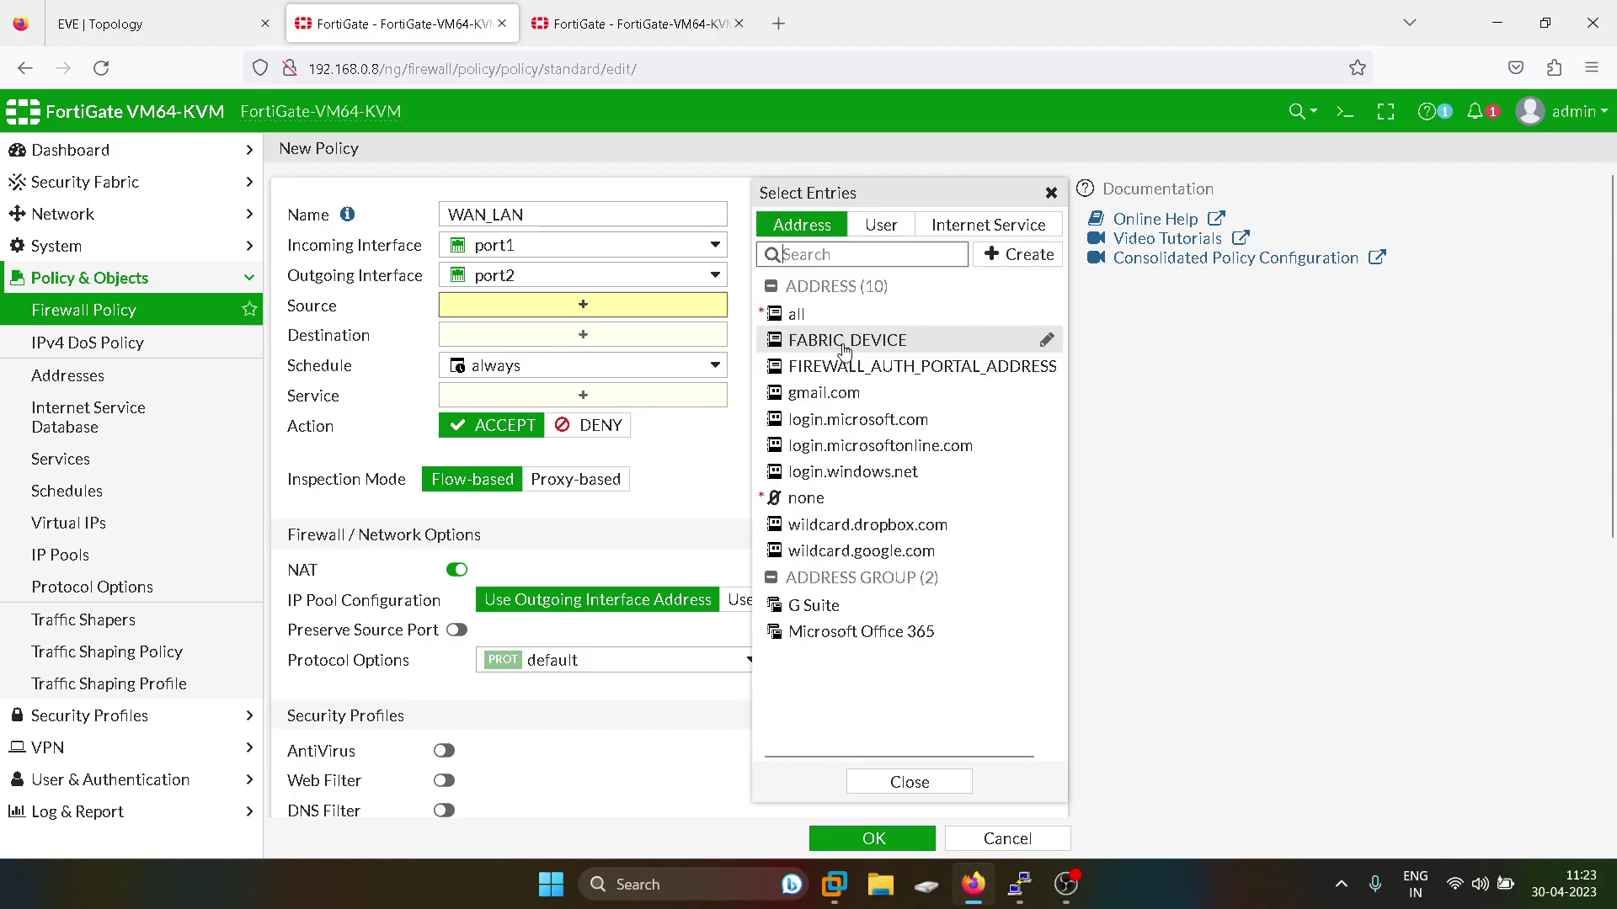
click(911, 779)
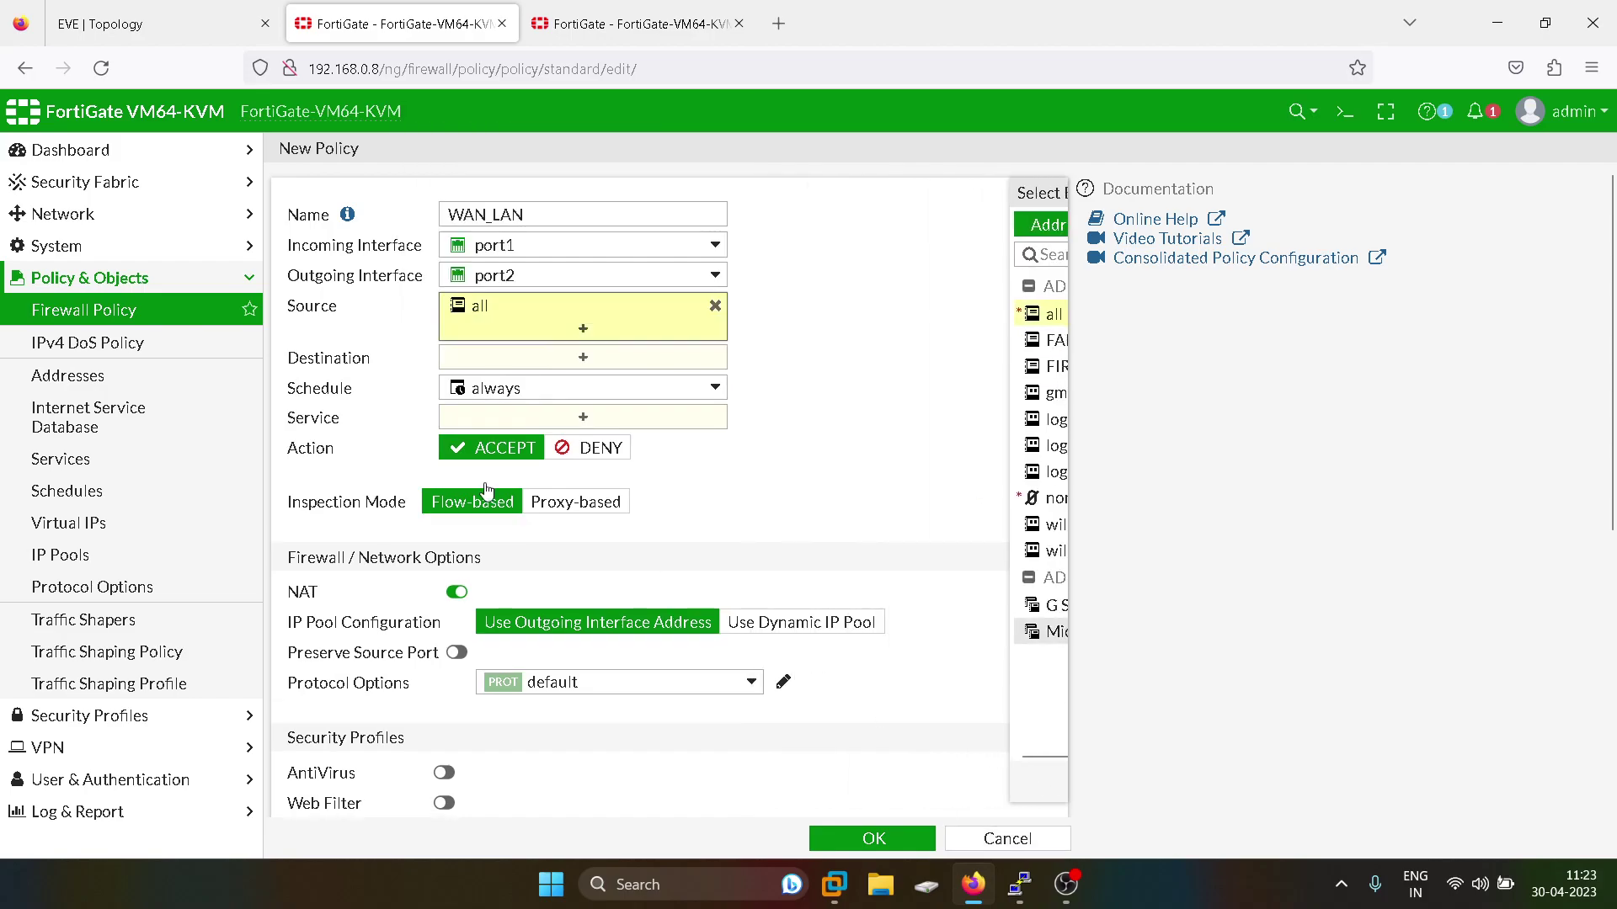
click(550, 369)
click(795, 313)
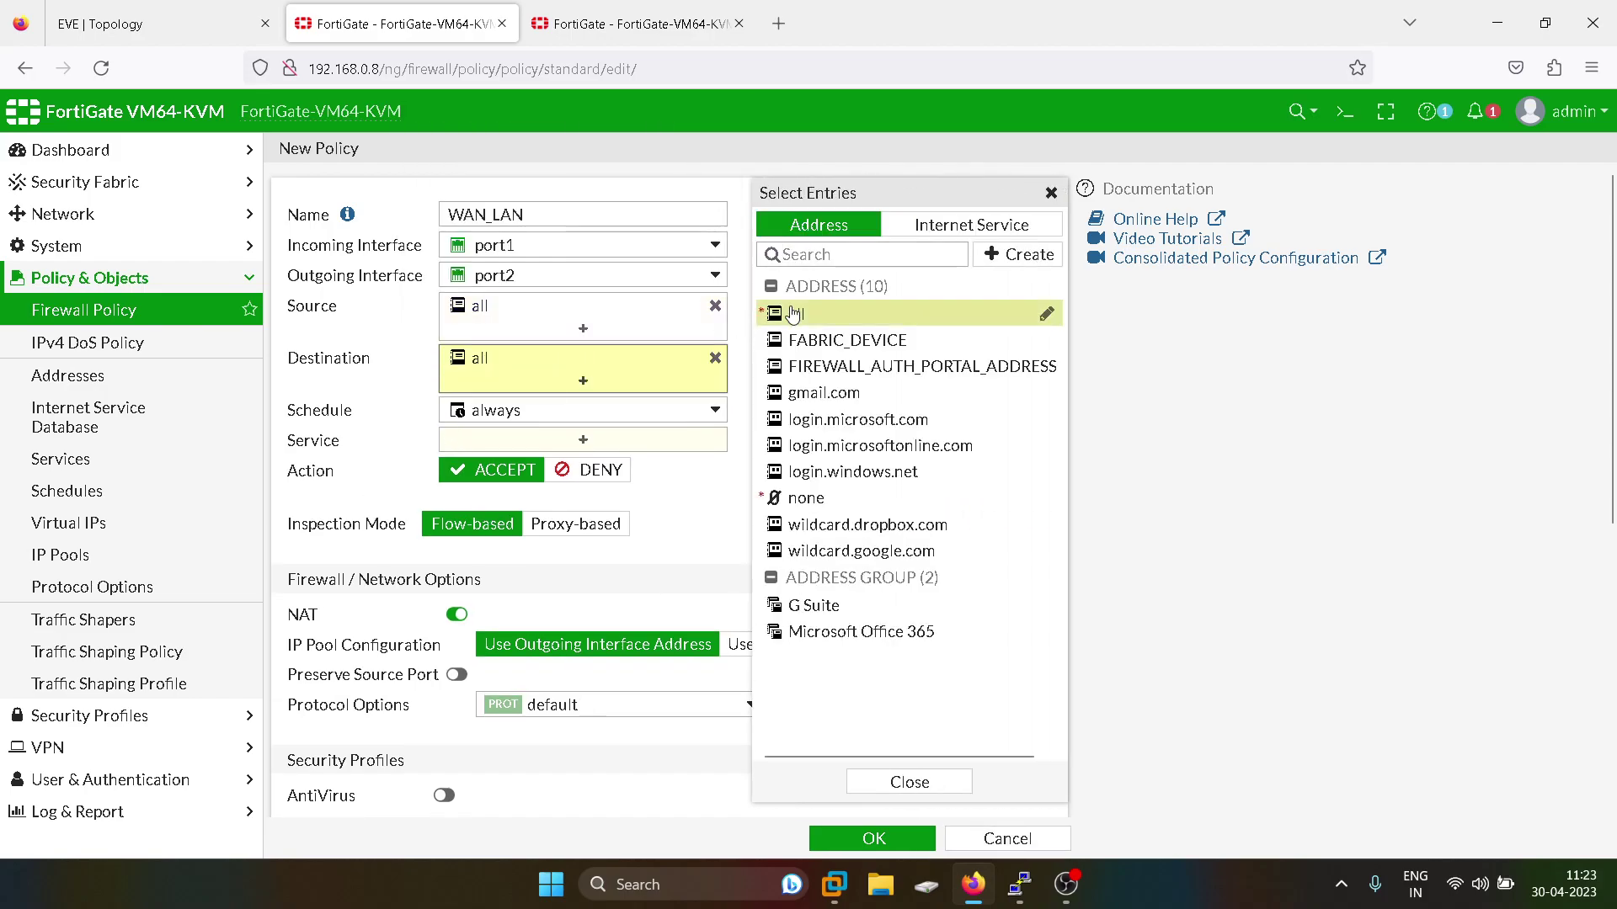
click(902, 783)
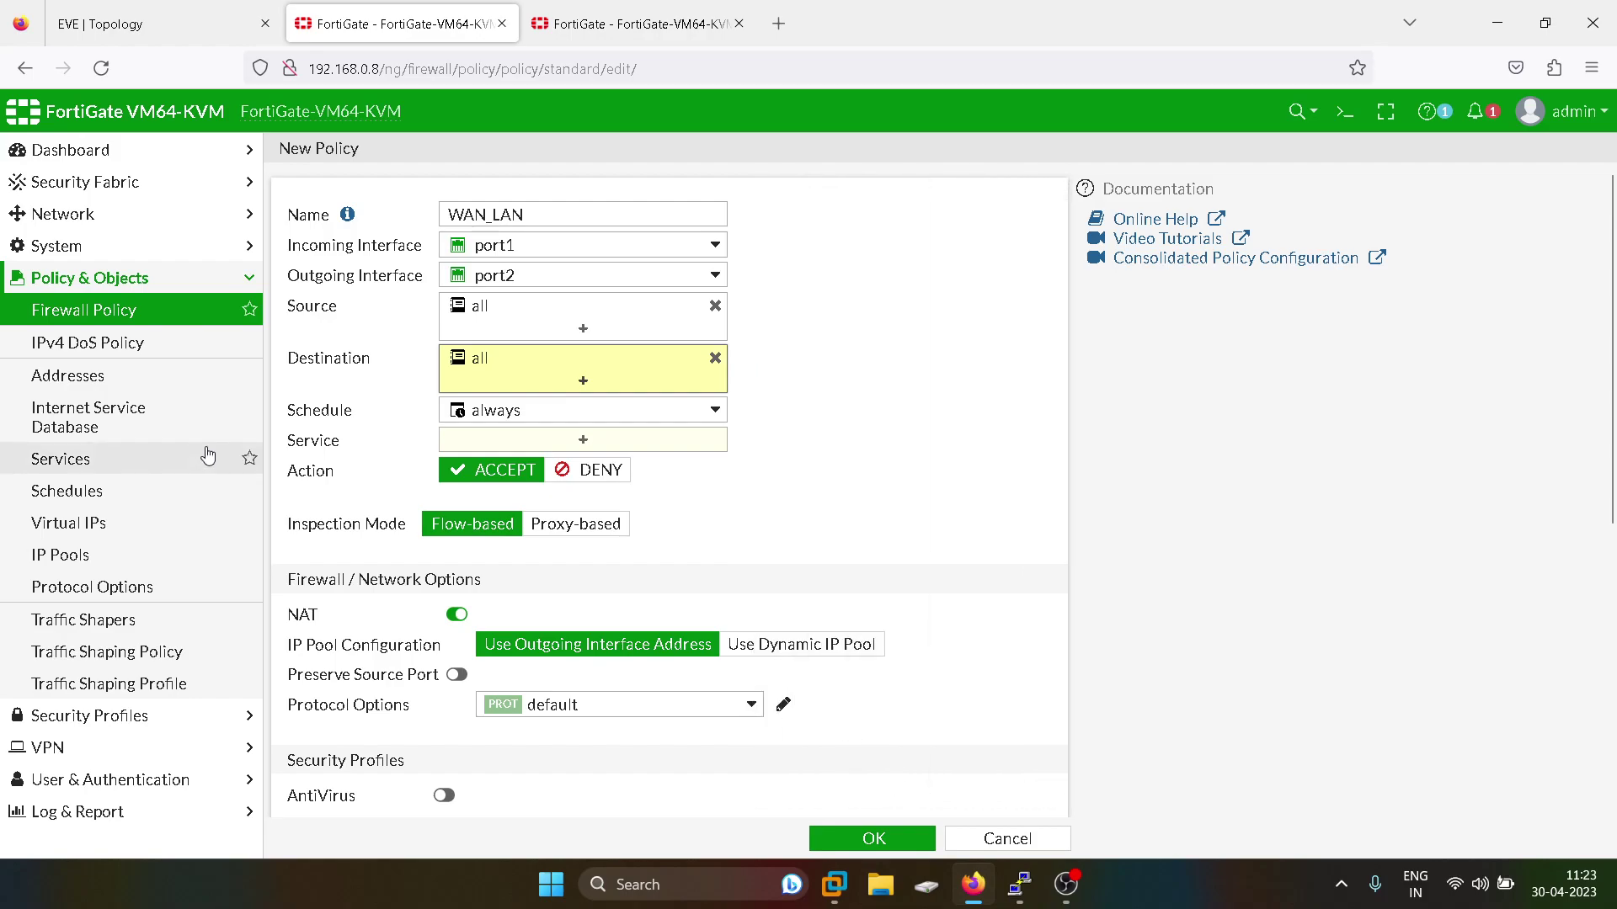
click(575, 438)
click(824, 309)
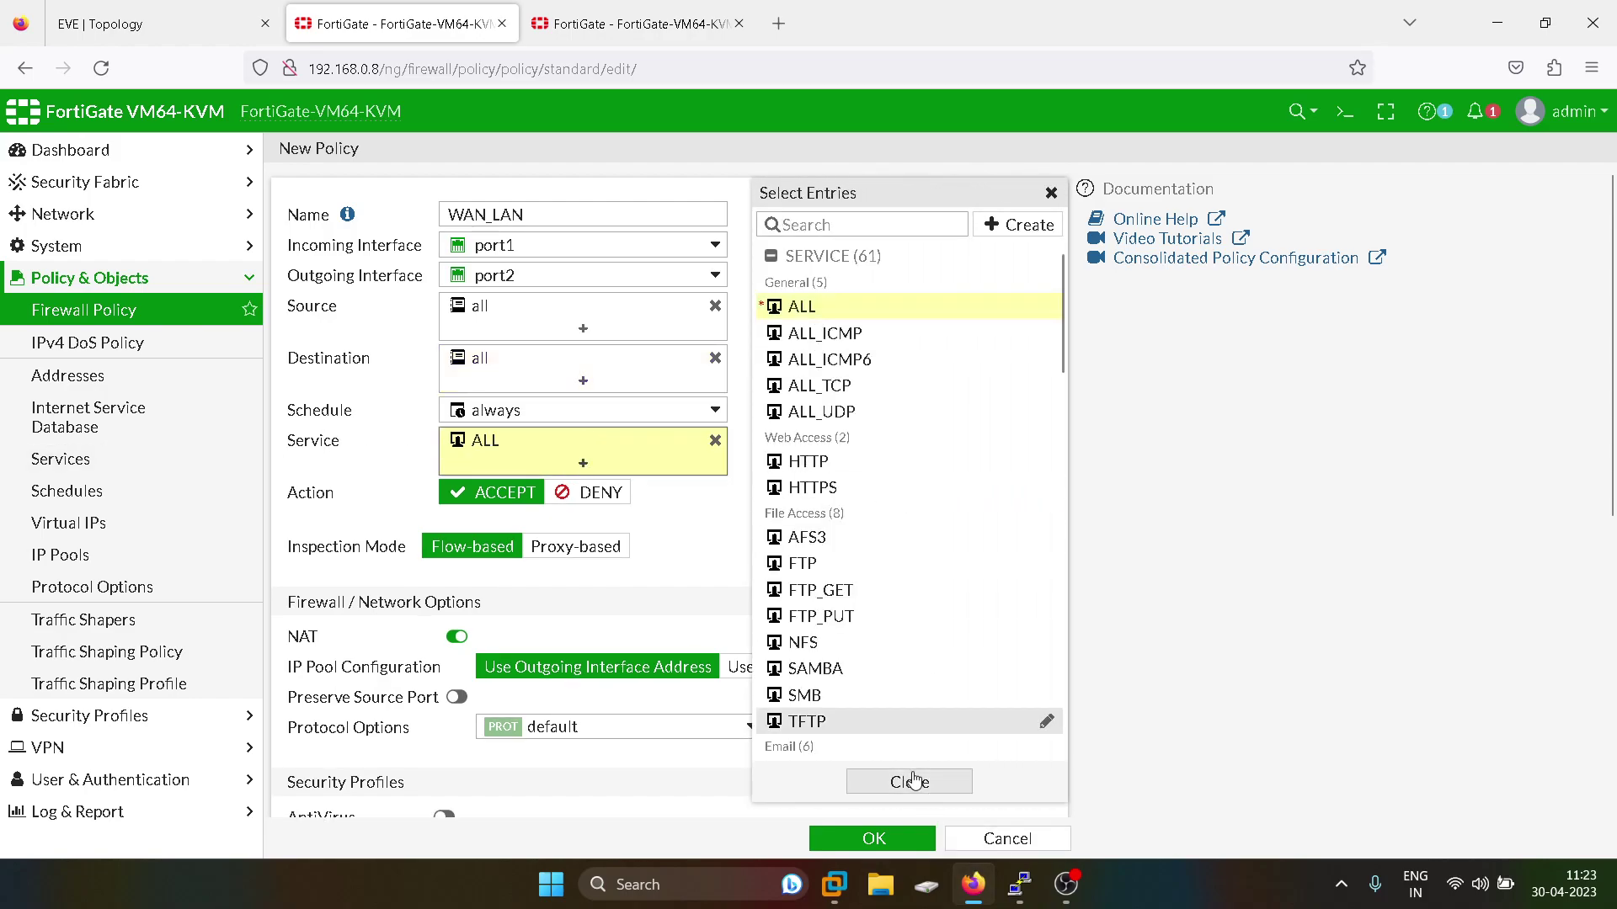
click(912, 780)
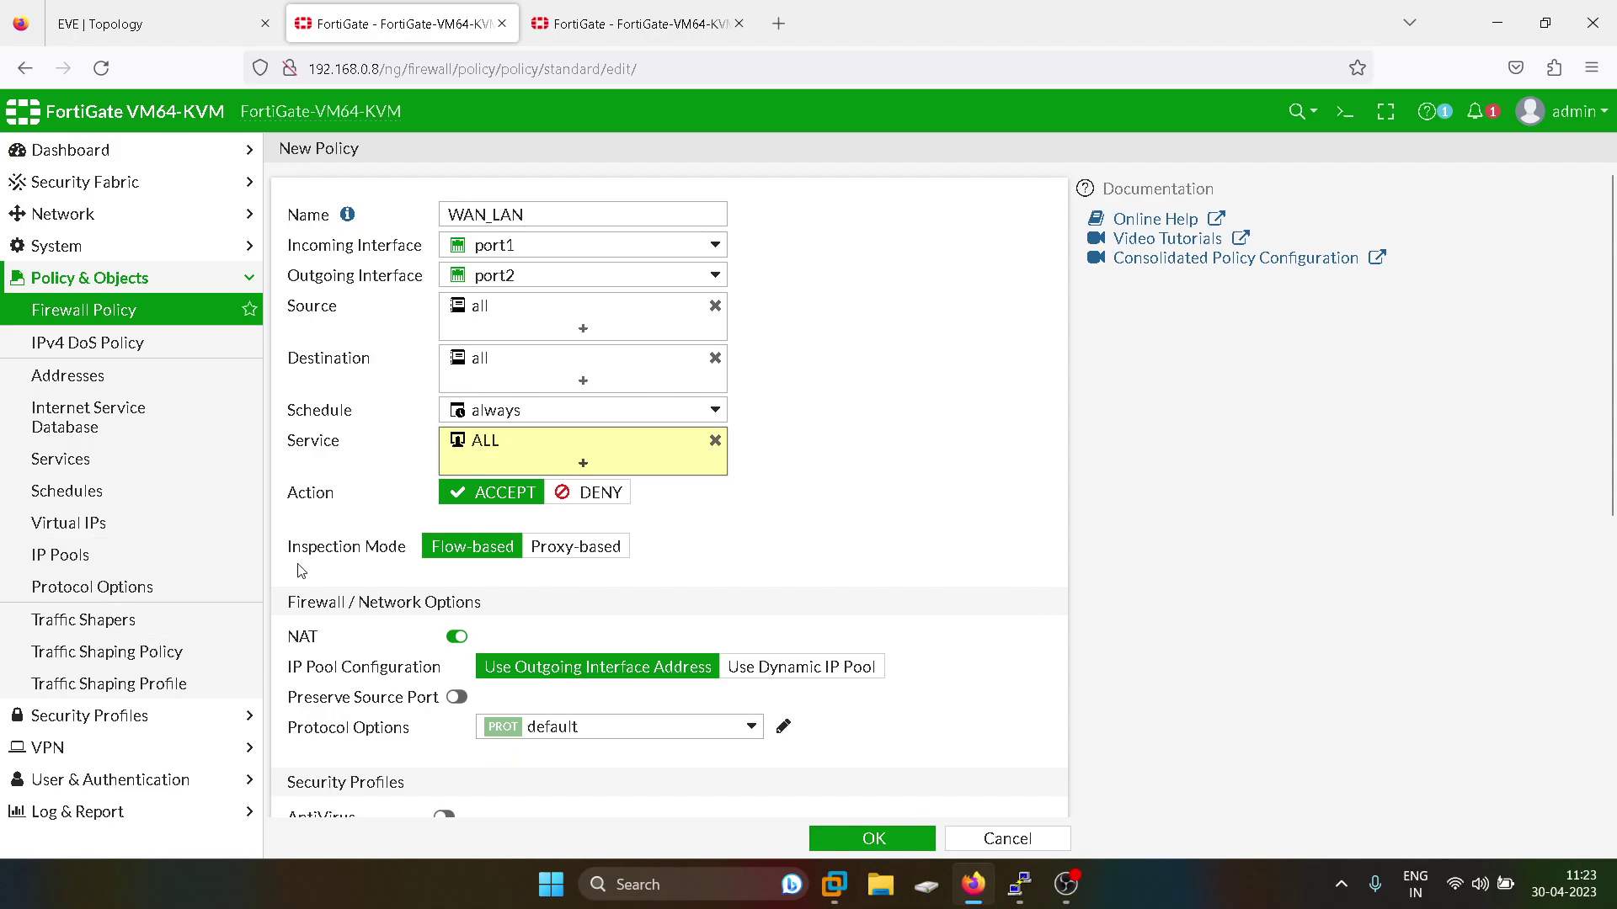
click(463, 638)
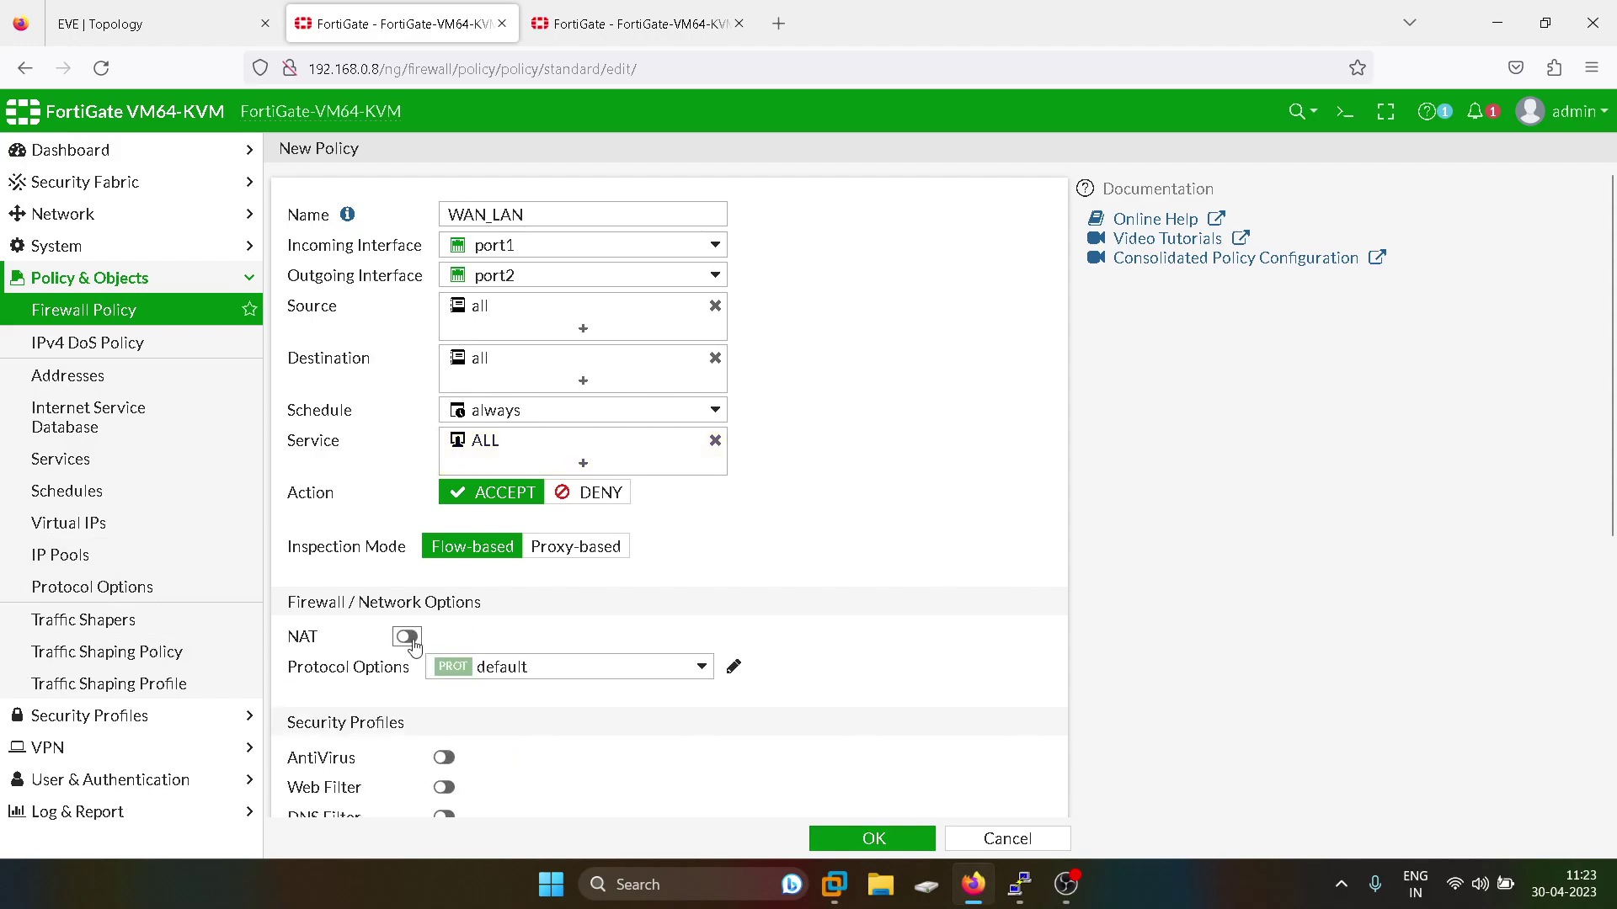
click(882, 846)
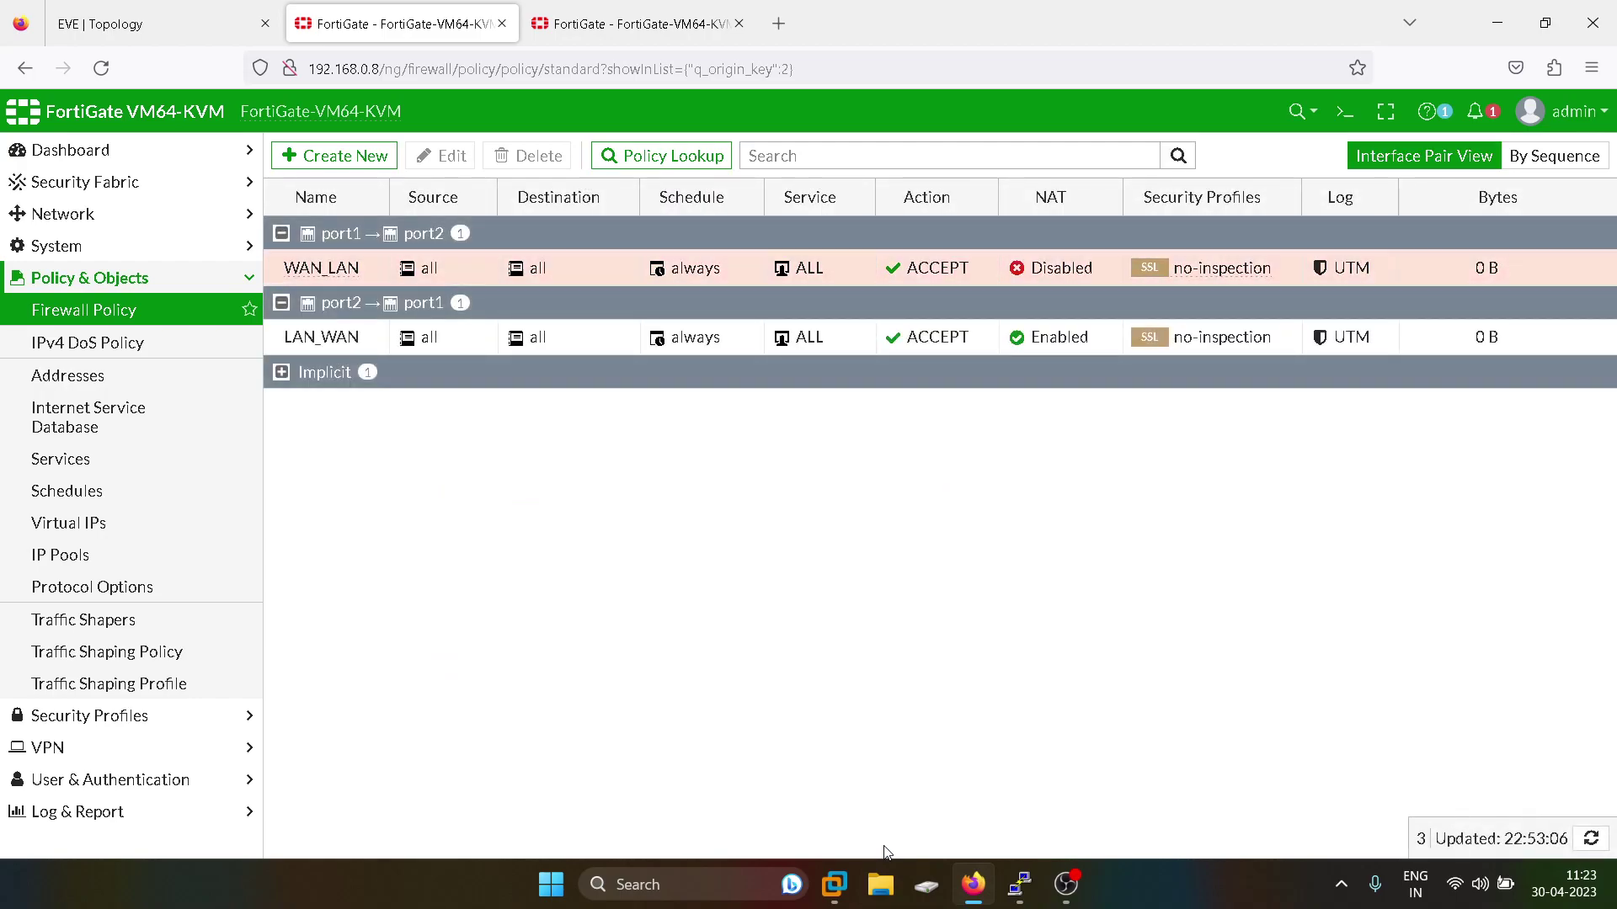
- Navigate from the firewall policy list to System > HA
click(126, 31)
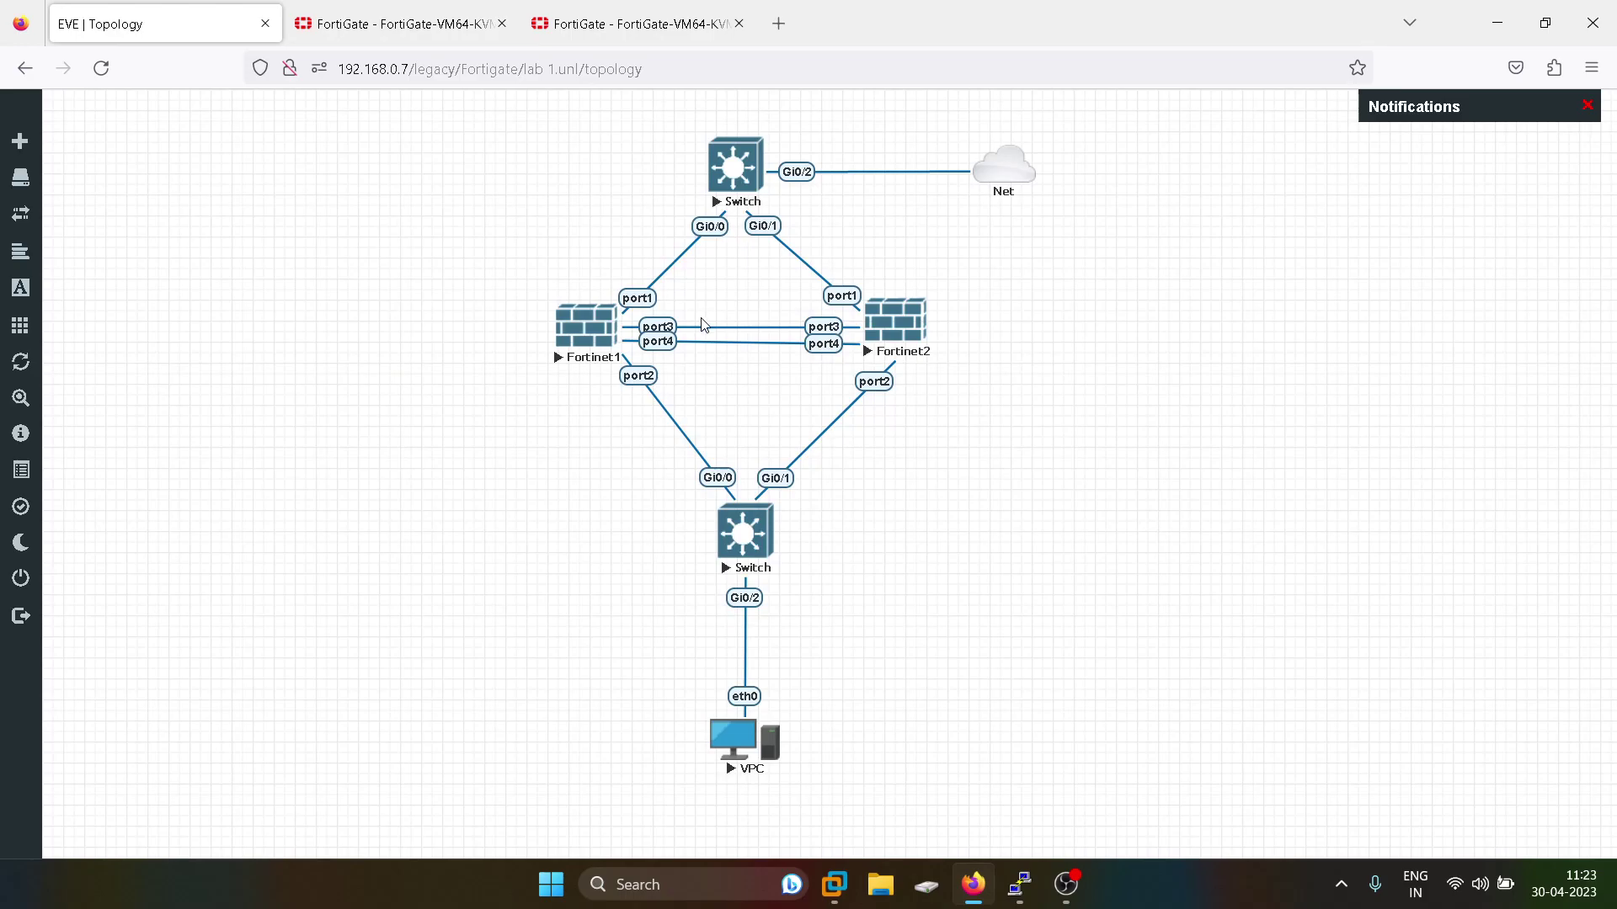
click(348, 25)
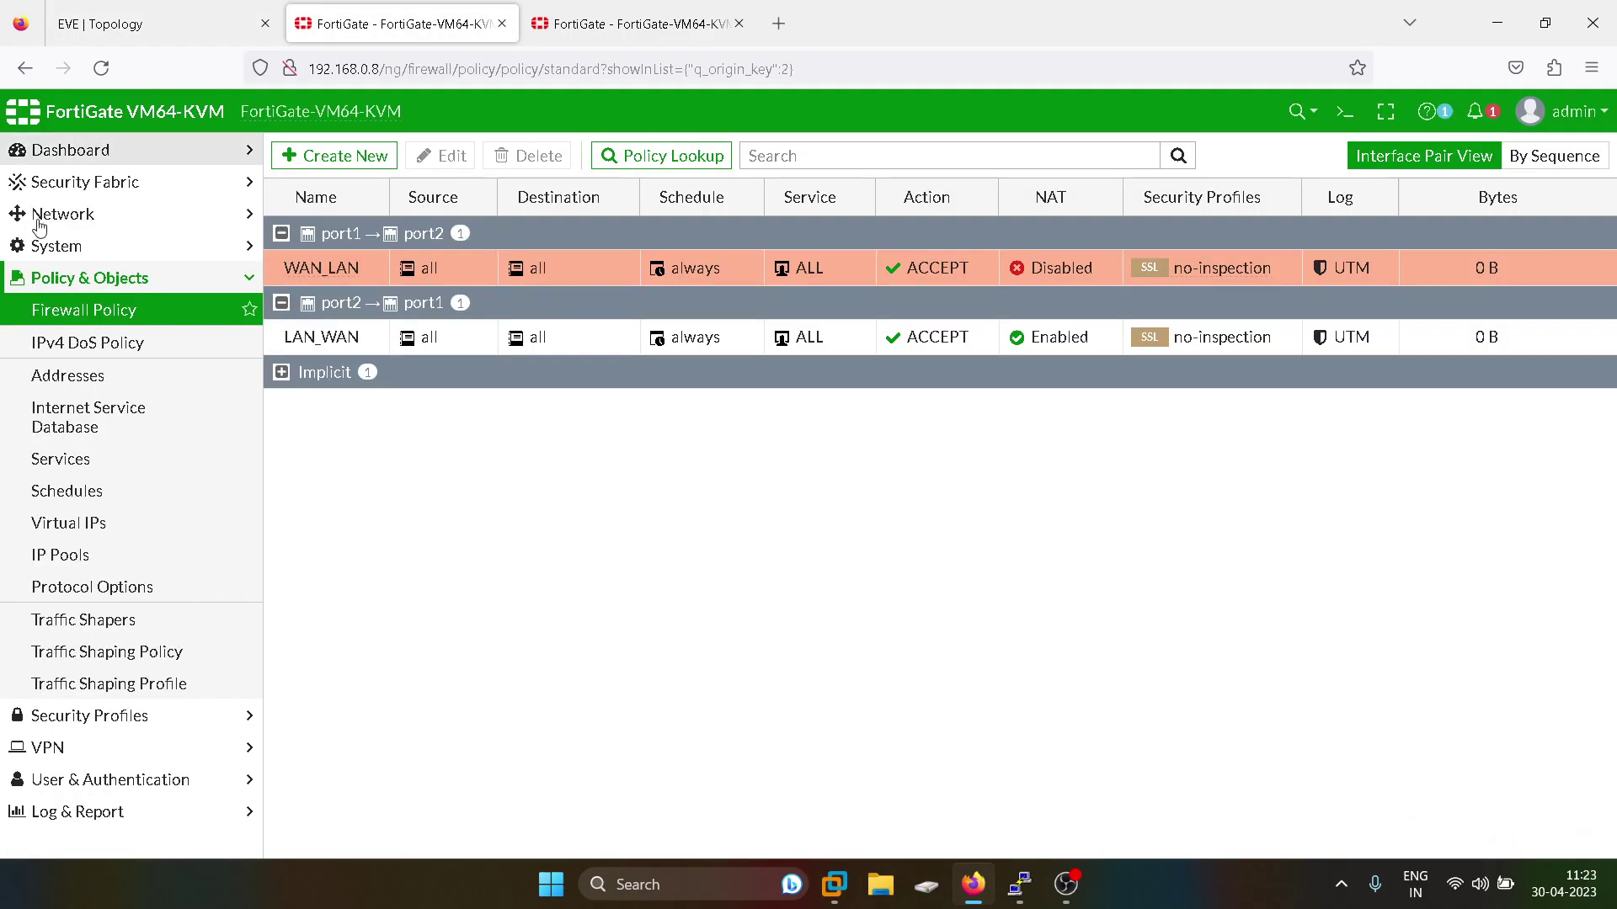
click(229, 278)
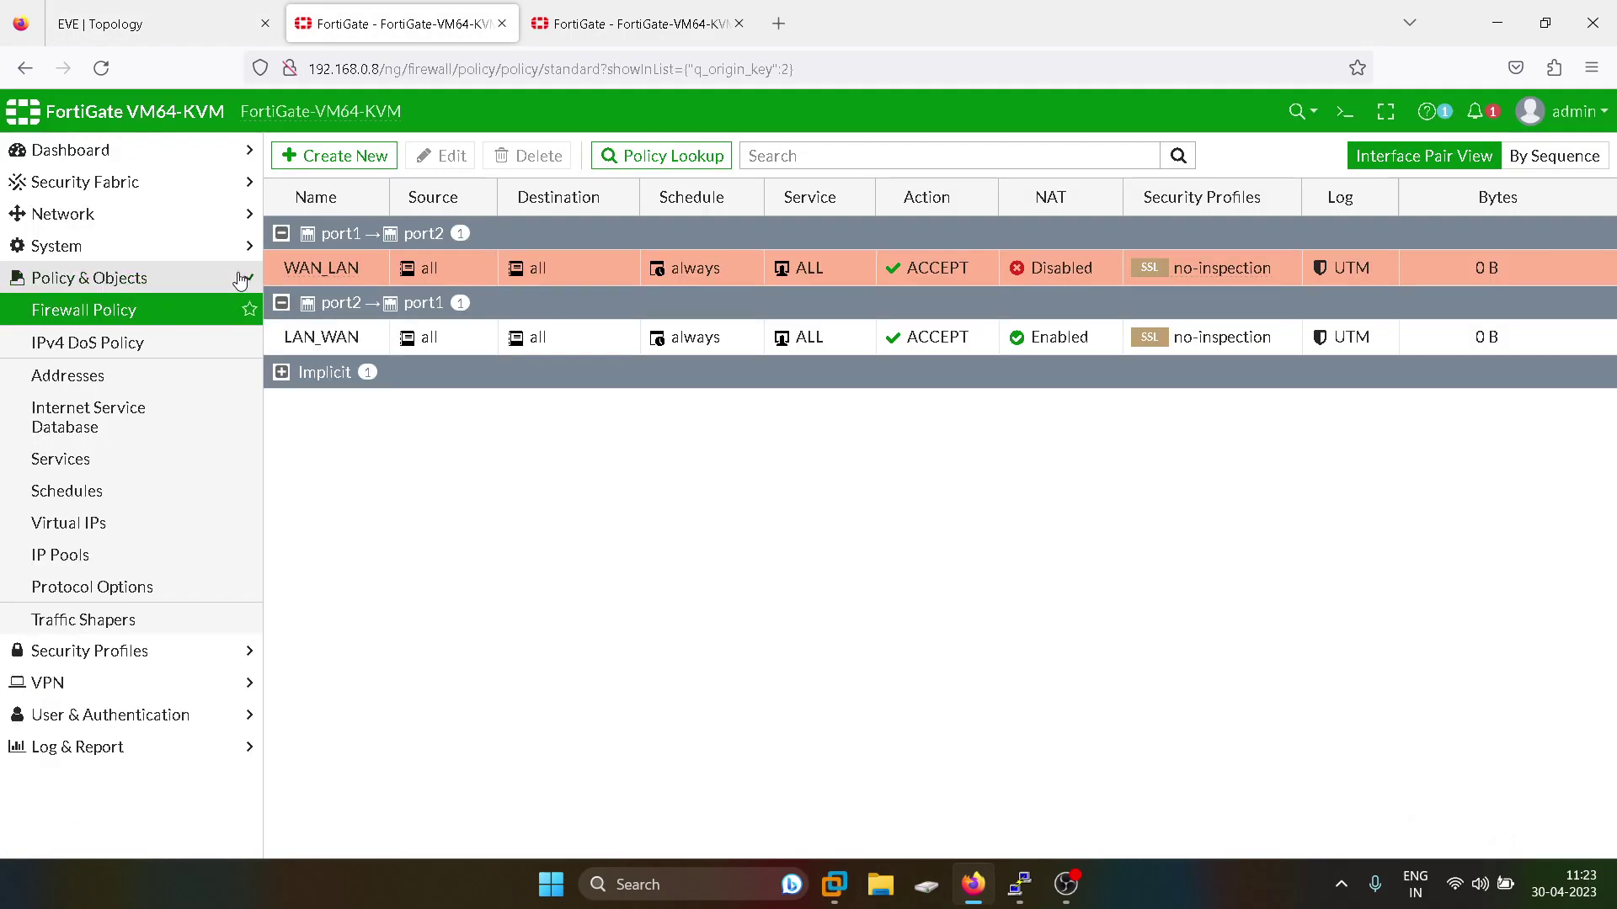
click(82, 251)
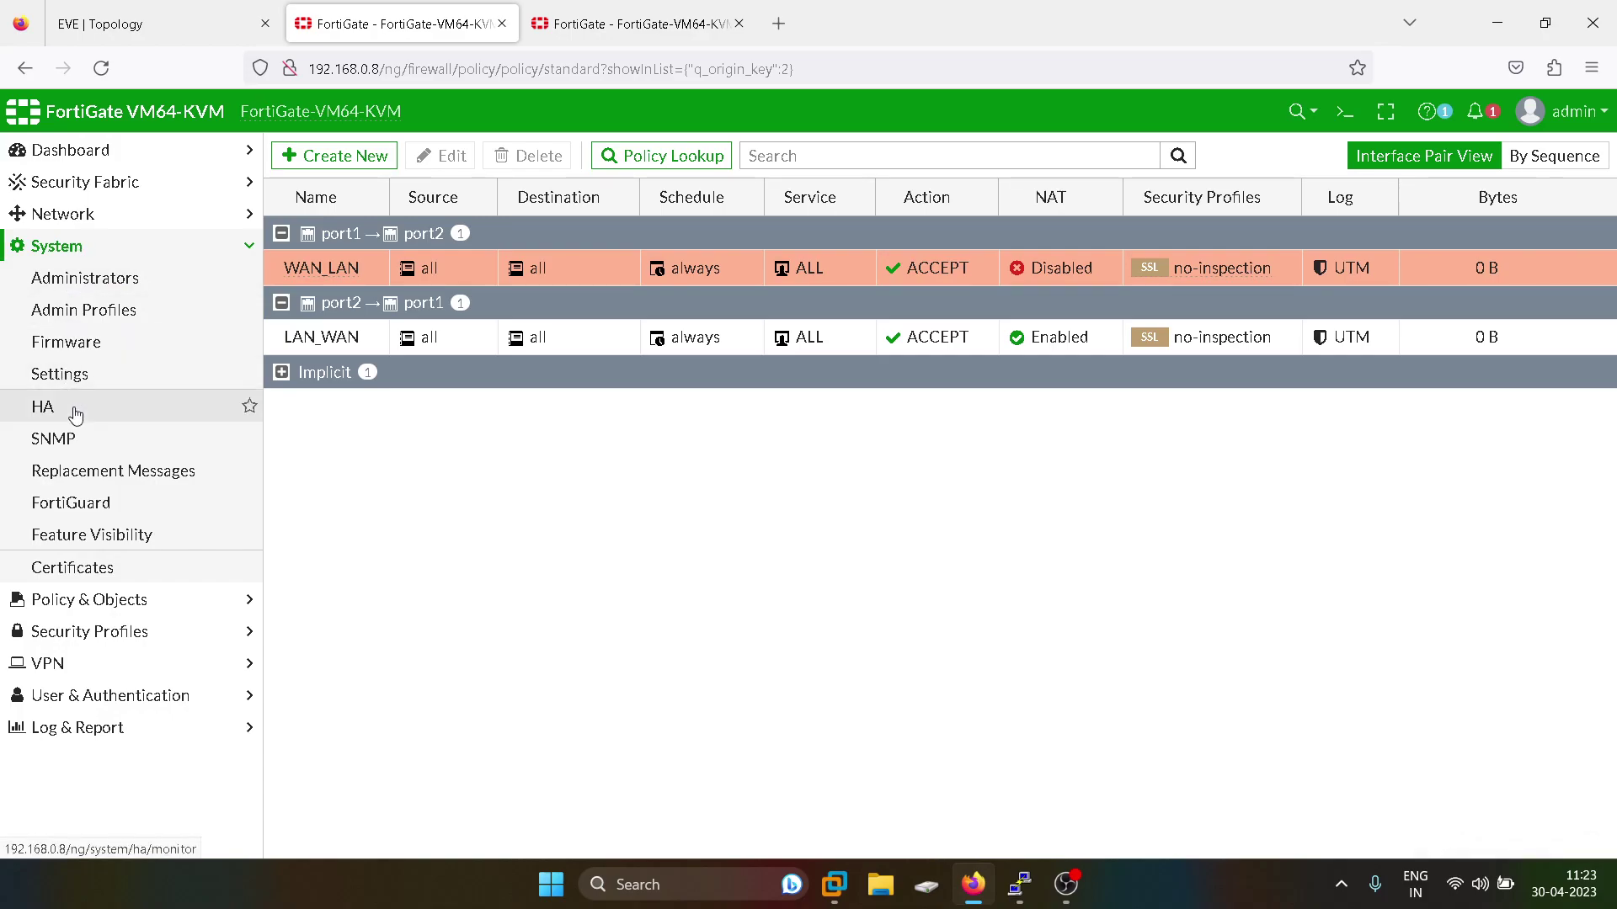
click(76, 413)
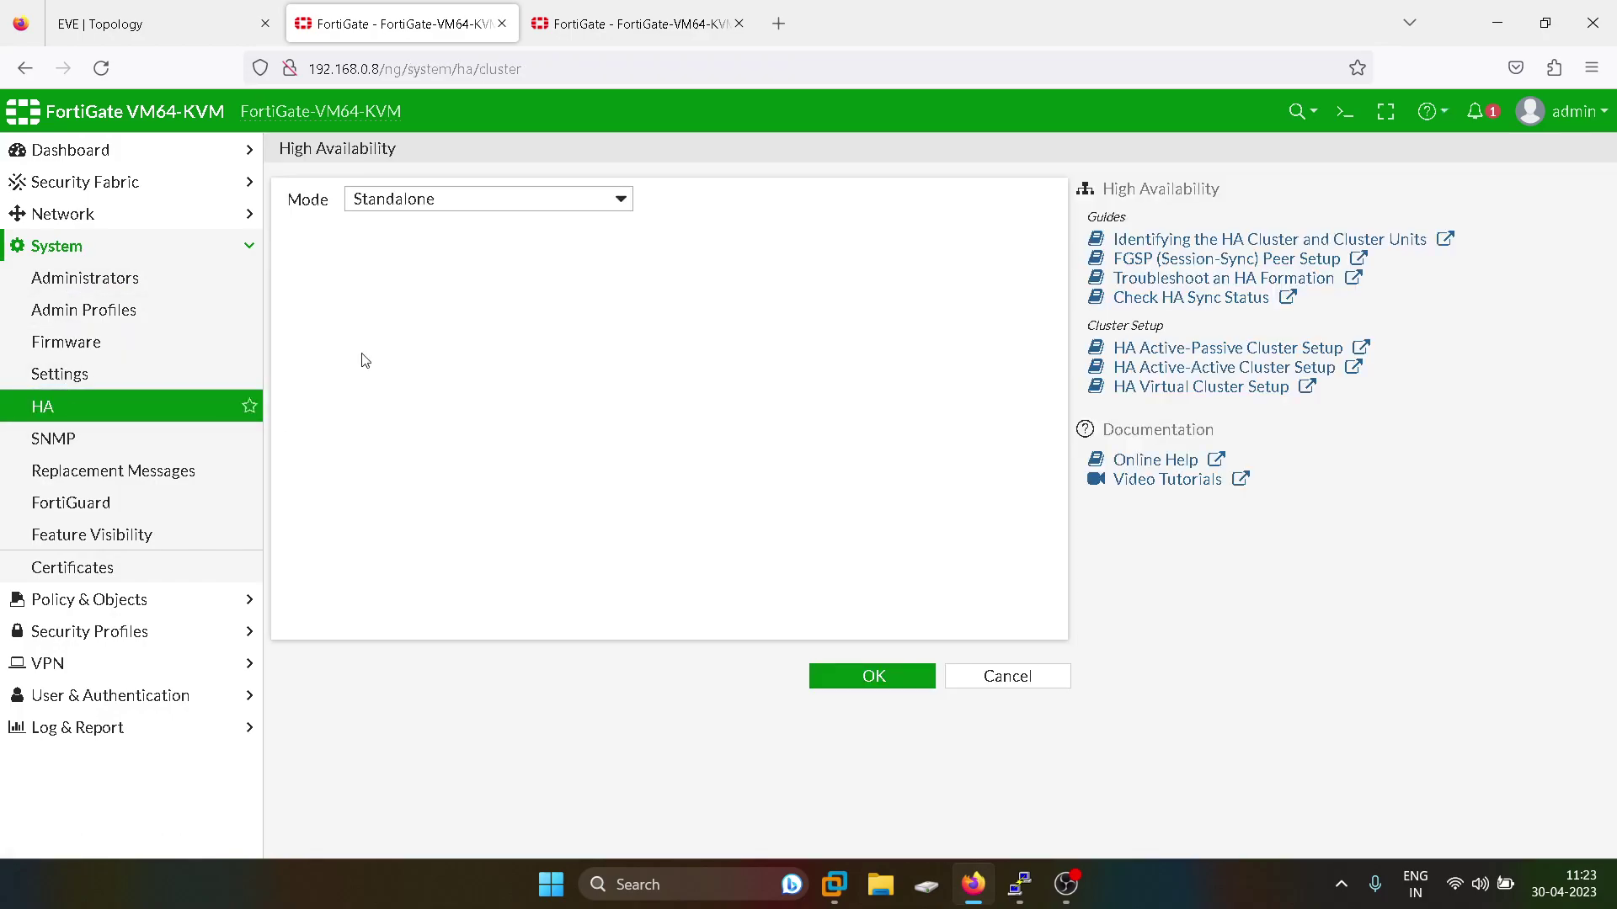
- Change the HA mode from Standalone to Active-Passive
click(401, 205)
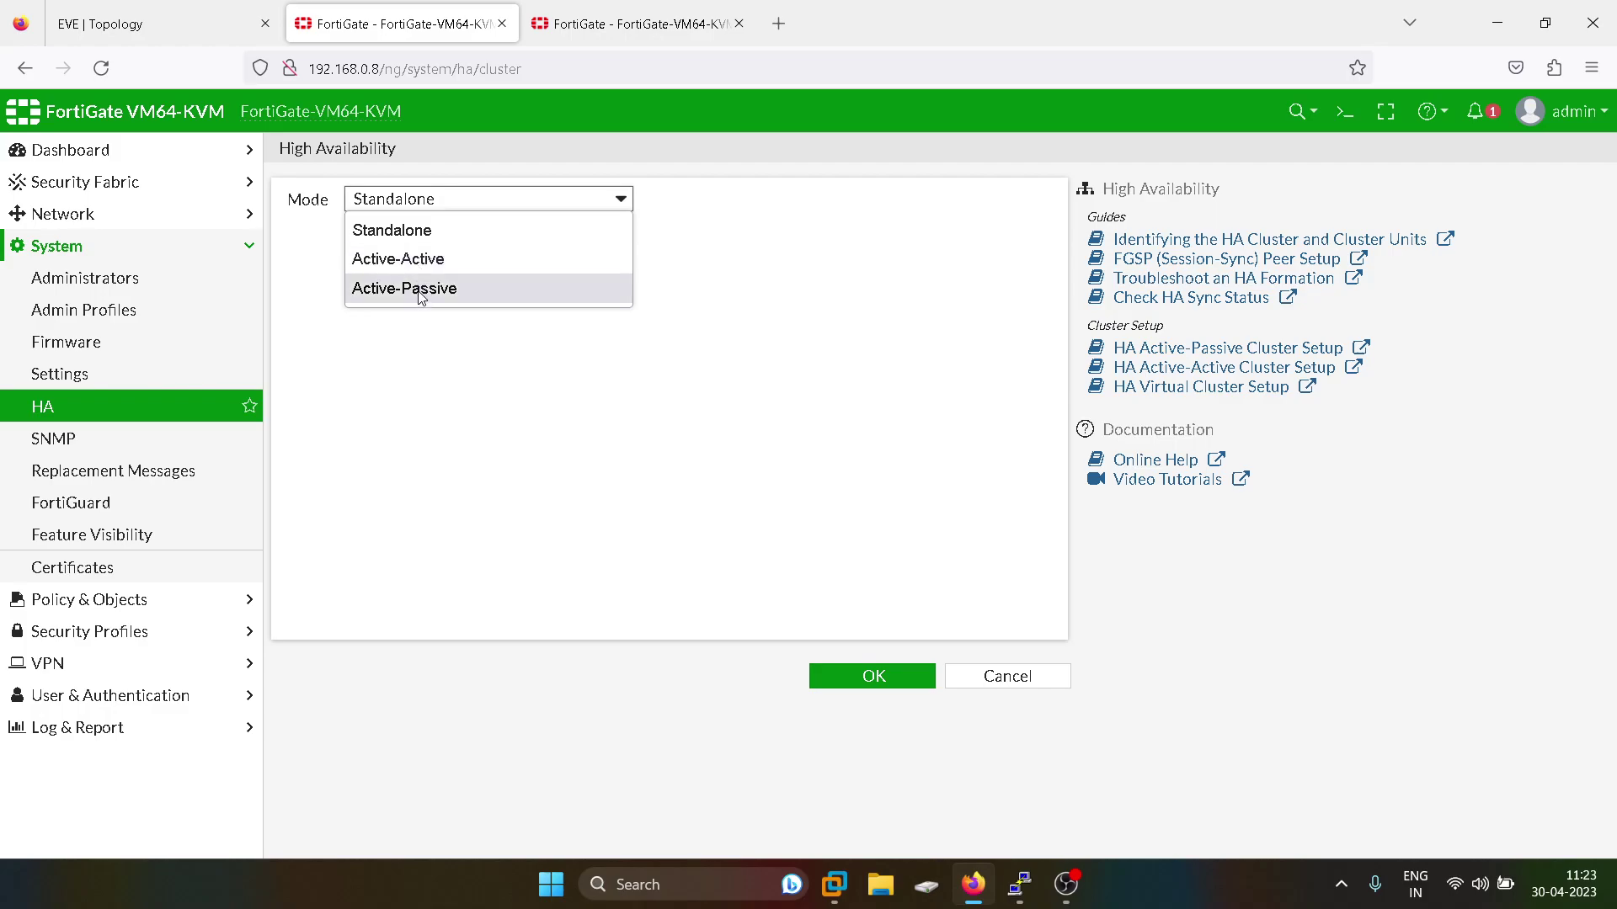
click(421, 290)
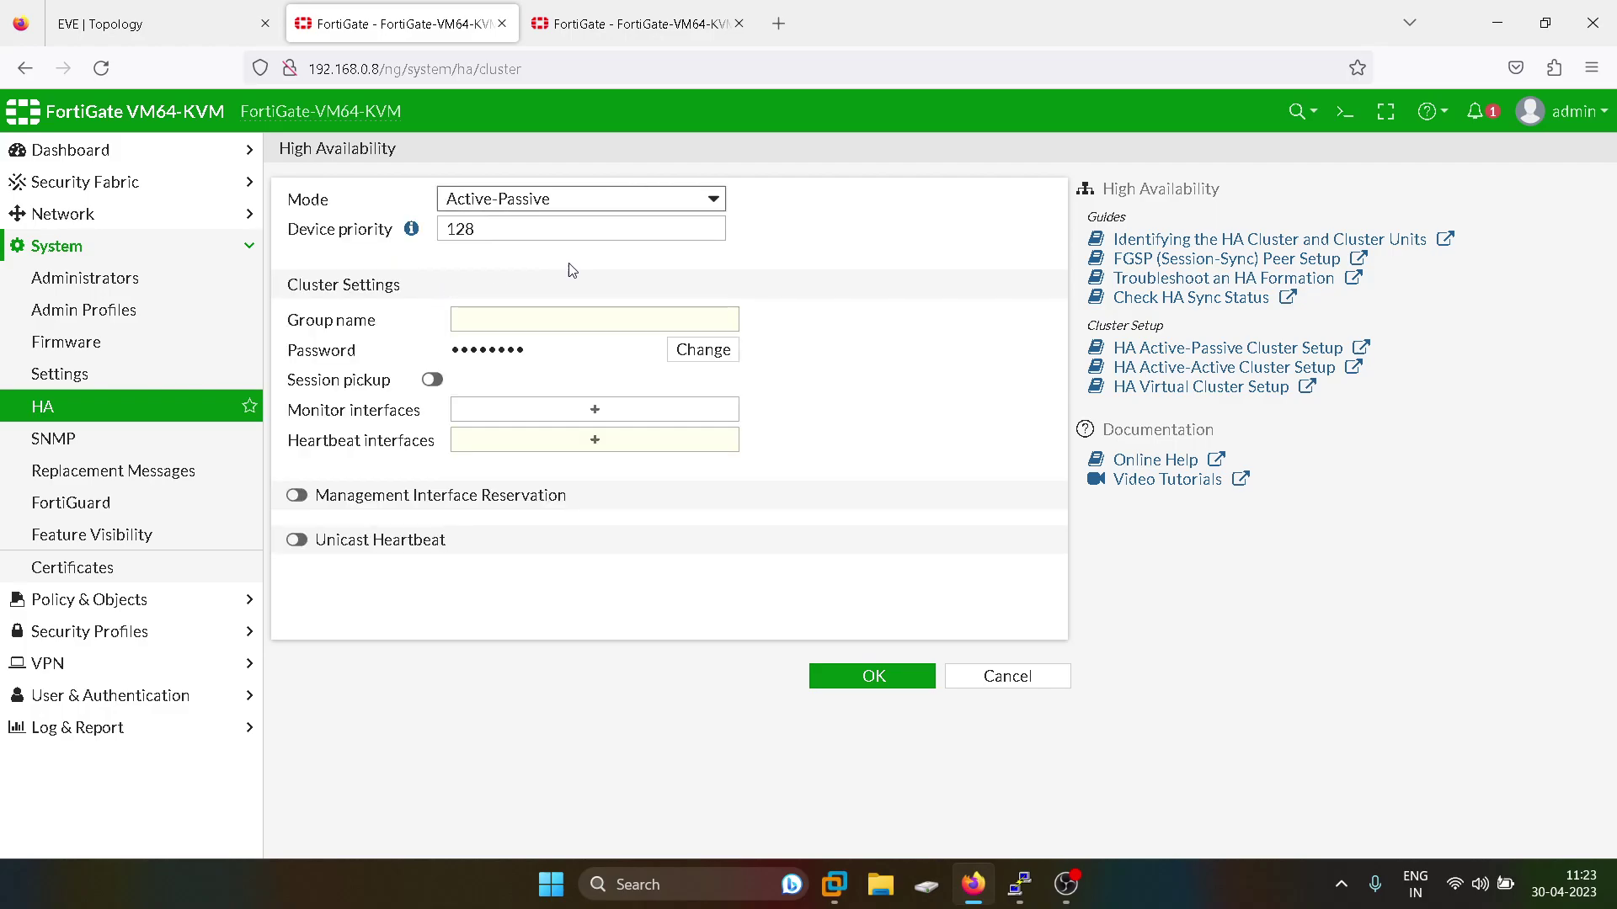
click(189, 10)
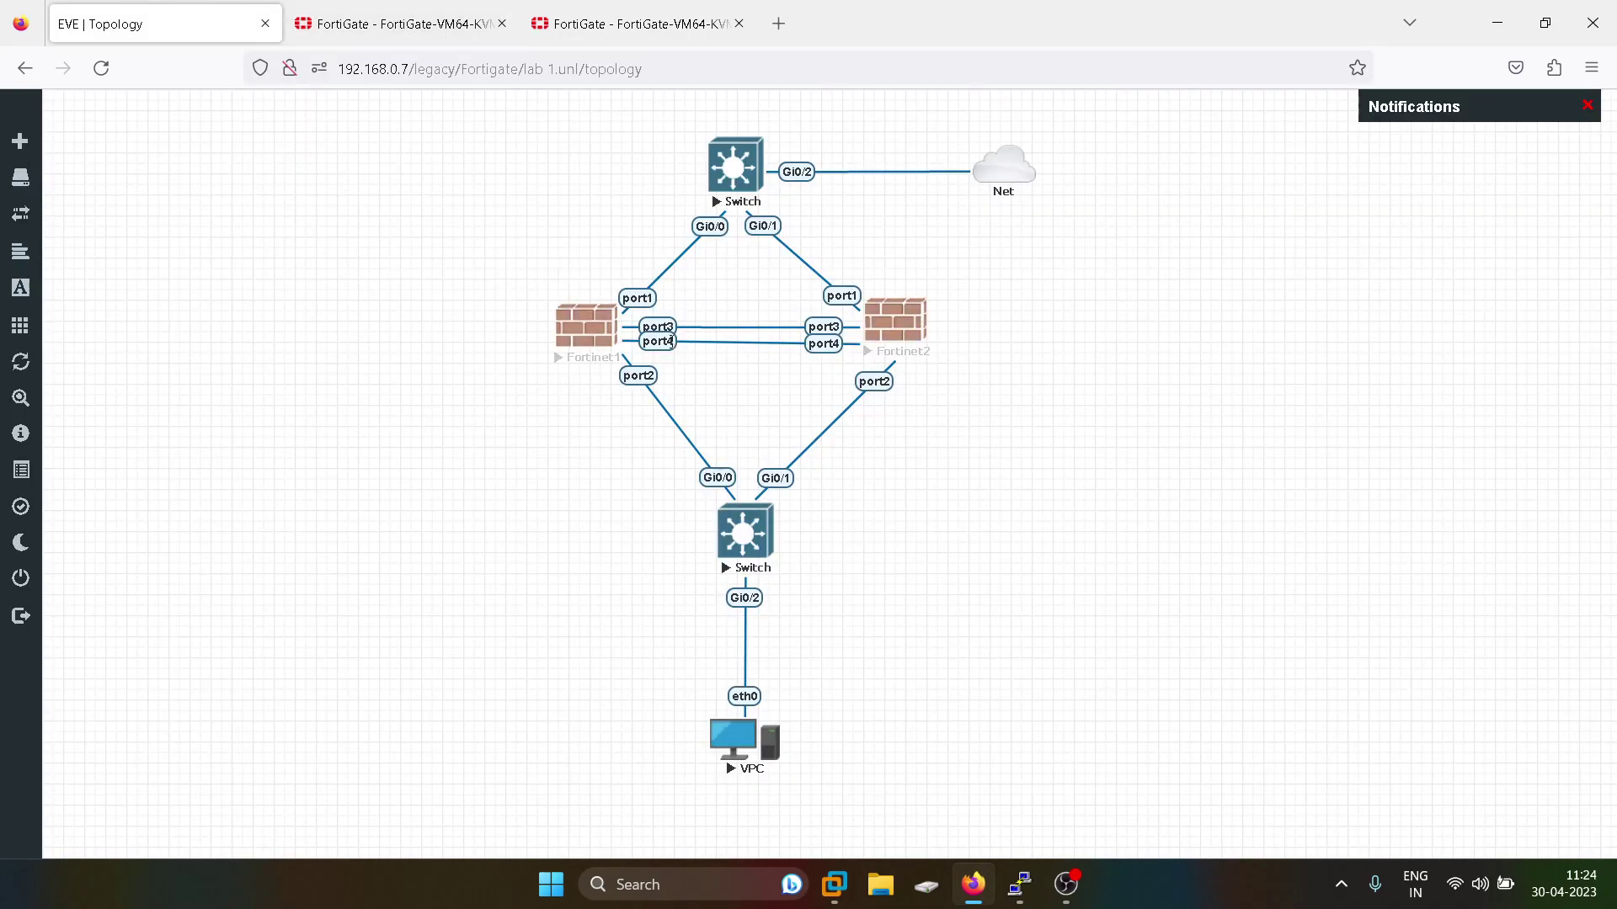
click(345, 24)
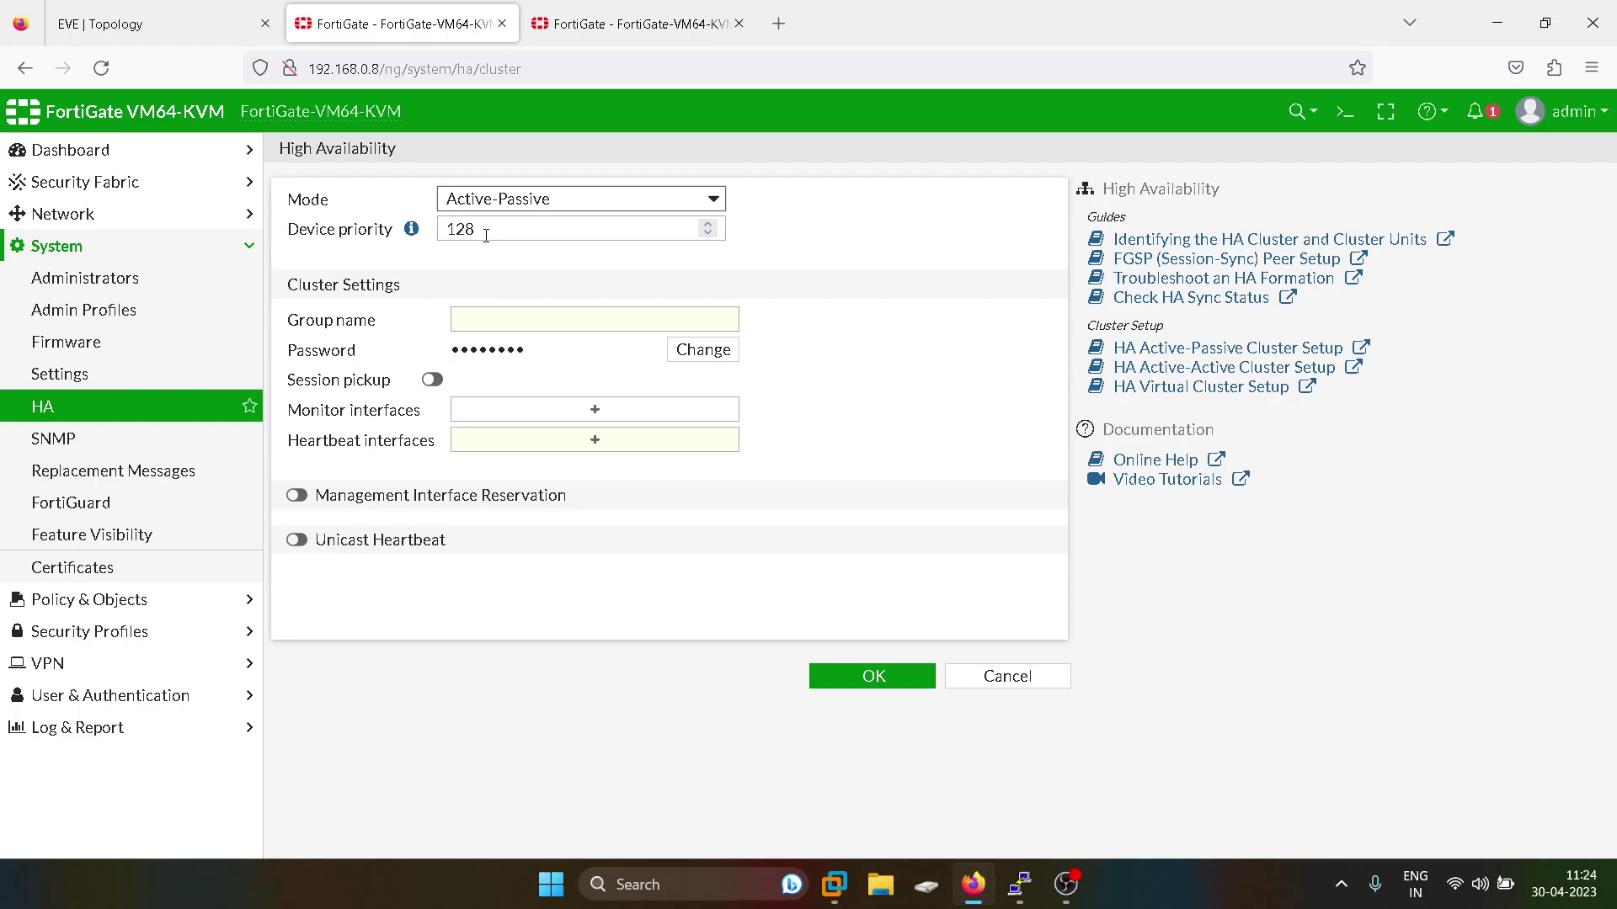
click(227, 40)
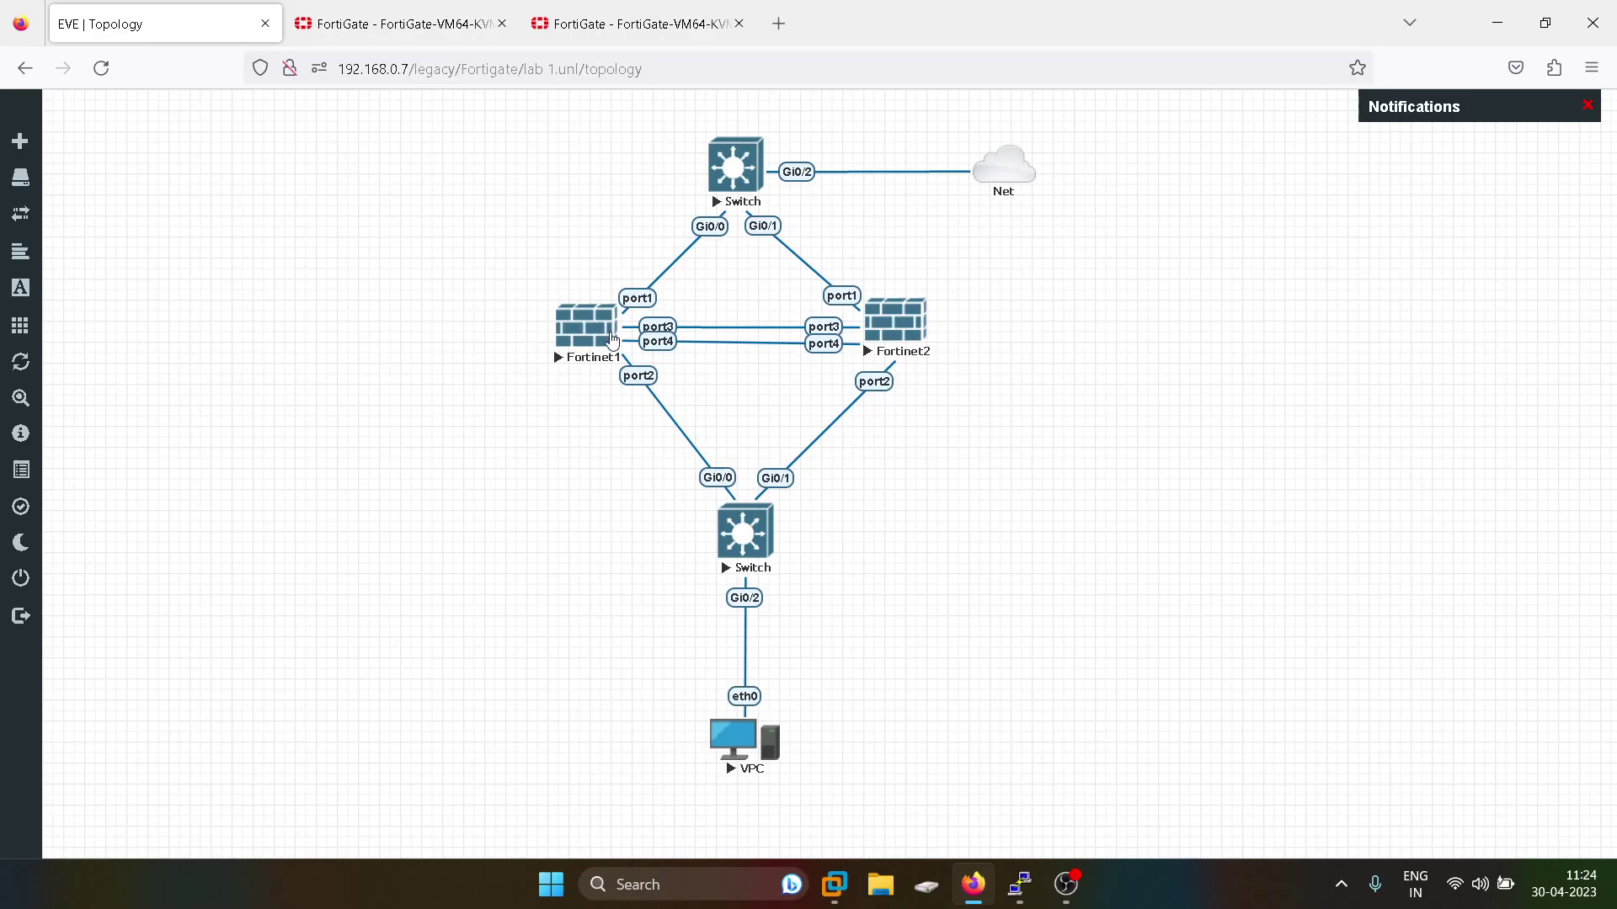
click(337, 39)
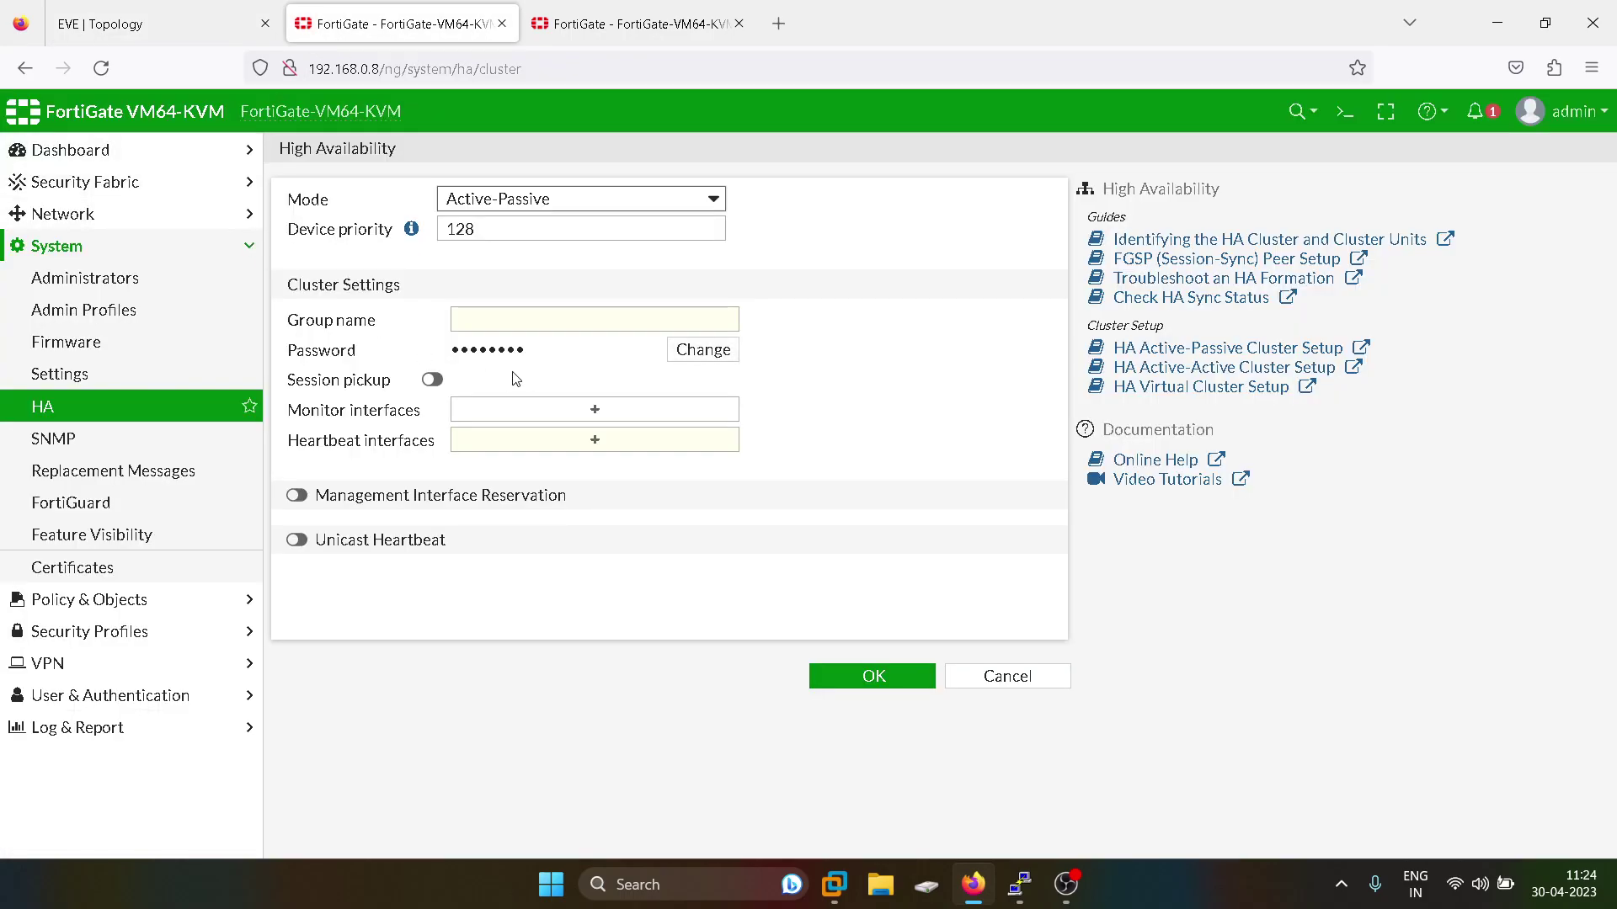
- Set HA device priority to 150 and group name to HA-Group
double_click(470, 230)
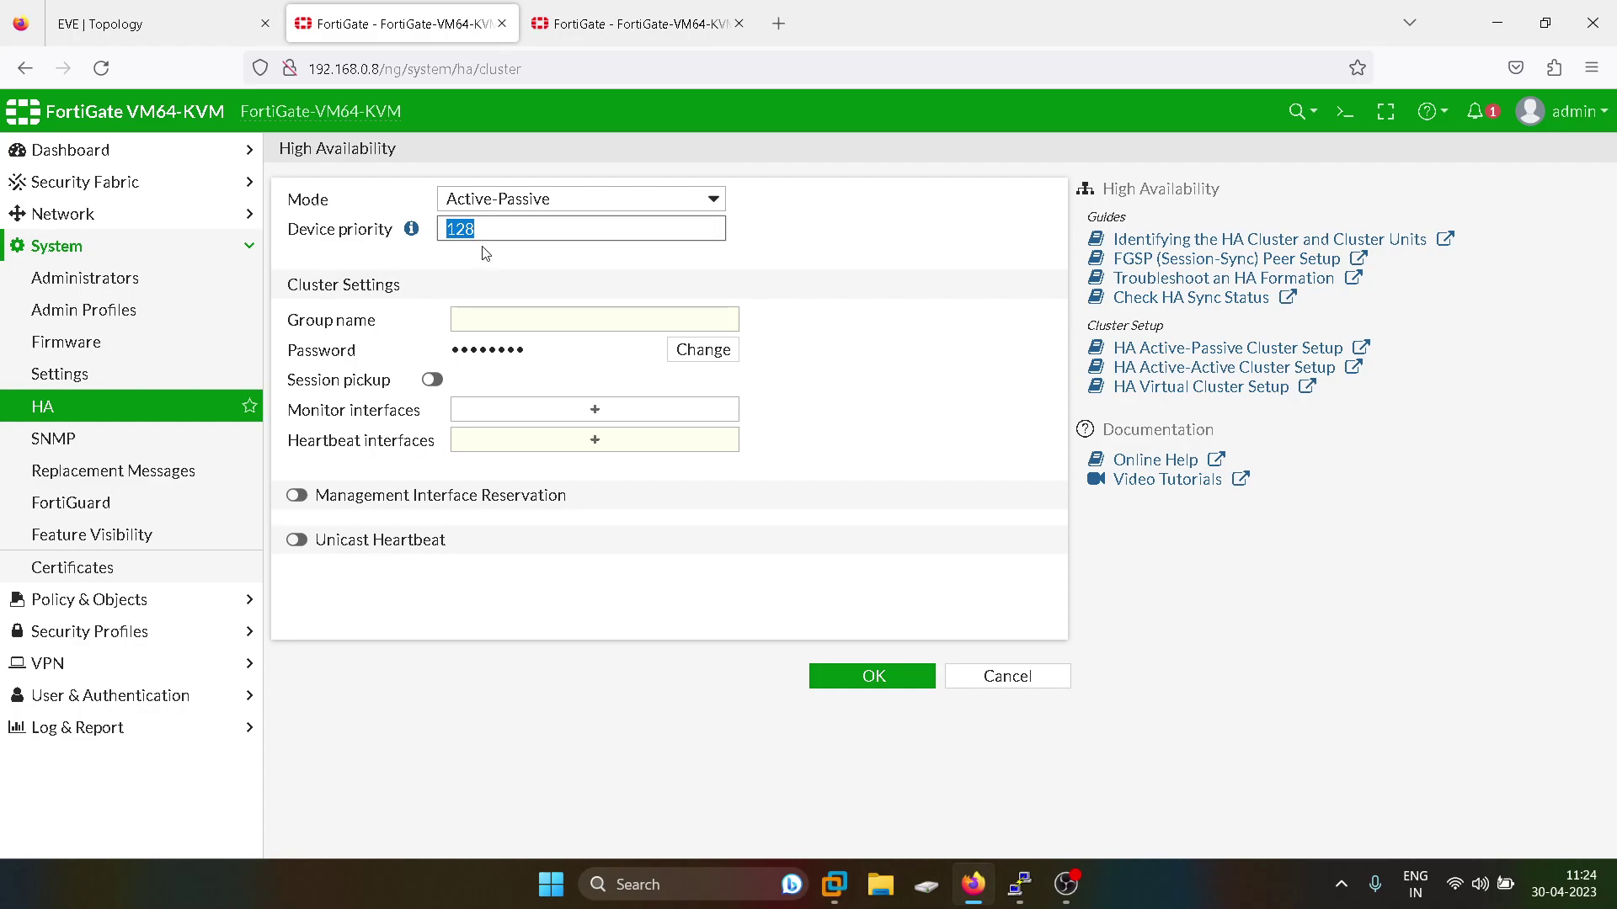
text(150)
click(497, 326)
text(H)
text(A-C)
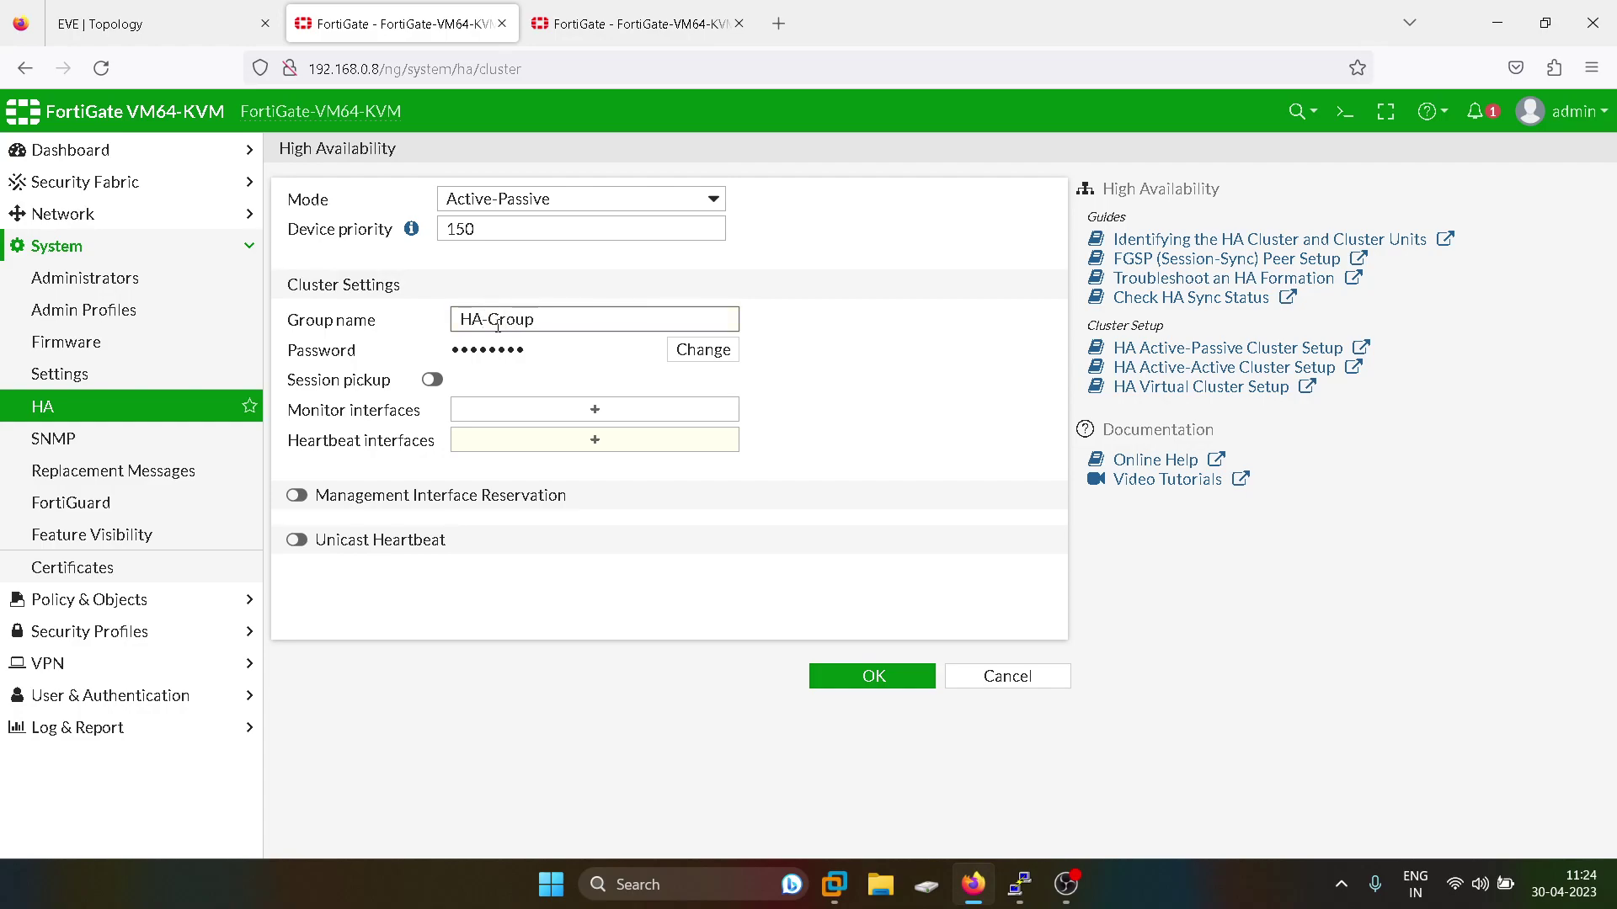
- Enter a new cluster password and enable session pickup
click(685, 349)
click(586, 353)
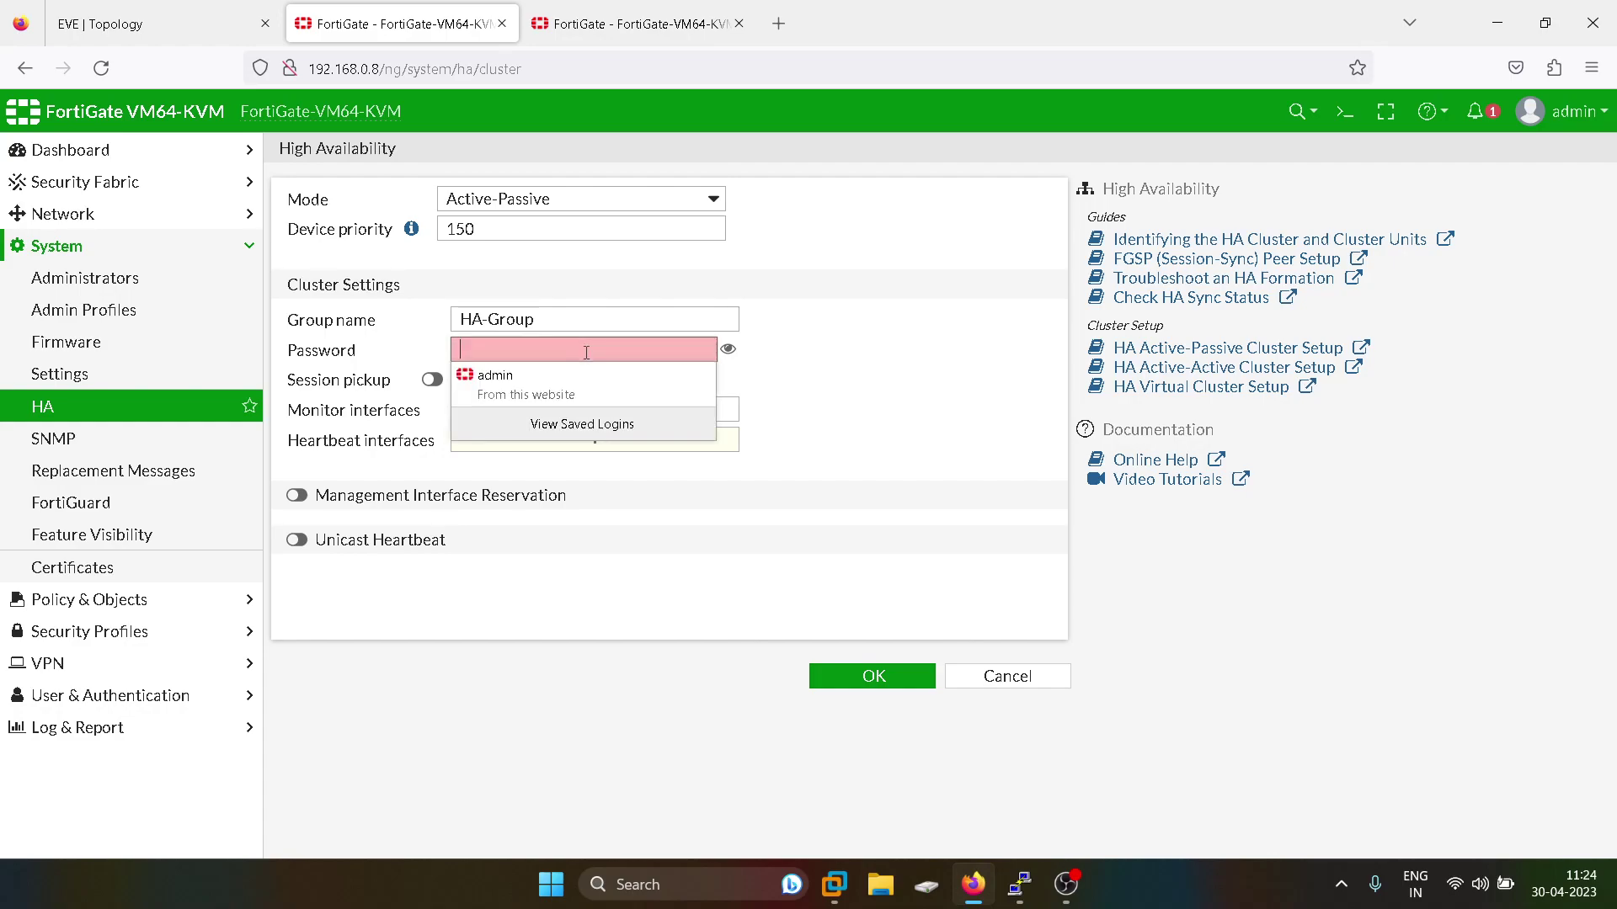
text(f)
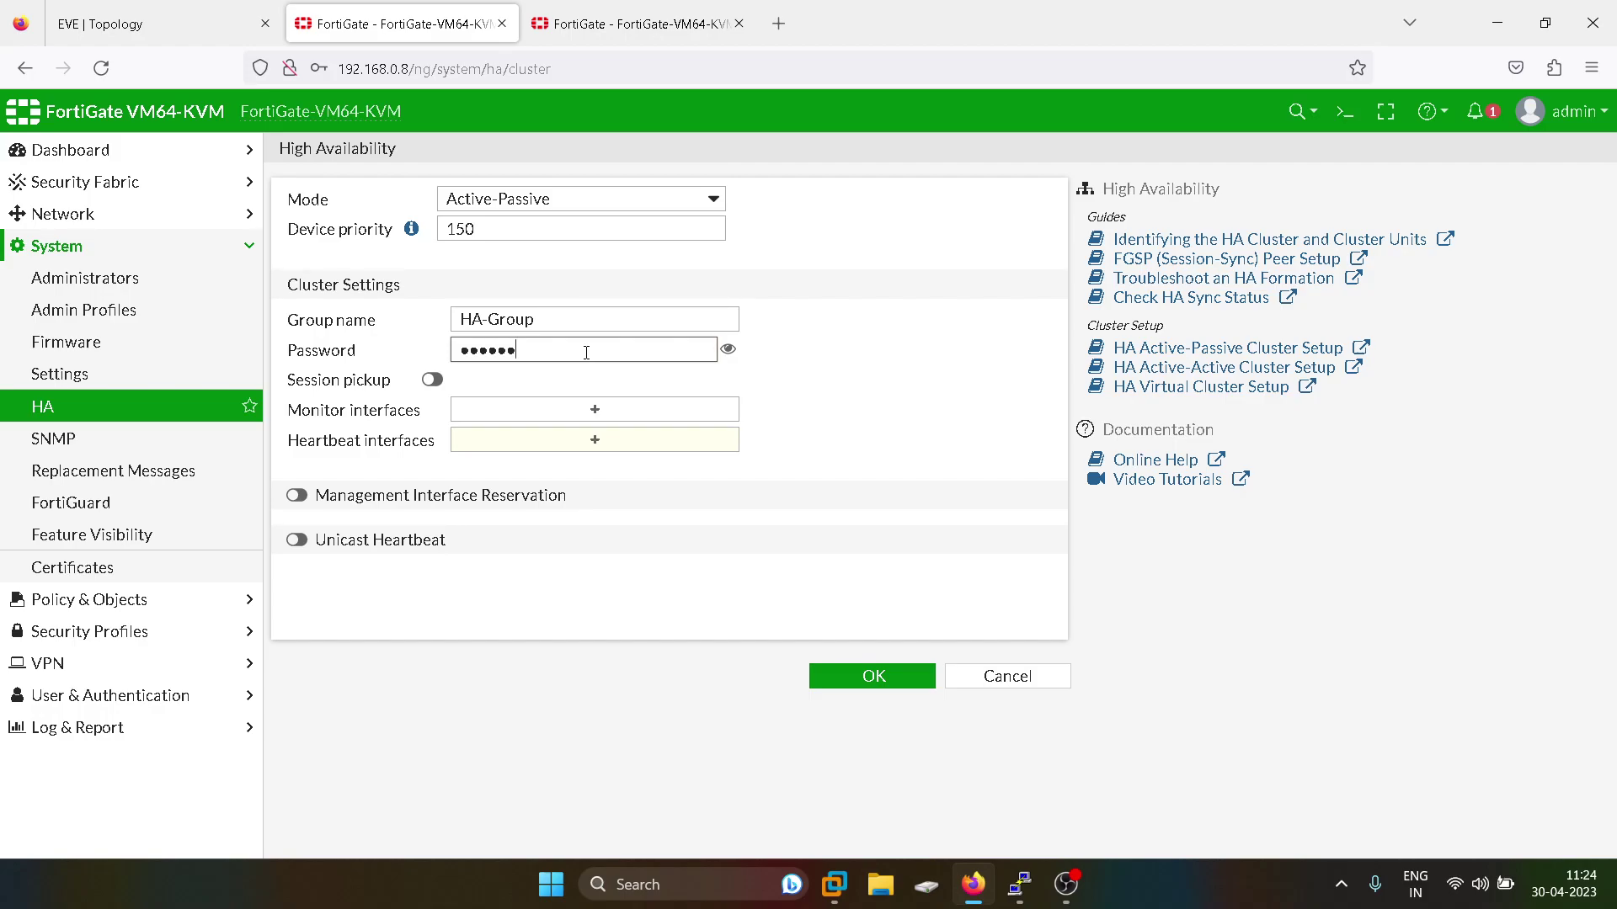
click(433, 380)
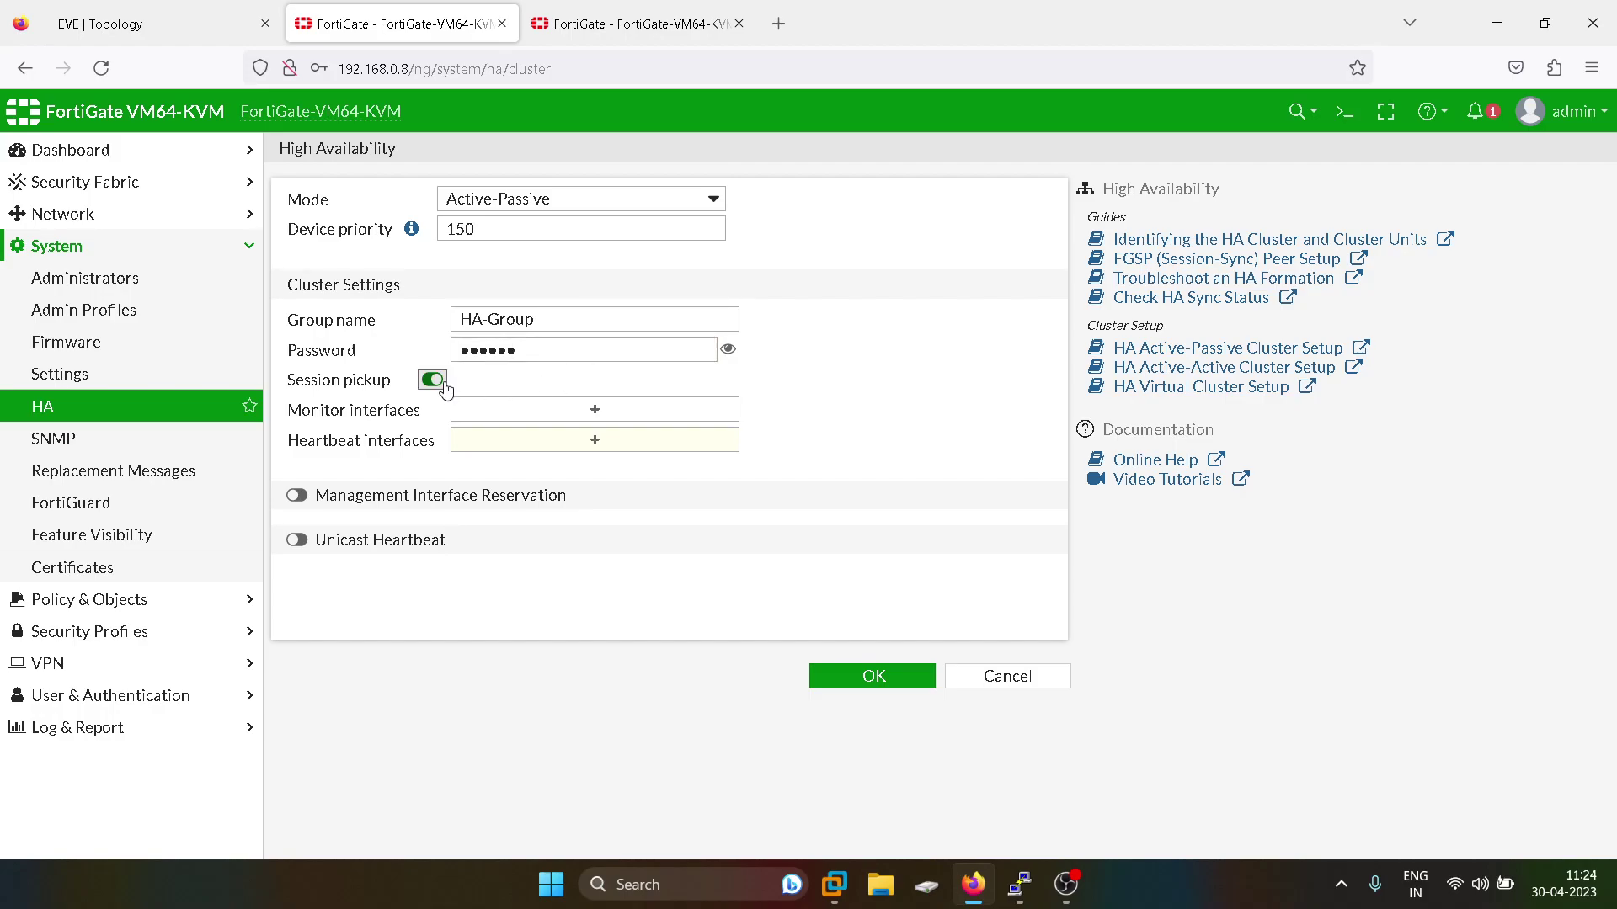
click(147, 16)
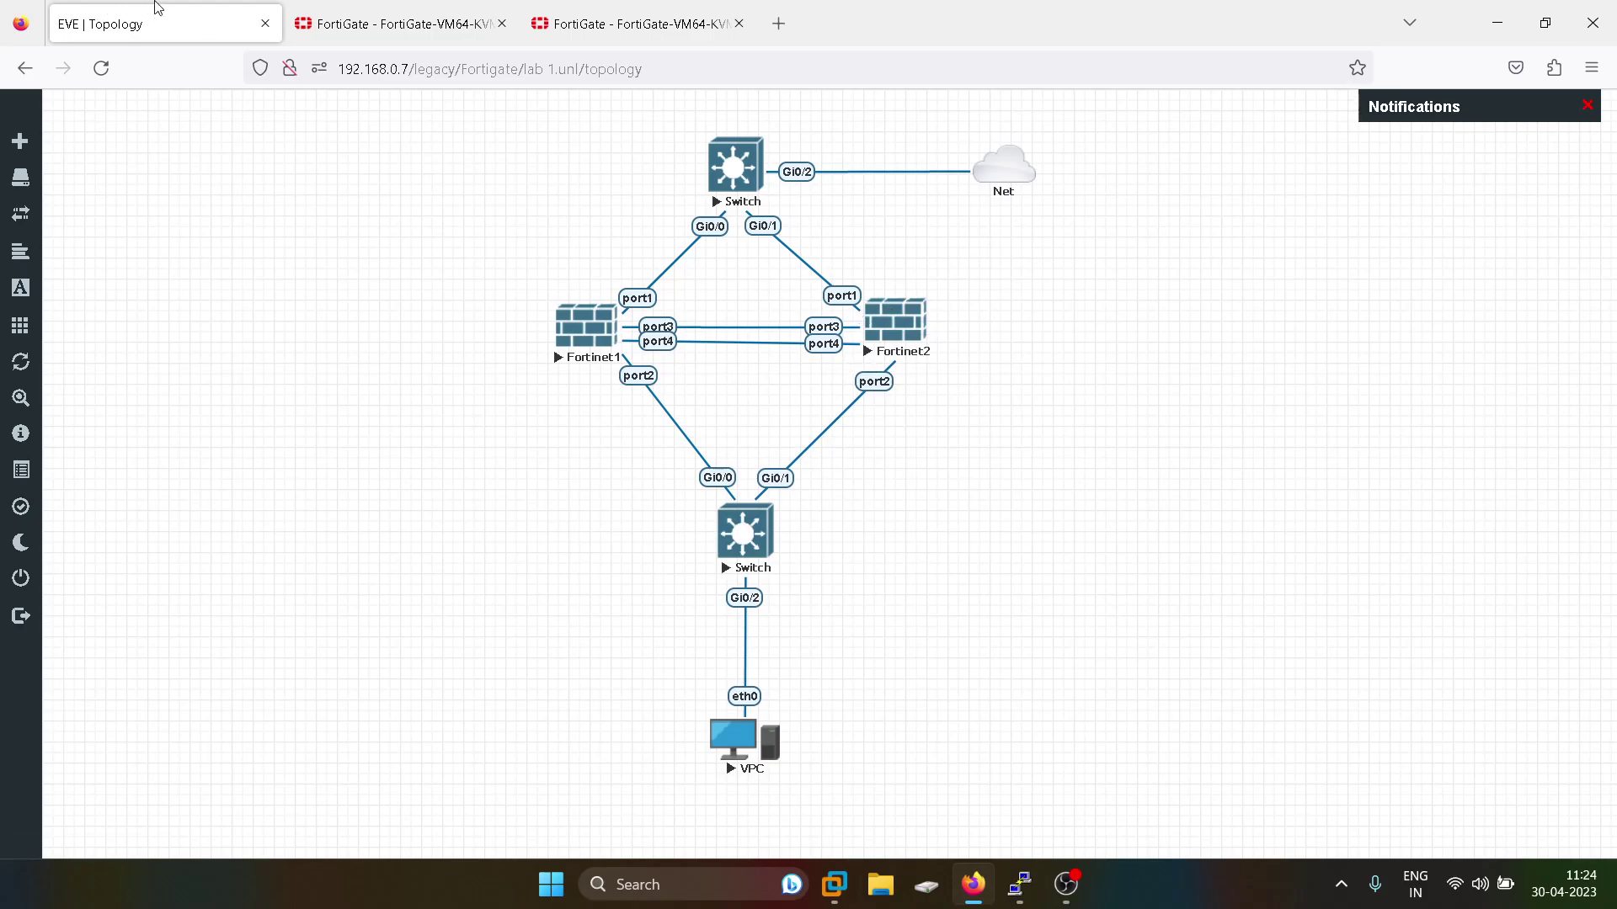
- Add port1 and port2 as the HA monitor interfaces
click(286, 12)
click(595, 413)
click(808, 255)
click(810, 281)
click(102, 12)
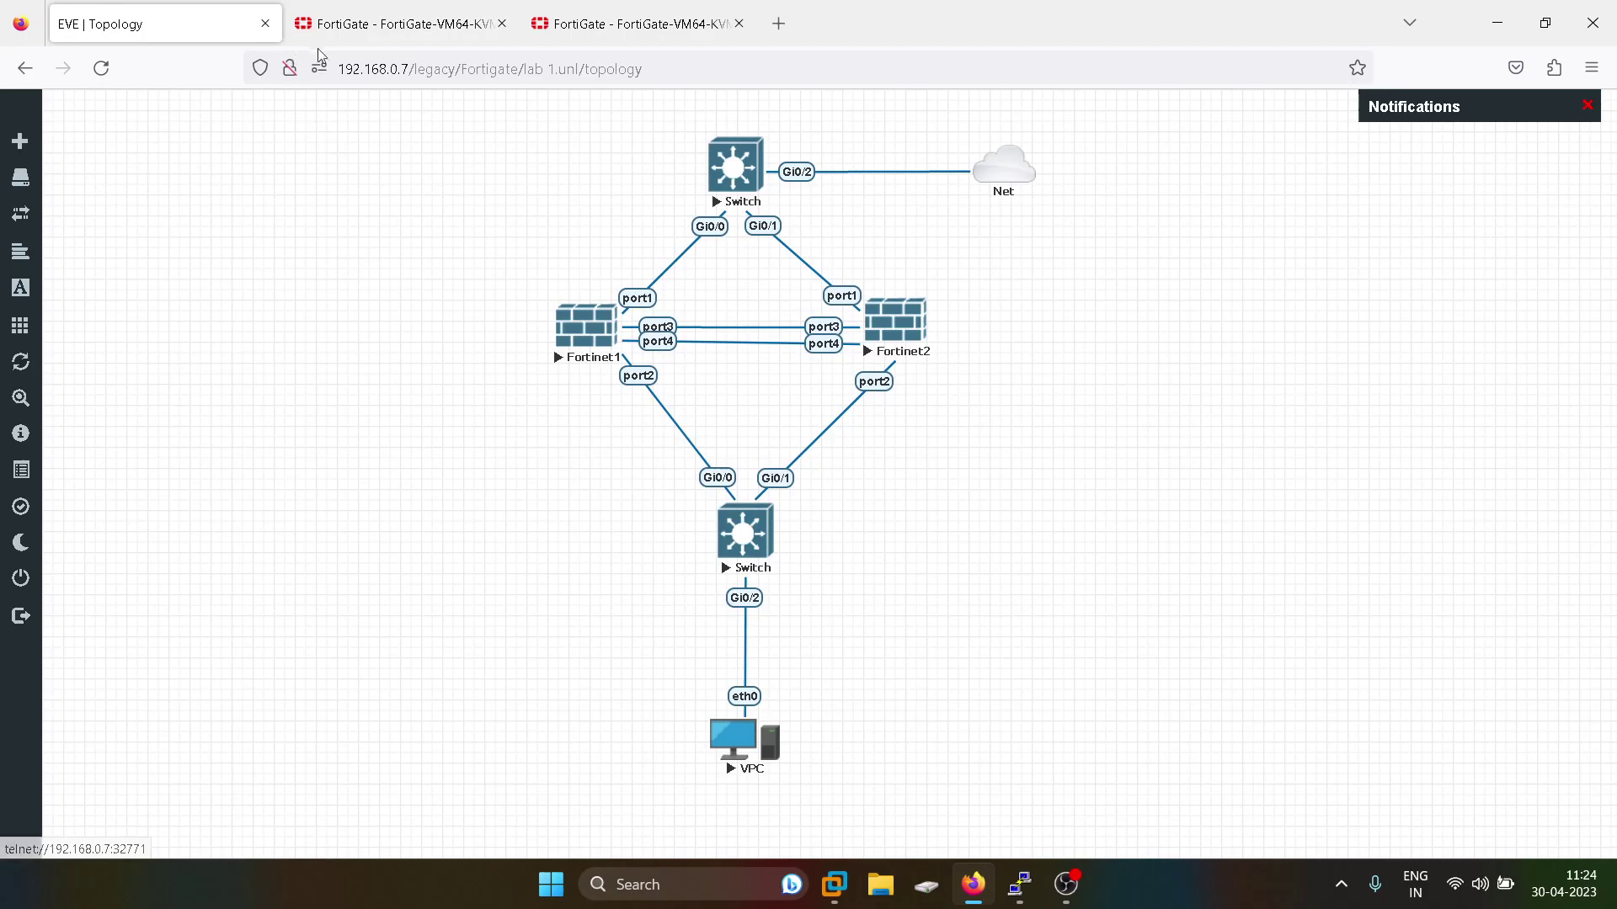
click(396, 23)
click(871, 621)
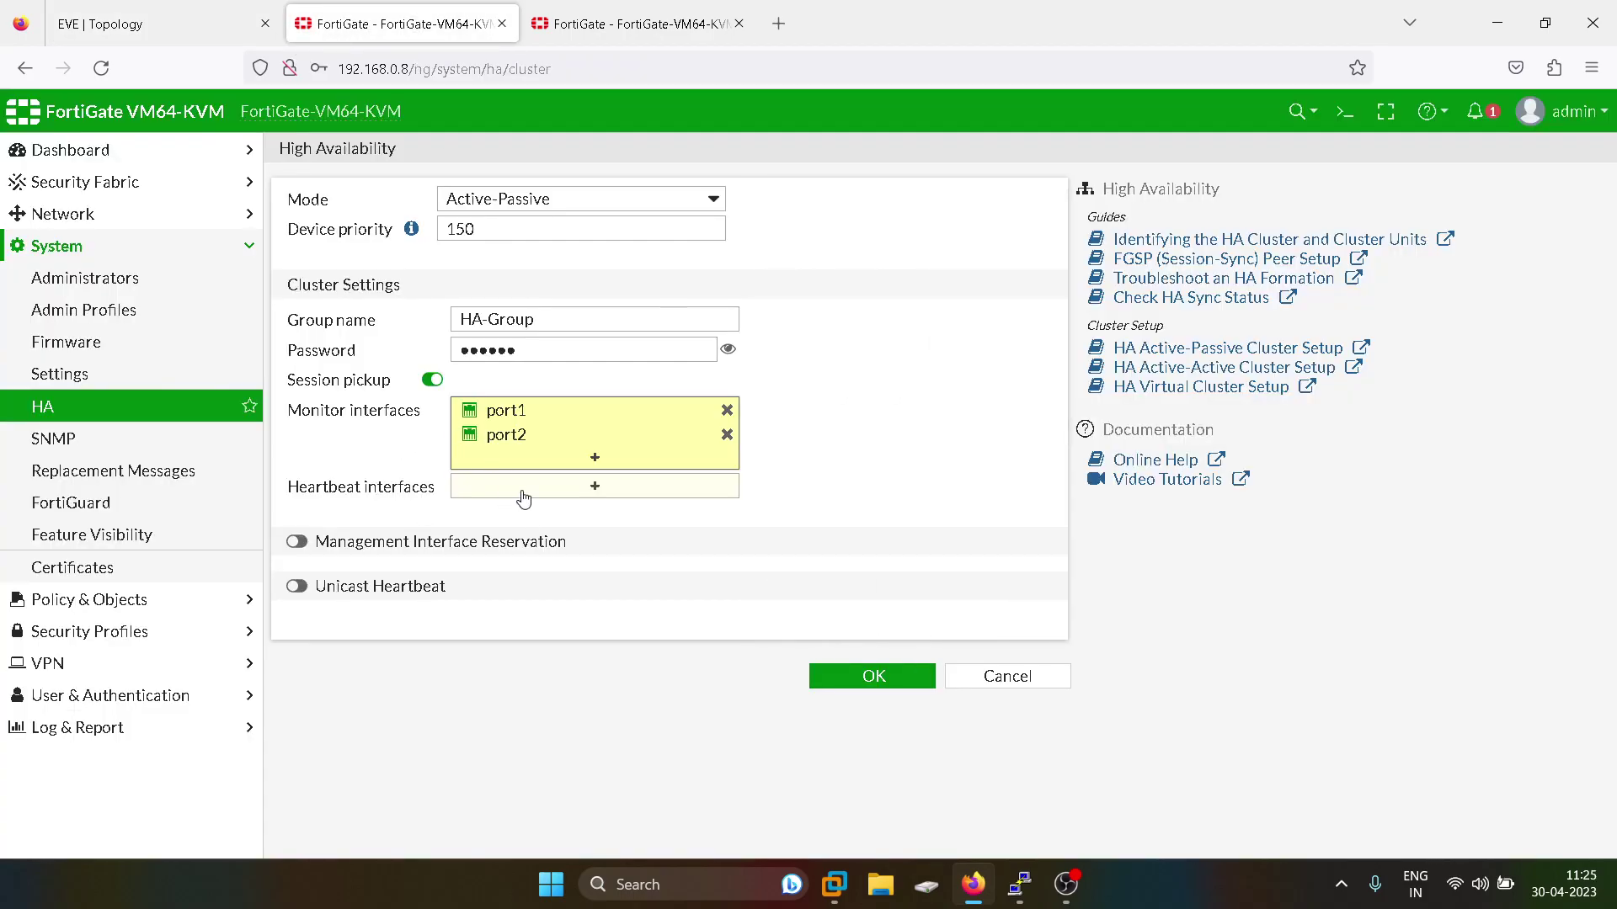
- Recheck the EVE lab topology links, then return to the FortiGate HA settings
double_click(335, 487)
click(370, 484)
click(100, 21)
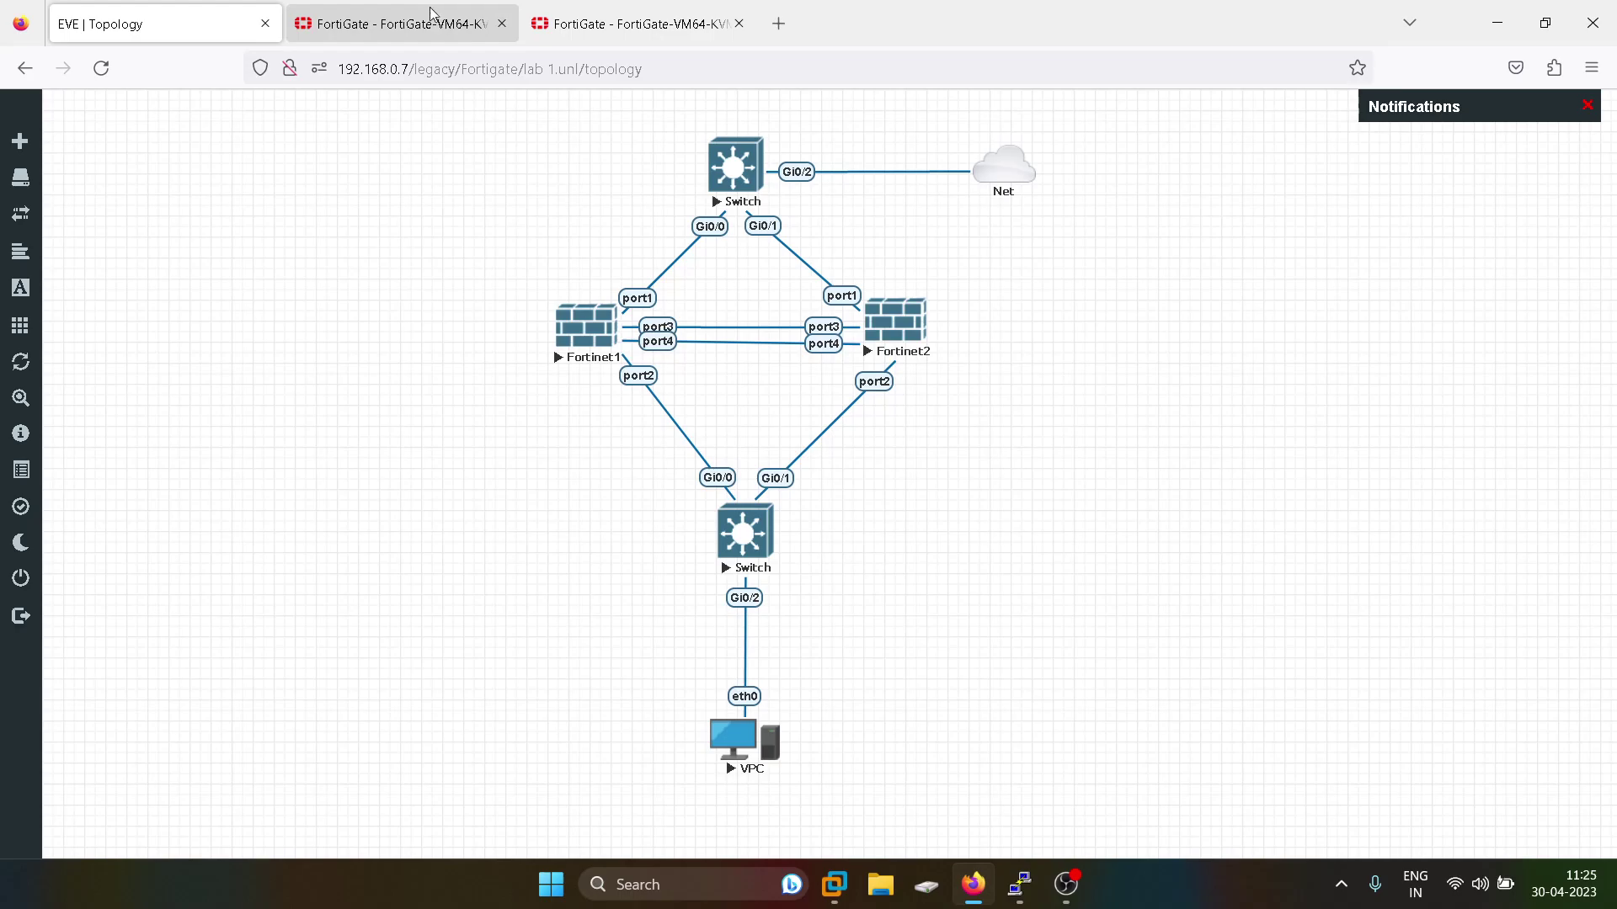
click(403, 24)
- Add port3 and port4 as heartbeat interfaces with priorities 147 and 61
click(591, 492)
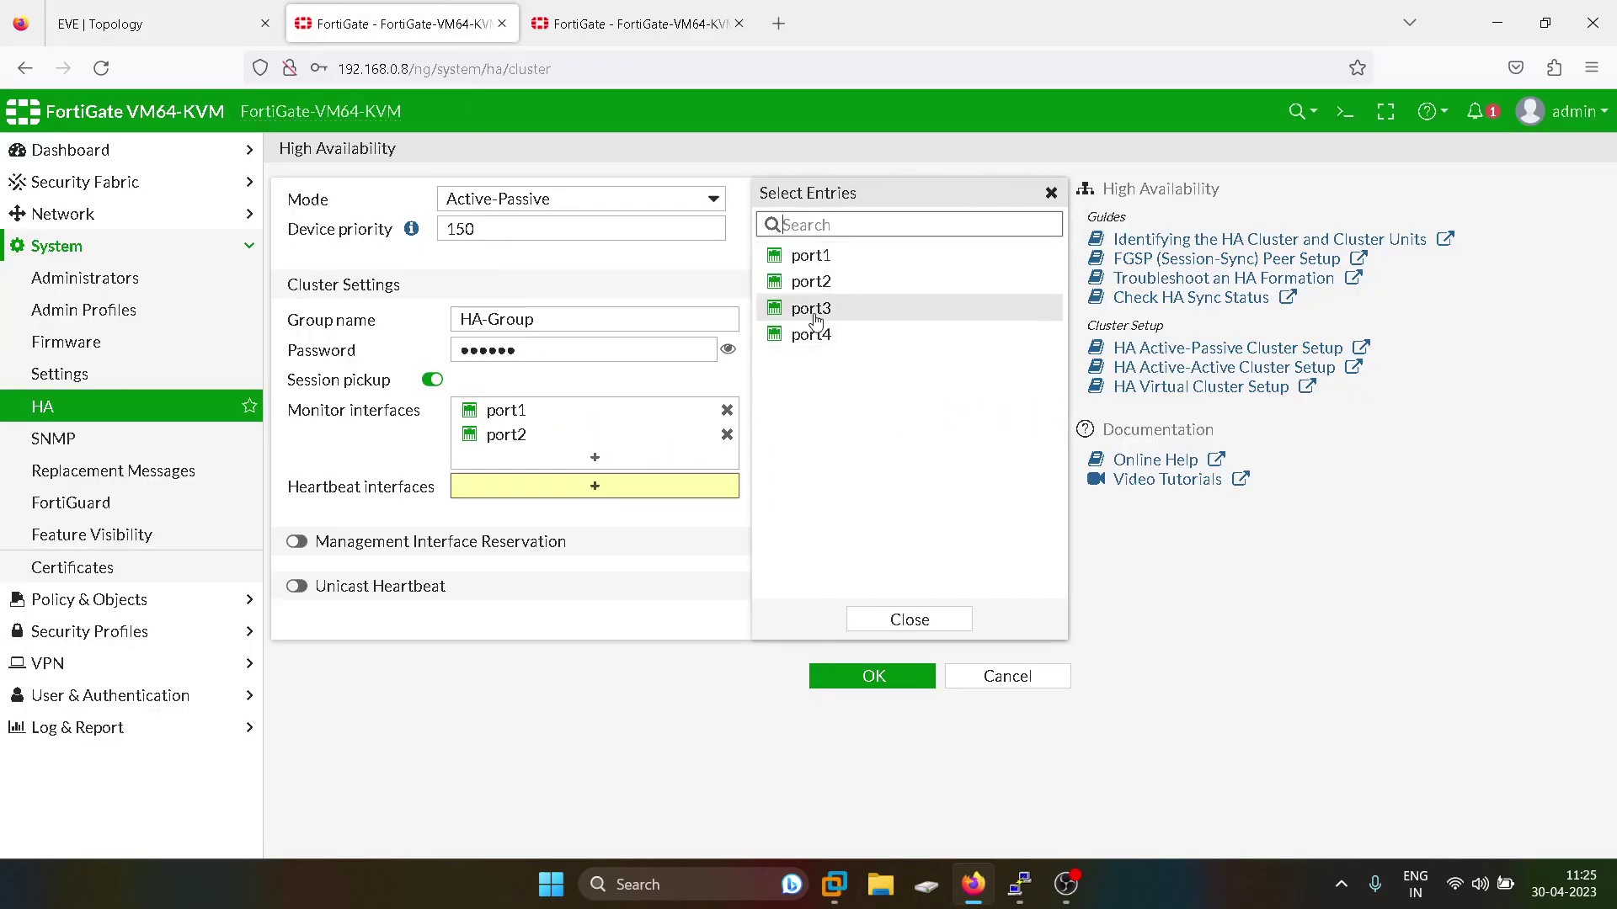
click(821, 308)
click(821, 341)
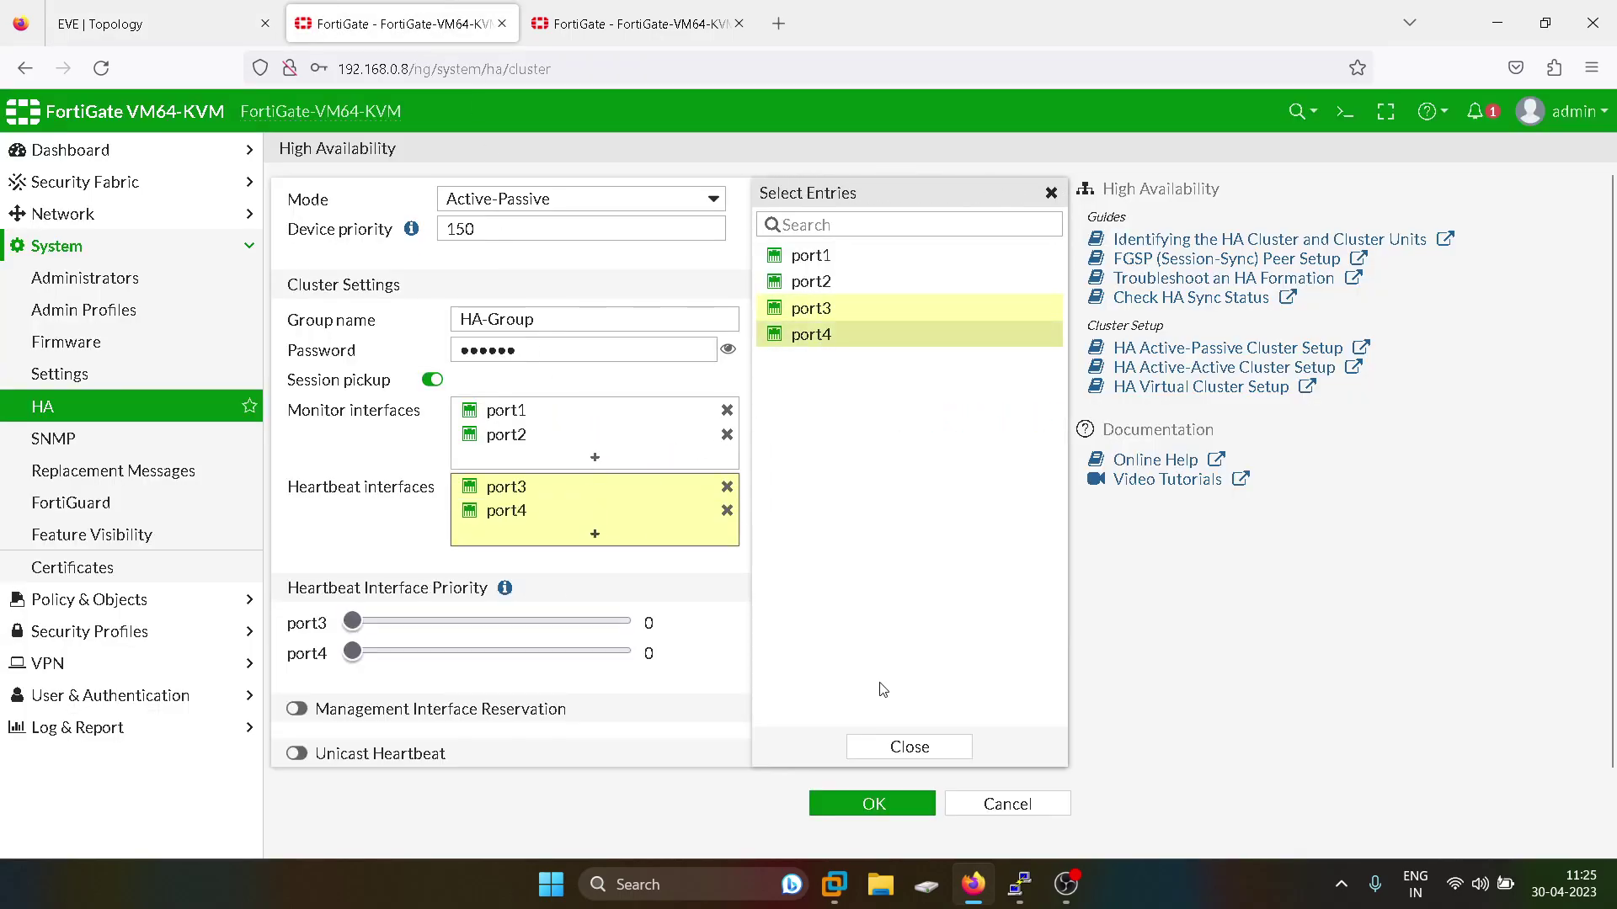
click(908, 748)
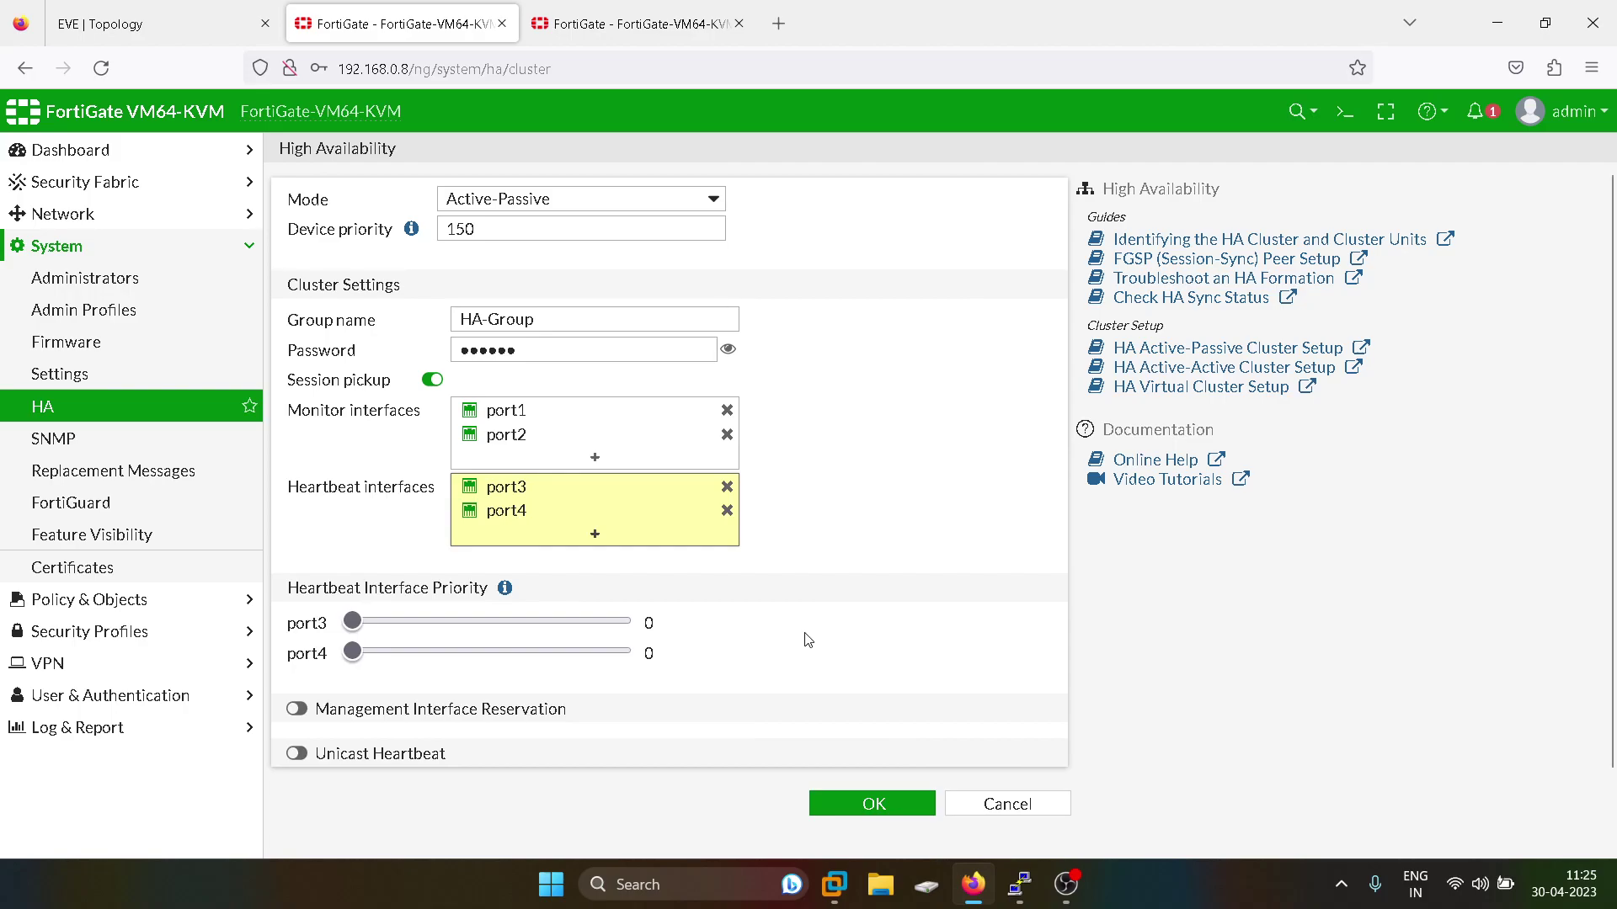
click(432, 621)
click(385, 651)
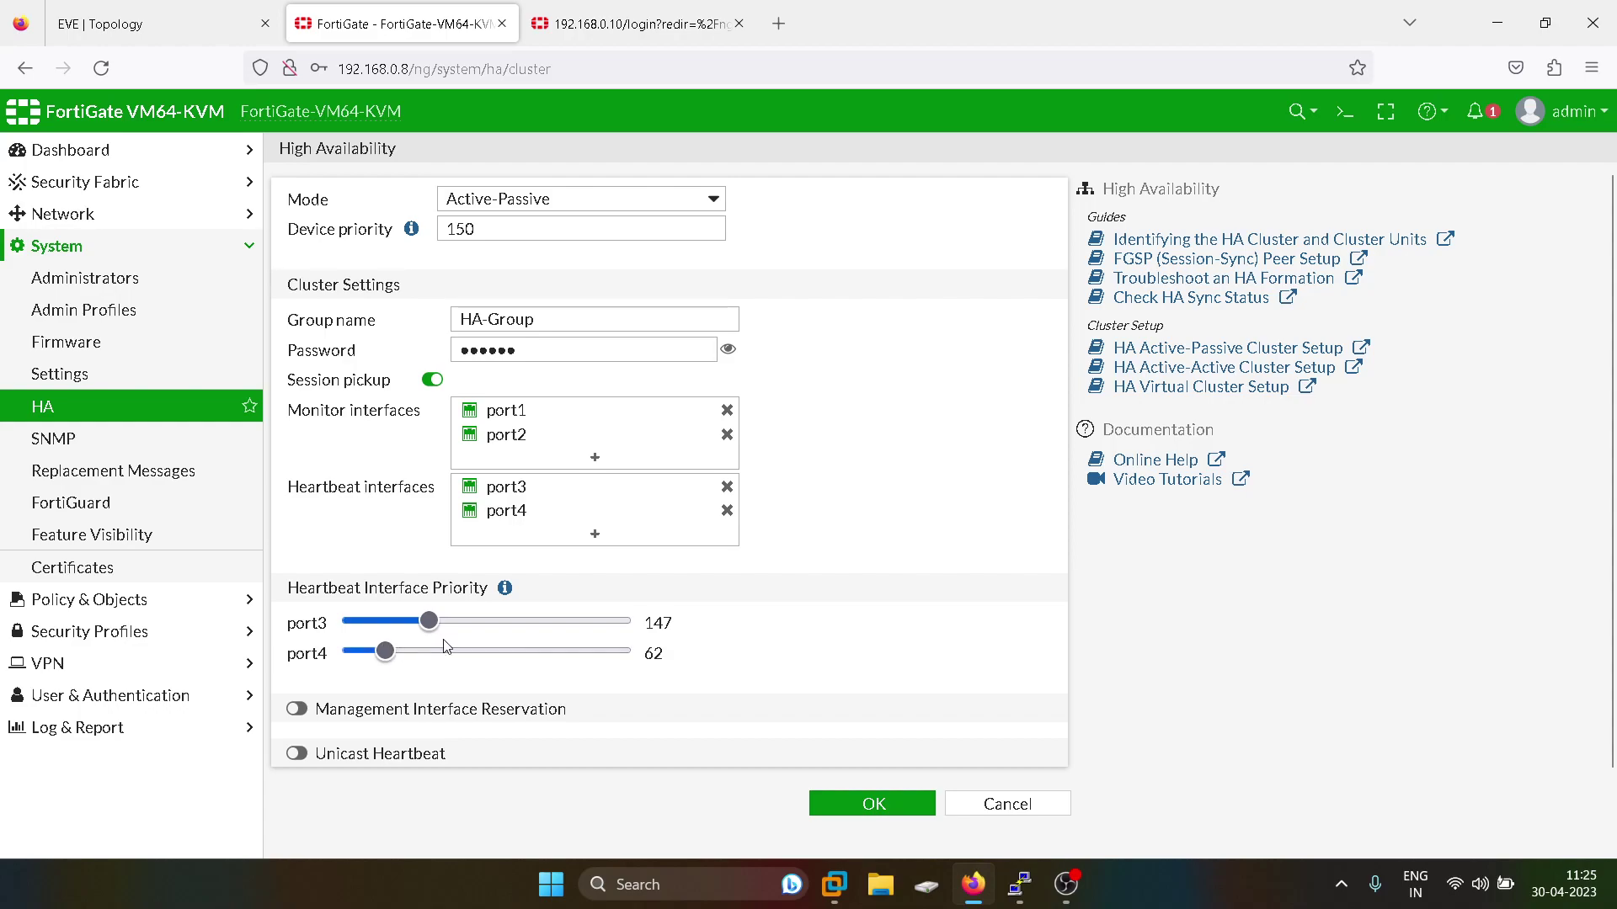
- Try Management Interface Reservation and Unicast Heartbeat, leaving both turned off
scroll(446, 647, down, 1)
click(299, 712)
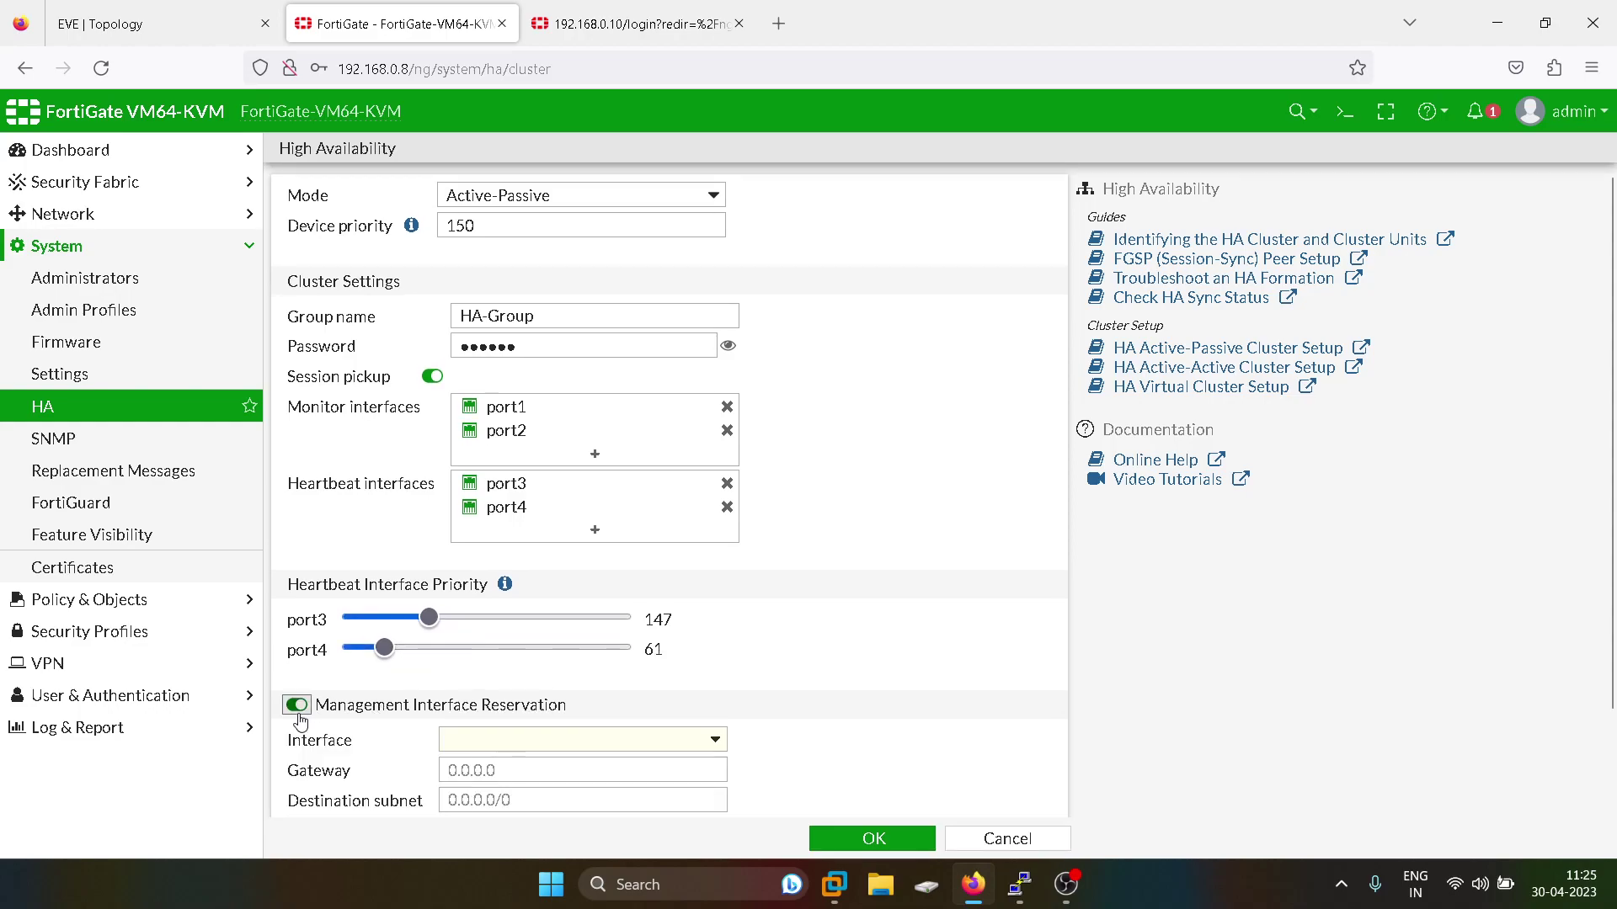
scroll(298, 703, down, 2)
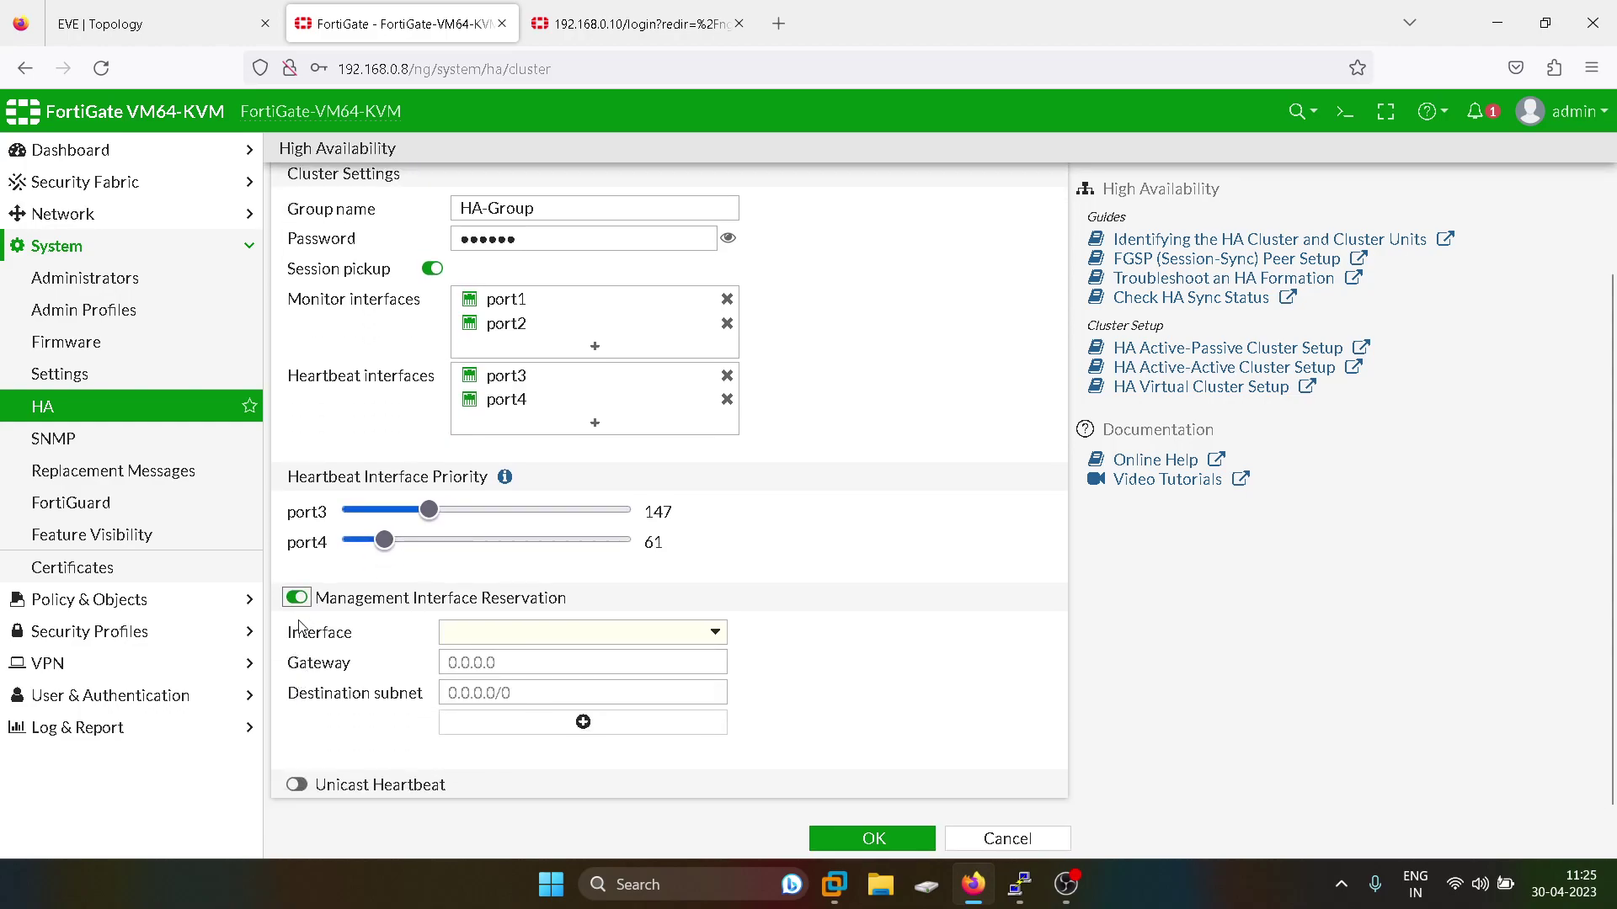
click(297, 600)
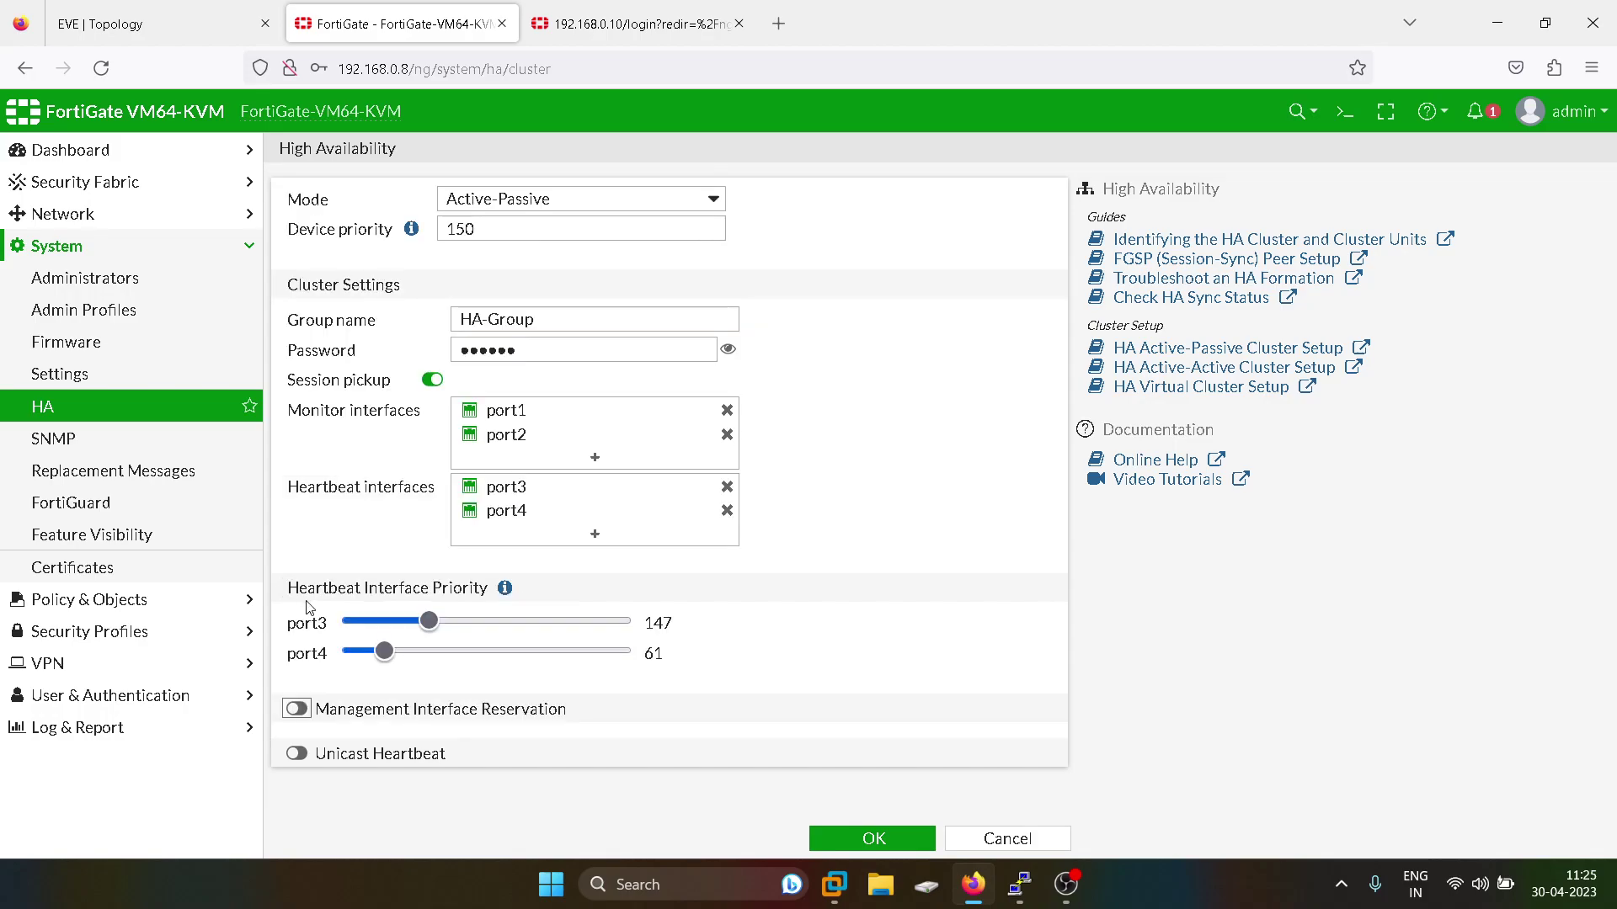
click(298, 752)
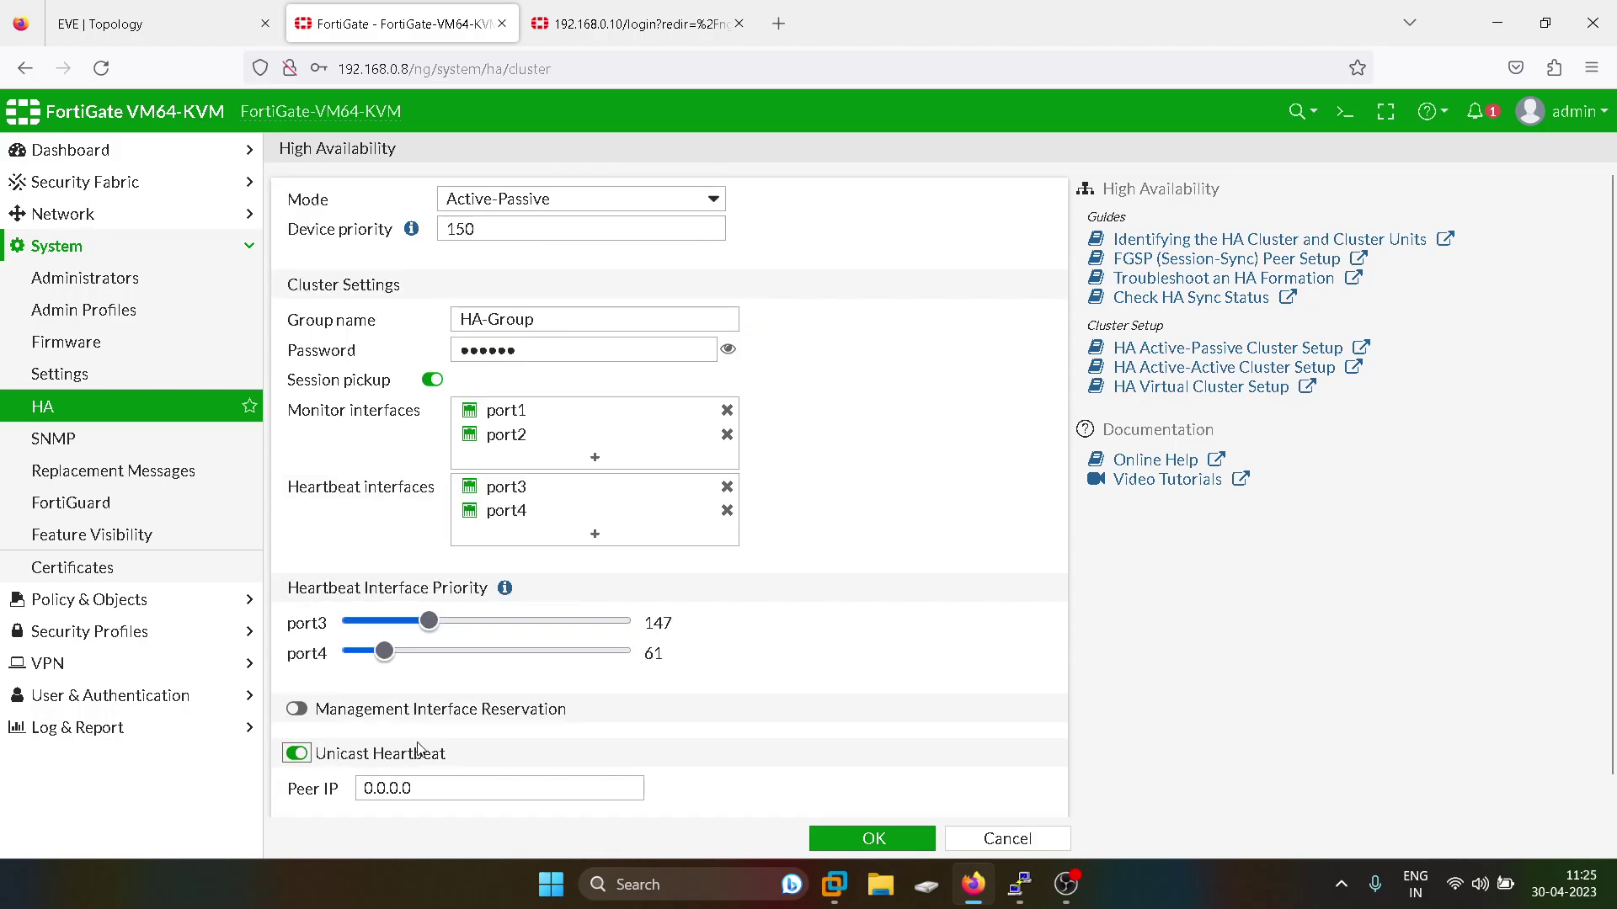
click(309, 754)
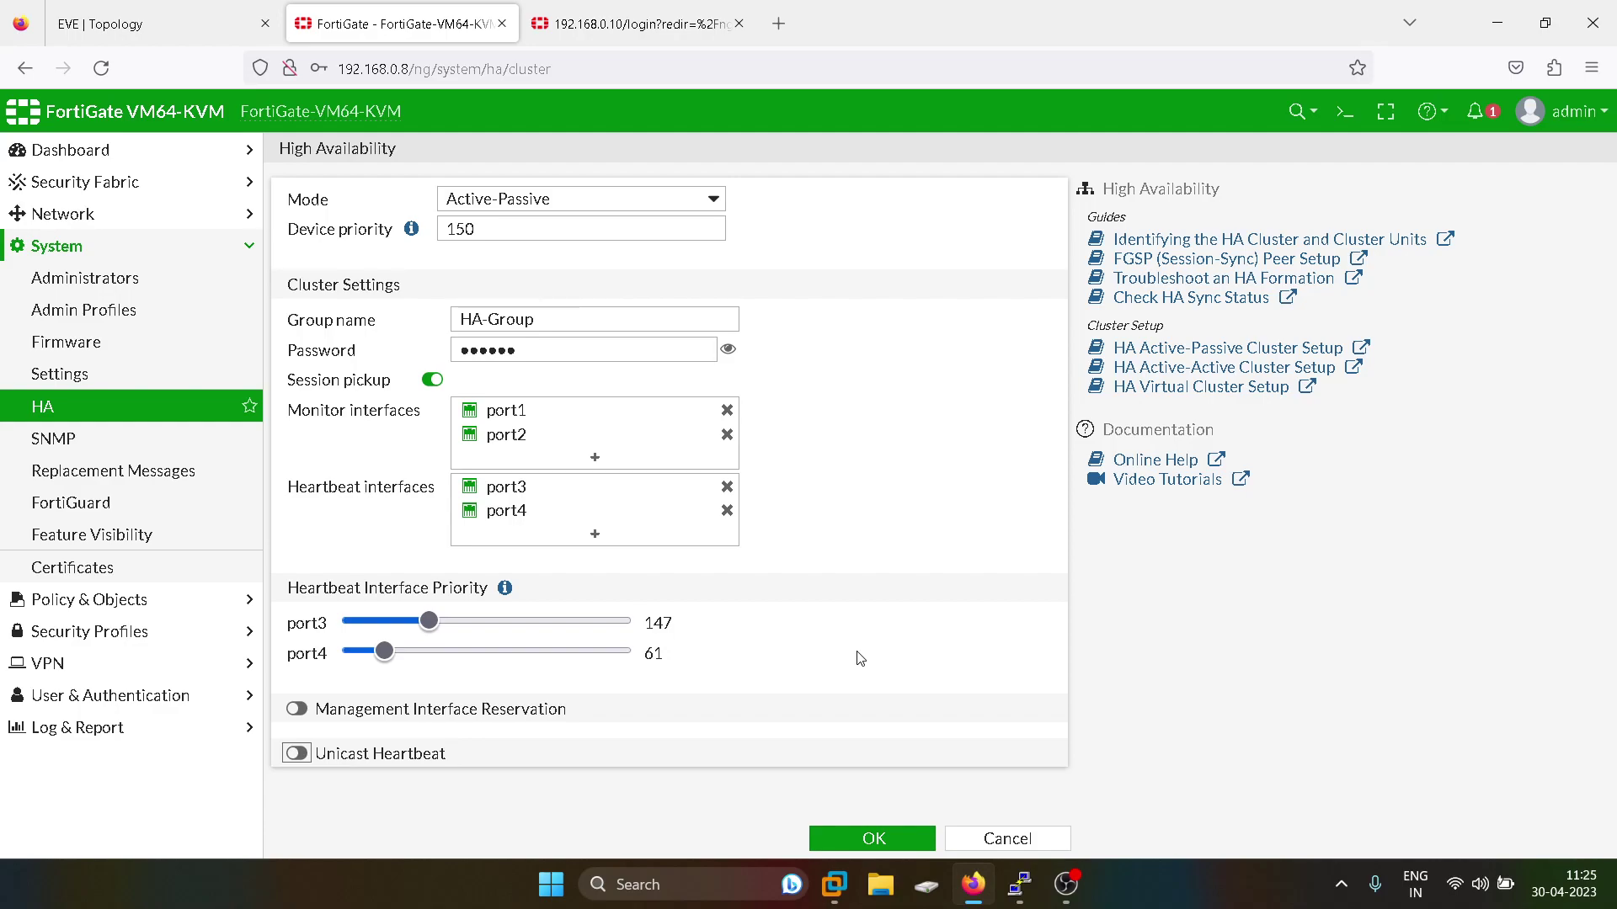
- Save the HA settings and refresh the status to show synchronized Primary at priority 150
click(873, 840)
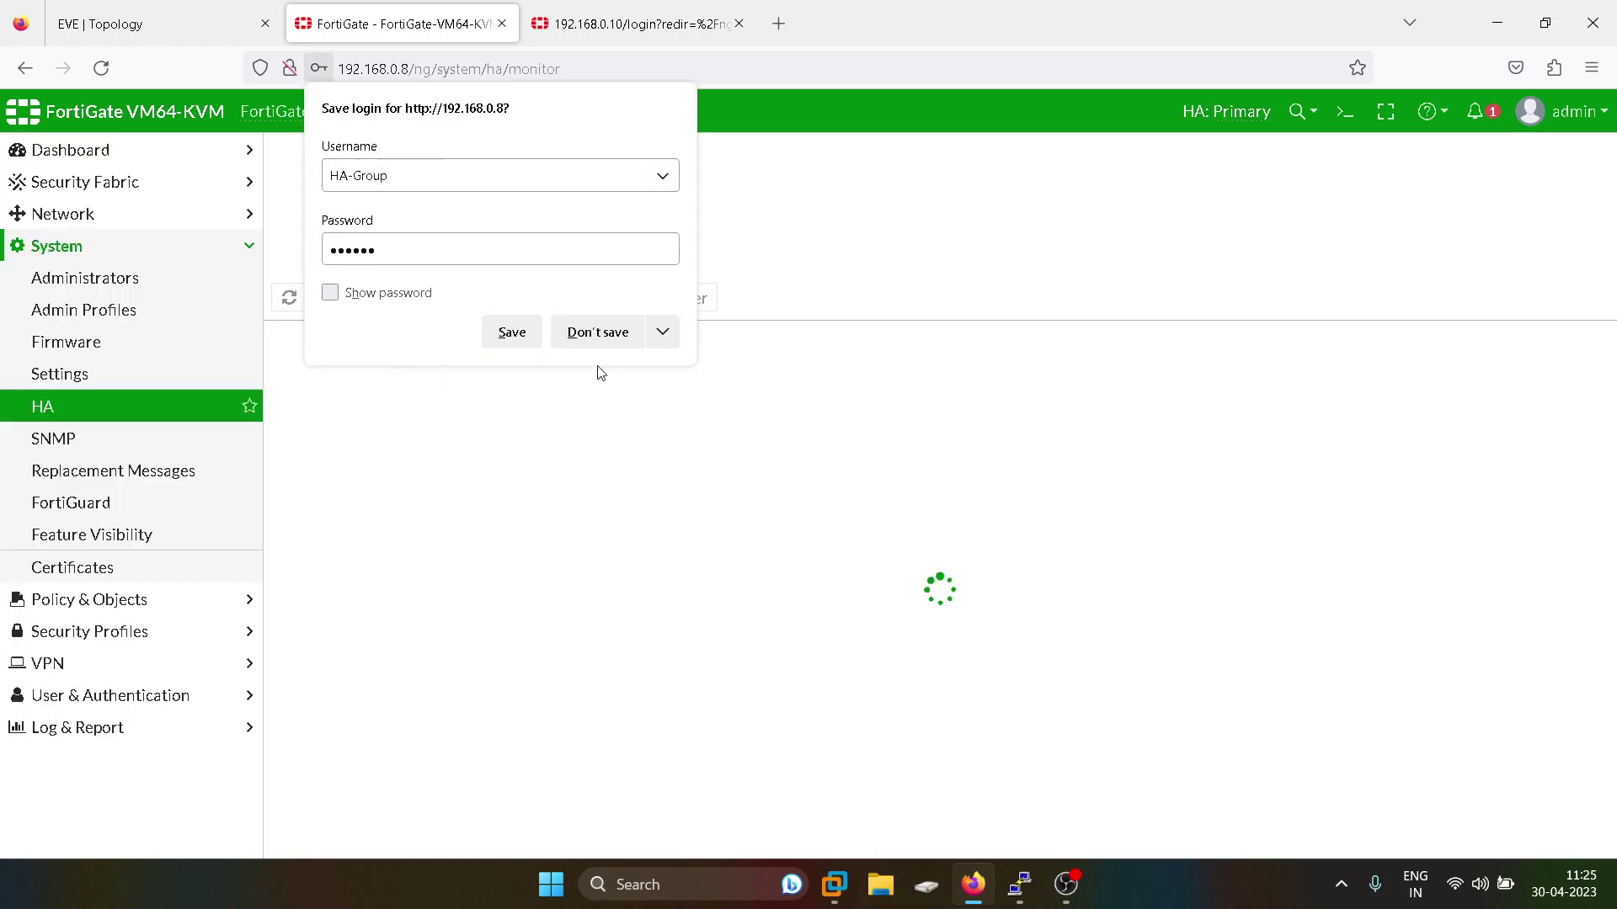
click(608, 337)
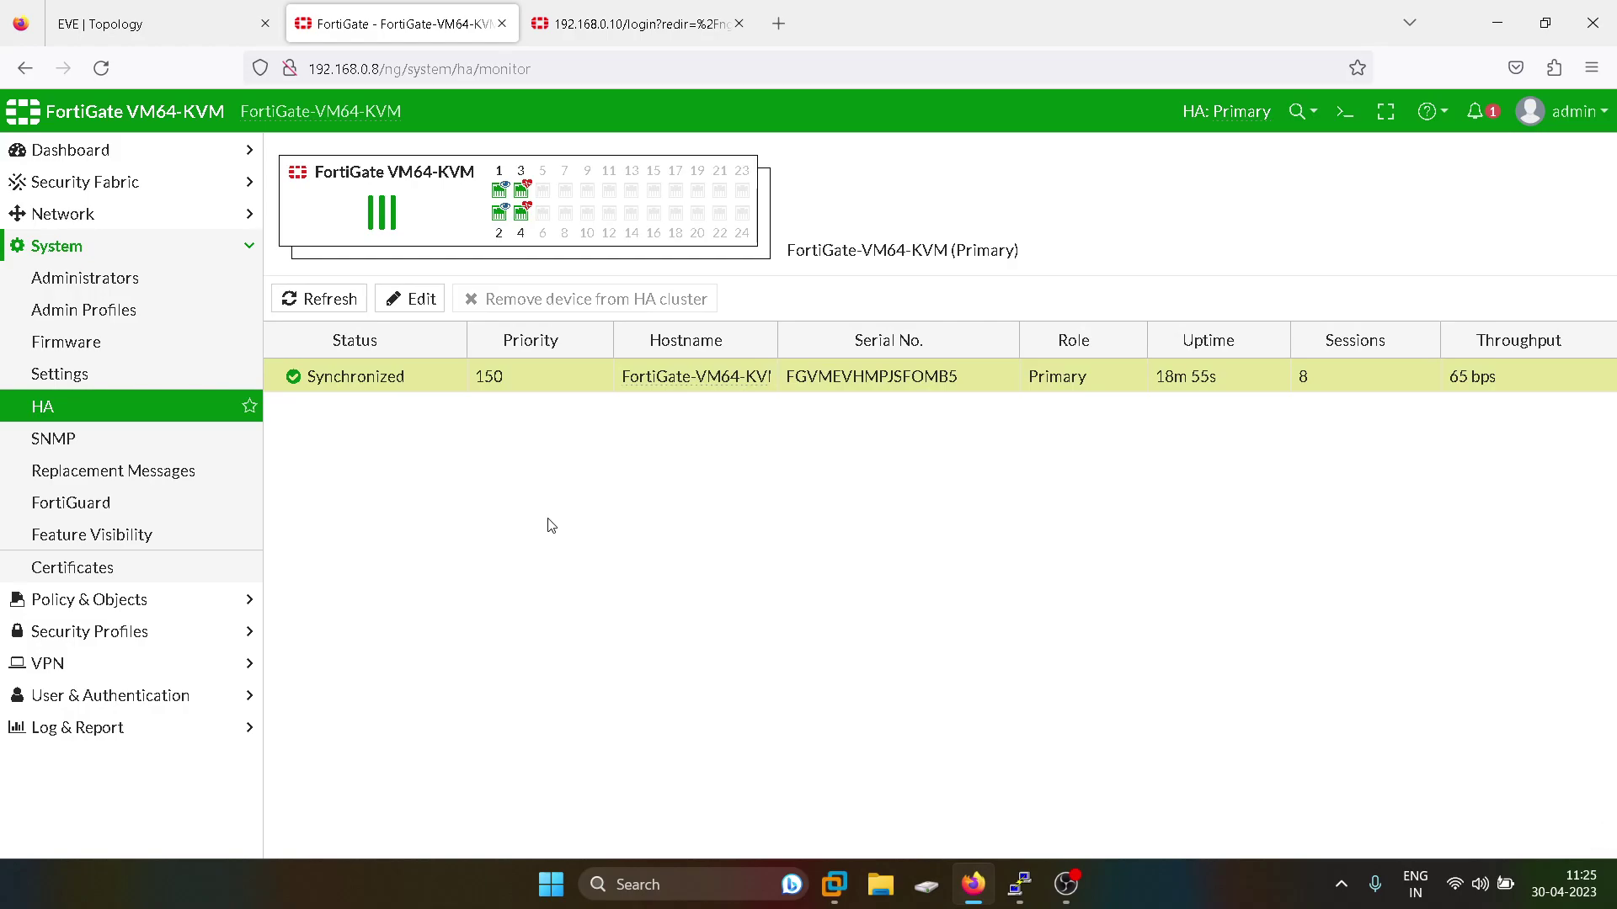
click(306, 296)
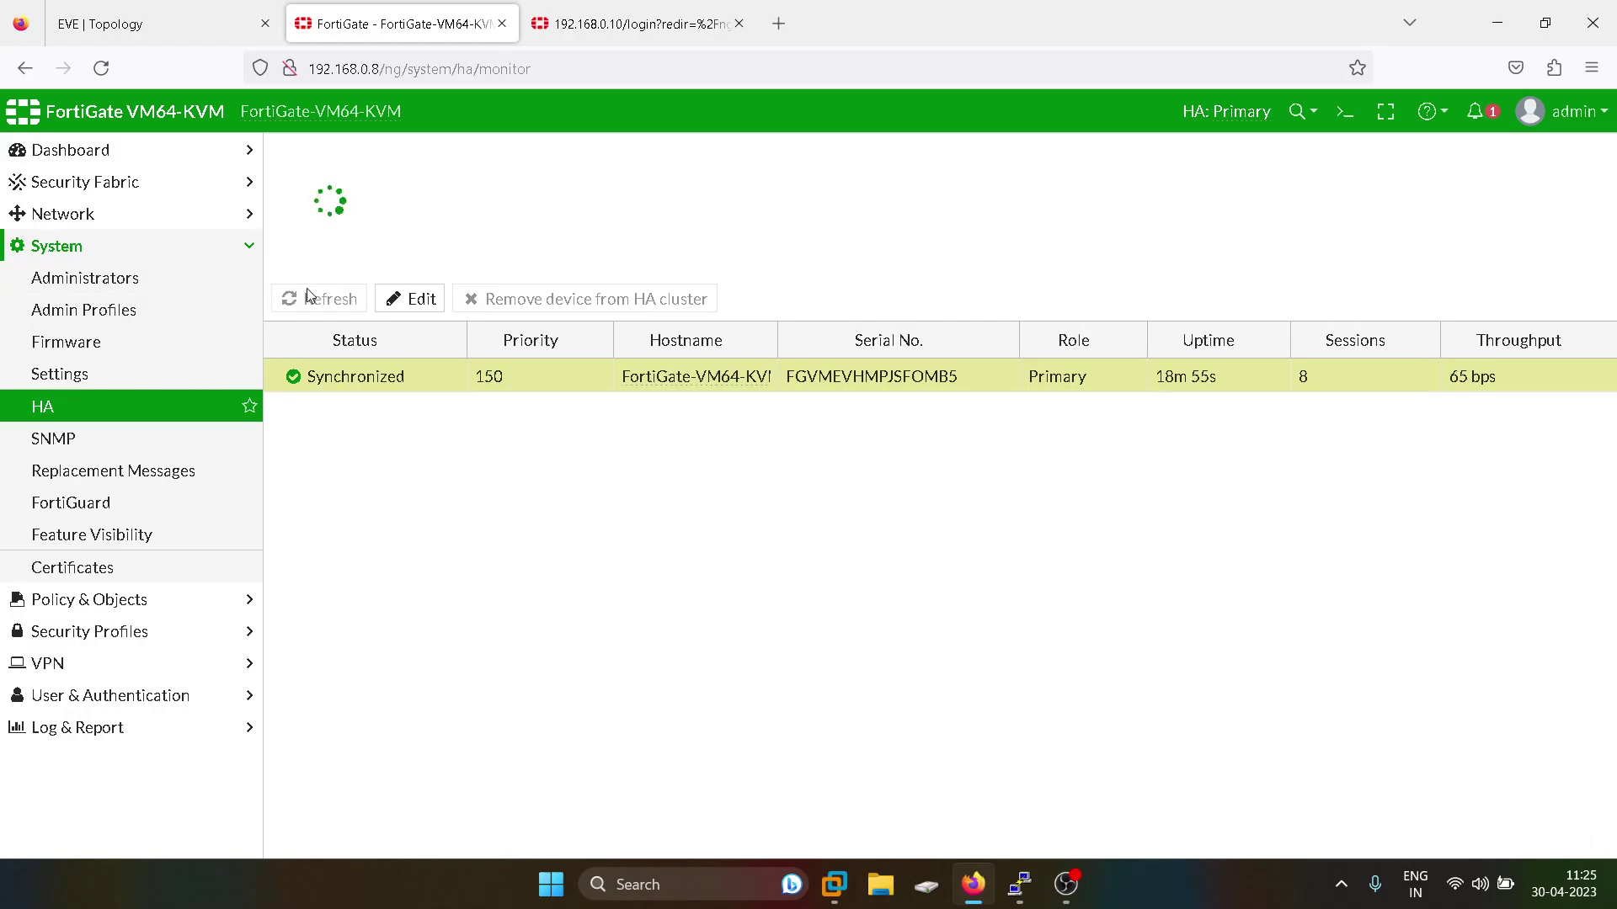
click(144, 23)
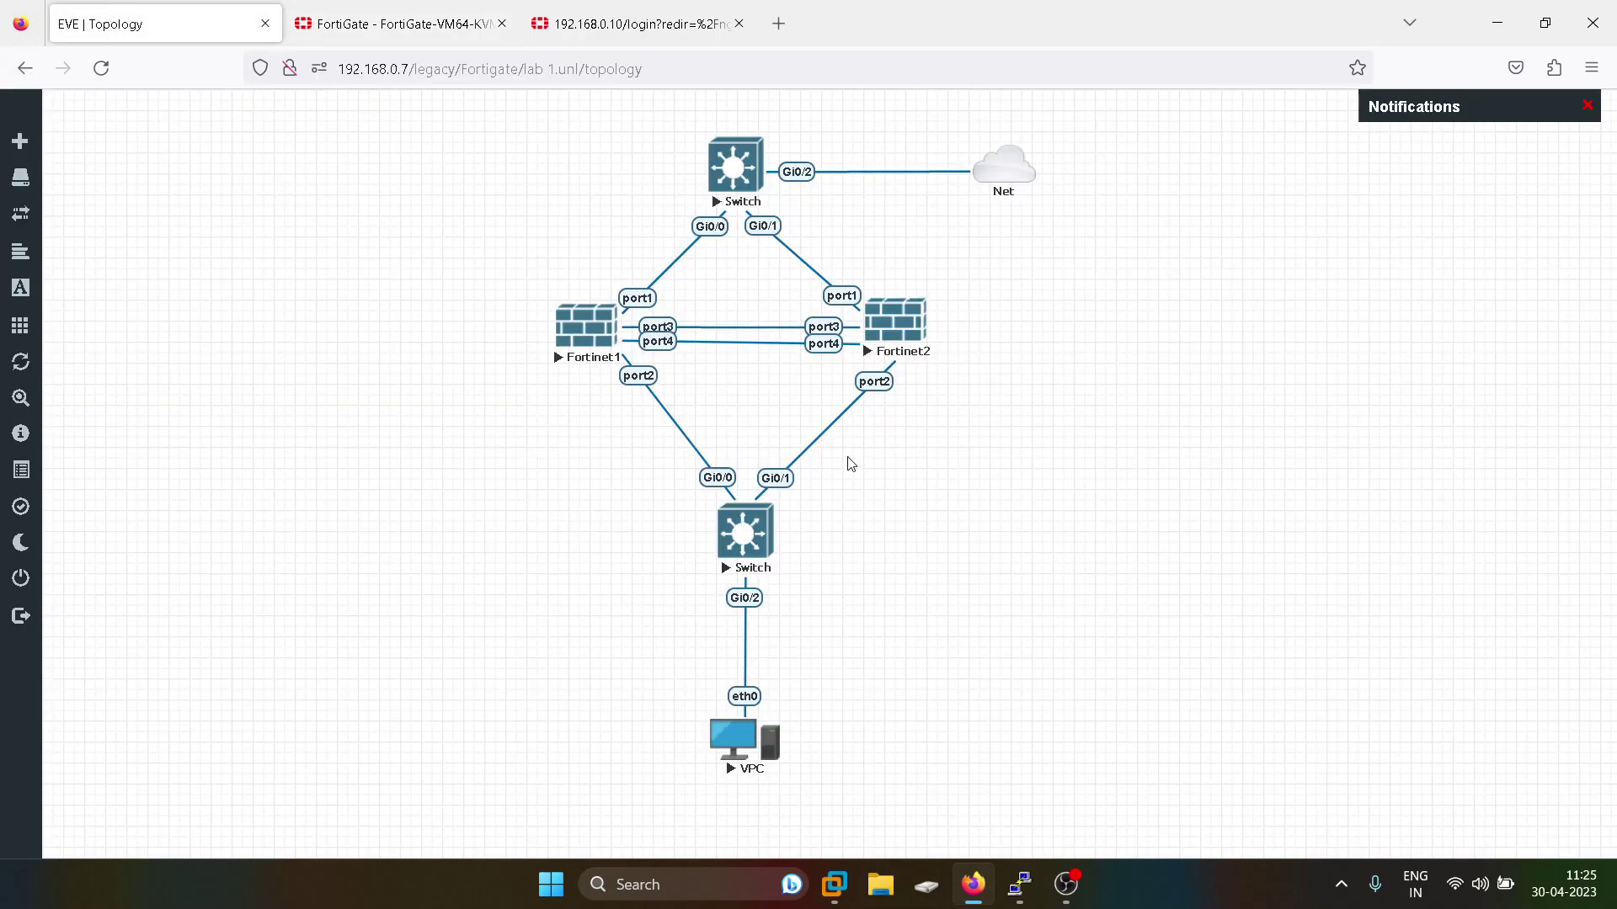
- Log in to the FortiGate at 192.168.0.10, skipping setup and the FortiOS 6.4.4 welcome
click(650, 32)
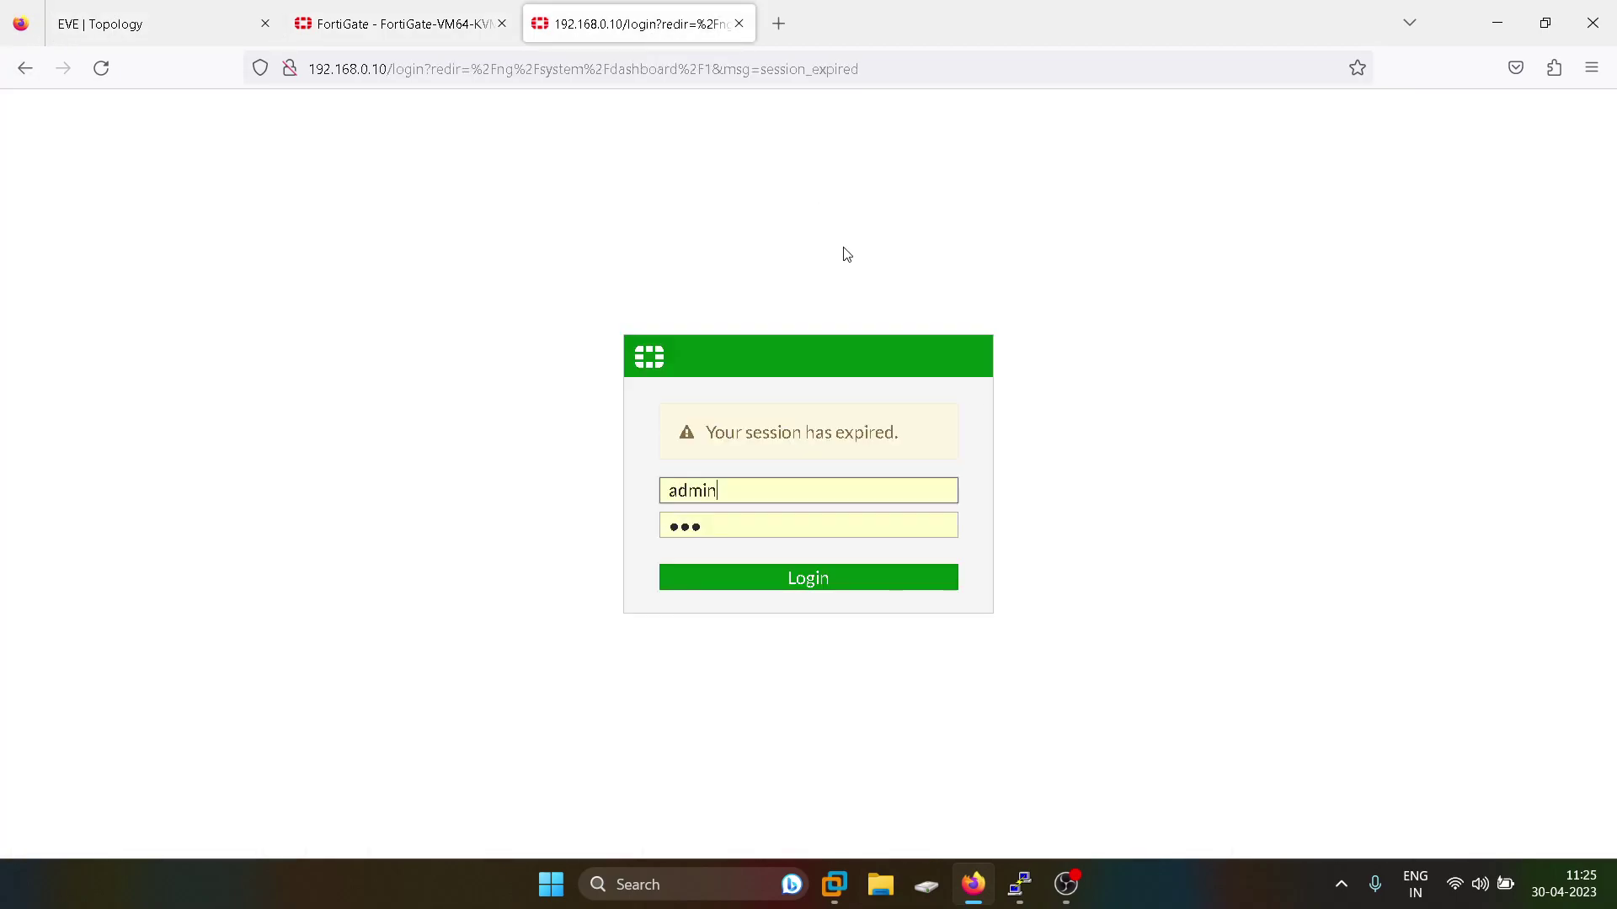
click(822, 582)
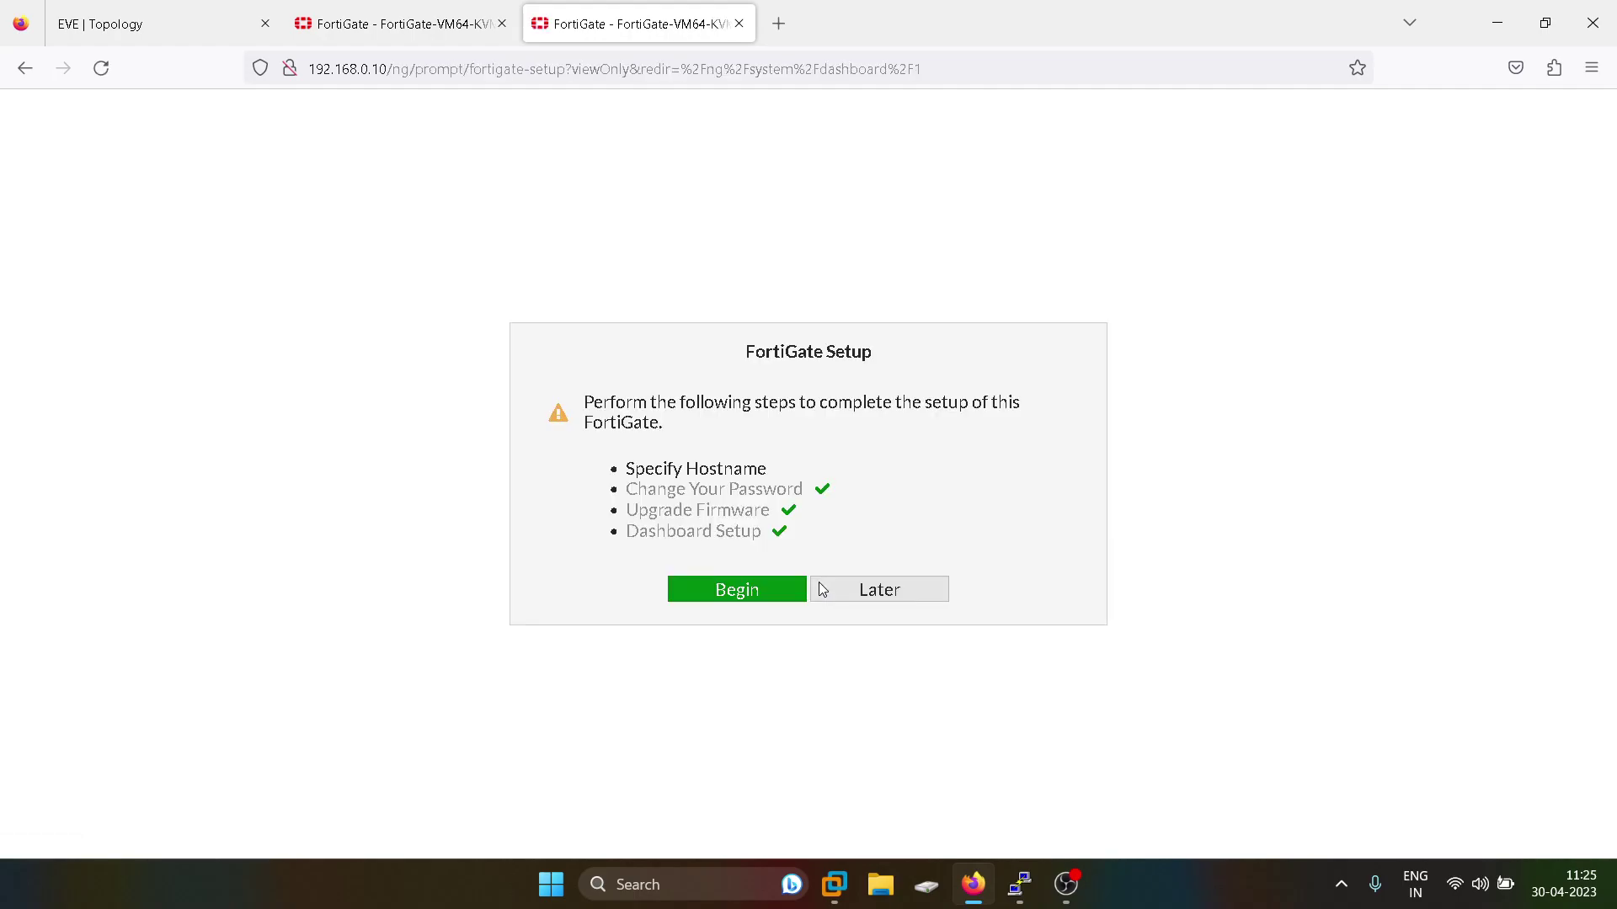
click(922, 601)
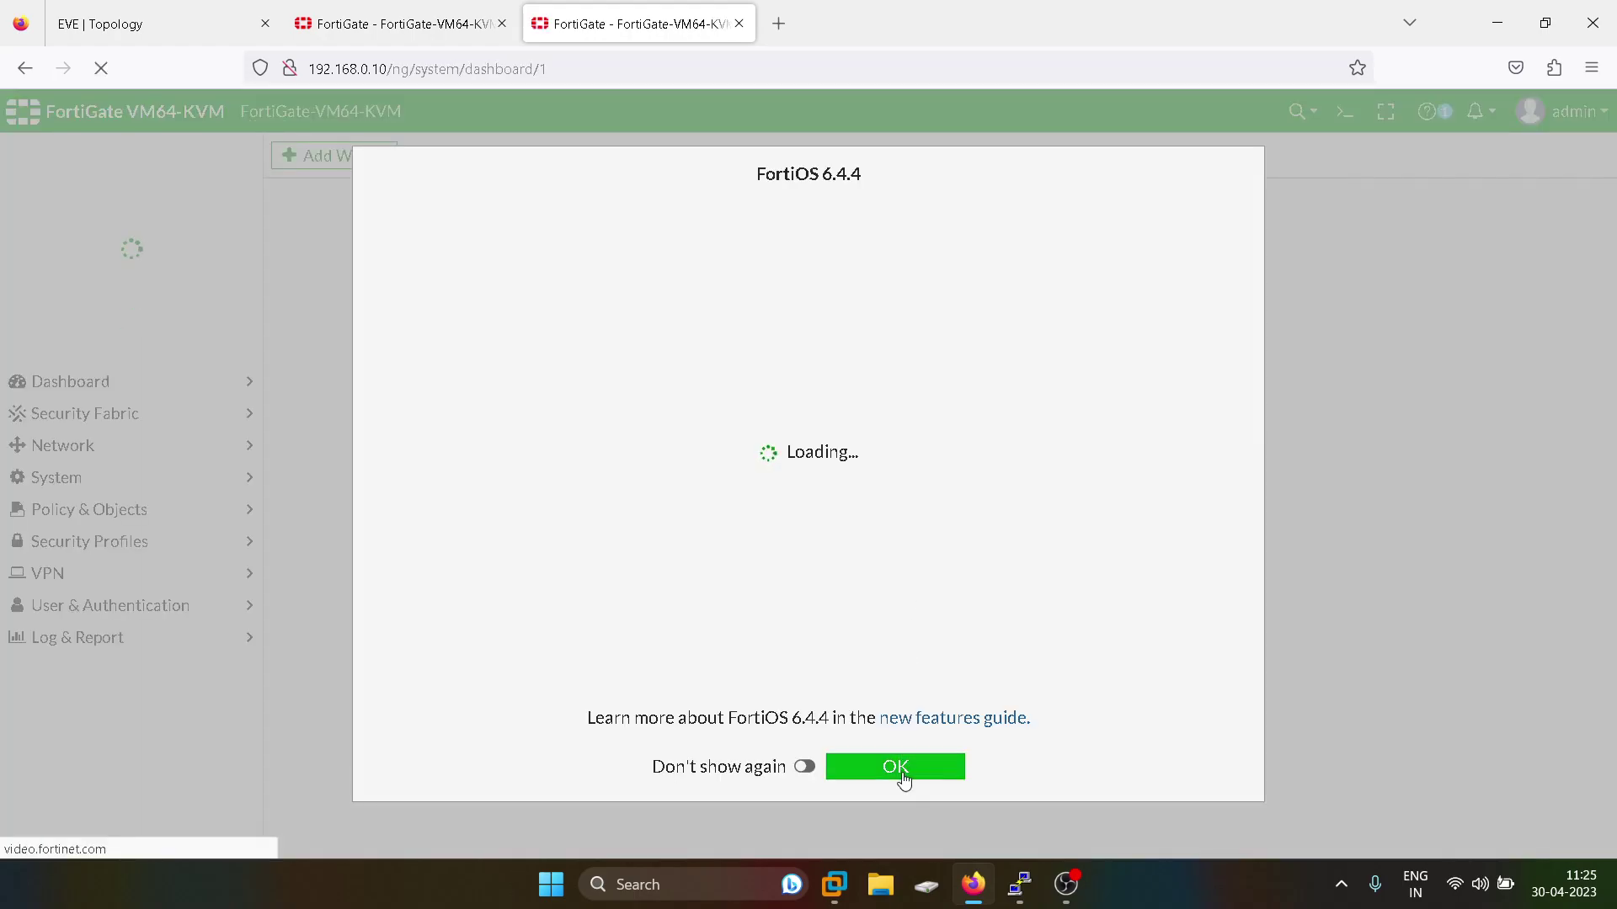
click(899, 767)
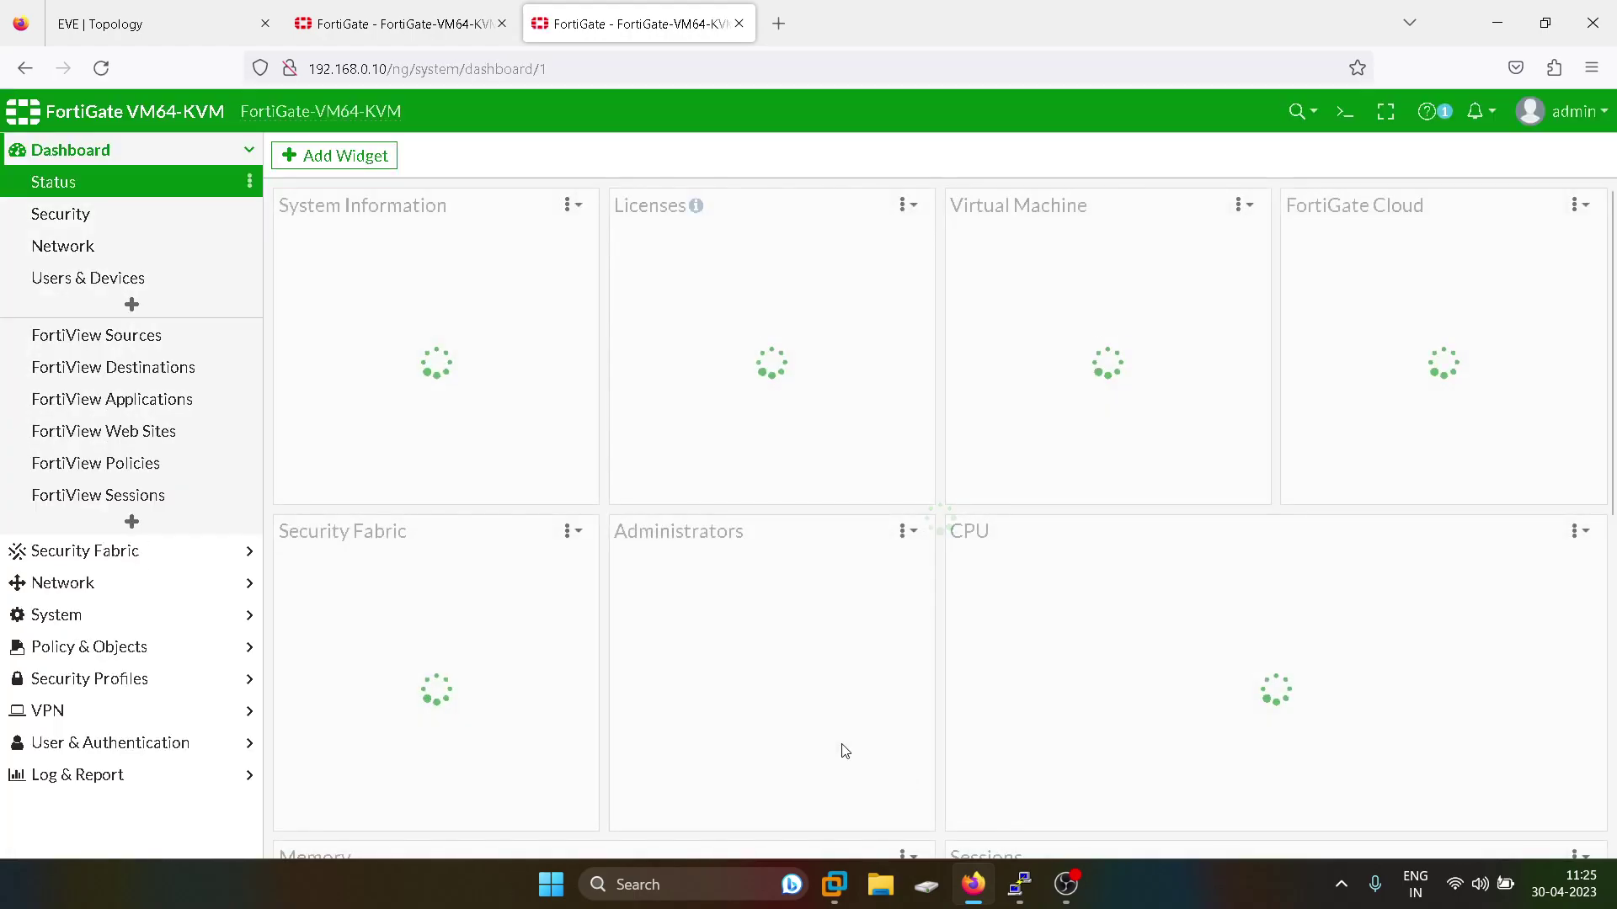
- Open System > Settings
click(223, 155)
click(121, 245)
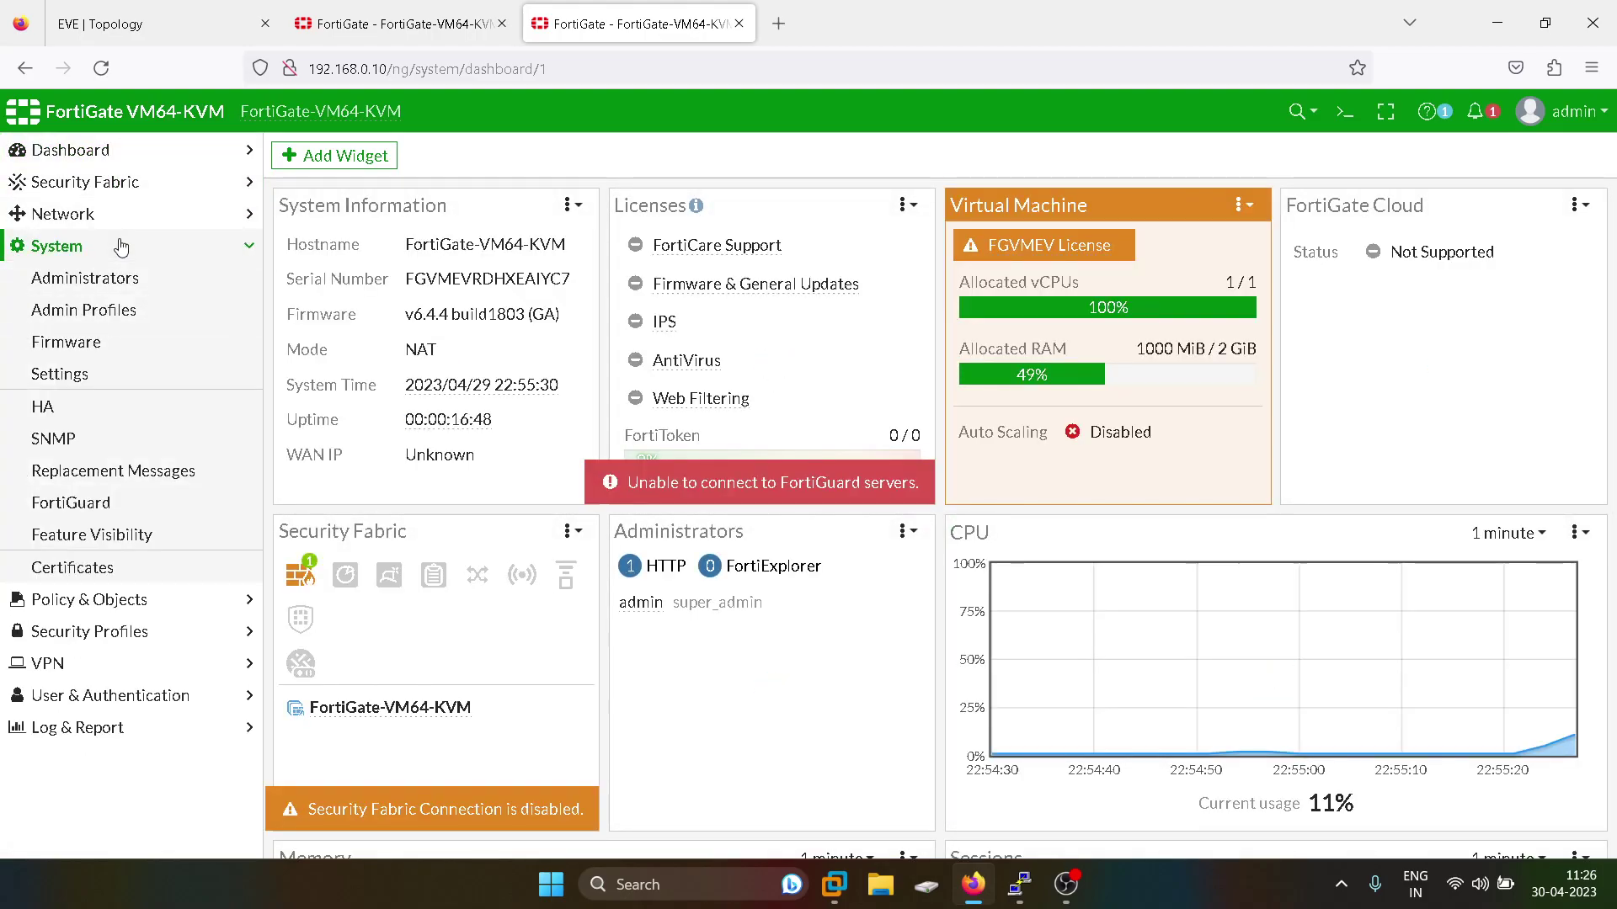
click(74, 374)
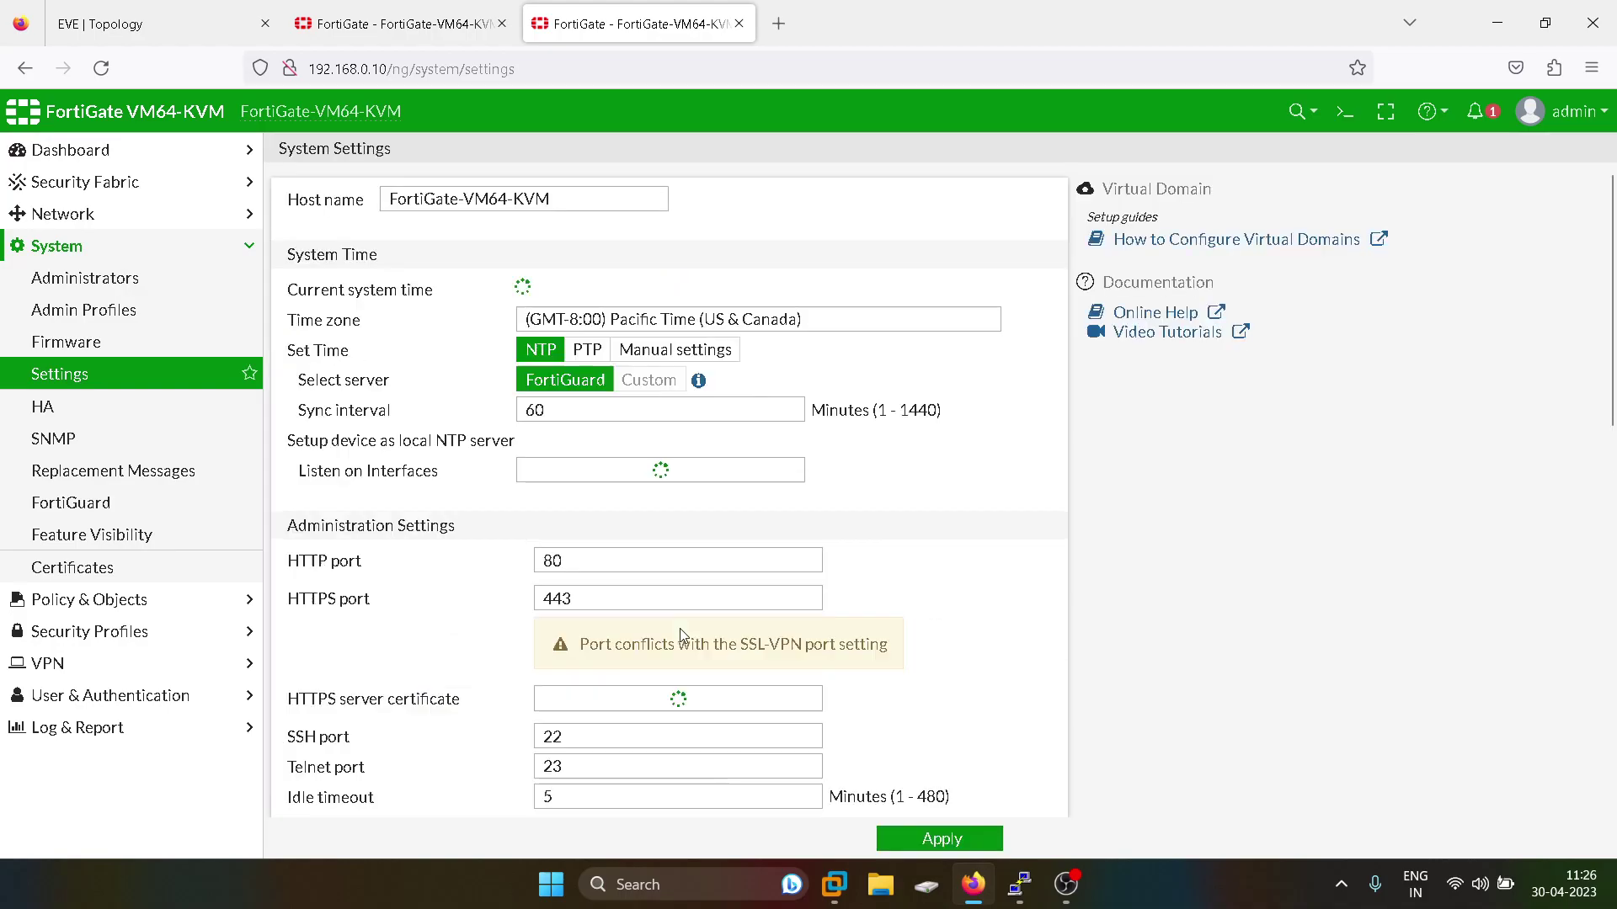
- Change the administrator idle timeout to 30 minutes and apply the settings
scroll(624, 606, down, 3)
double_click(565, 587)
text(30)
click(928, 838)
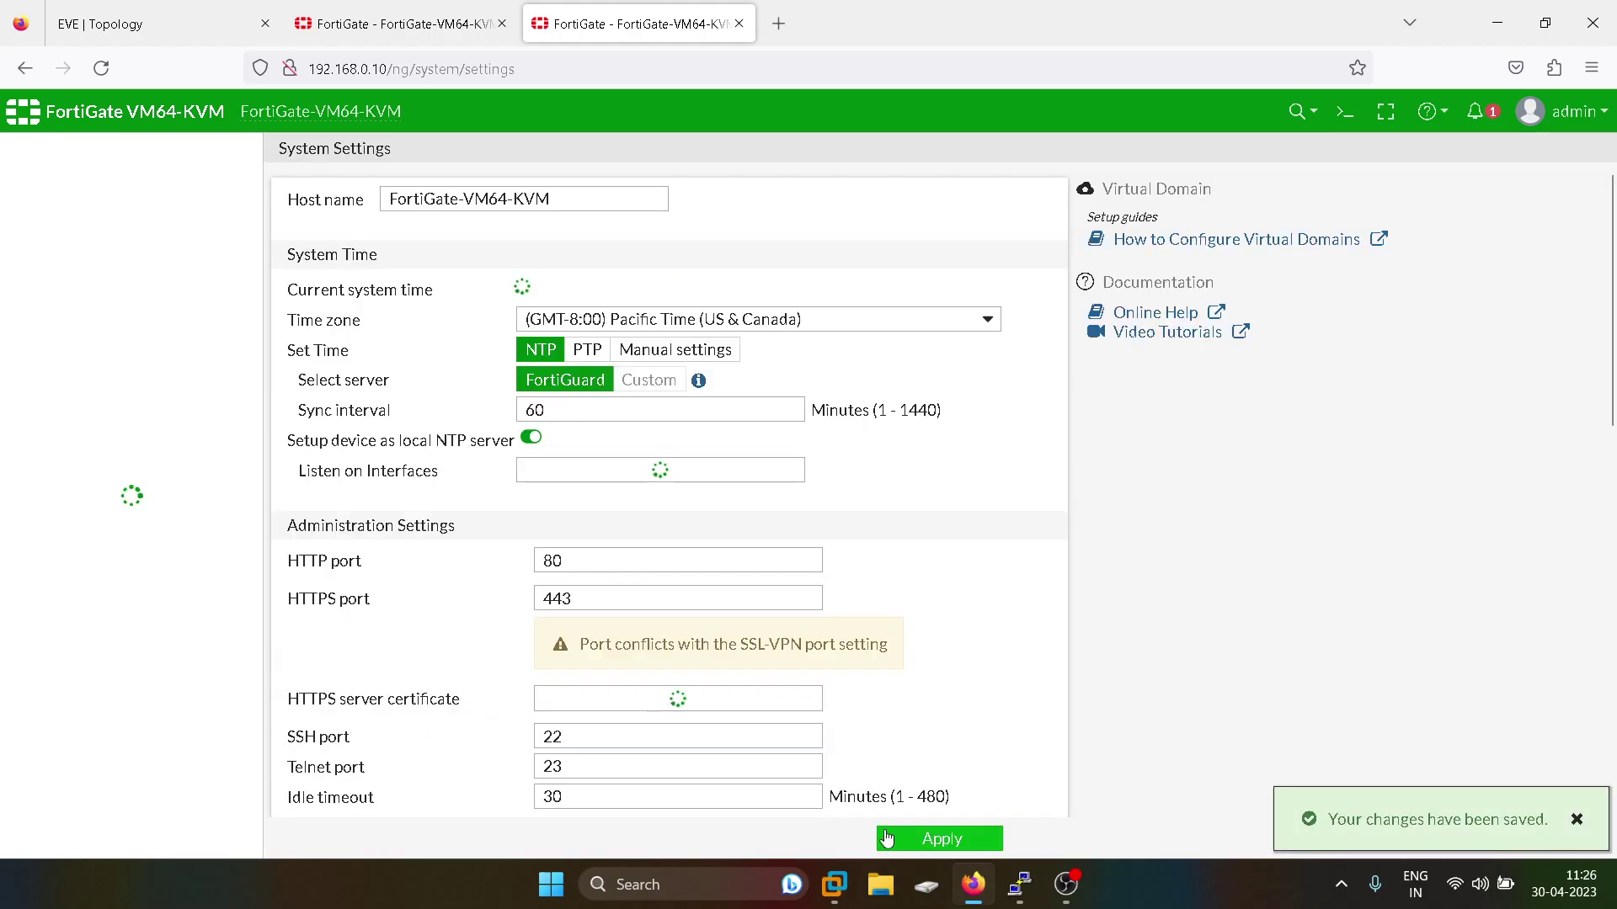
click(166, 248)
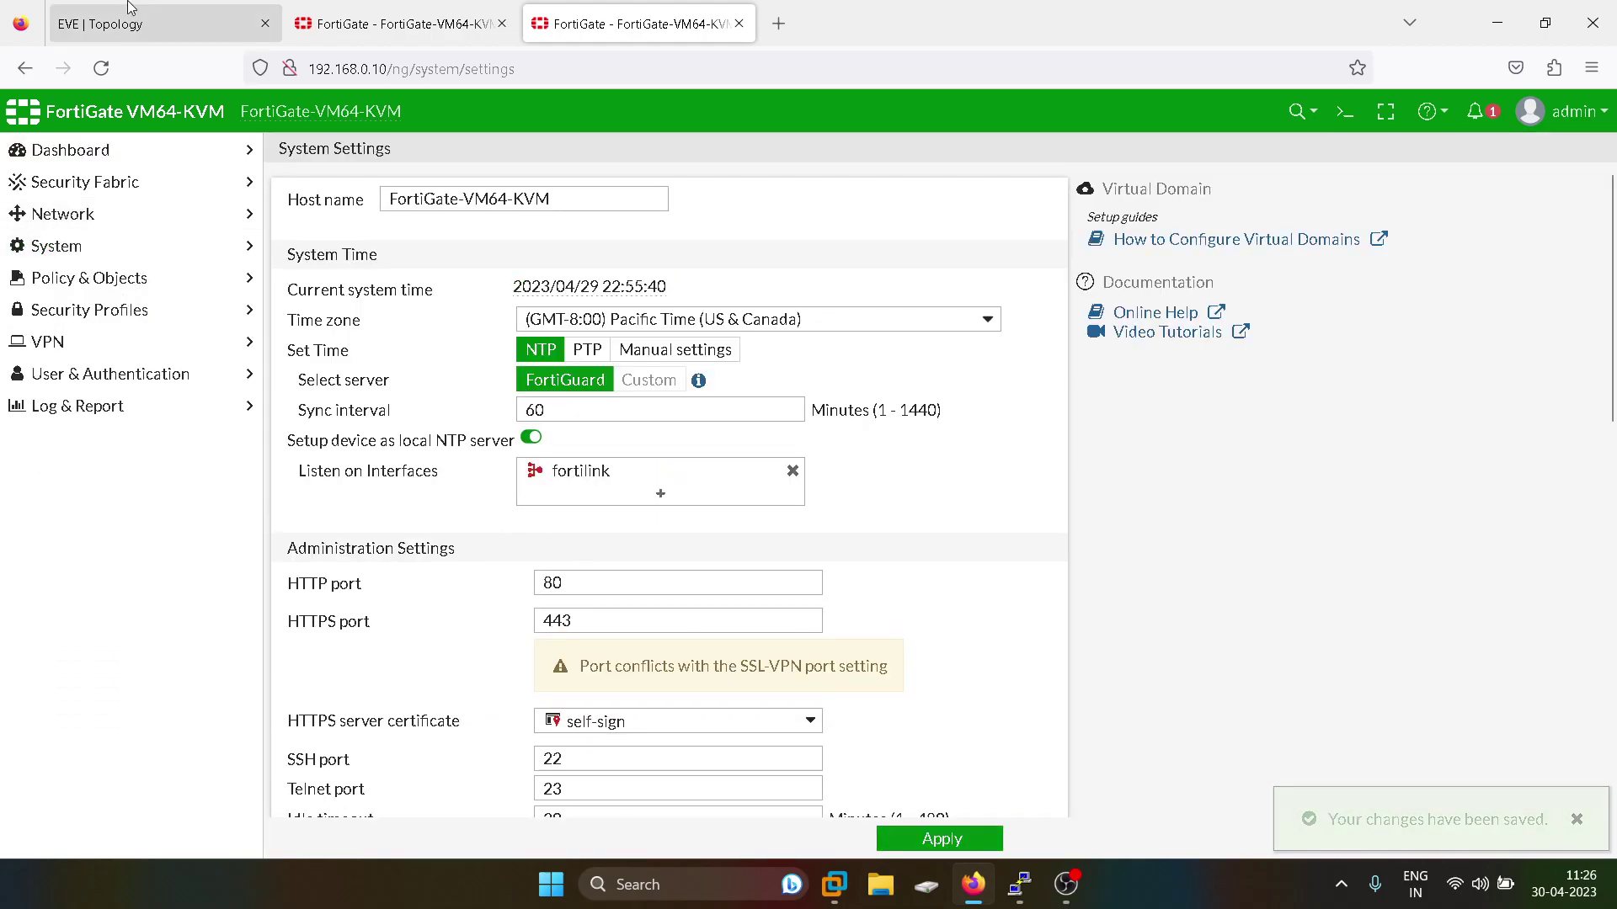
click(135, 20)
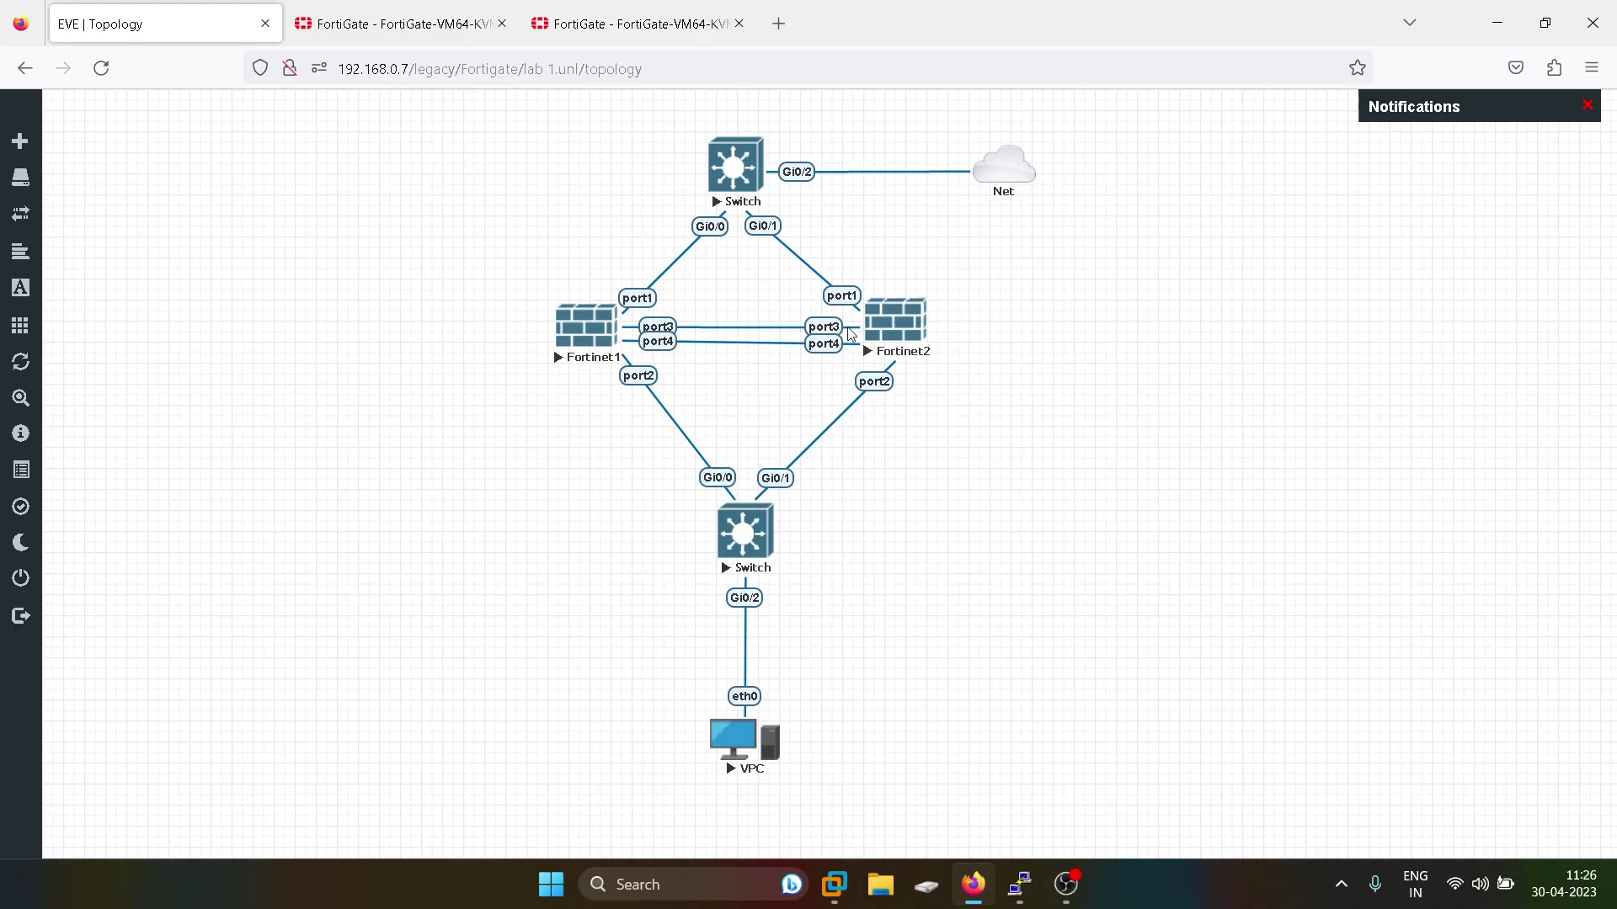
click(585, 10)
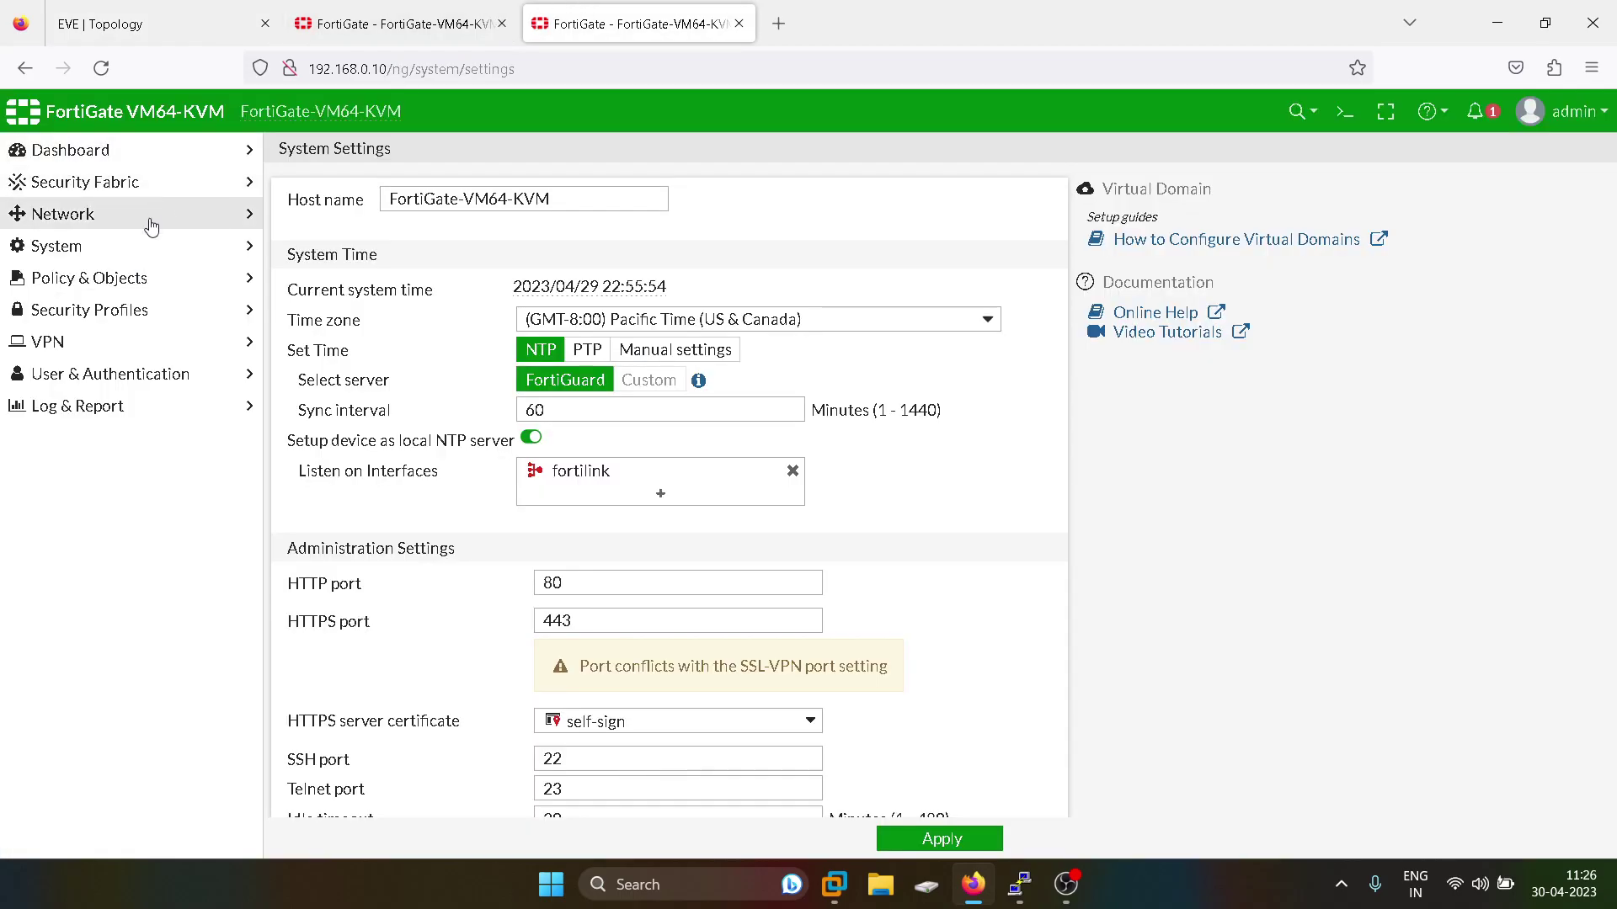
- Open System > HA and set the mode to Active-Passive
click(143, 253)
click(66, 415)
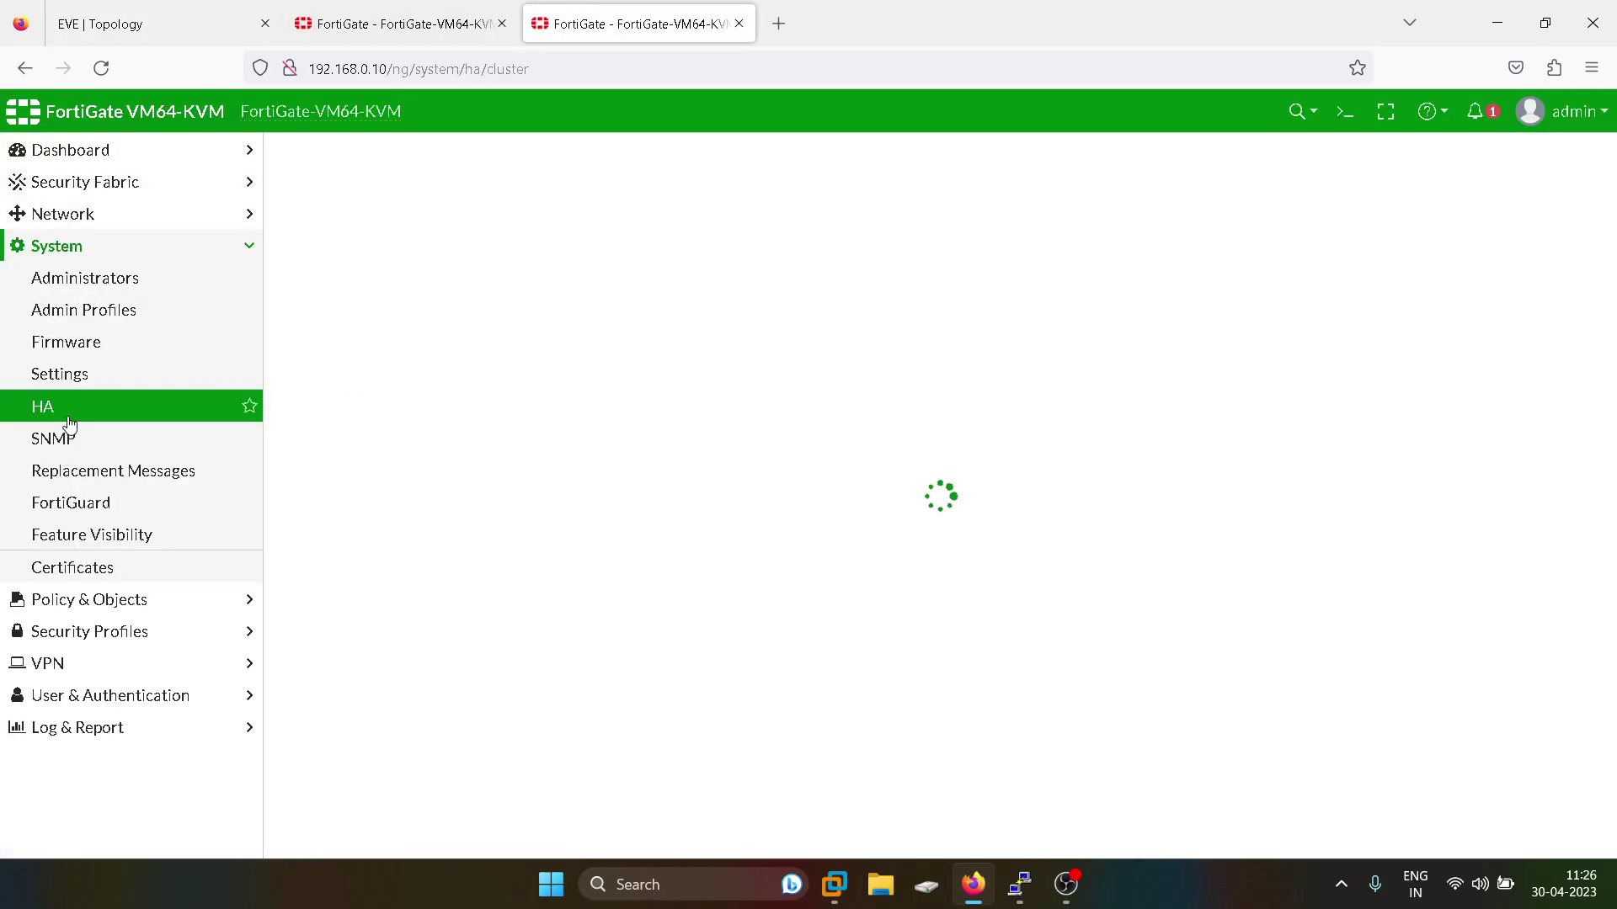
click(538, 202)
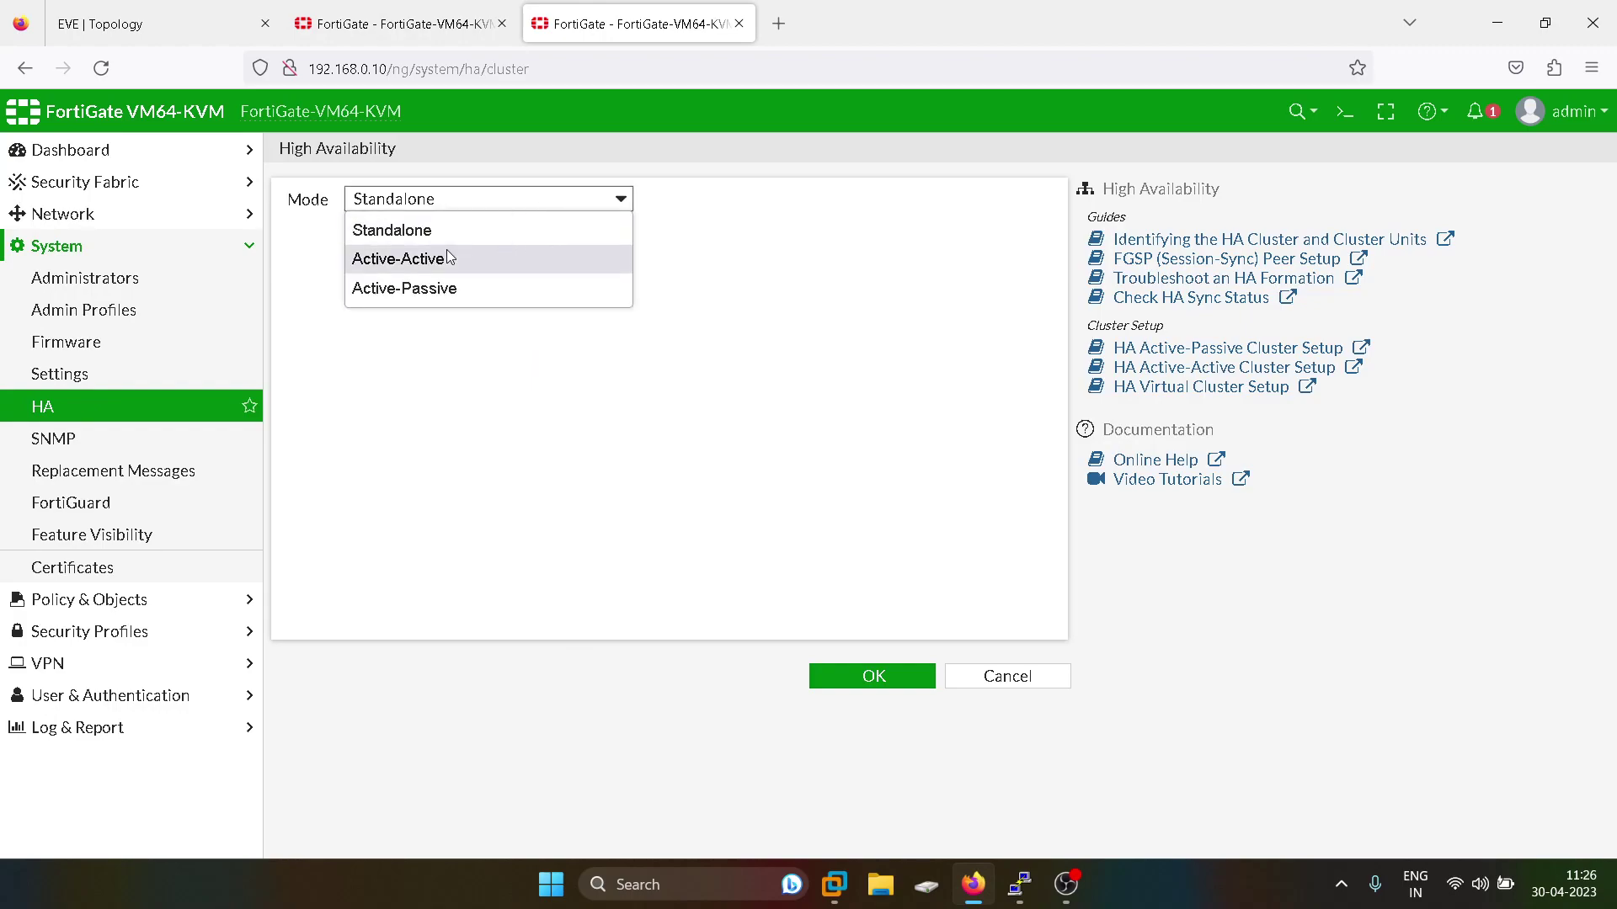
click(447, 291)
- Set device priority to 140, then switch to the 192.168.0.8 unit's tab
double_click(476, 230)
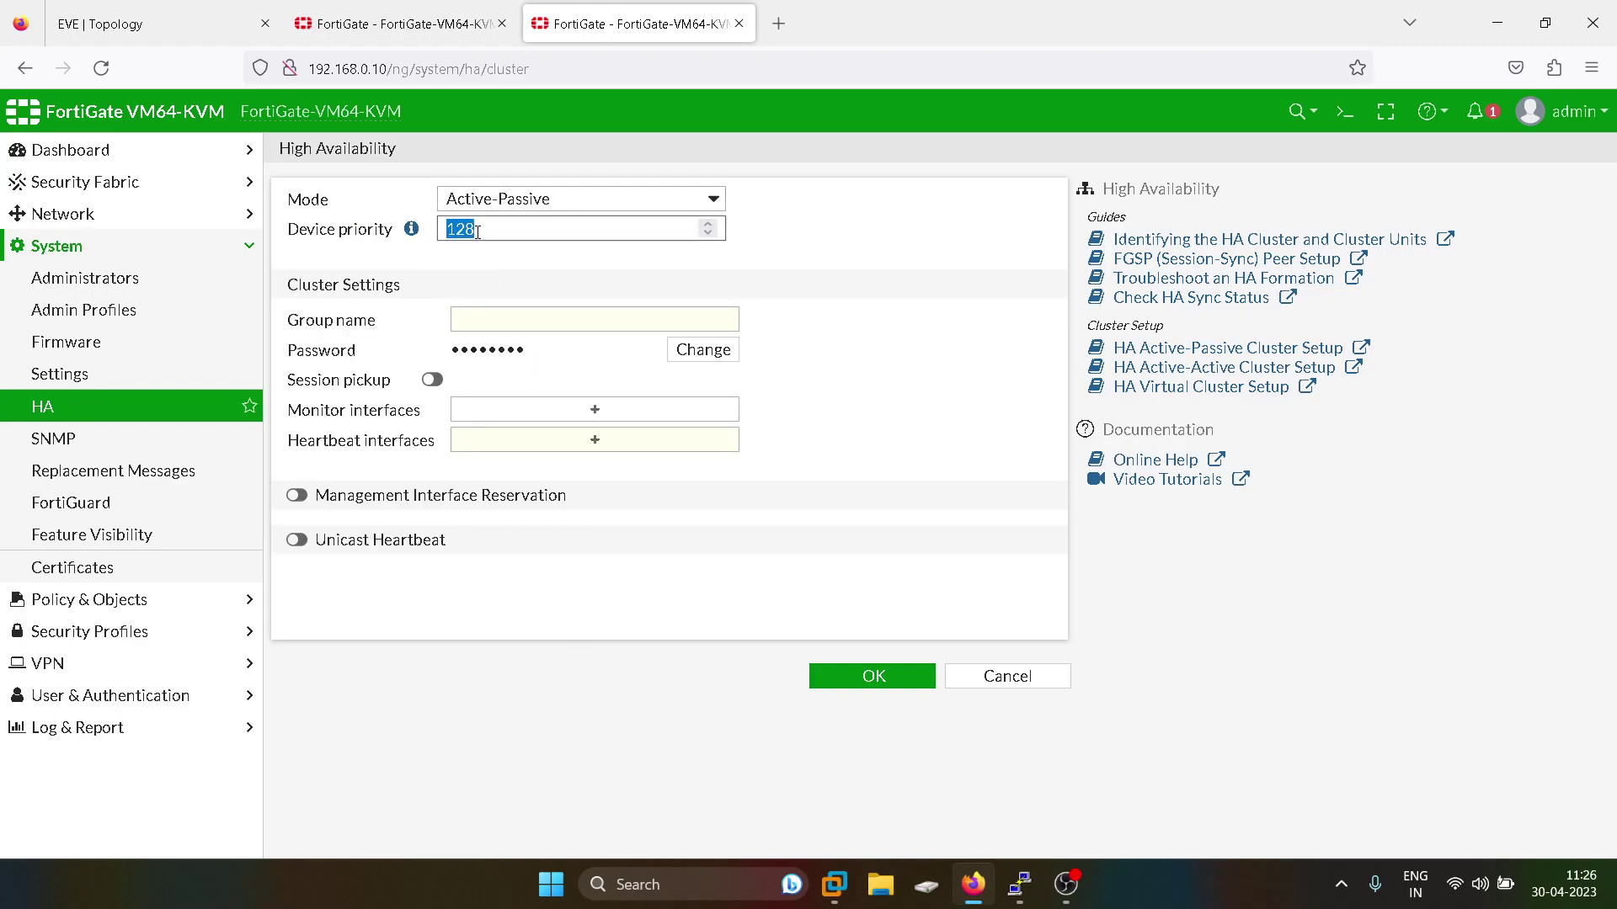
text(140)
click(490, 317)
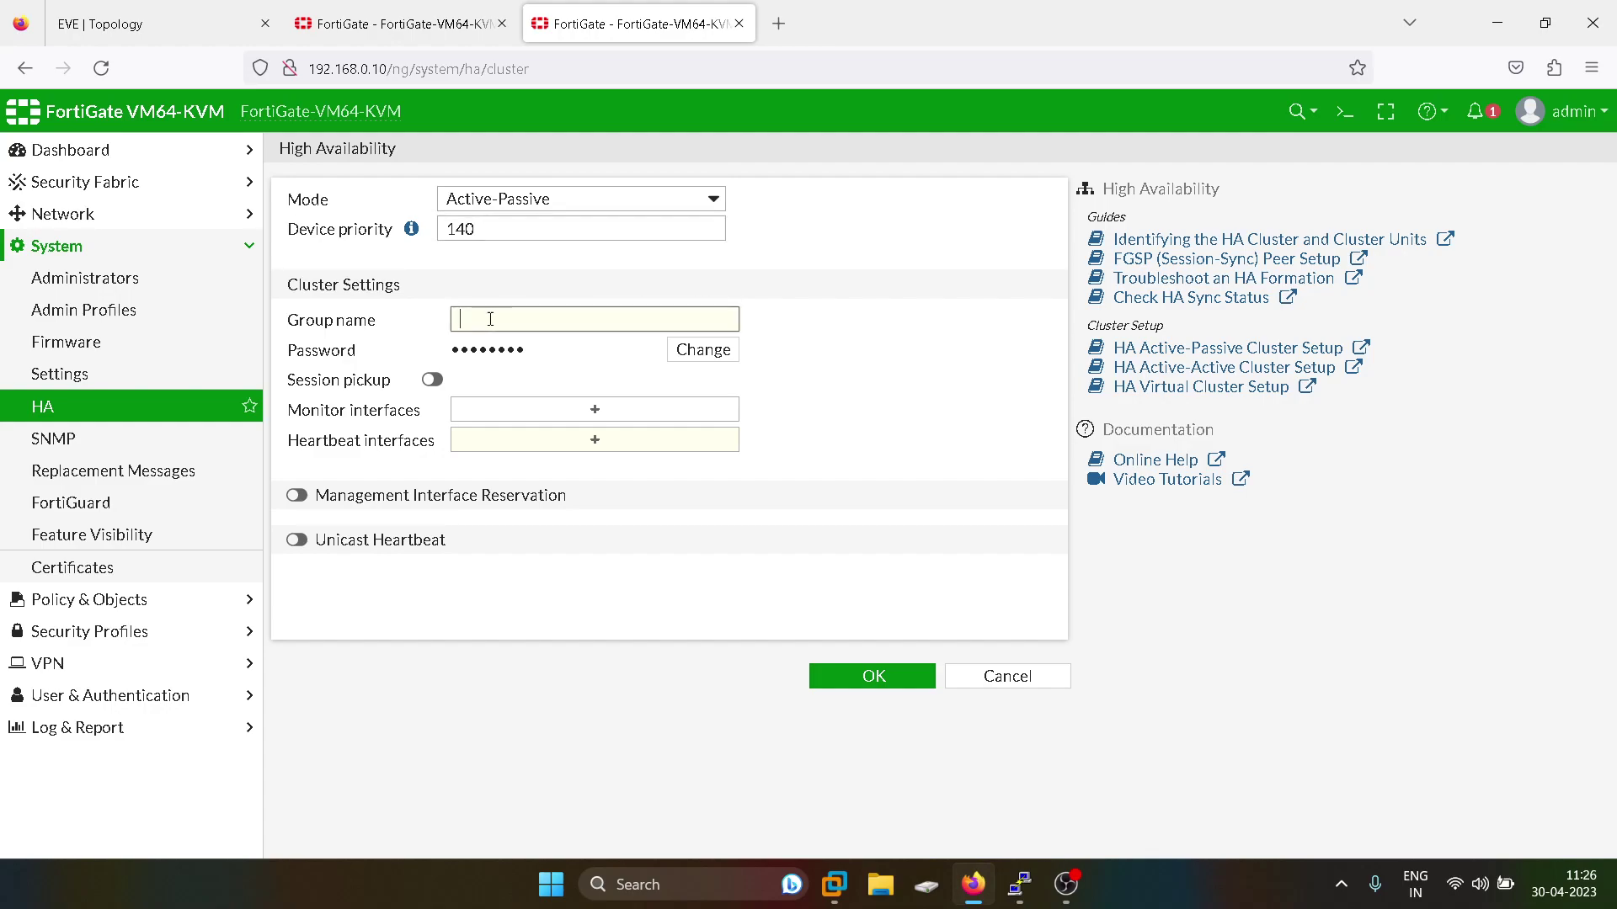
click(396, 23)
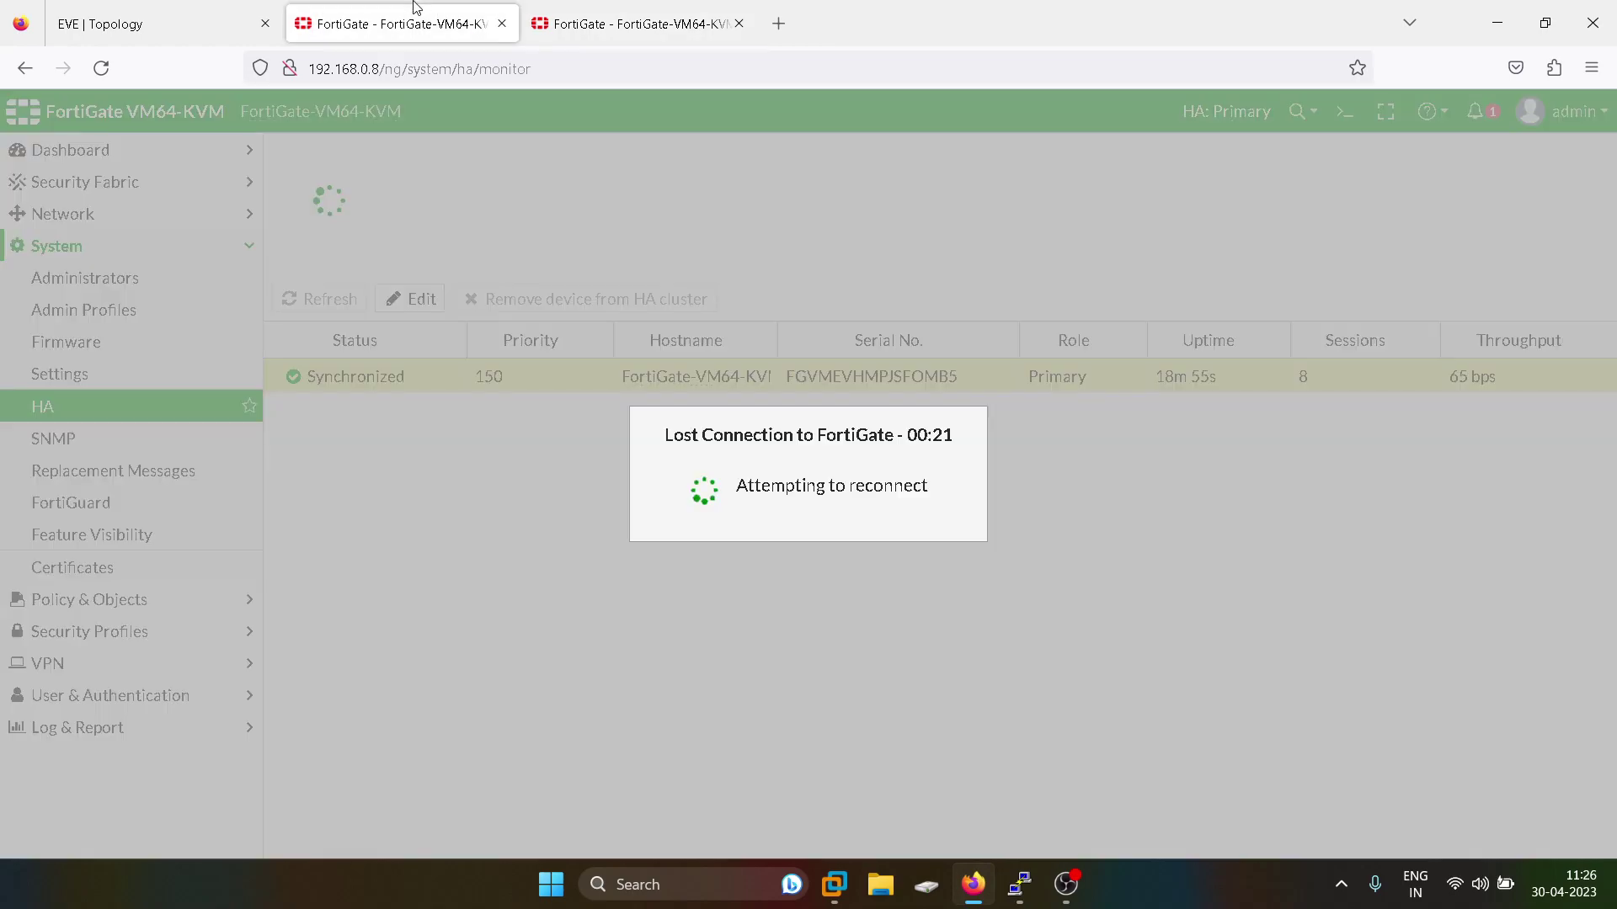
- Reload the 192.168.0.8 HA monitor page and return to the 192.168.0.10 HA form
click(102, 68)
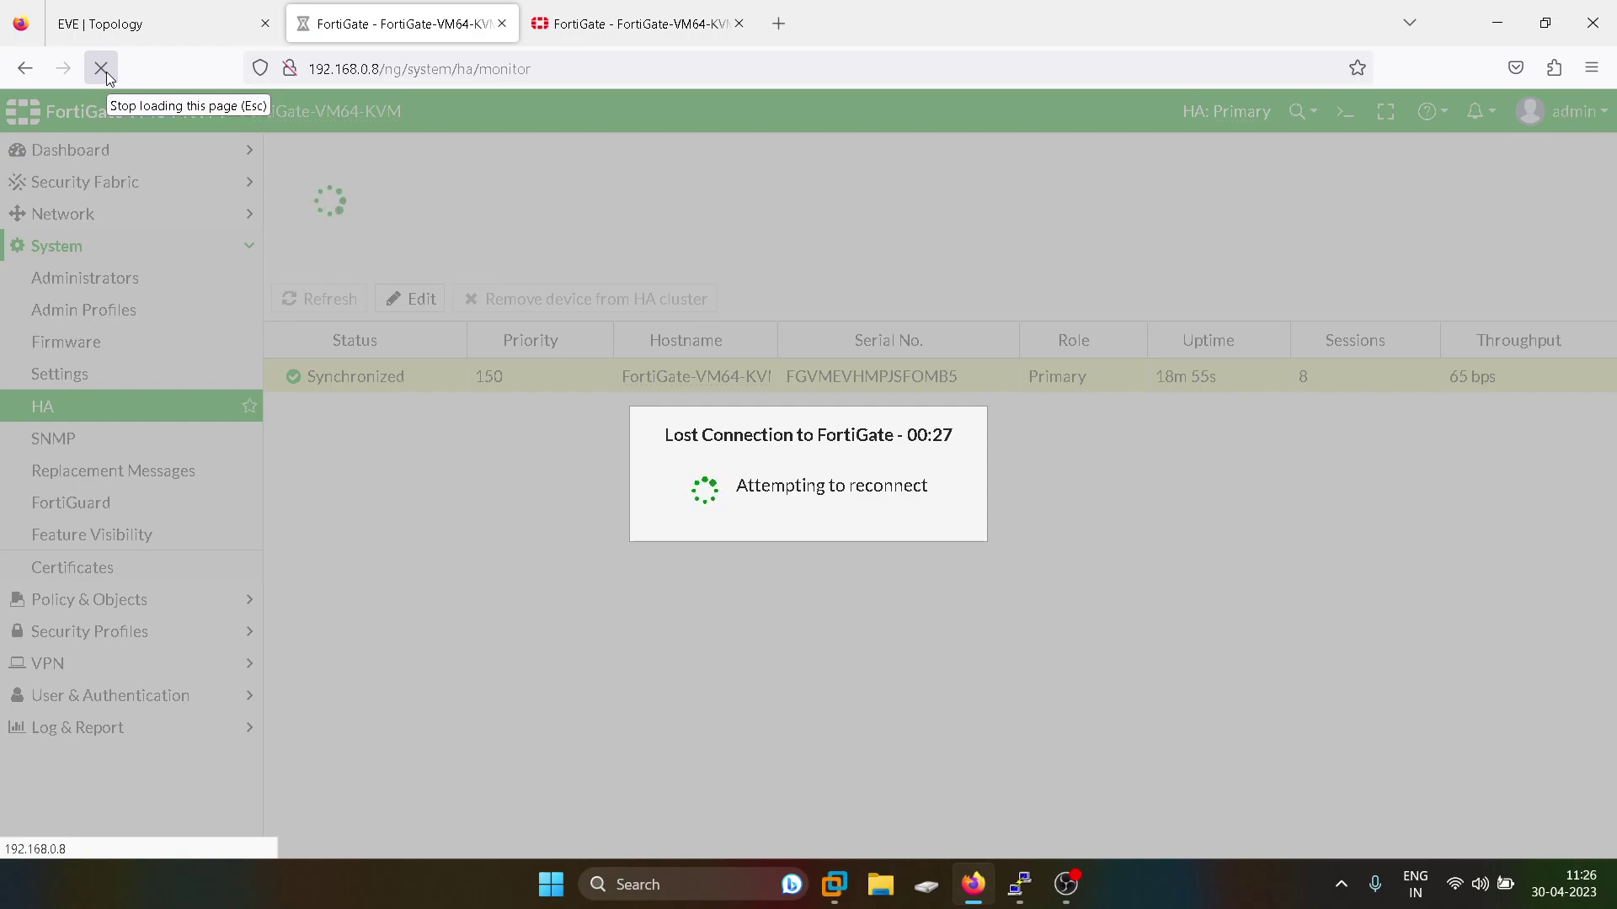
click(590, 23)
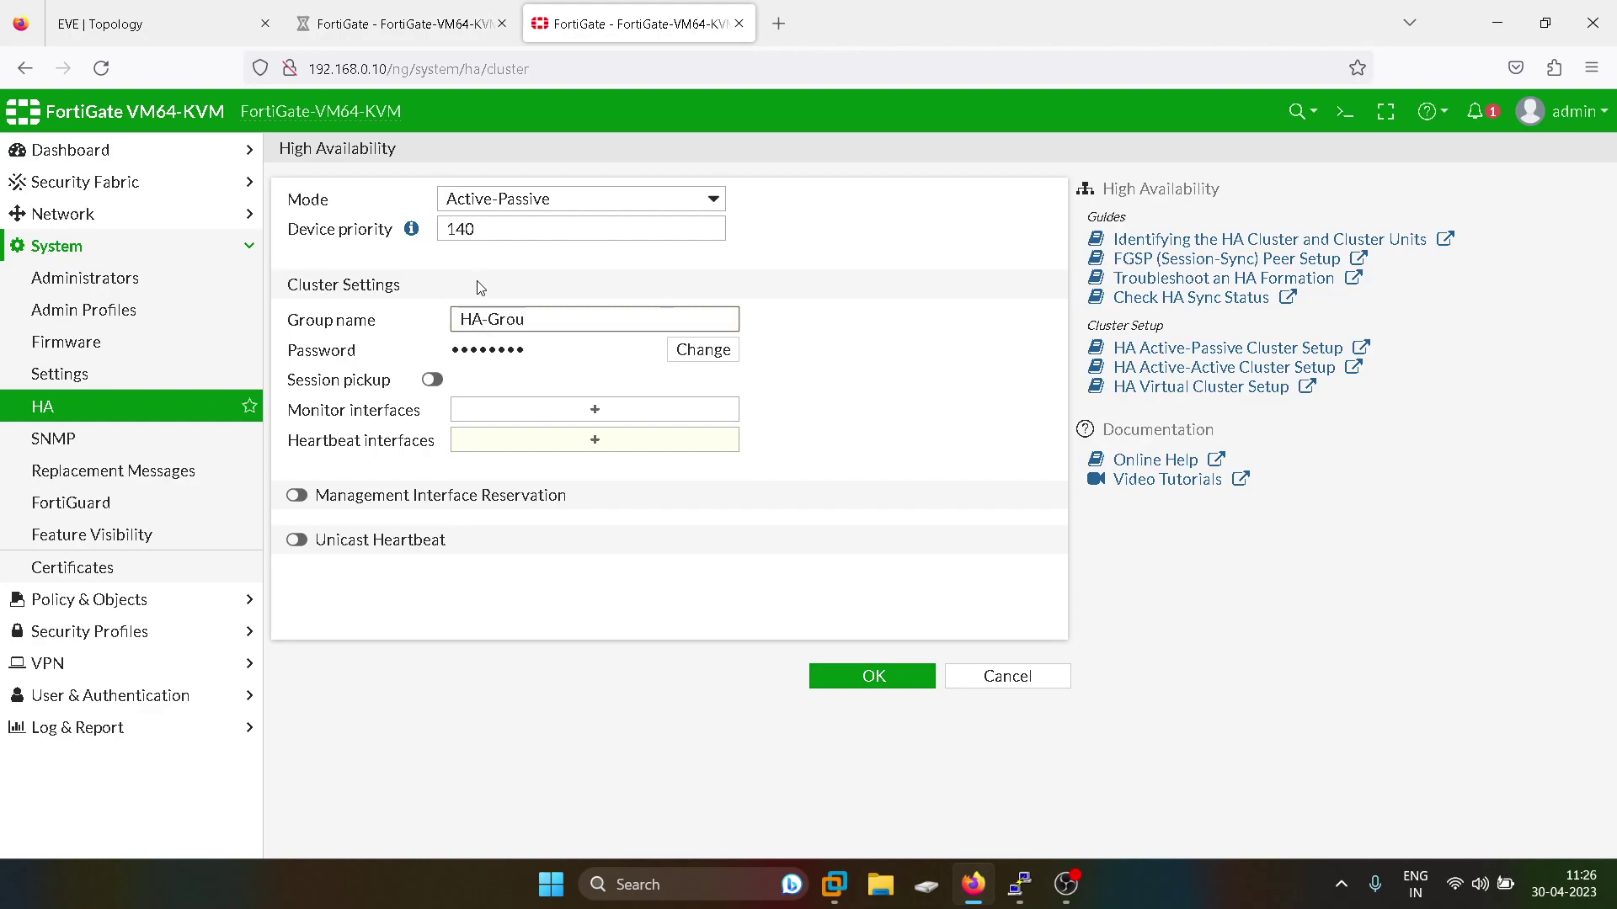
- Replace the cluster password with a new one and enable session pickup
click(704, 352)
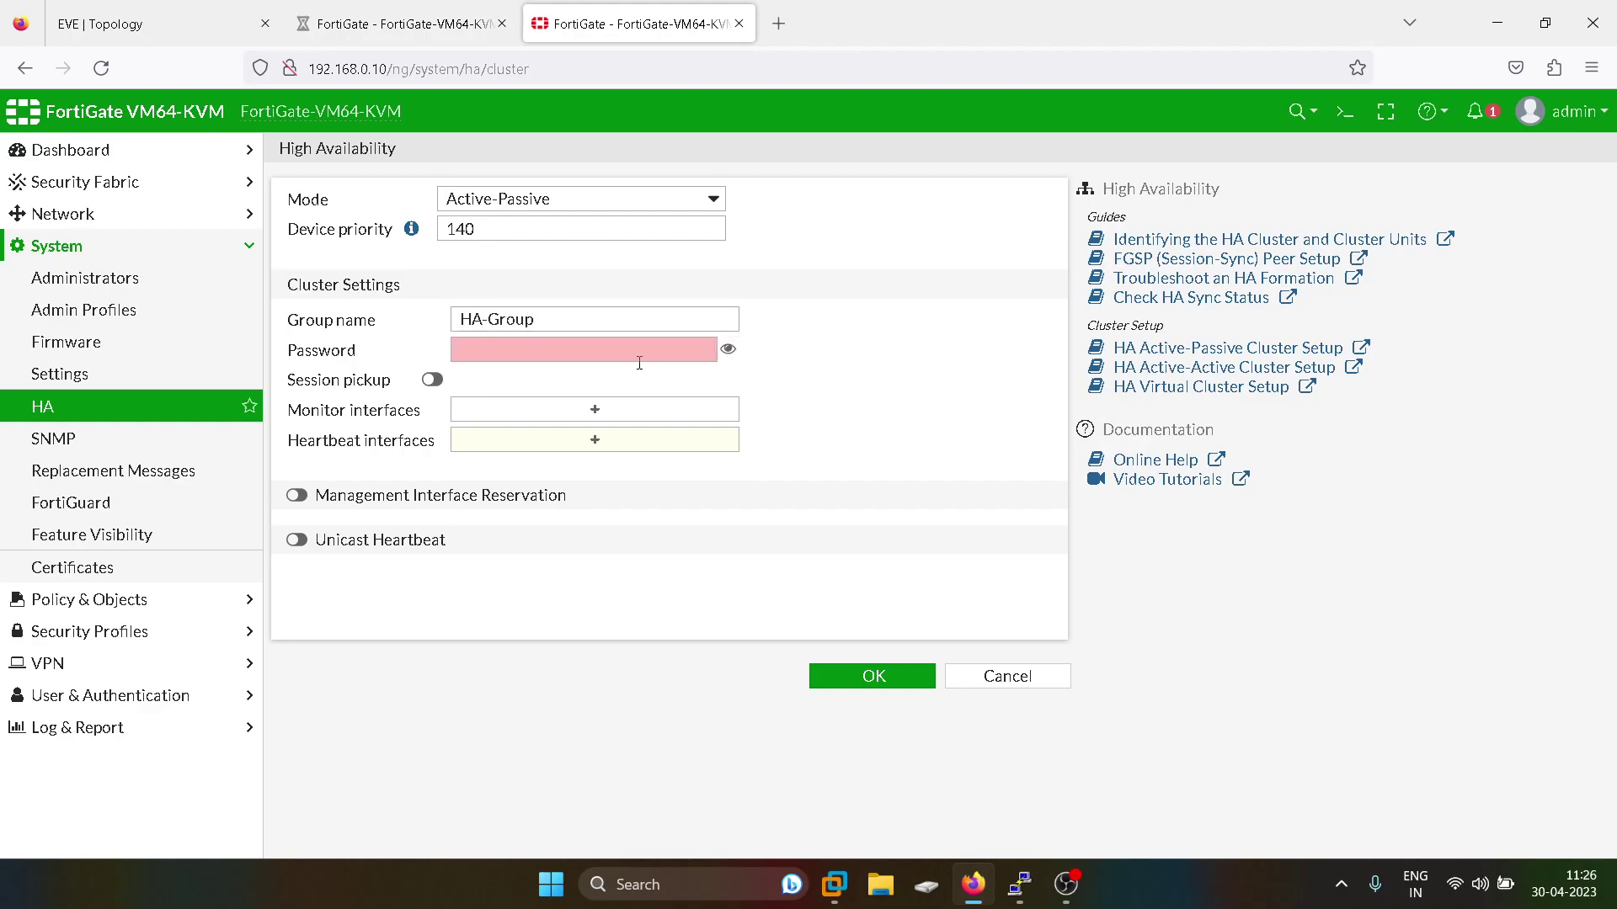
click(492, 352)
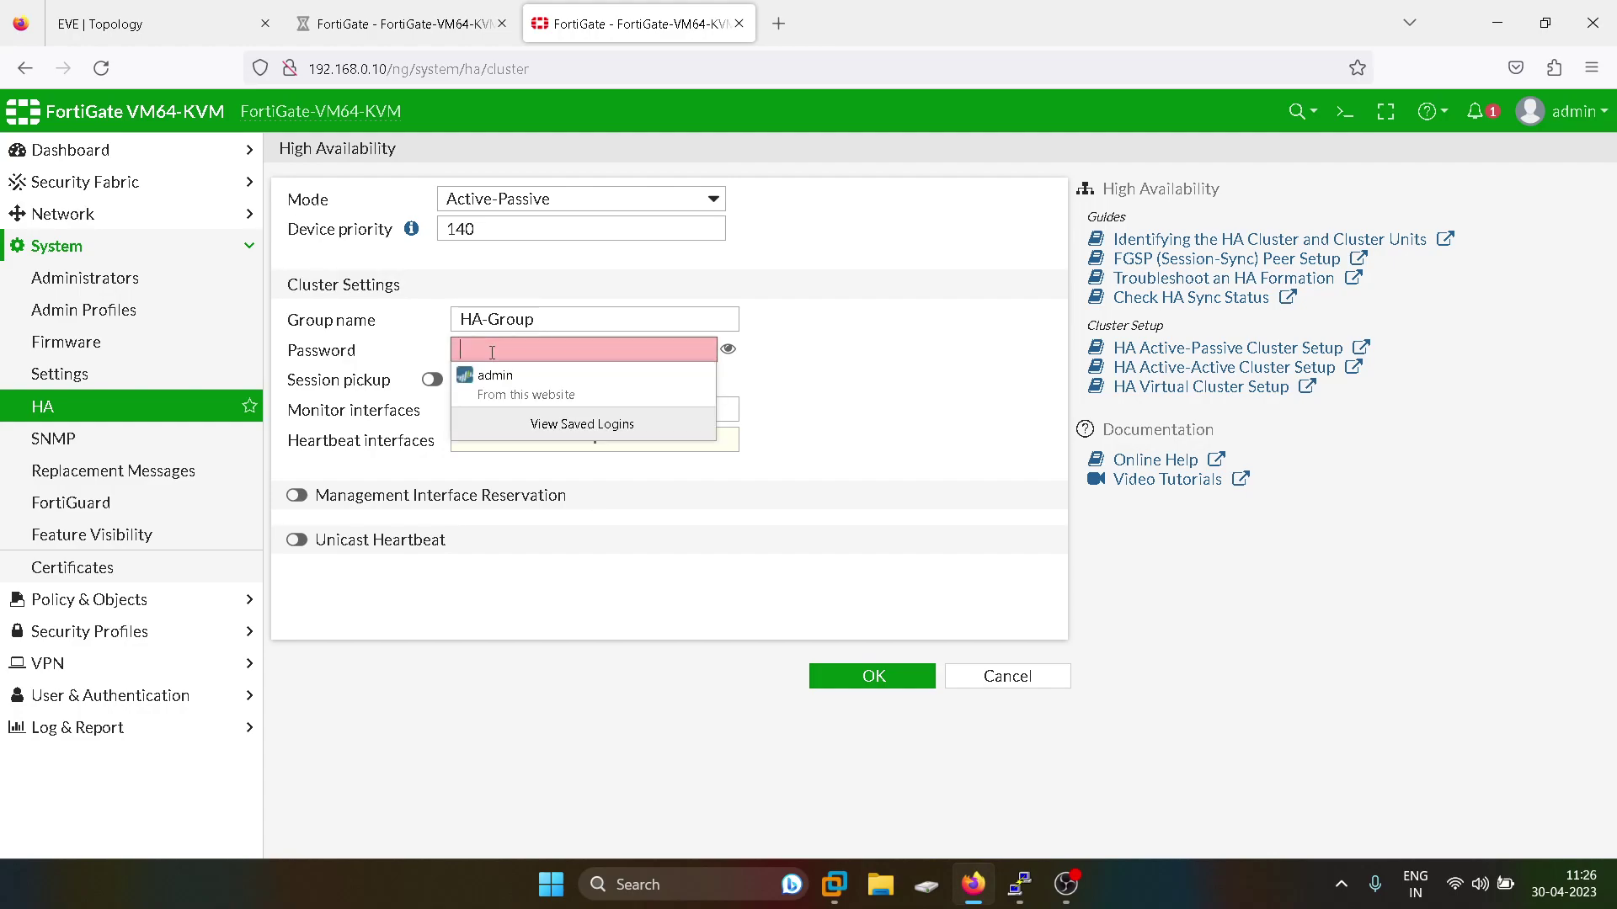
text(f)
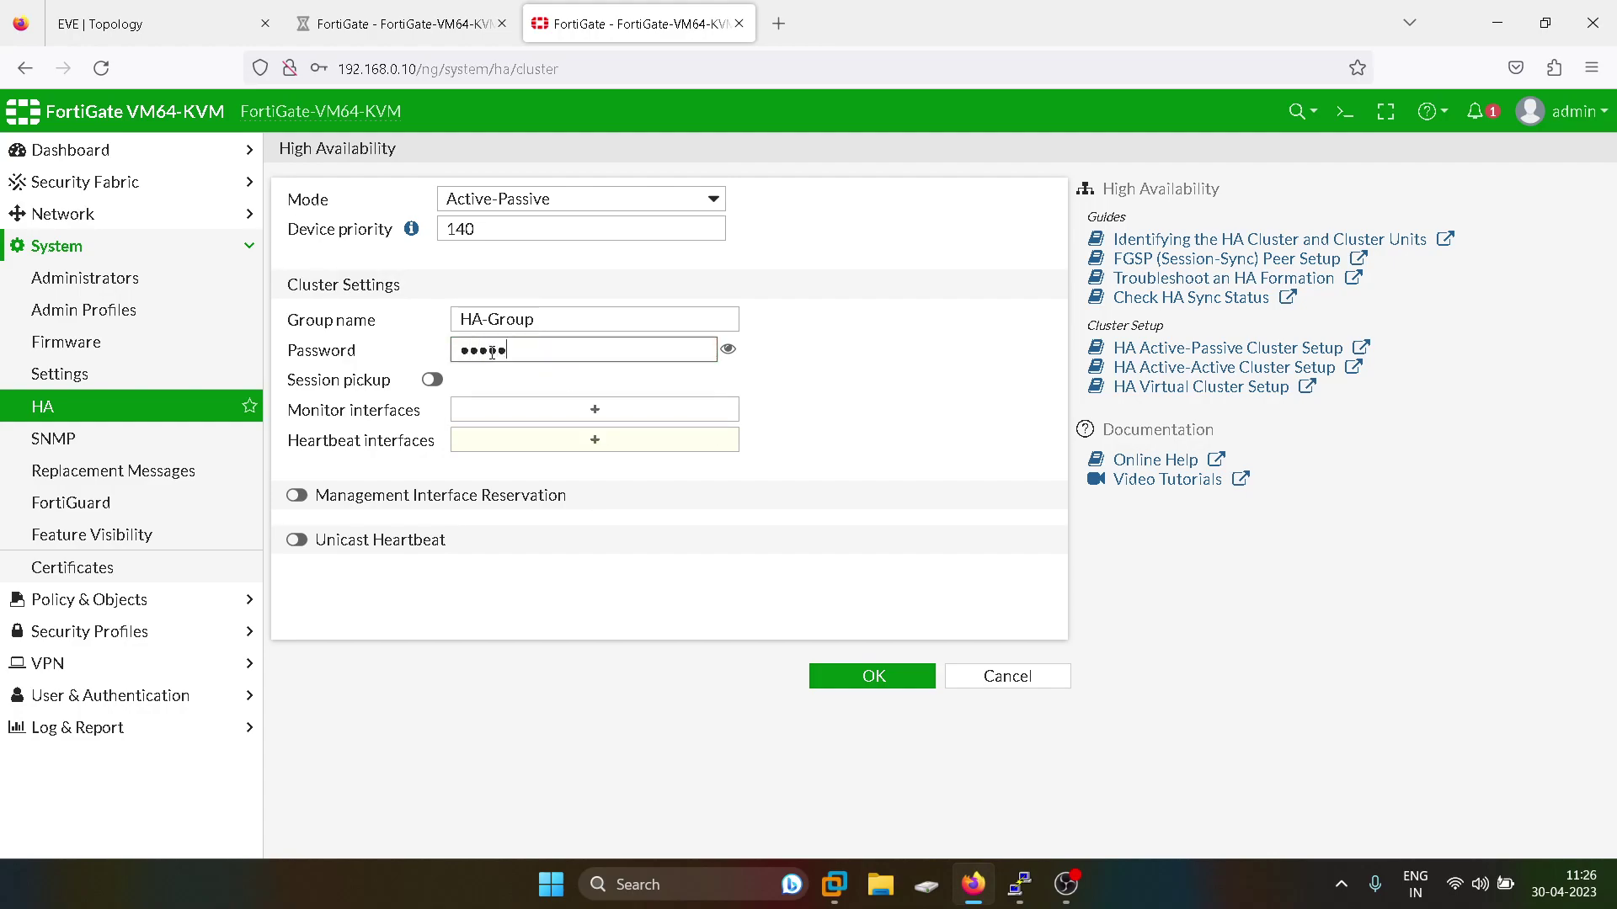
click(432, 380)
- Add port1 and port2 as monitored interfaces
click(589, 419)
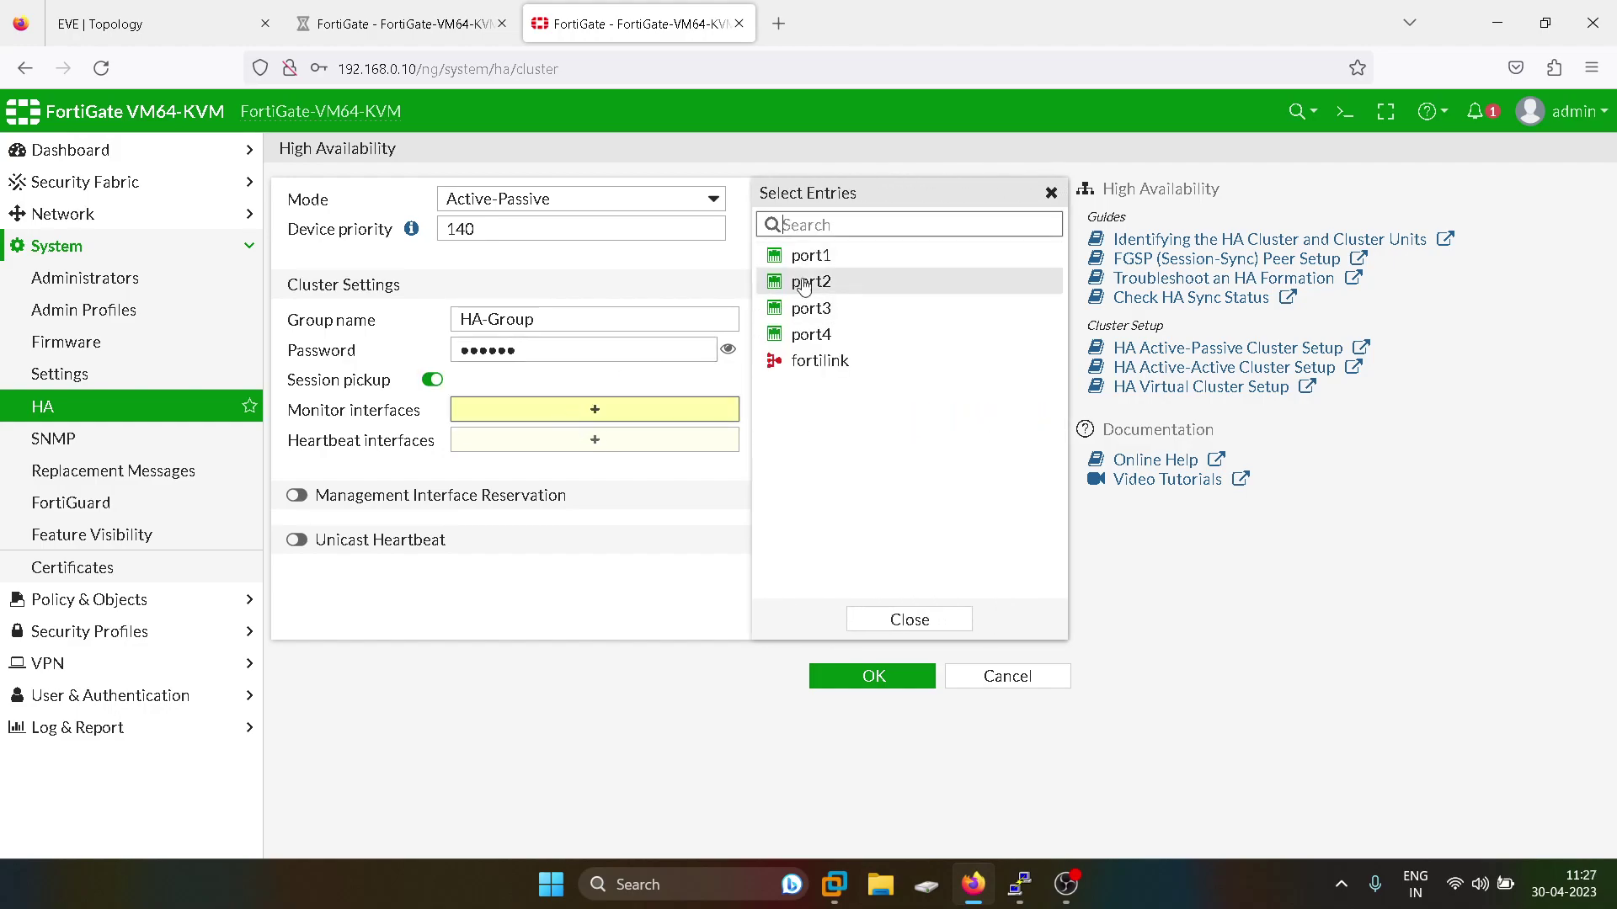
click(810, 255)
click(811, 282)
click(888, 633)
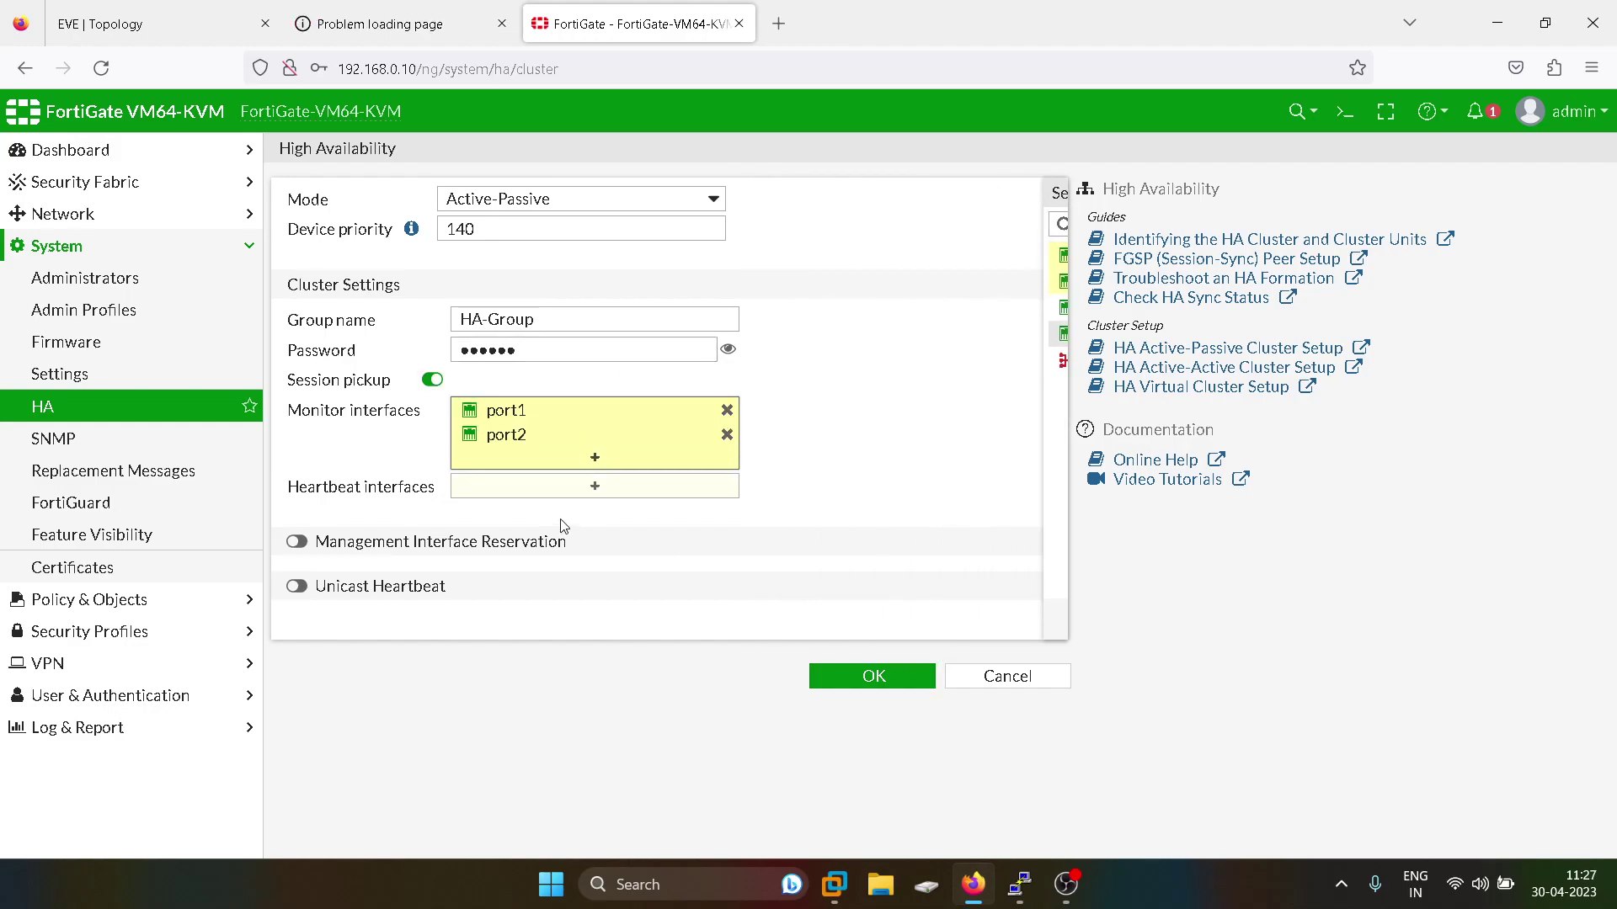
- Add port3 and port4 as heartbeats with priorities 170 and 94, and save the HA configuration
click(581, 491)
click(810, 308)
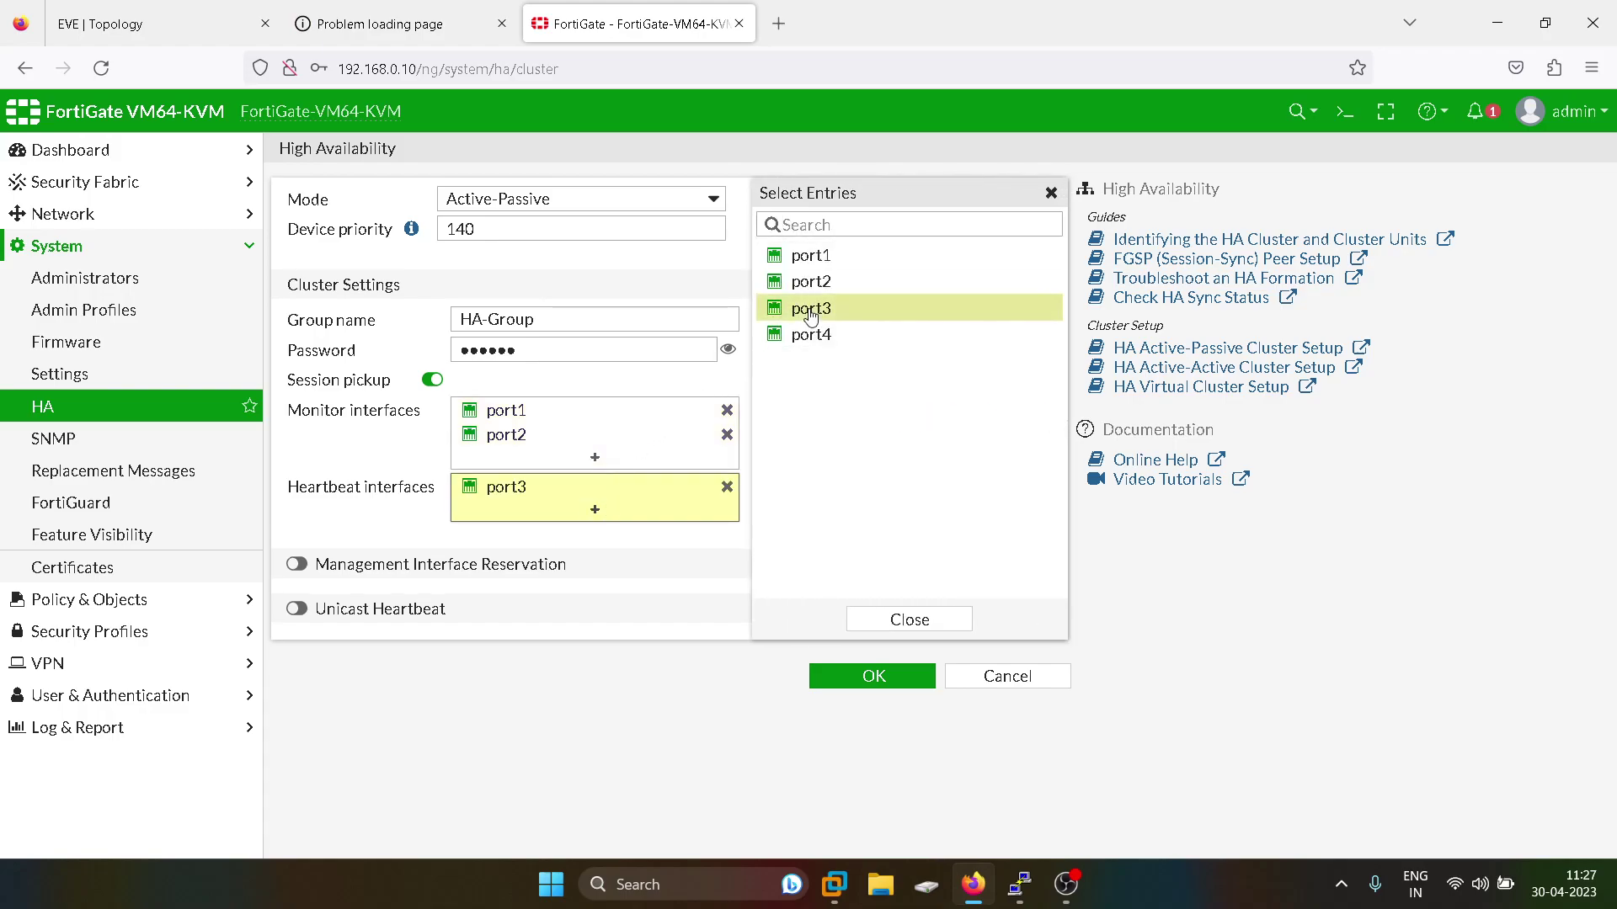
click(810, 334)
click(919, 762)
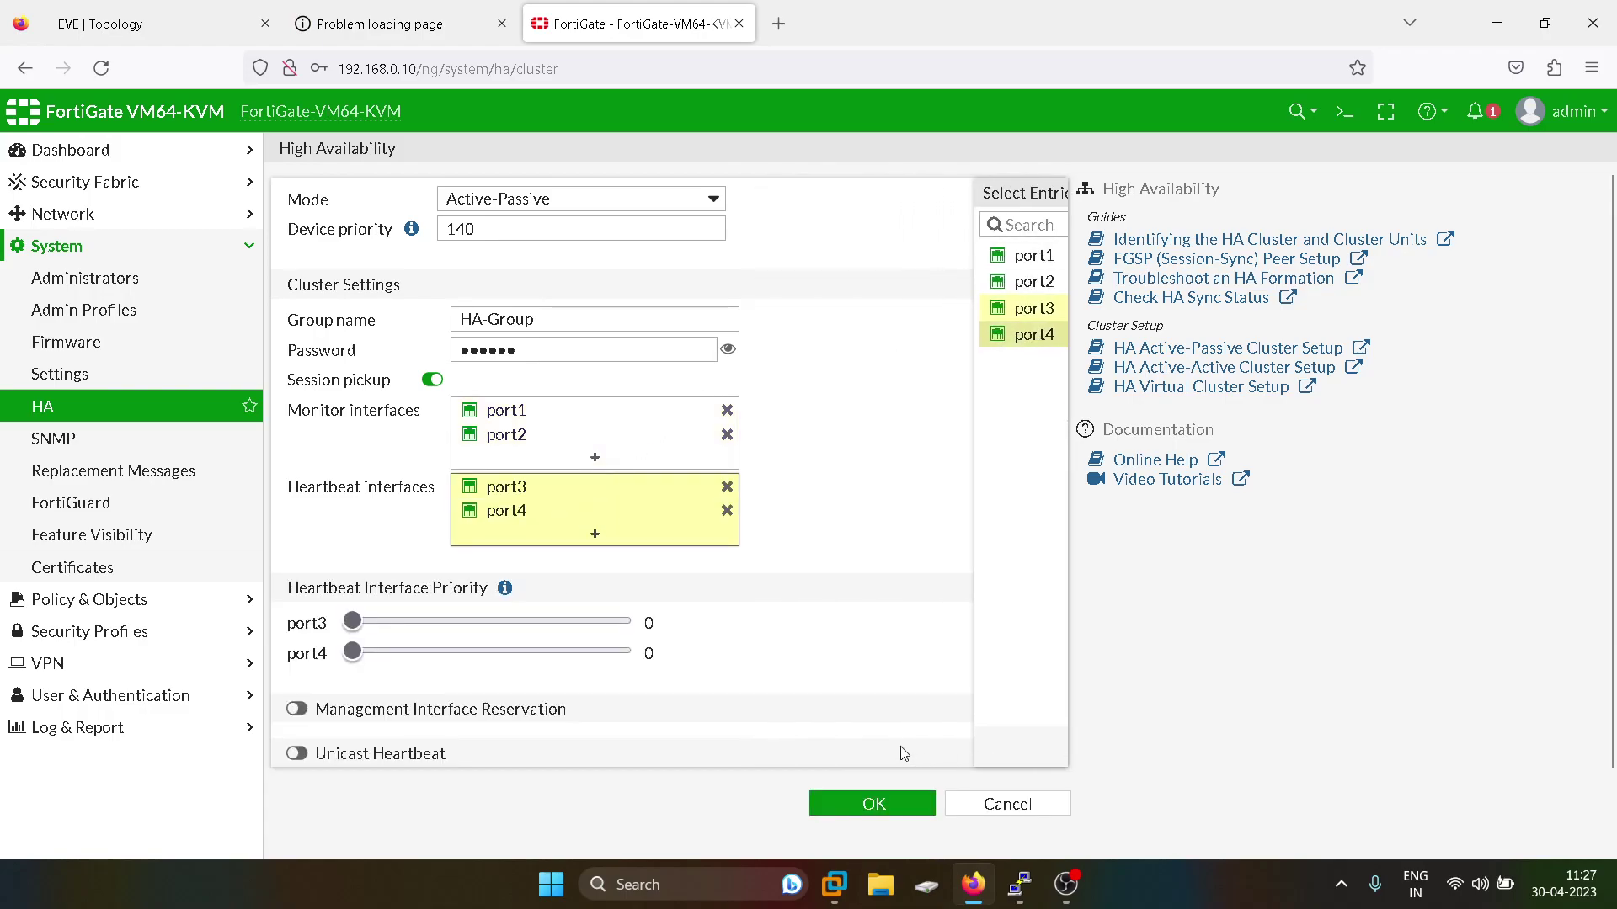
click(459, 622)
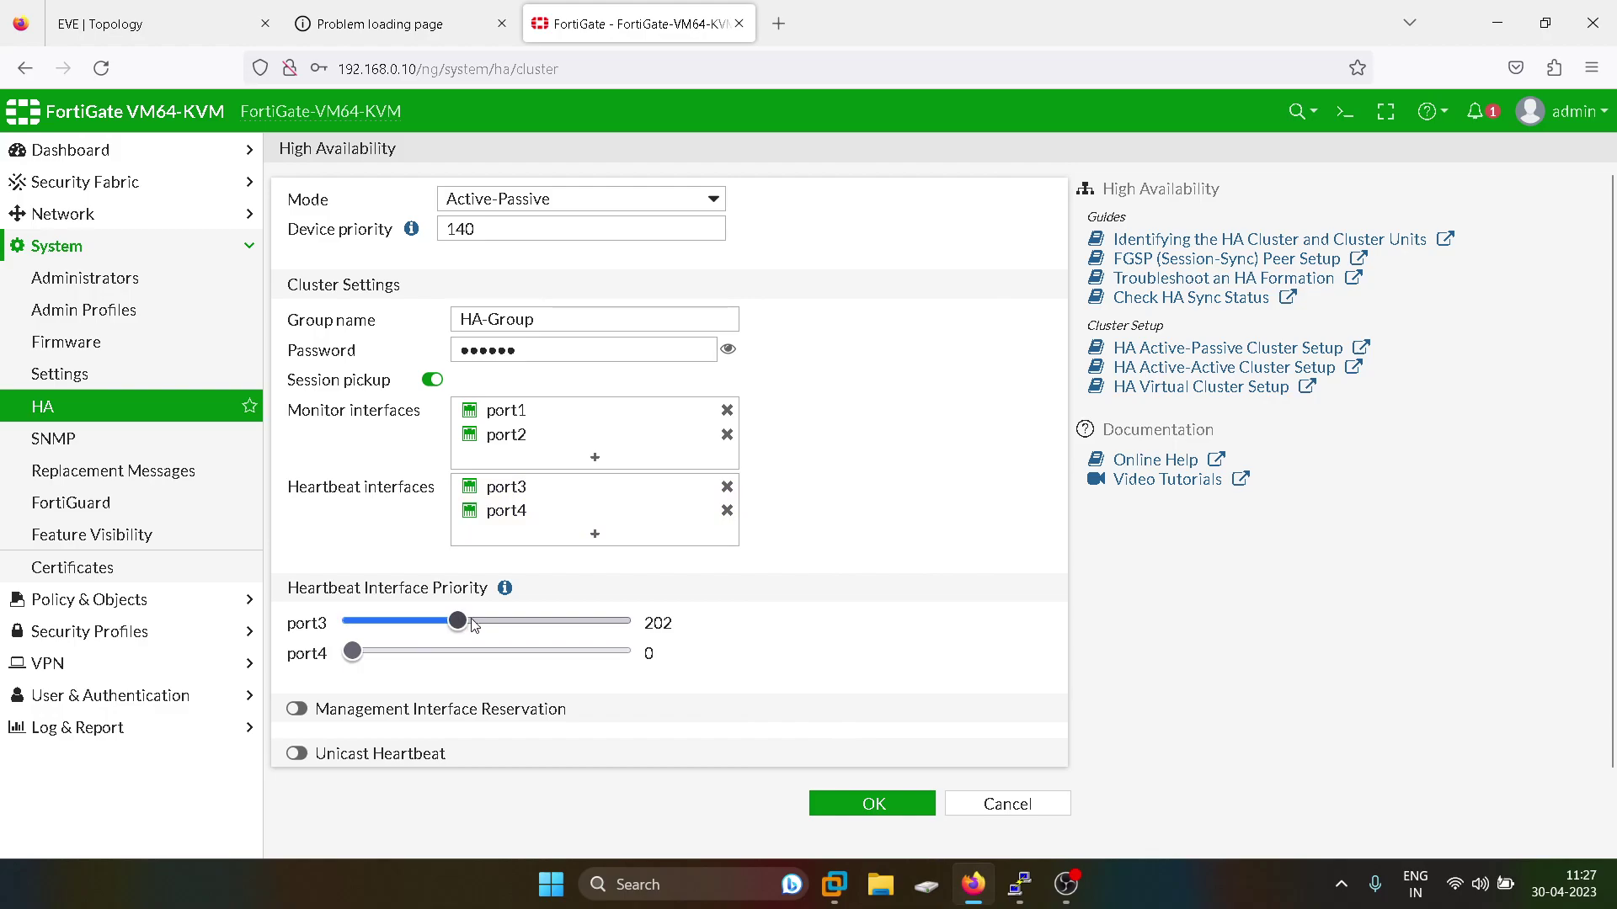
drag(457, 623, 405, 657)
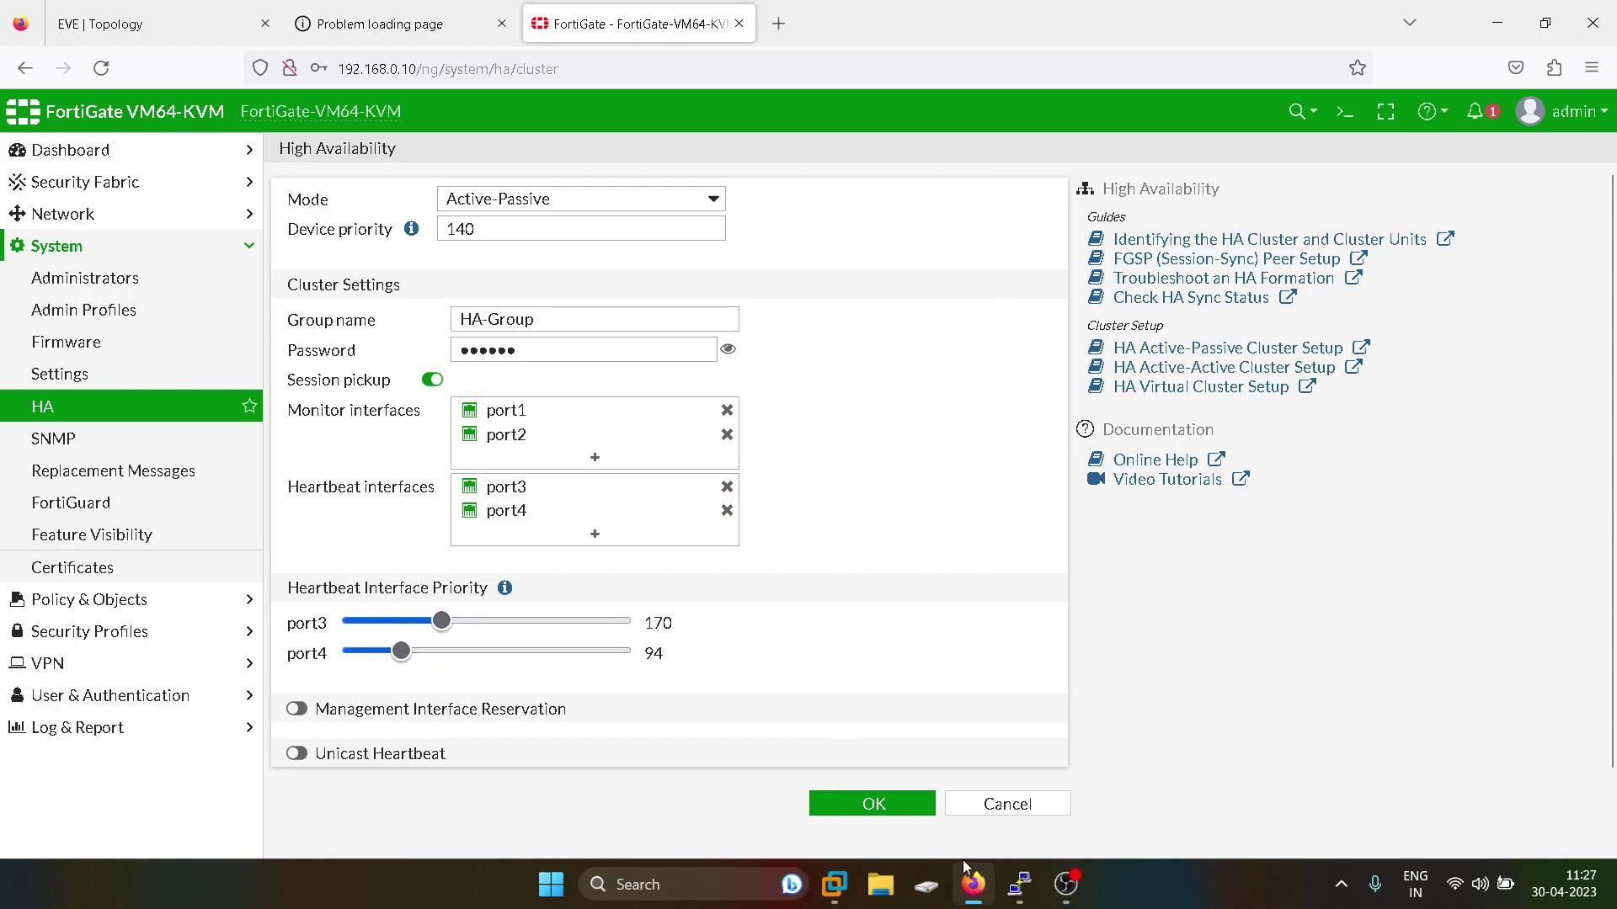
click(888, 808)
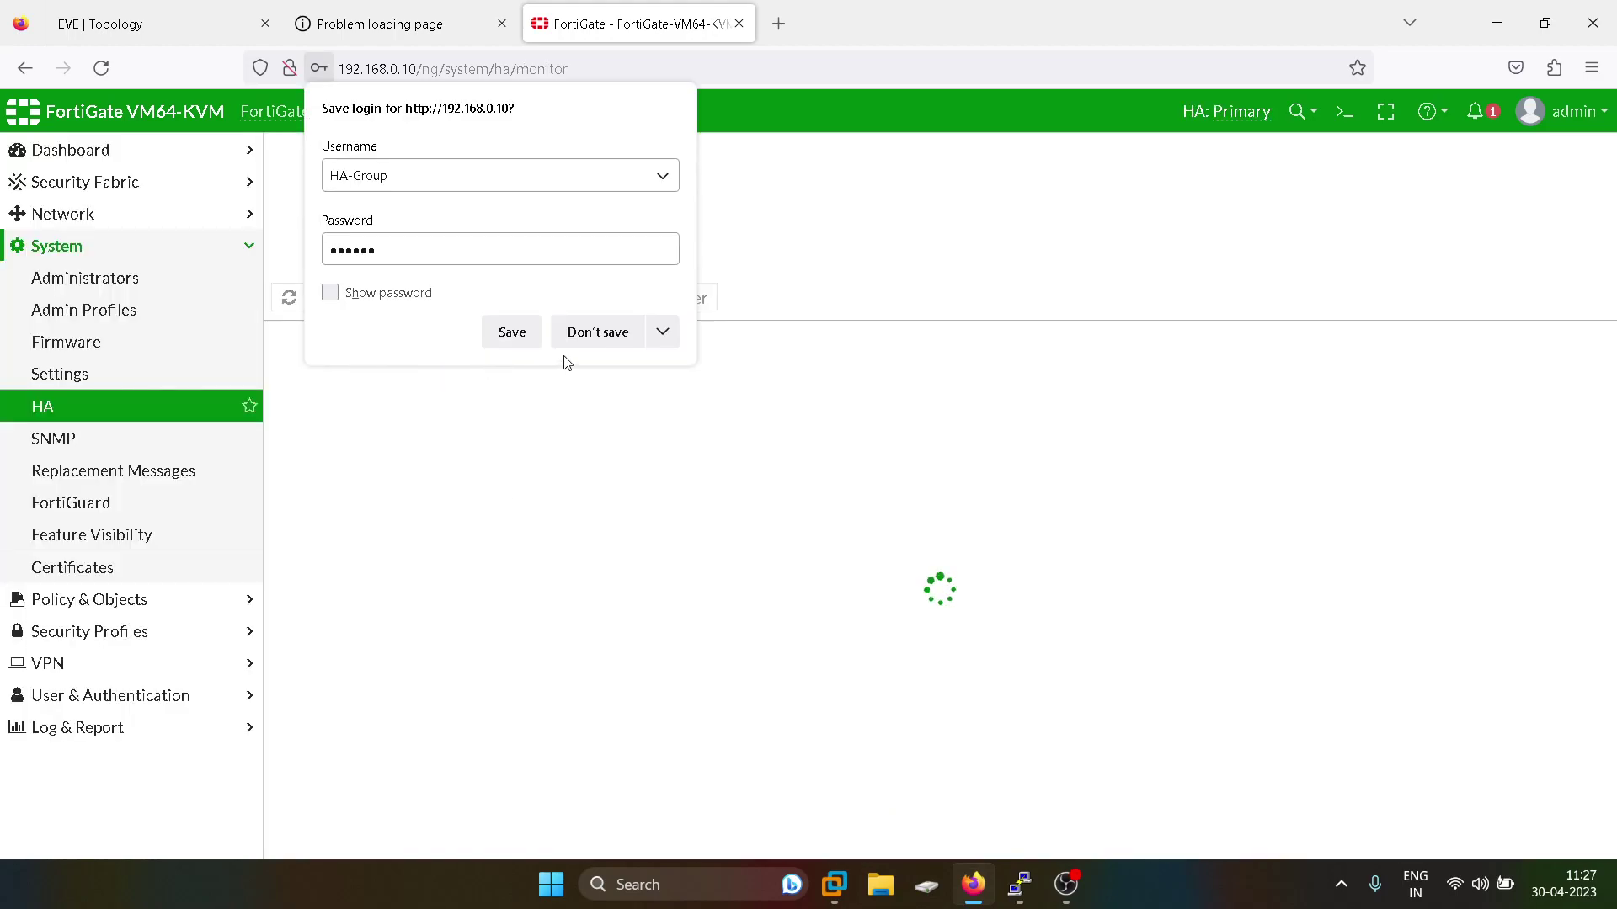
- Decline saving the login, check the 192.168.0.8 tab, and return to the HA monitor
click(592, 333)
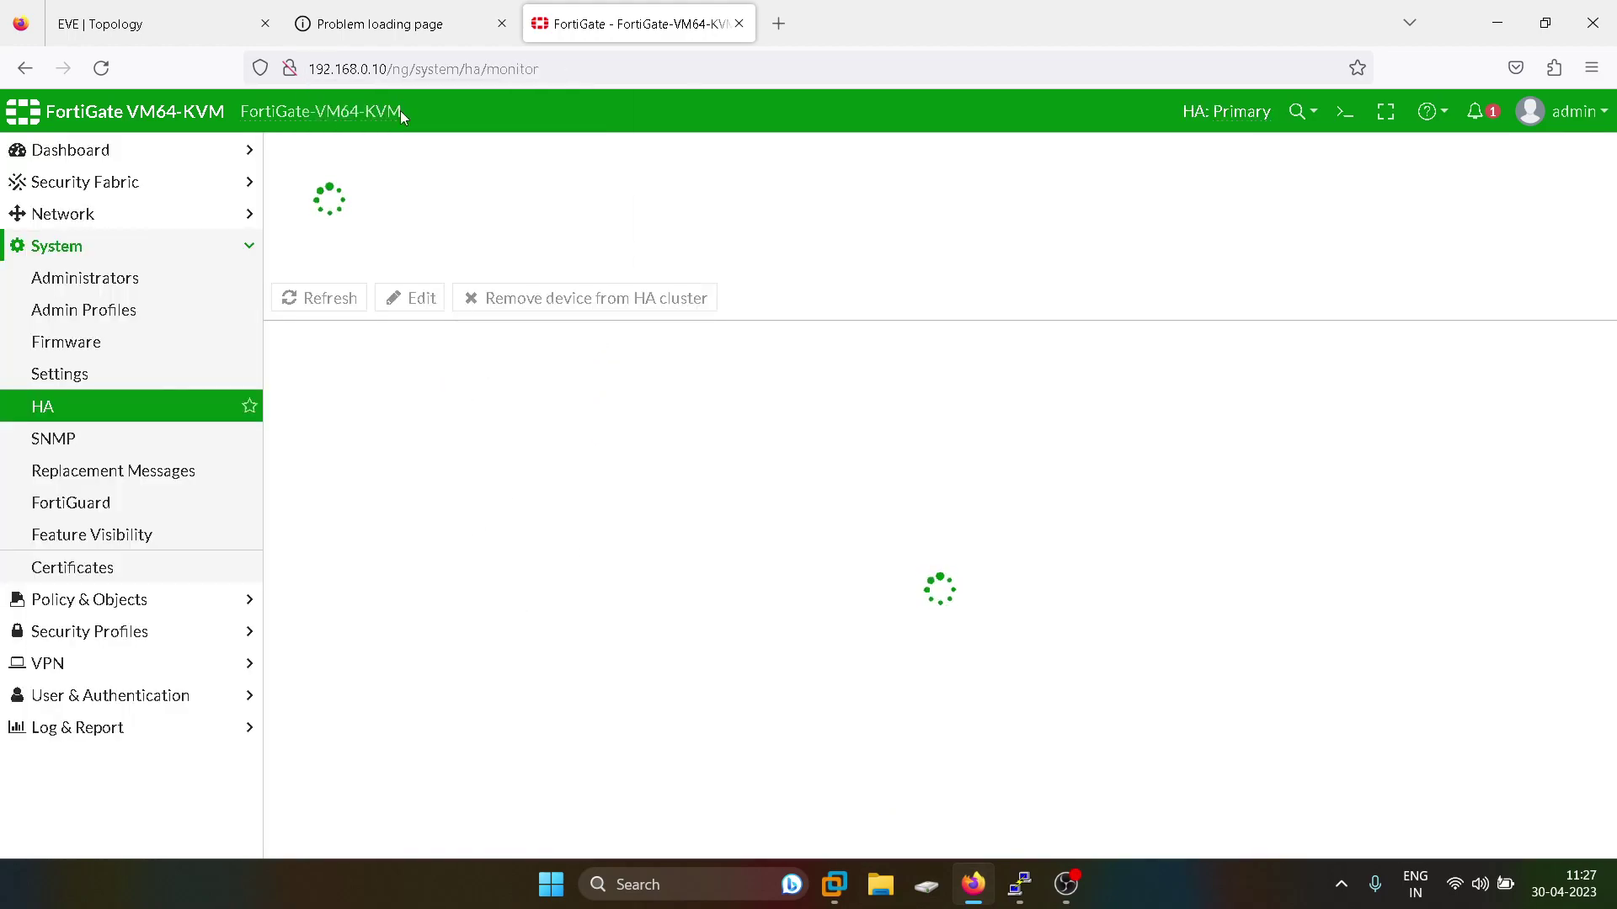
click(380, 8)
click(587, 12)
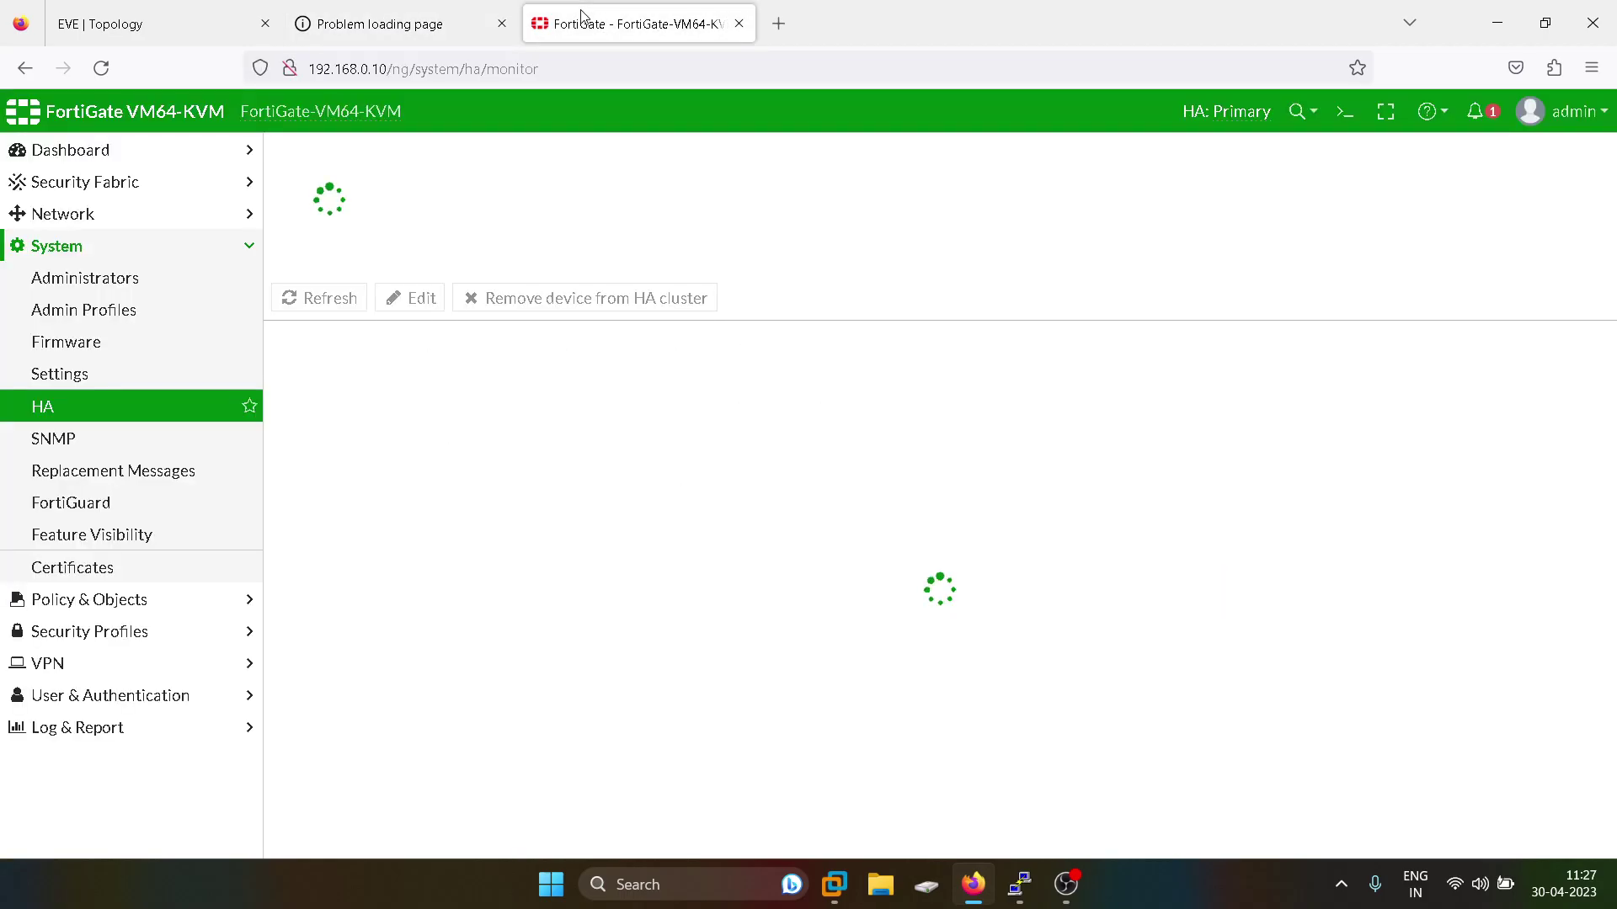
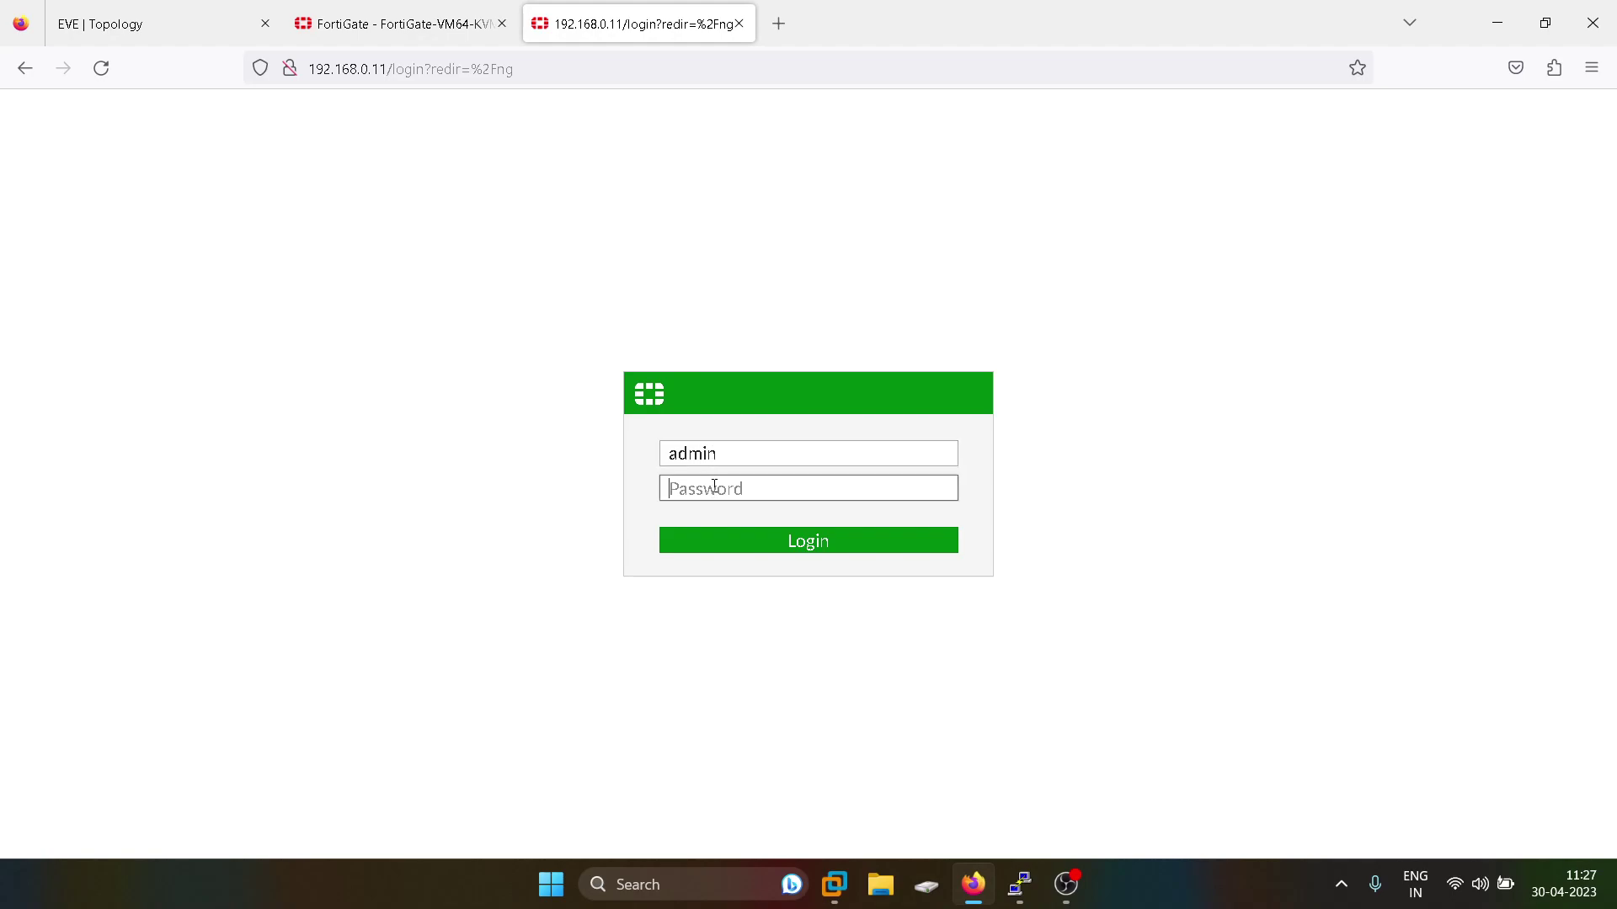
- Log in to the 192.168.0.11 FortiGate web interface without saving the login in the browser
text(ad)
click(806, 543)
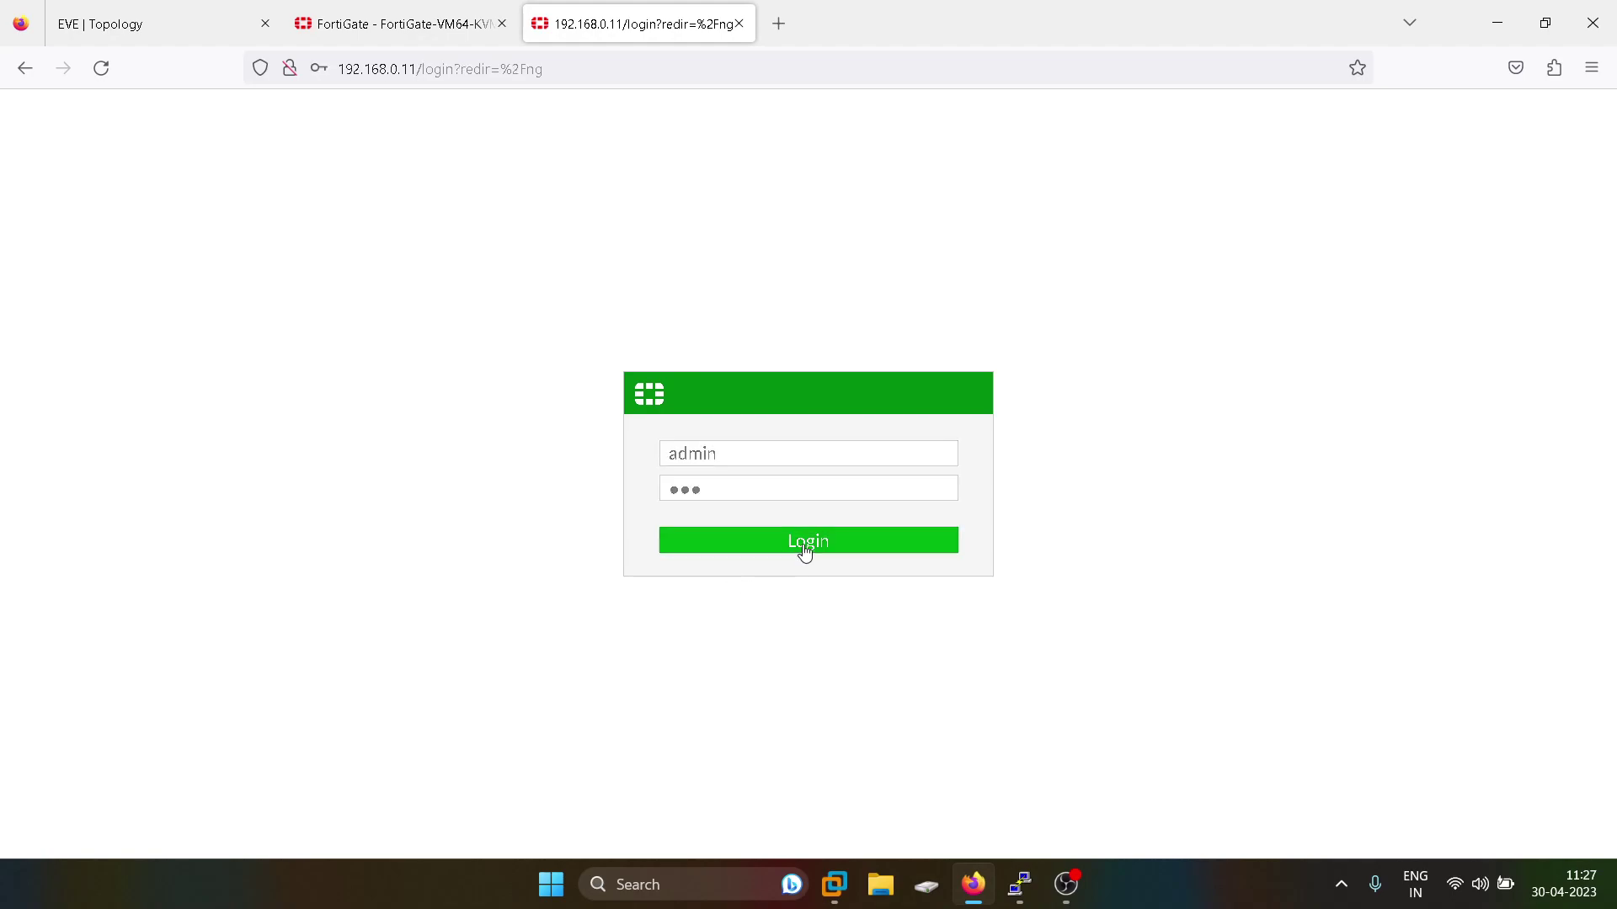
click(633, 333)
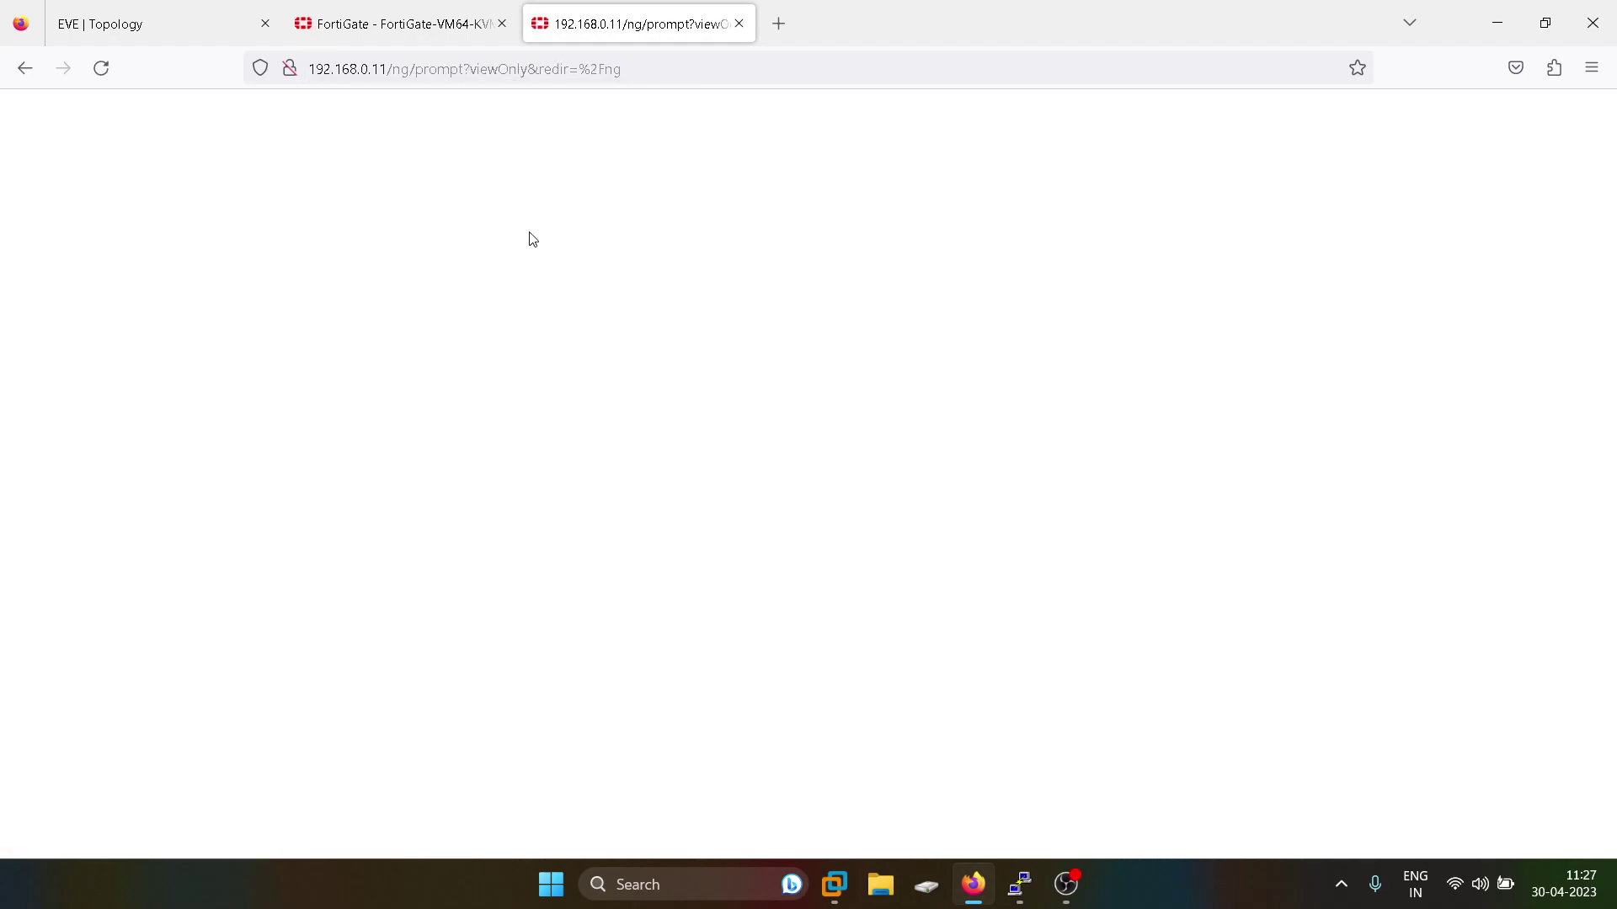
- Reorder the browser tabs and close the disconnected 192.168.0.10 FortiGate tab
click(396, 23)
drag(566, 23, 407, 23)
click(566, 26)
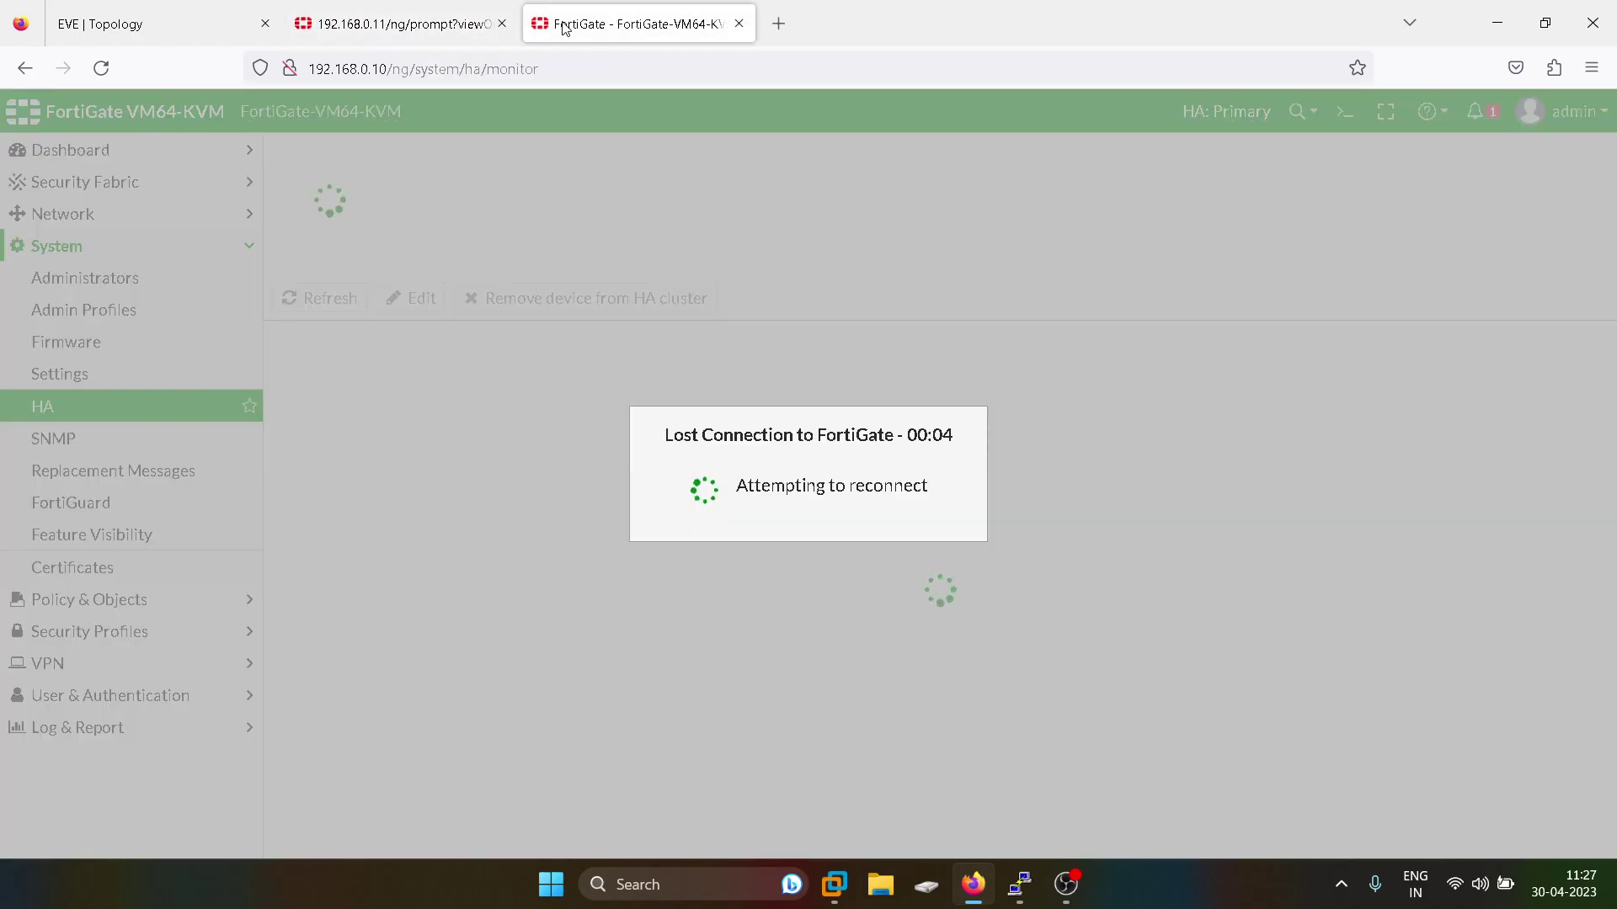
click(739, 23)
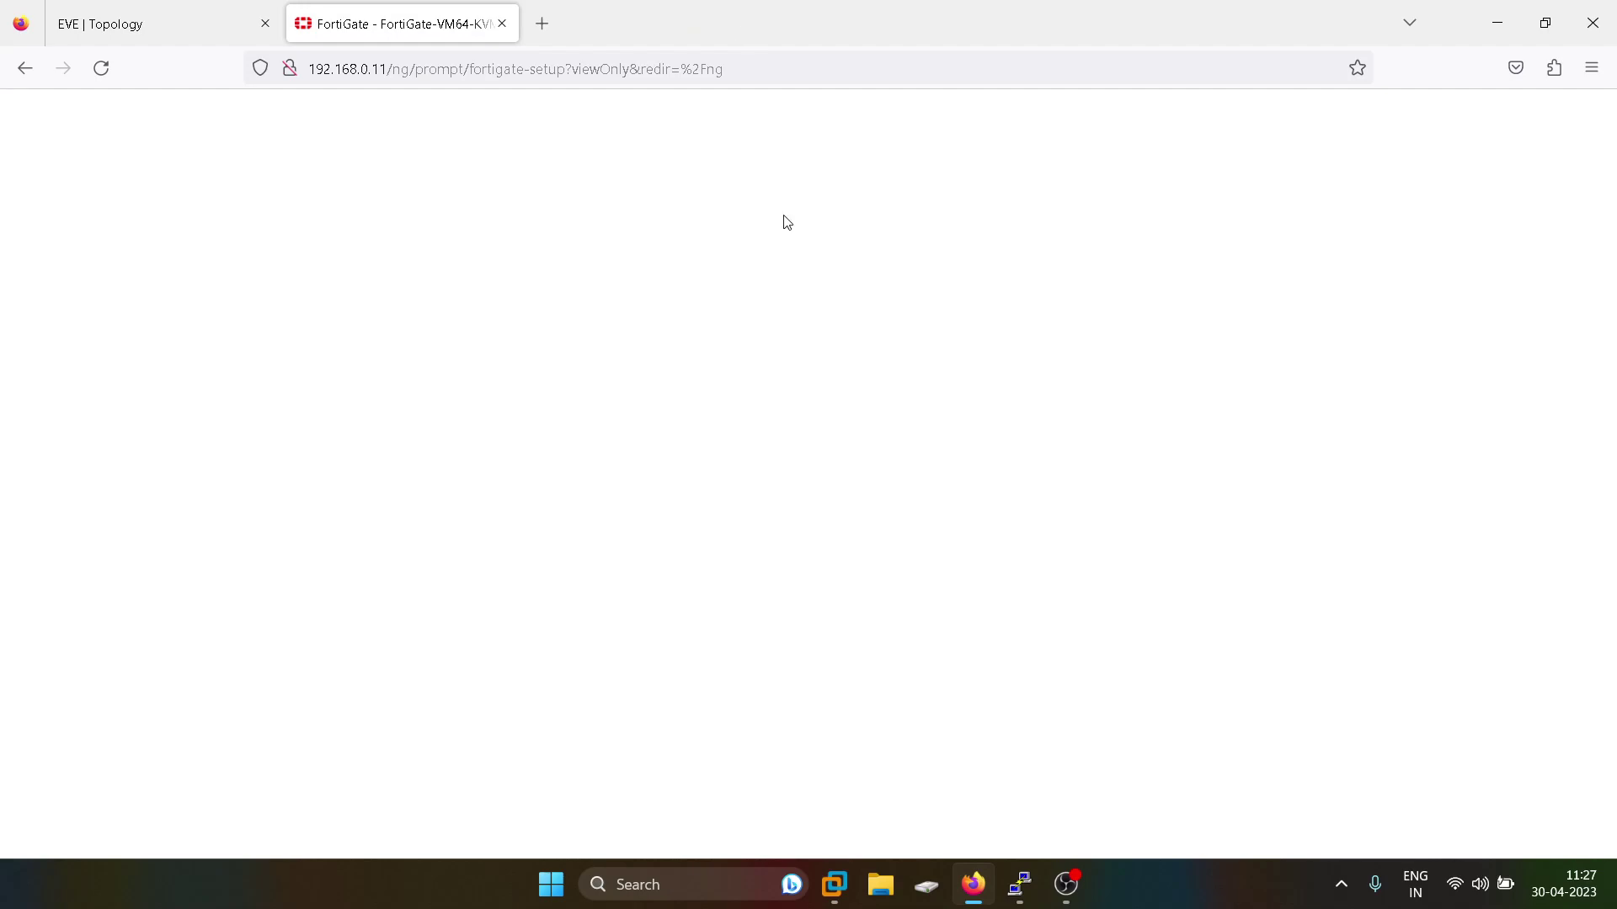
- Log back in as admin on the Fortinet2 PuTTY console, then return to the browser
mouse_move(992, 891)
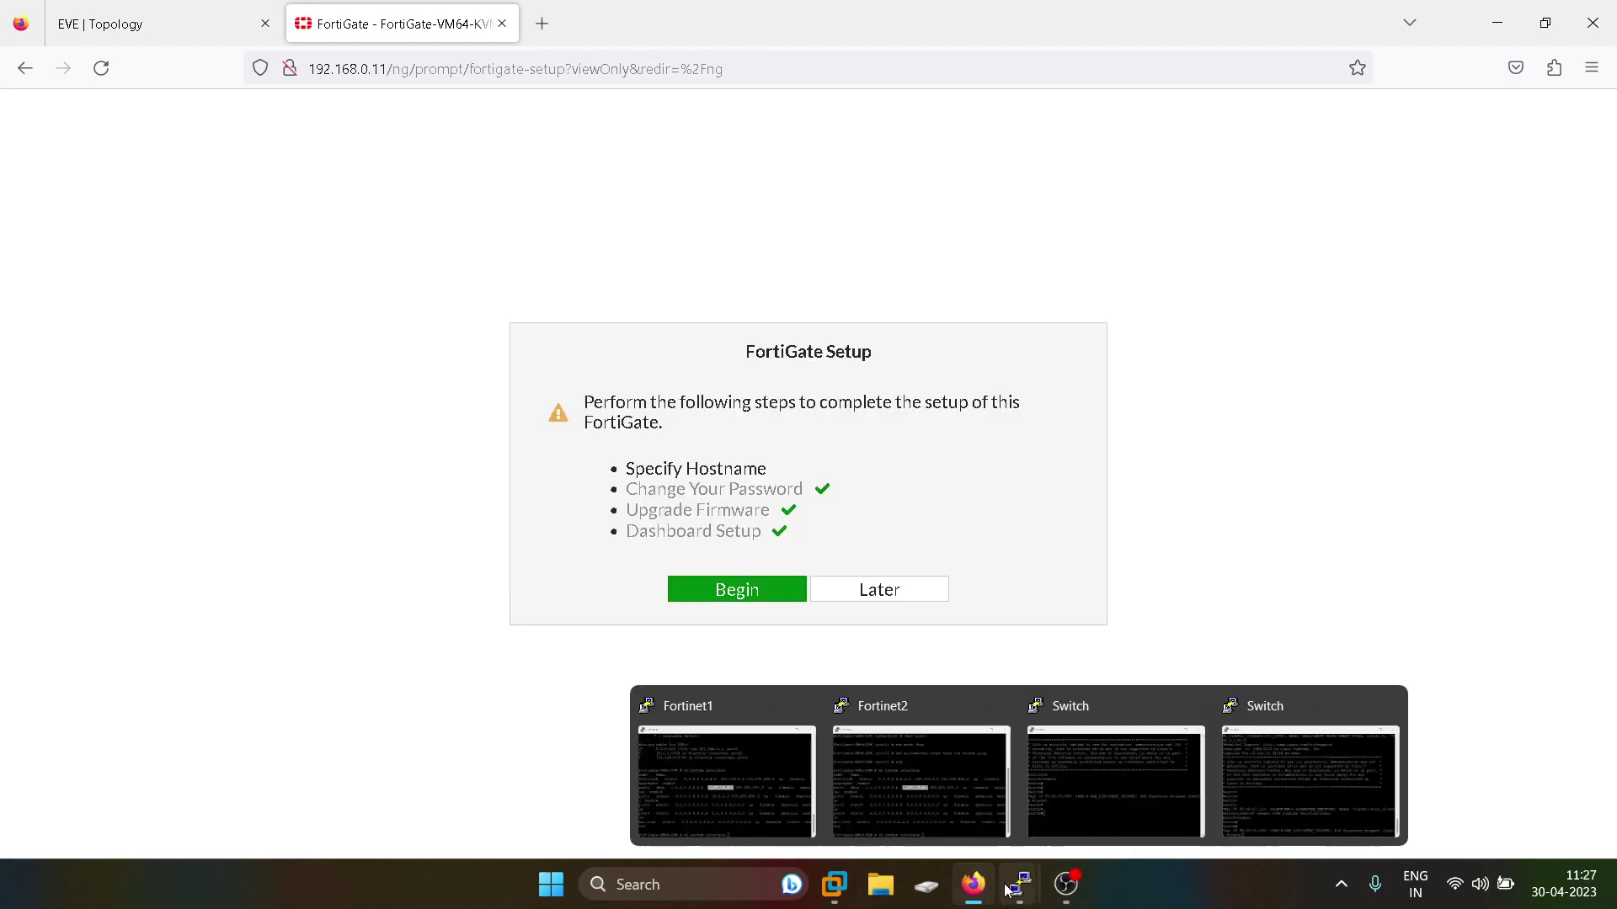
click(920, 771)
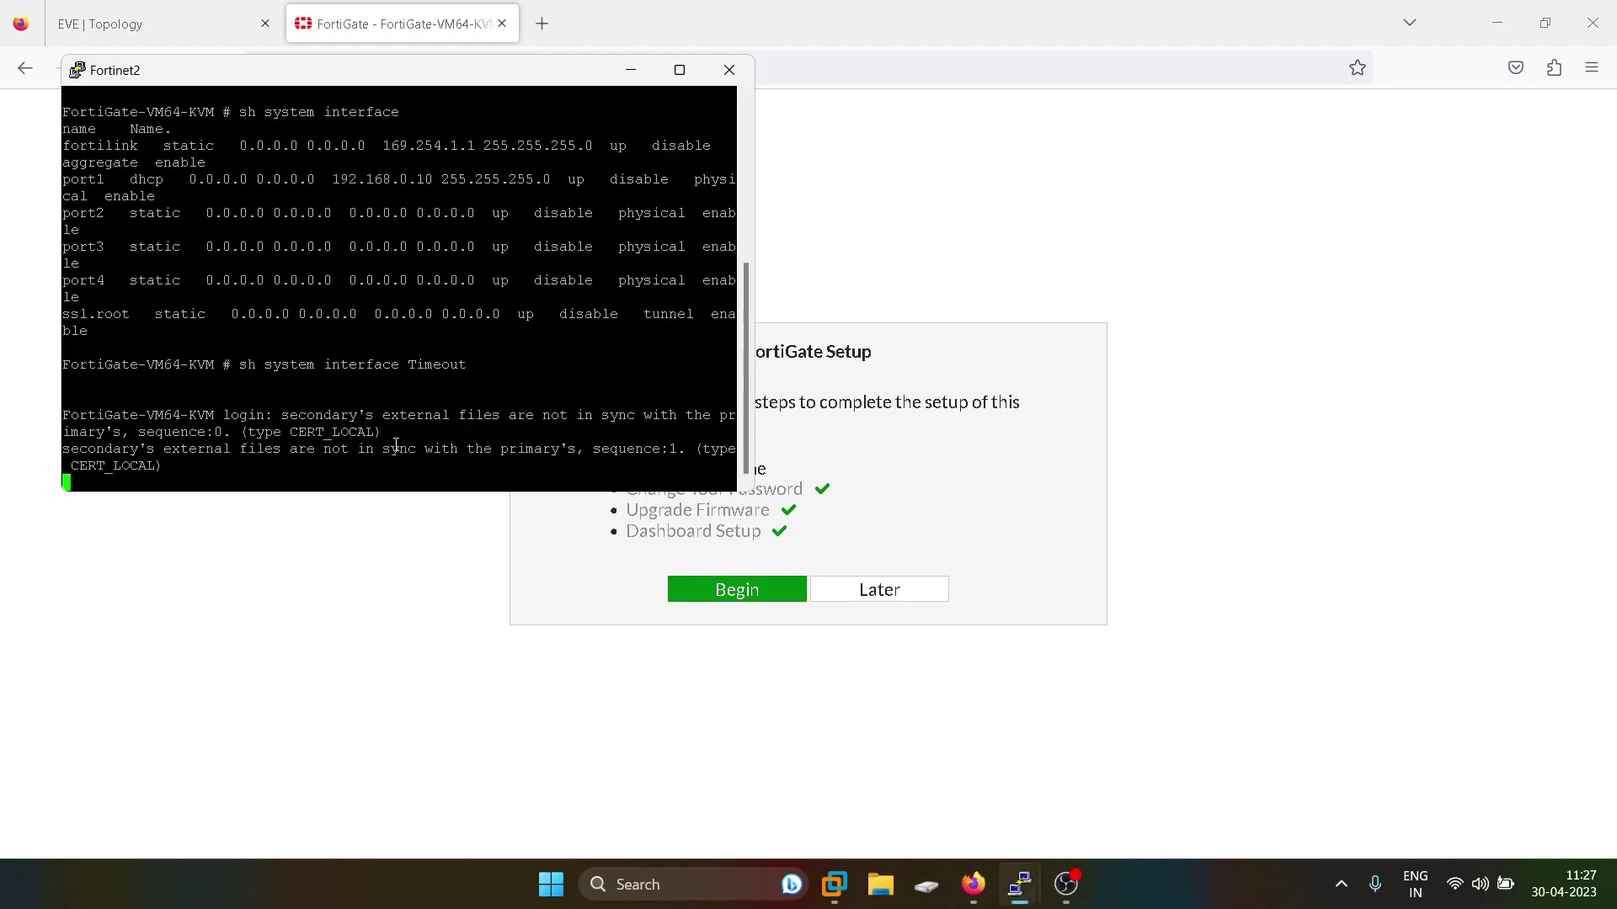
key(Return)
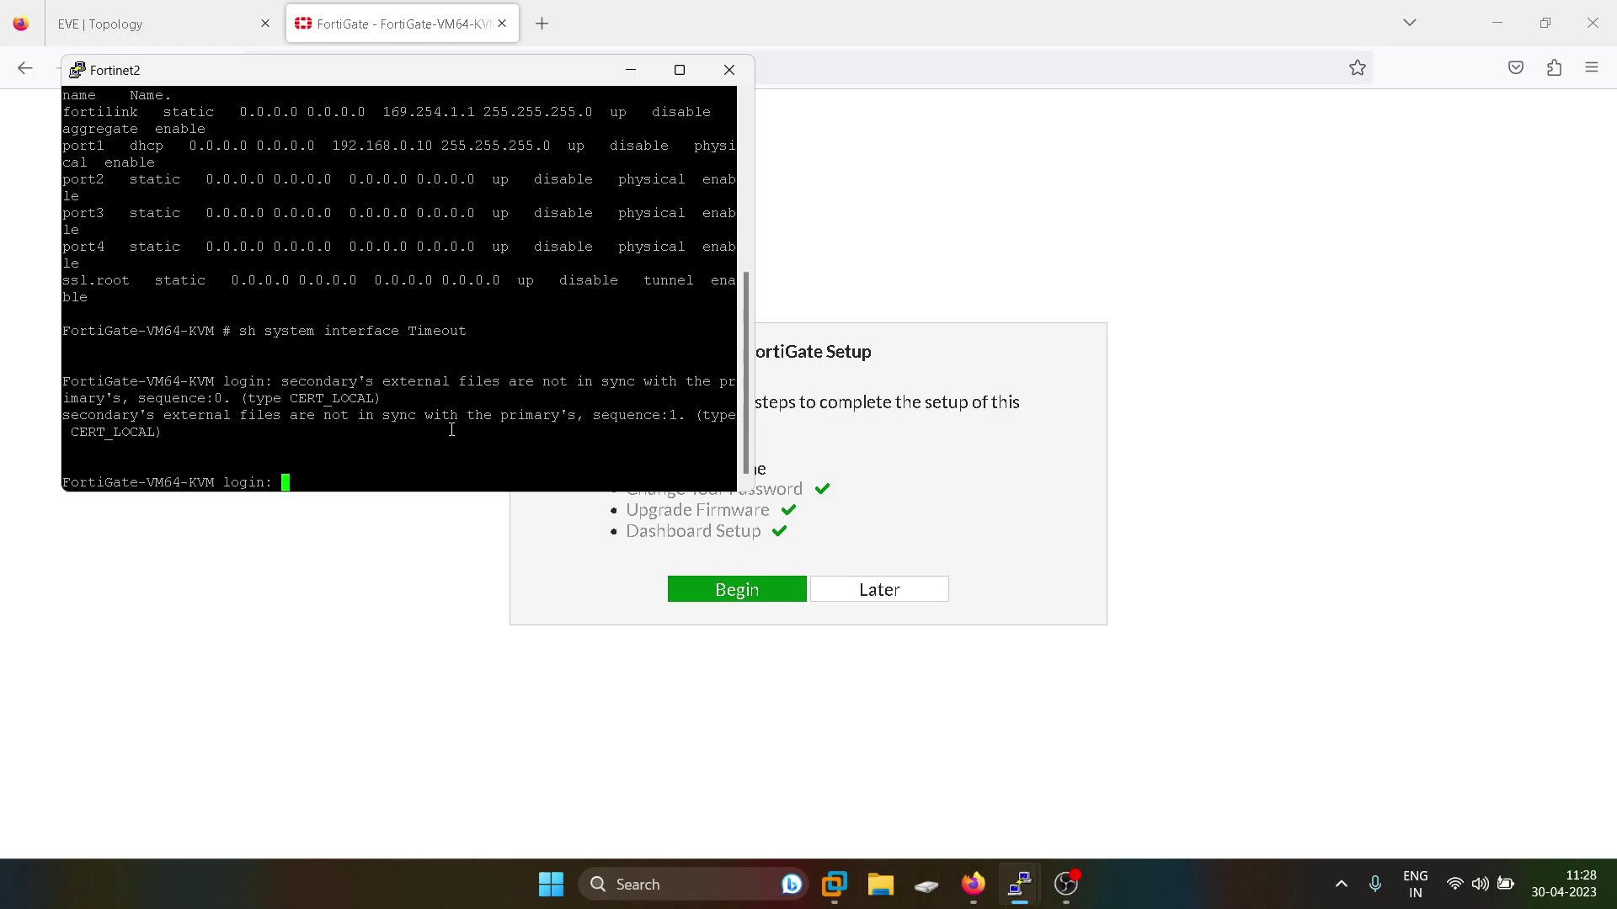
text(admin)
key(Return)
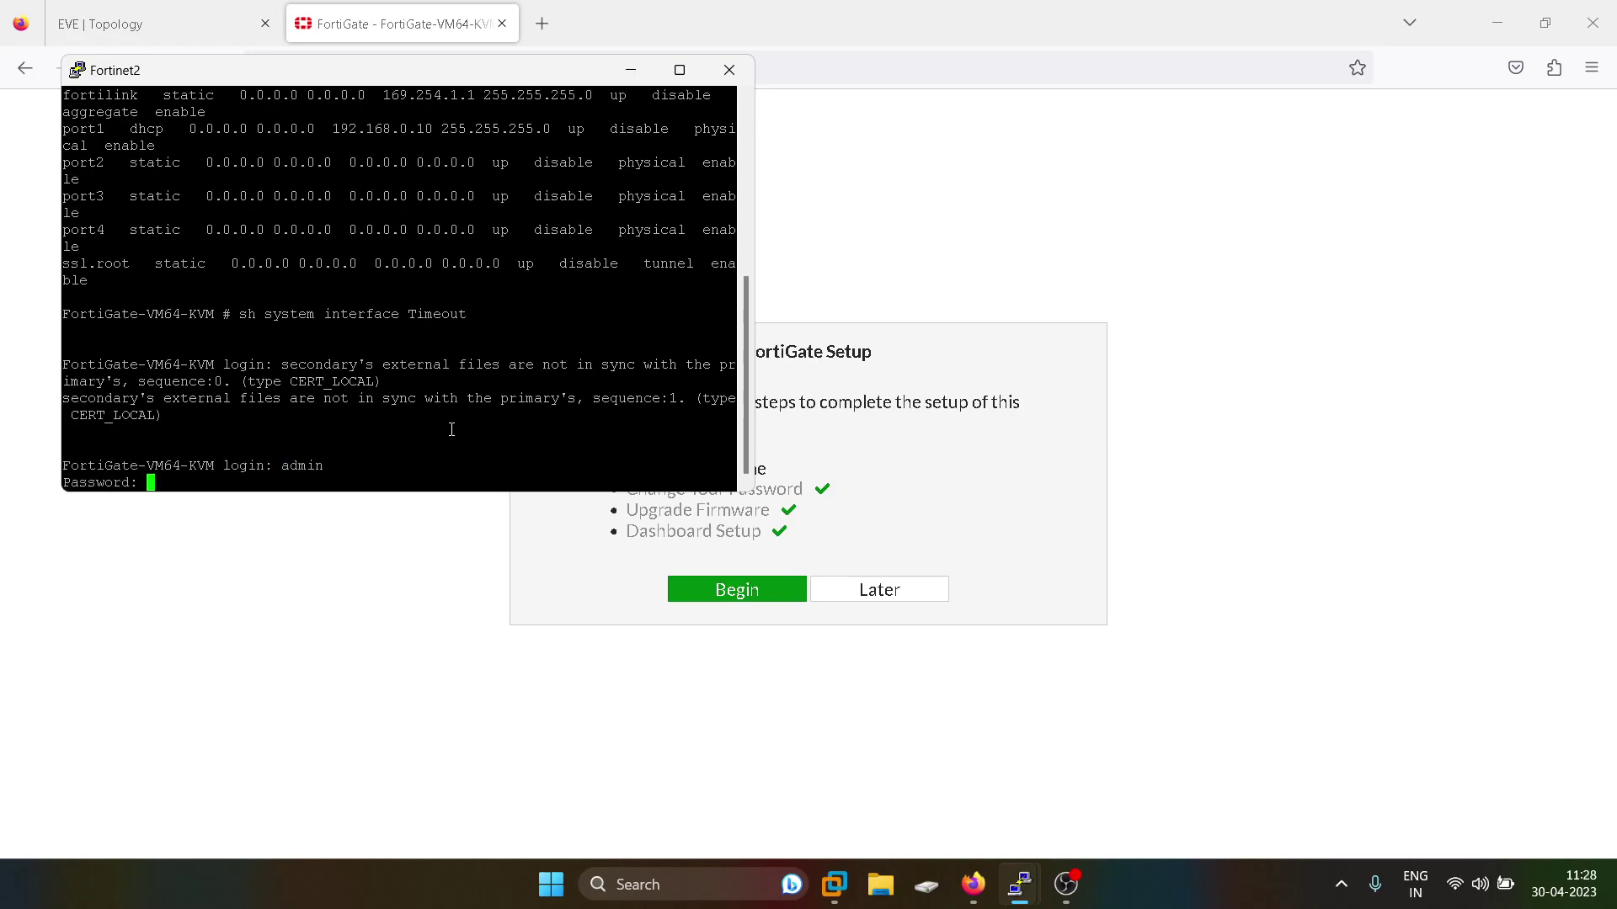
key(Return)
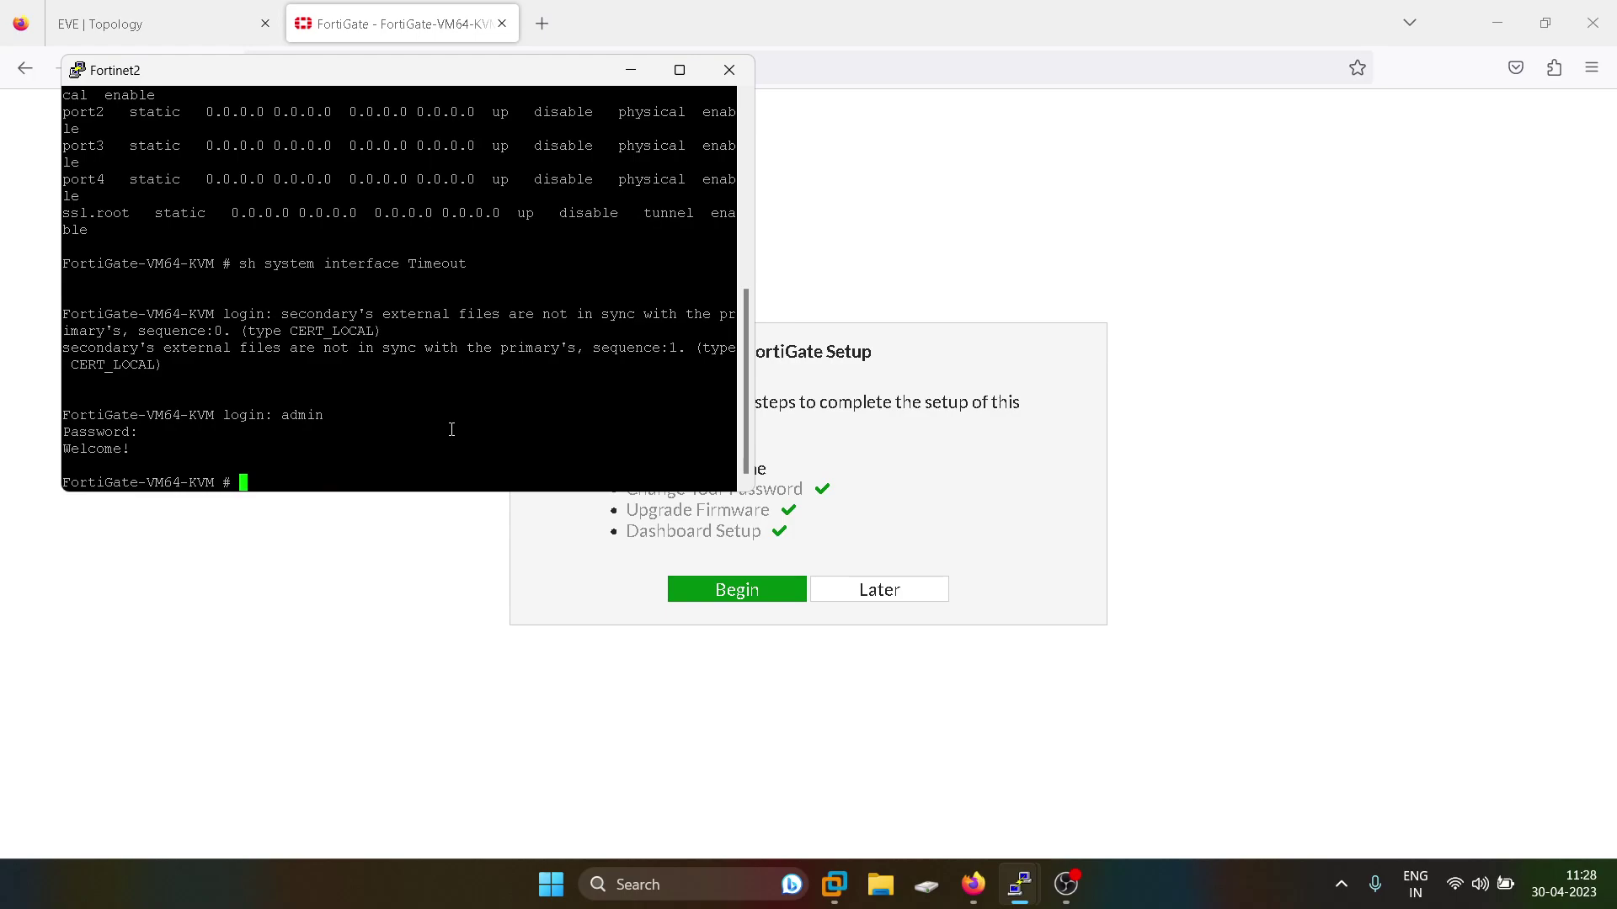
click(998, 263)
- Dismiss the setup and FortiOS 6.4.4 welcome dialogs, open System > HA, and review the cluster settings
click(878, 588)
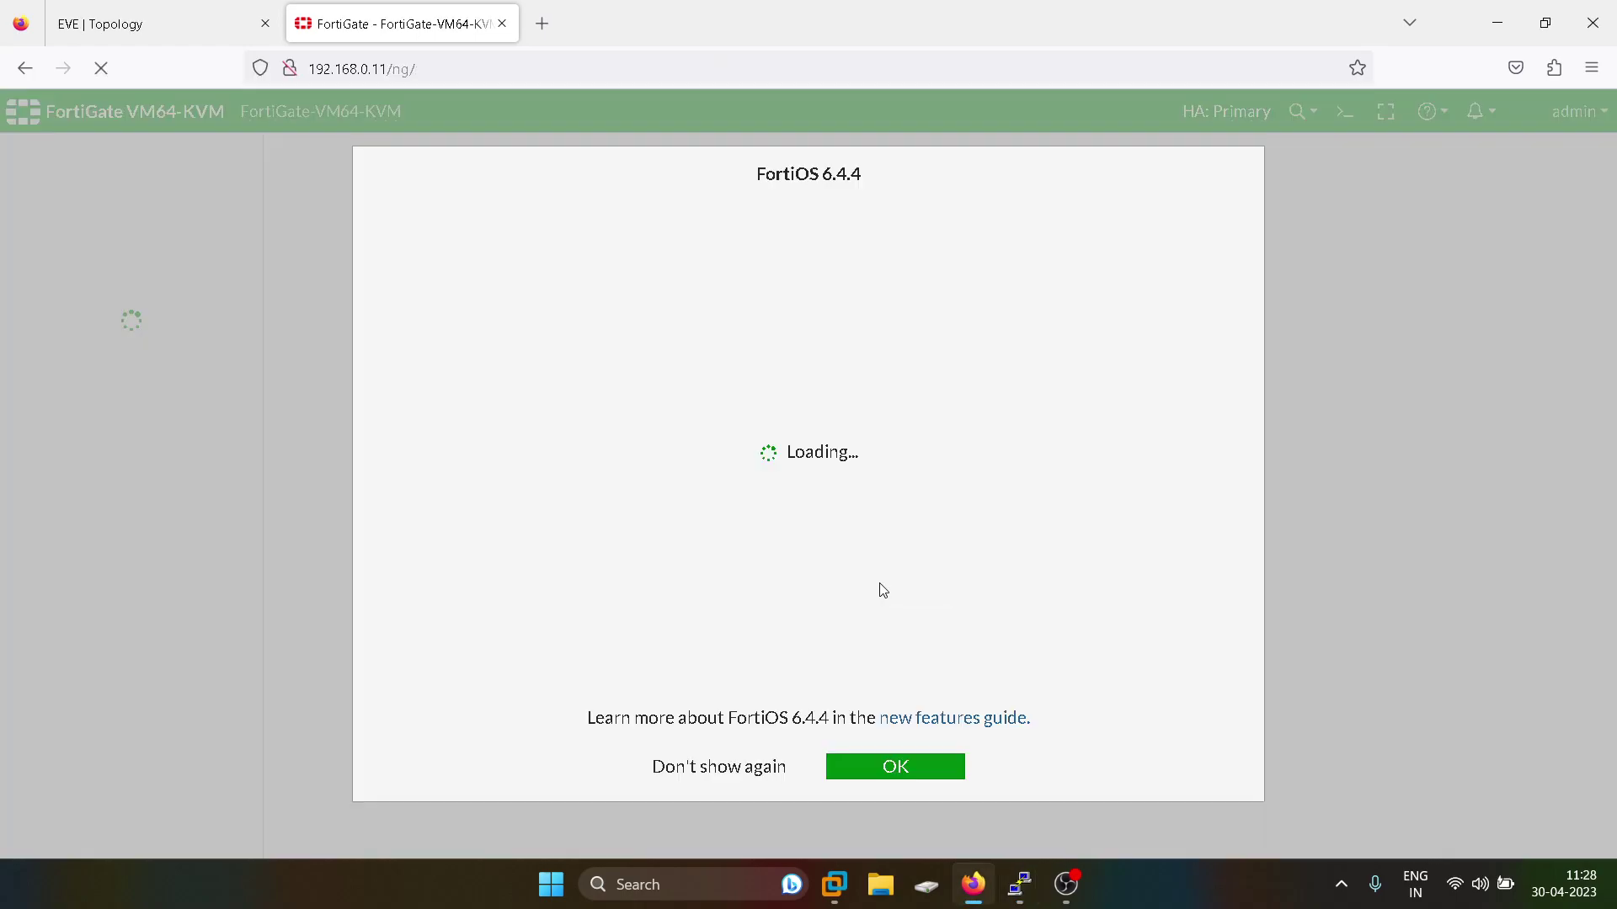
click(896, 767)
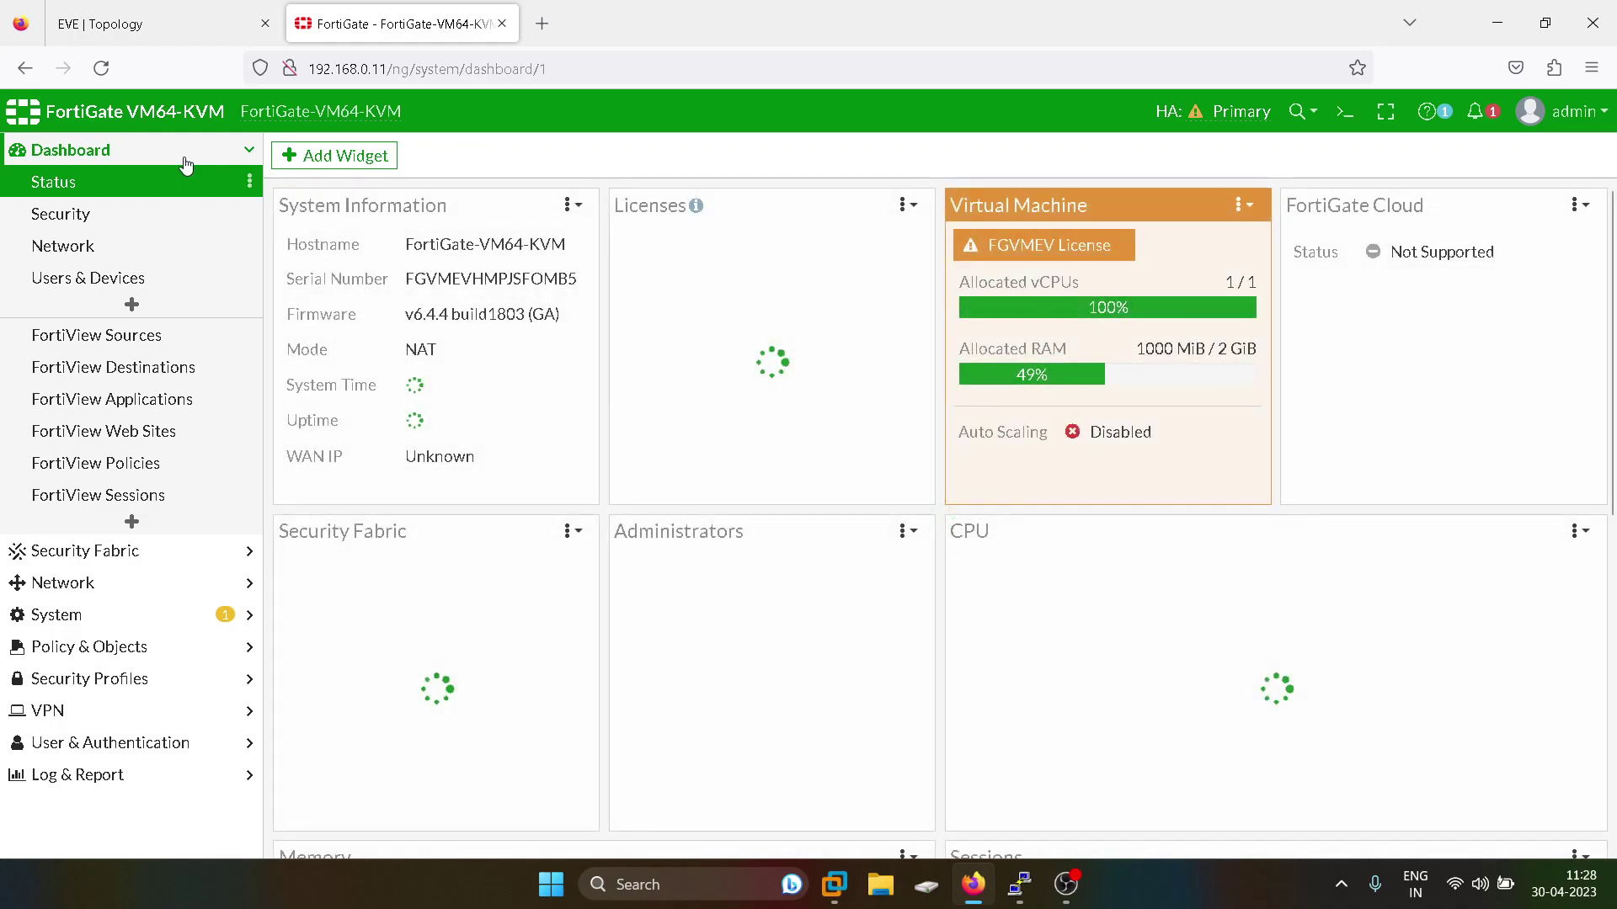
click(117, 246)
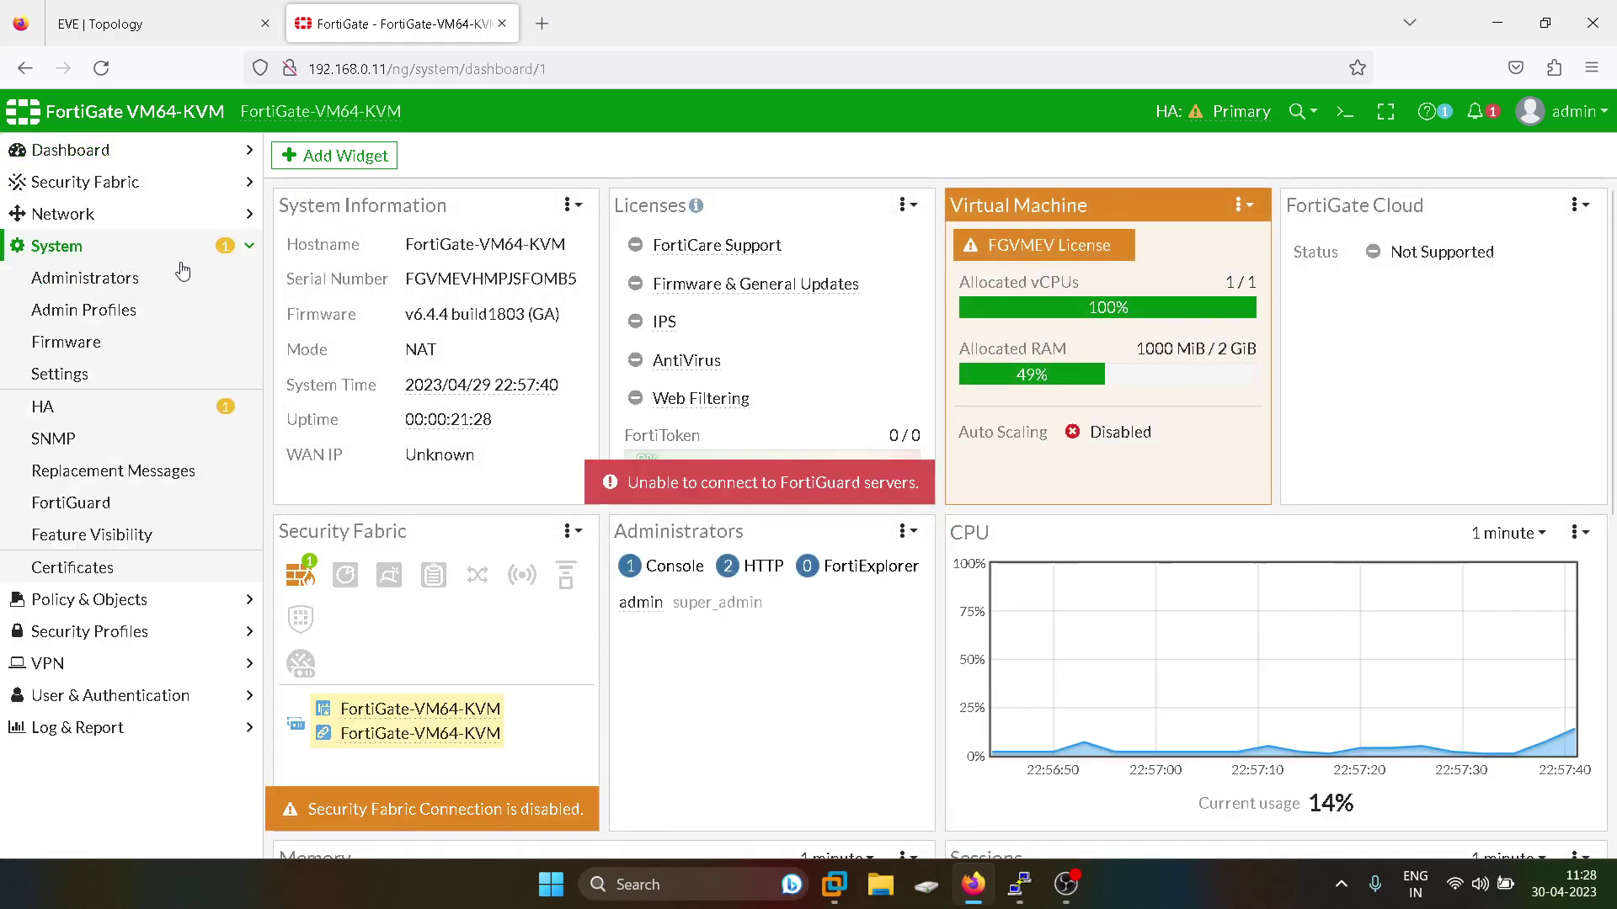
click(71, 421)
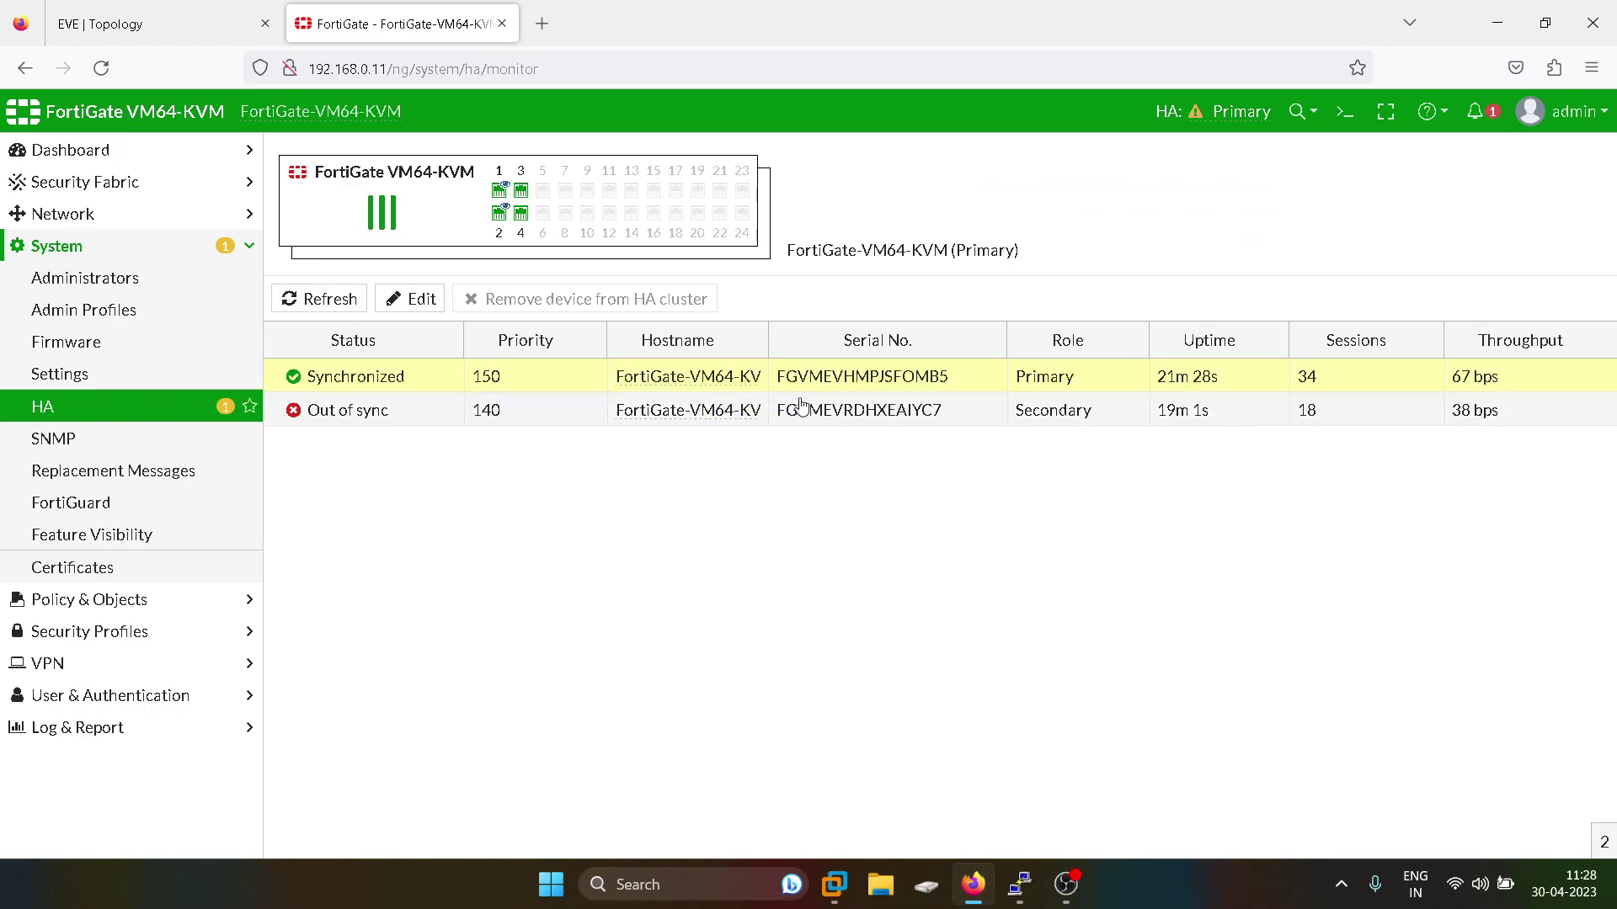
click(417, 307)
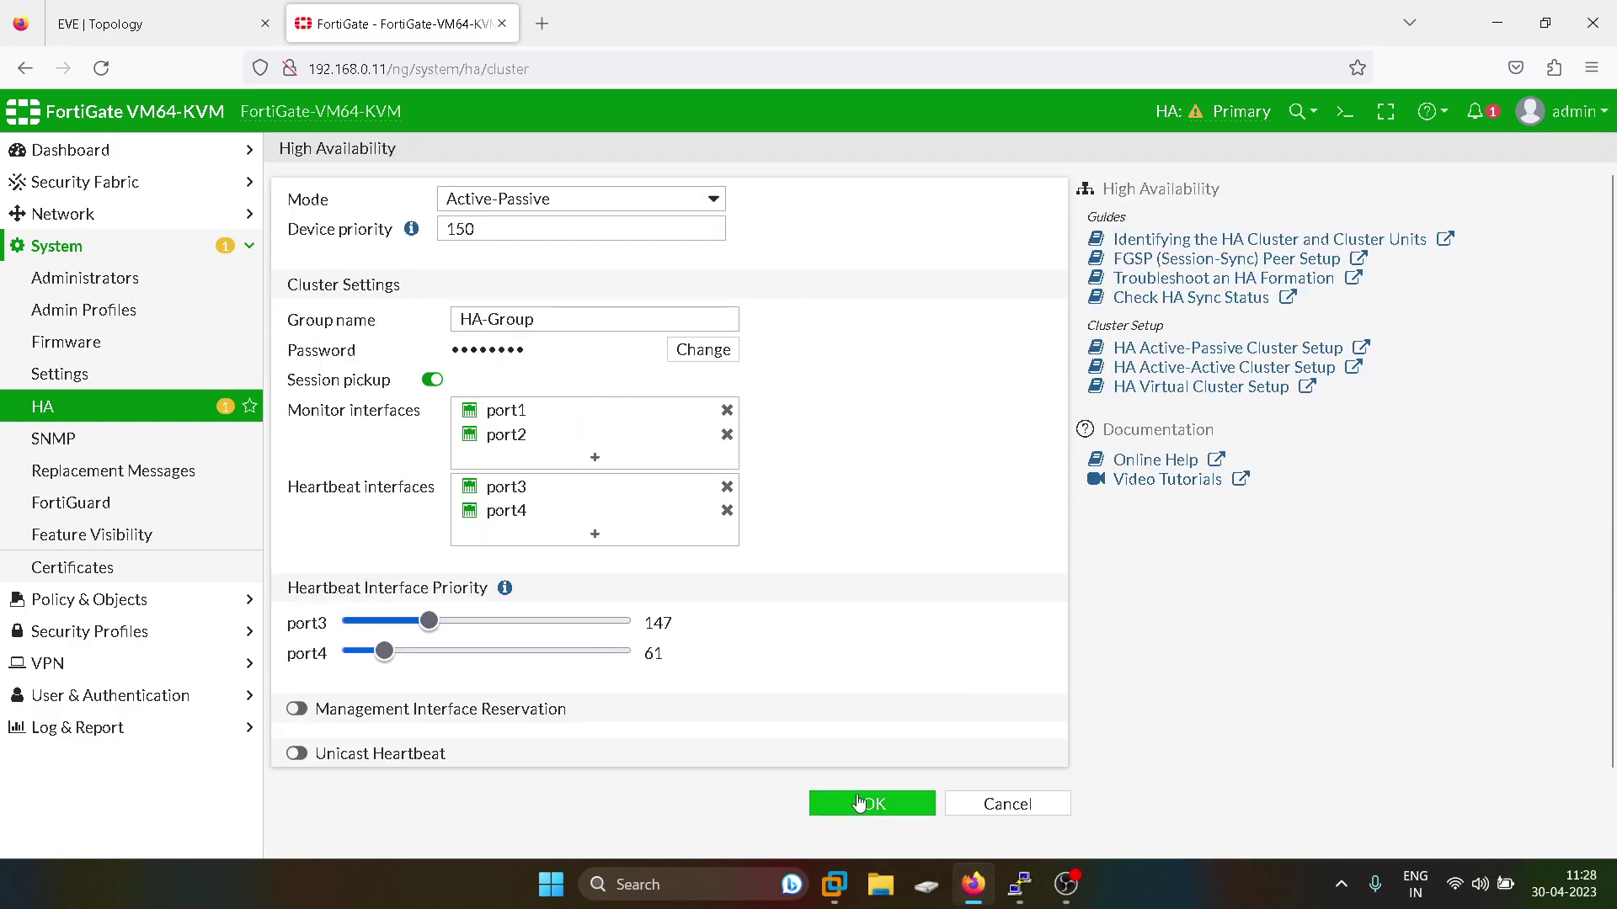
click(857, 803)
- Enter 'sh system interface ?' on Fortinet2 and arrange the Fortinet1 and Fortinet2 consoles side by side
mouse_move(1019, 884)
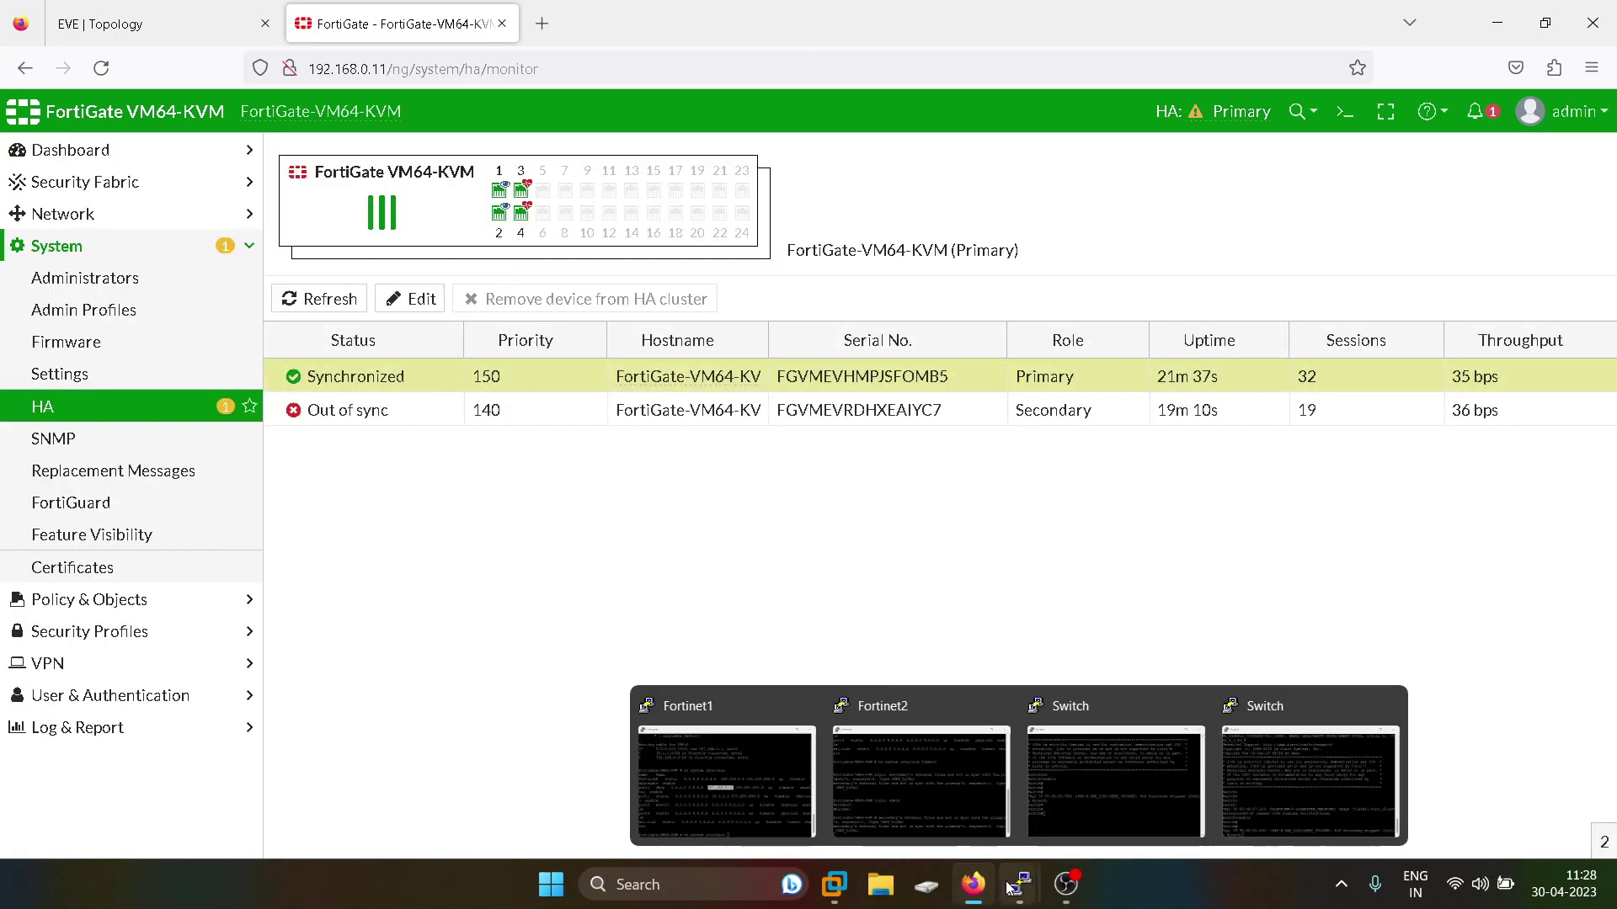
click(947, 745)
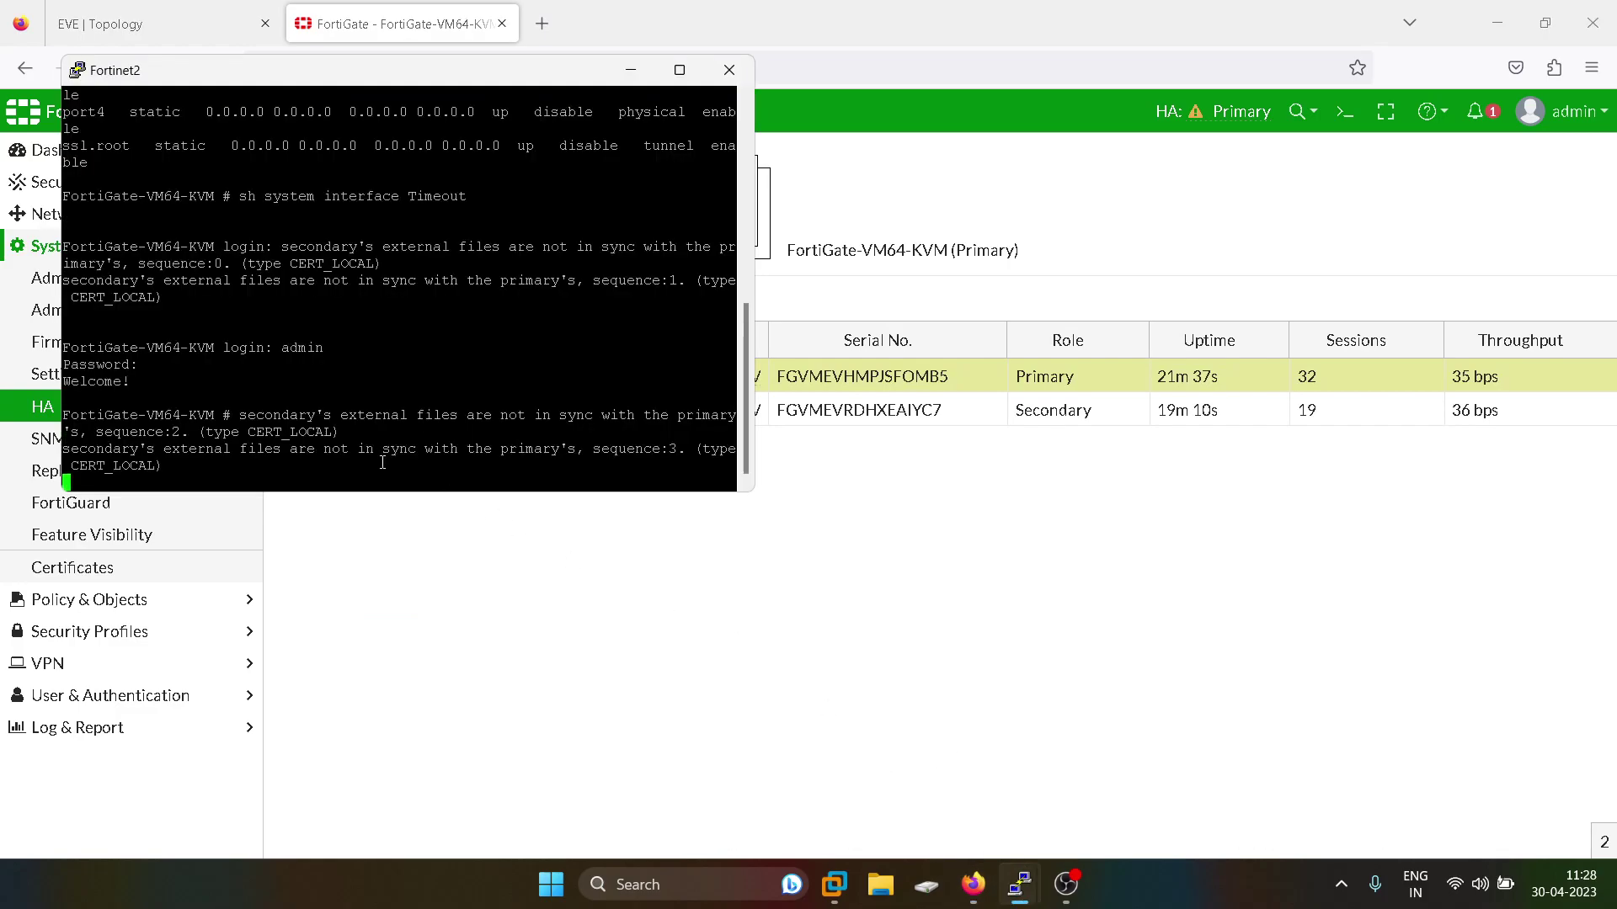
key(Return)
text(sh s)
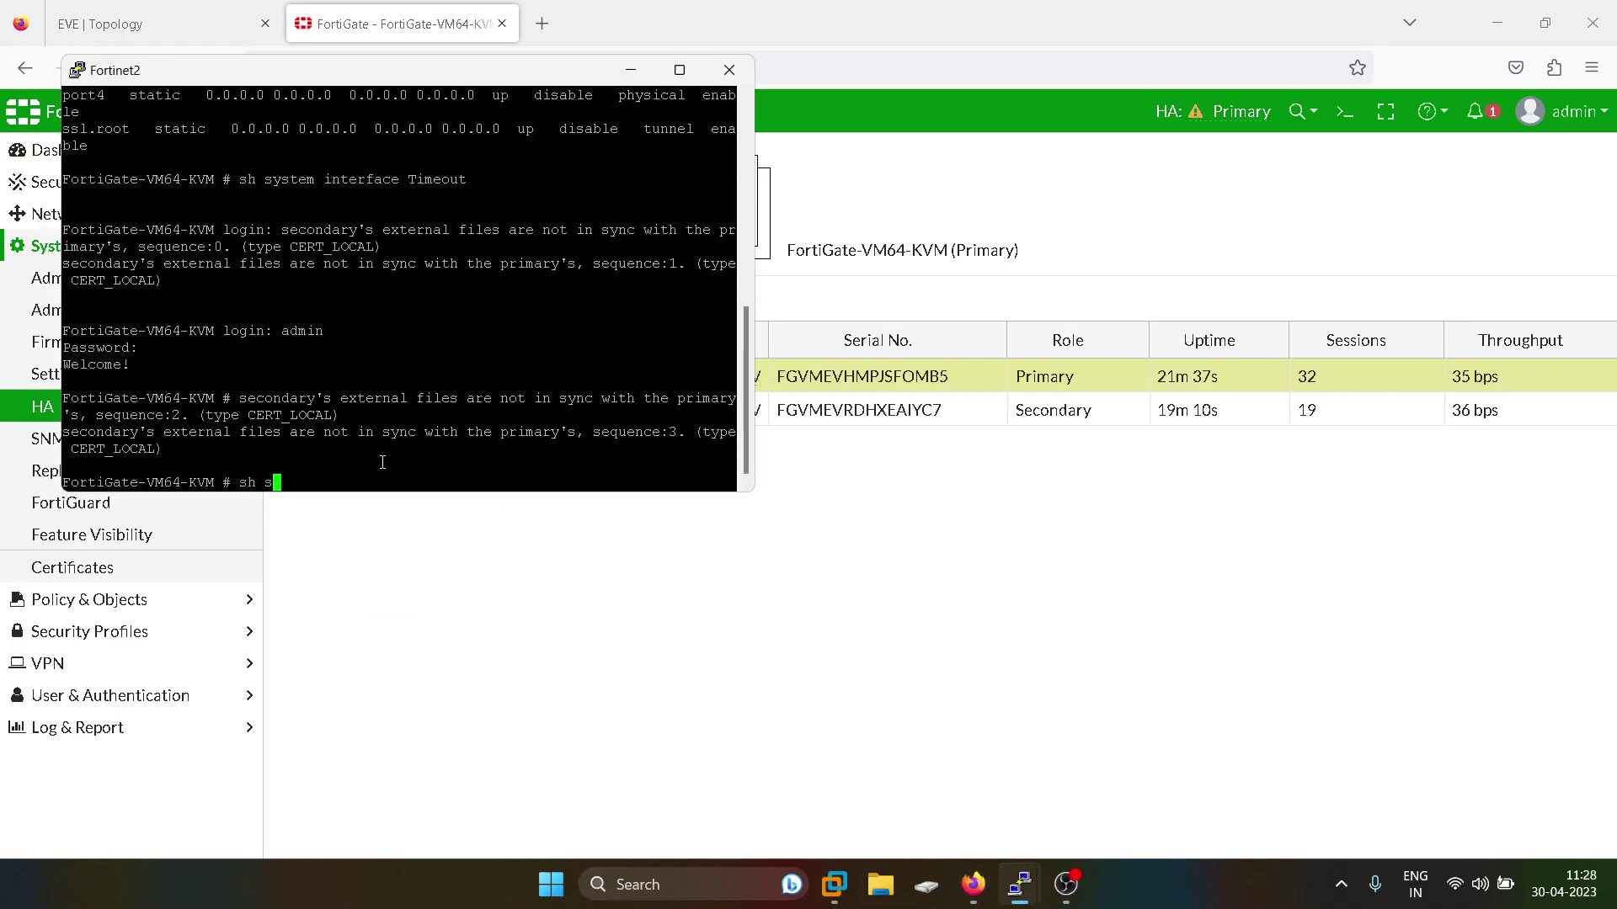
text(ystem interface ?)
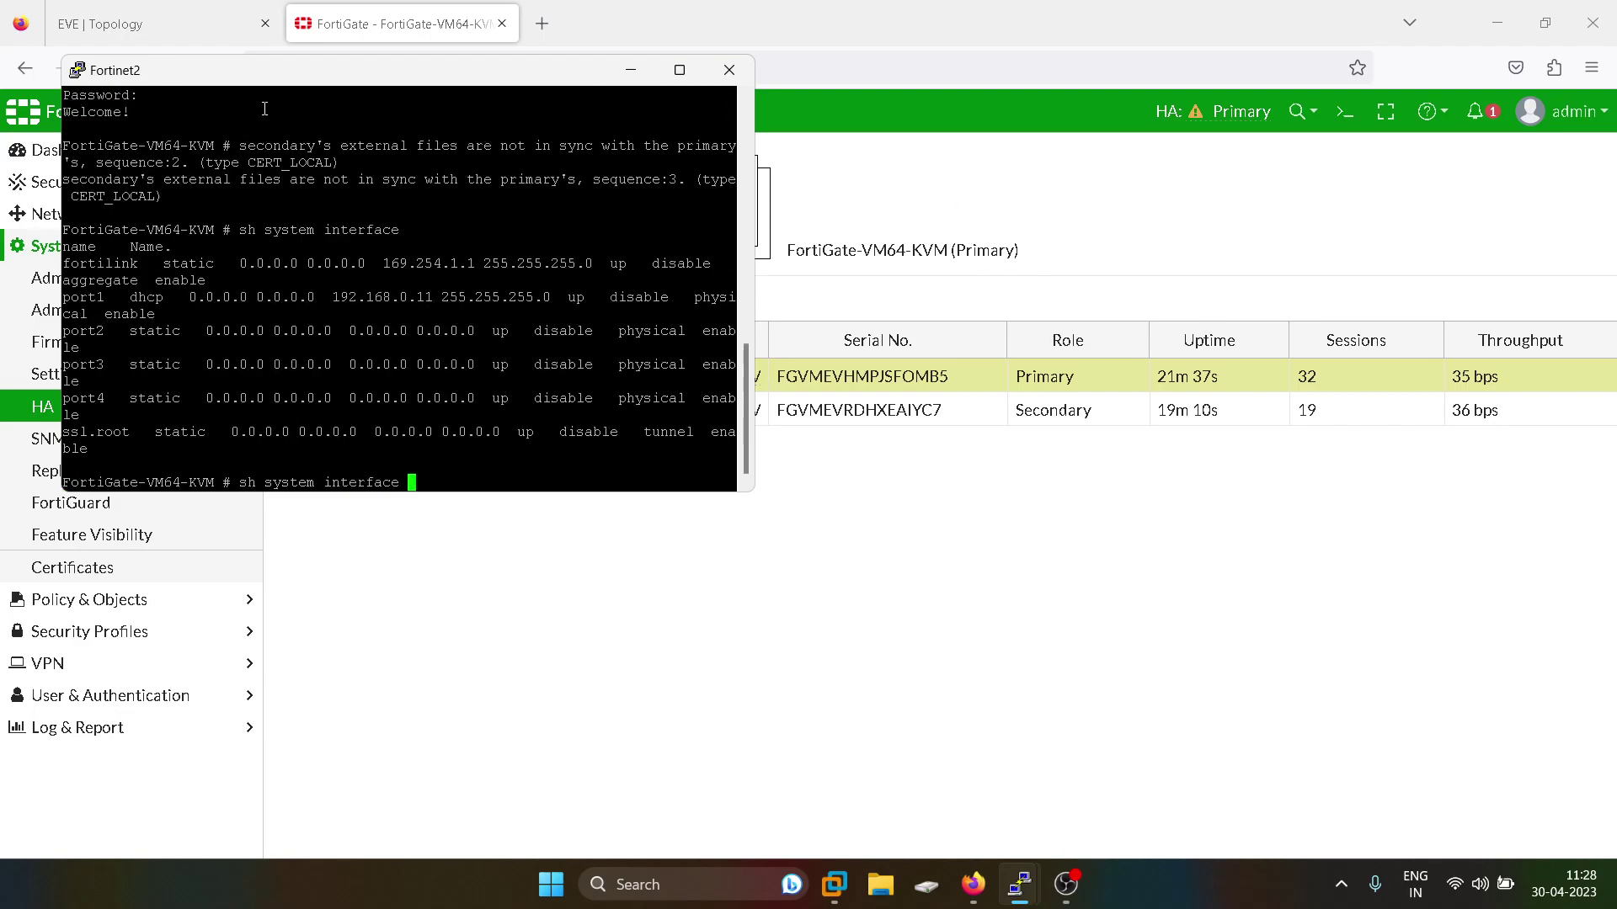
drag(251, 83, 865, 86)
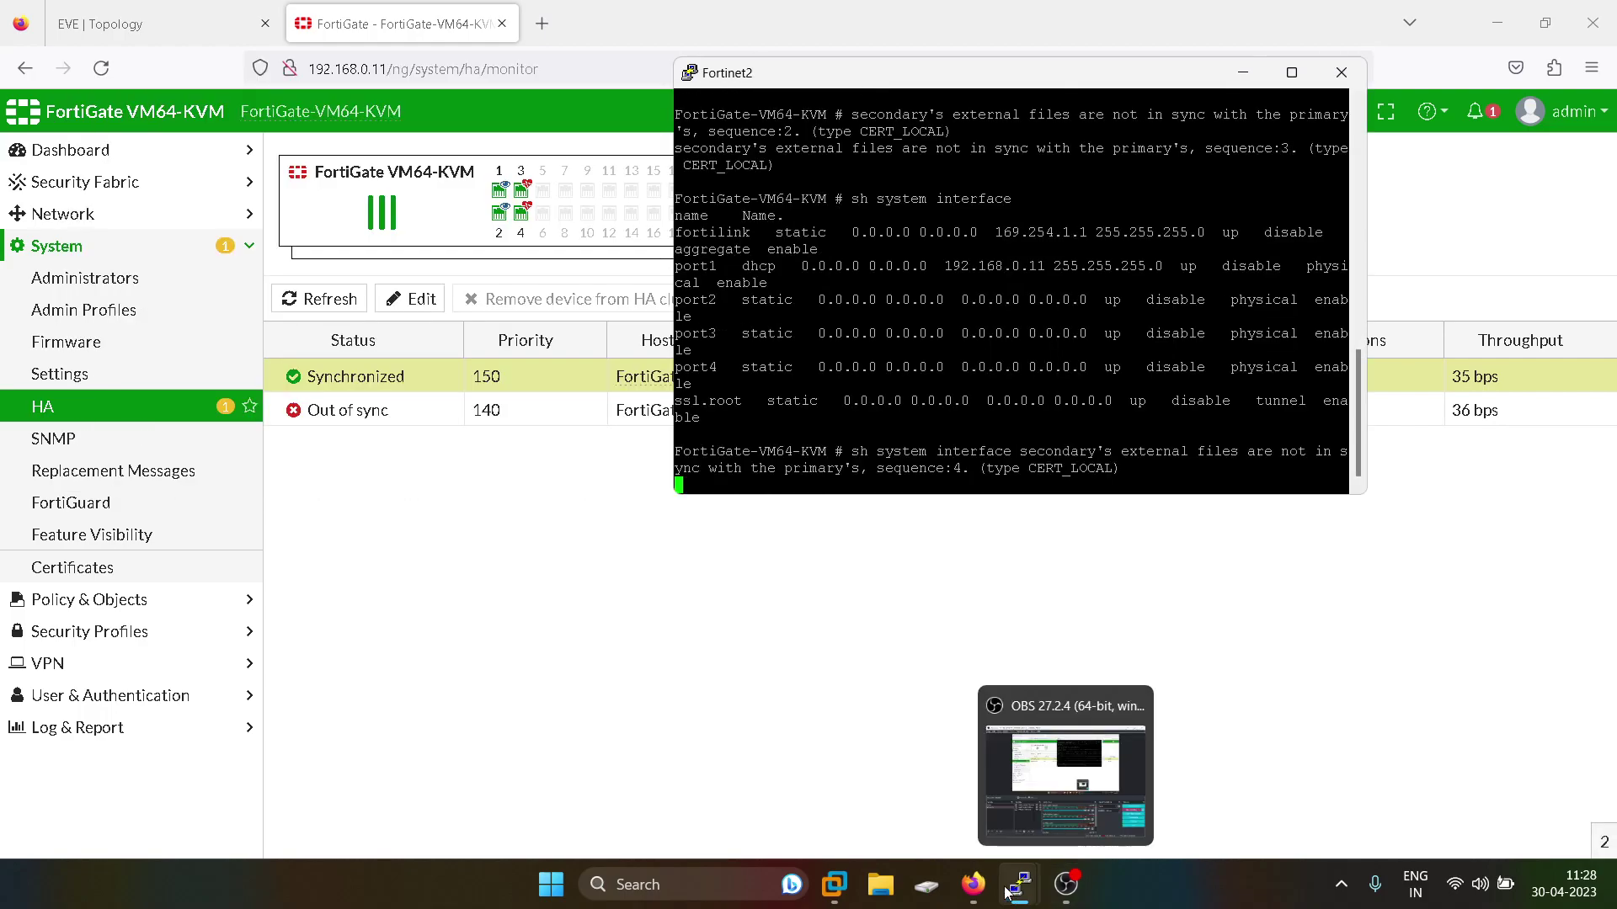
mouse_move(996, 891)
click(714, 764)
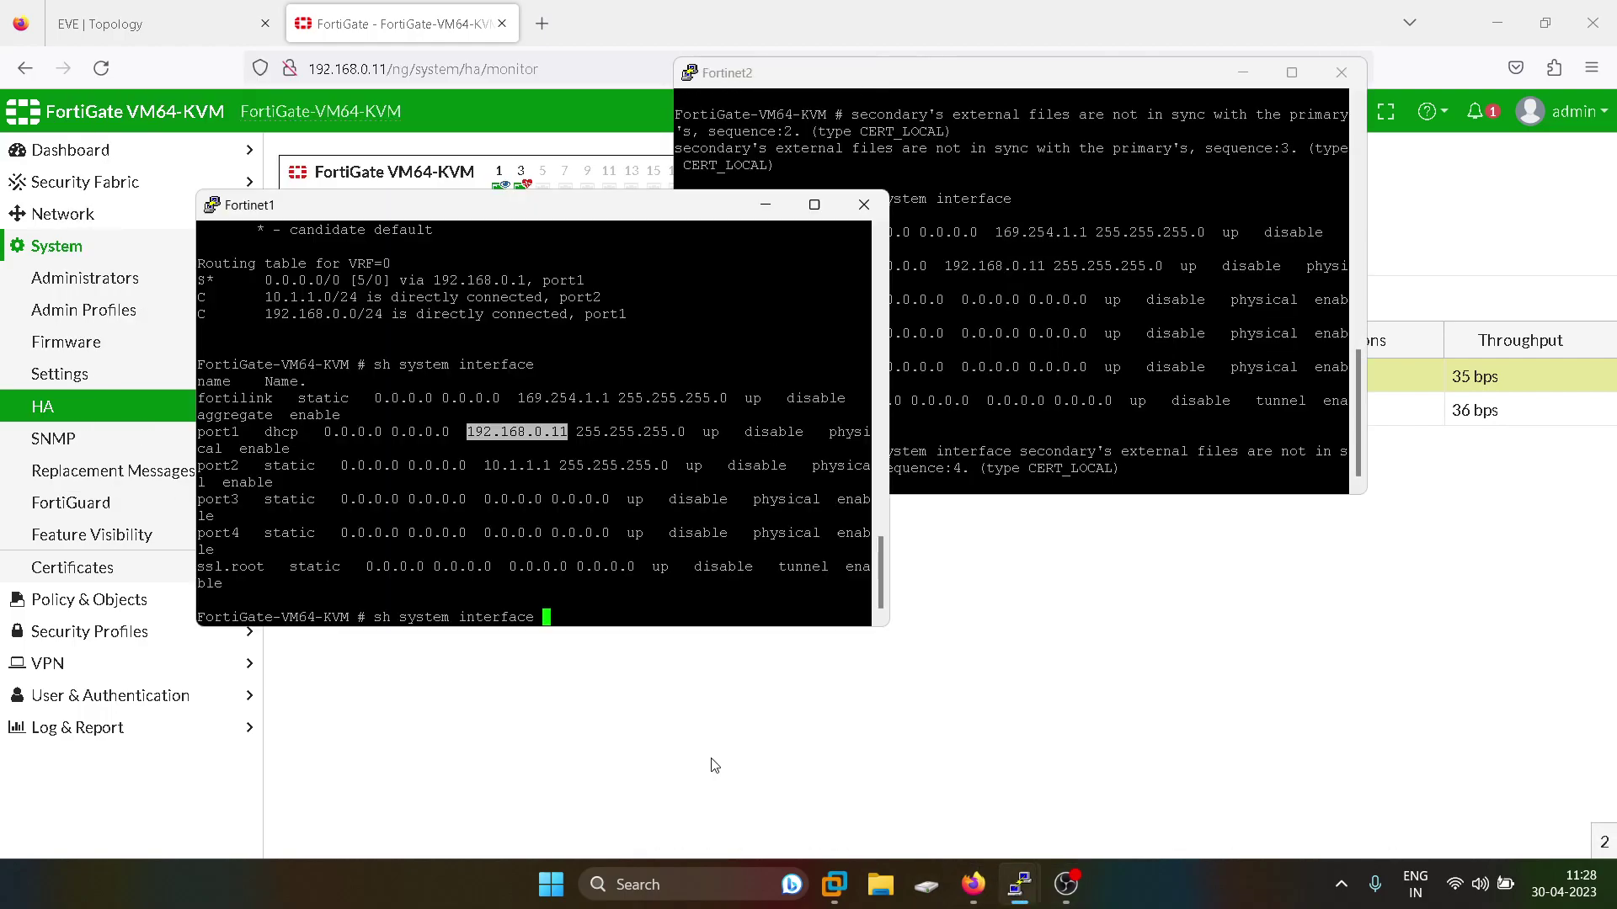
drag(470, 210, 298, 127)
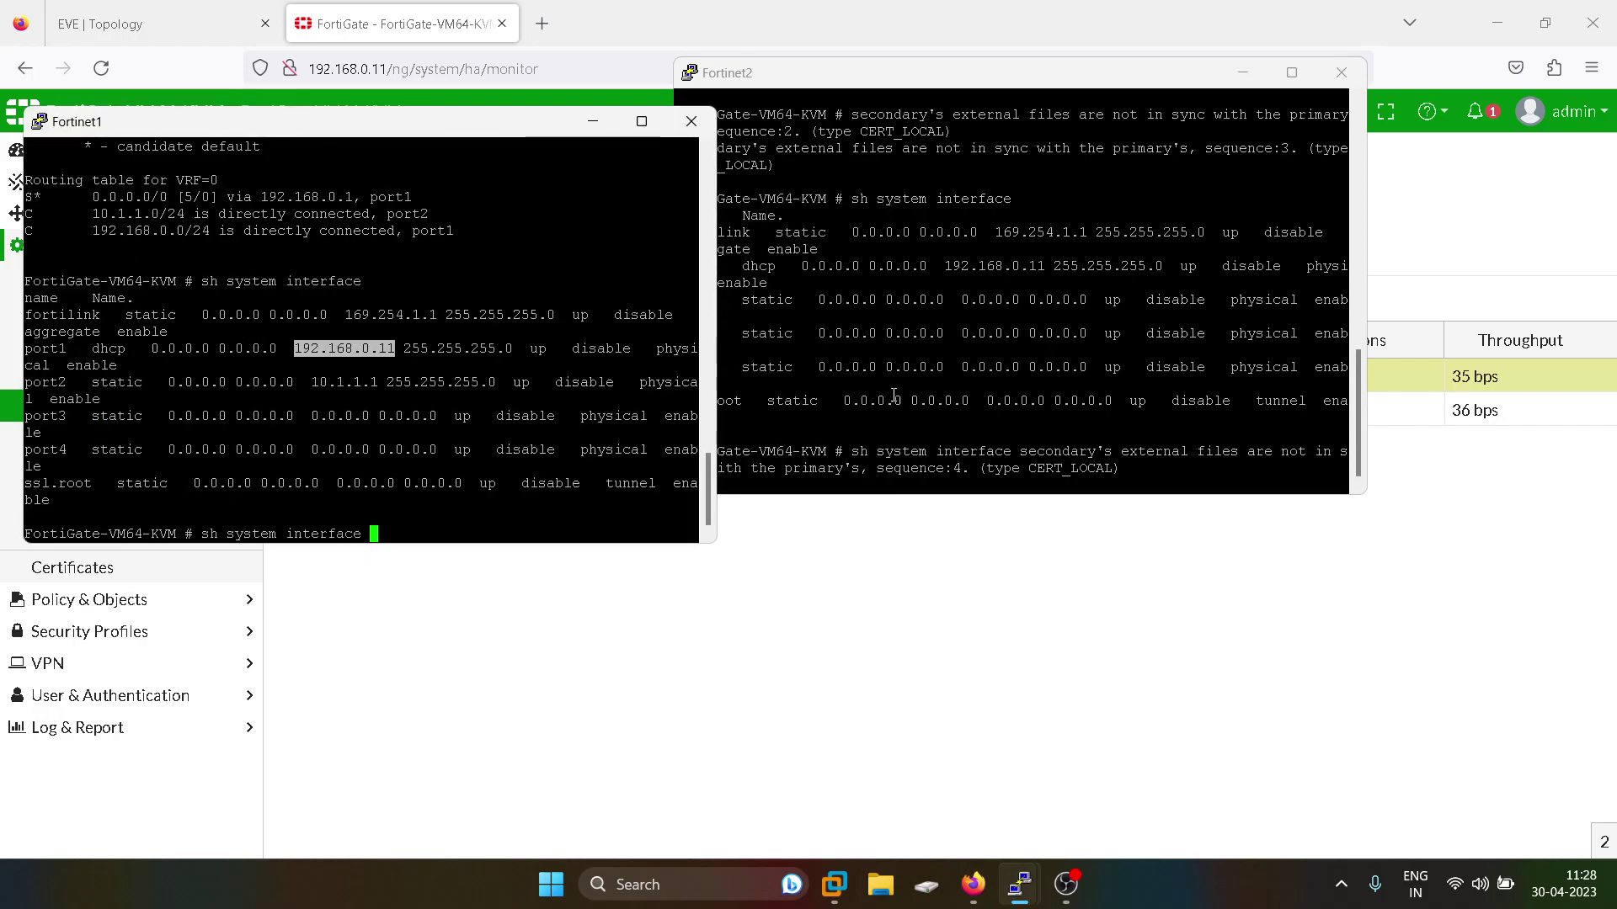
- Run the full interface listing on Fortinet2, page through it, then return to the HA monitor
click(1076, 438)
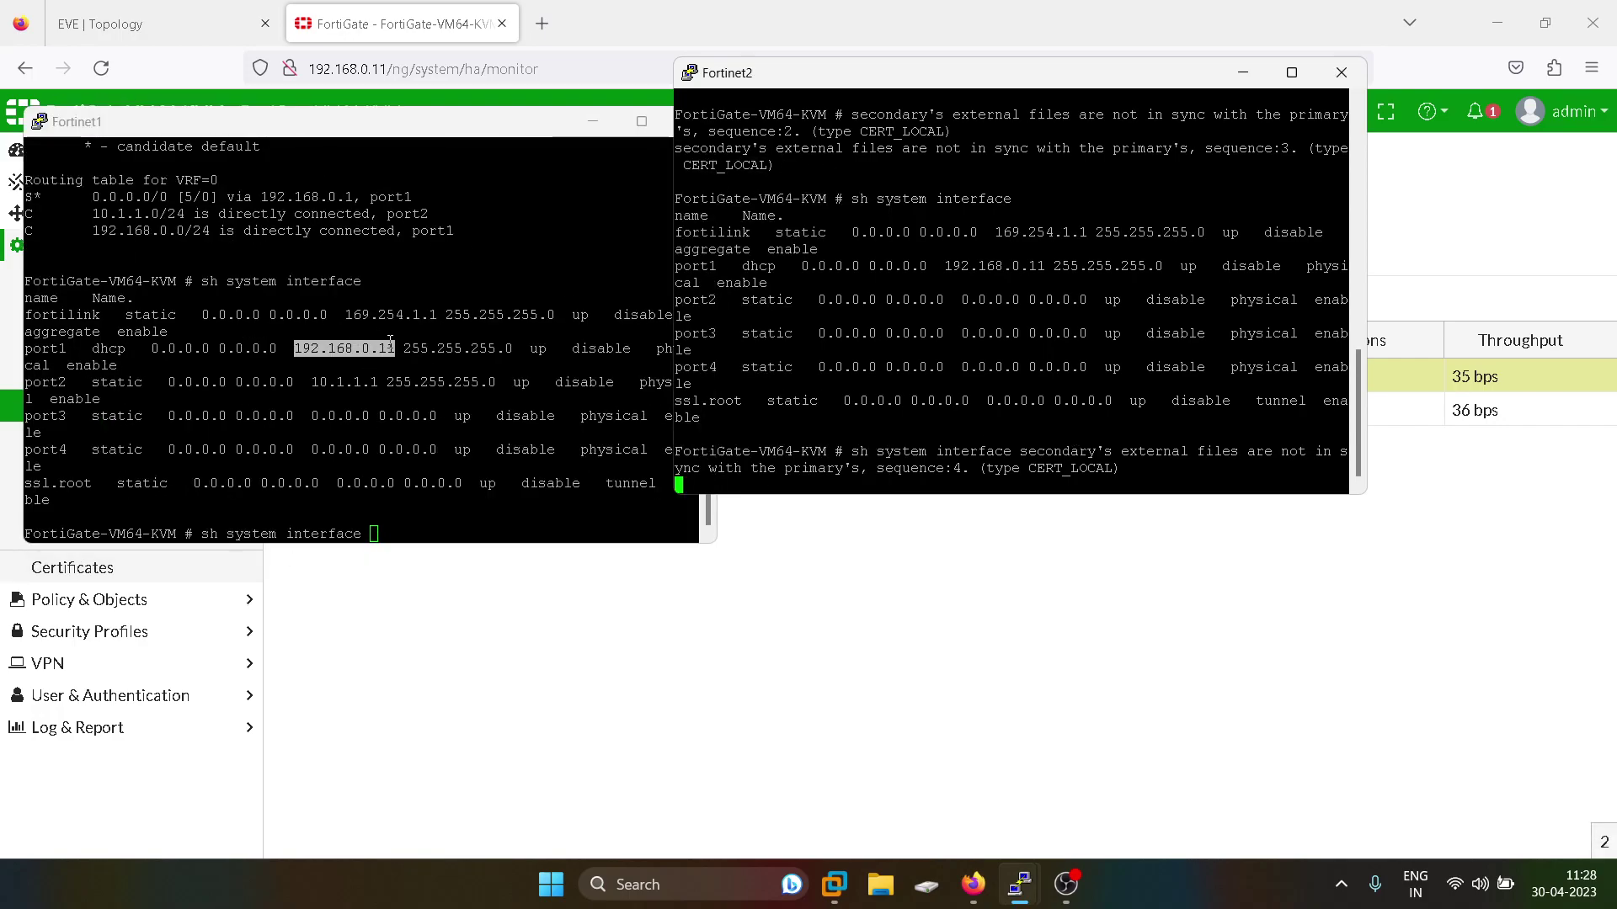
double_click(1018, 268)
triple_click(1066, 472)
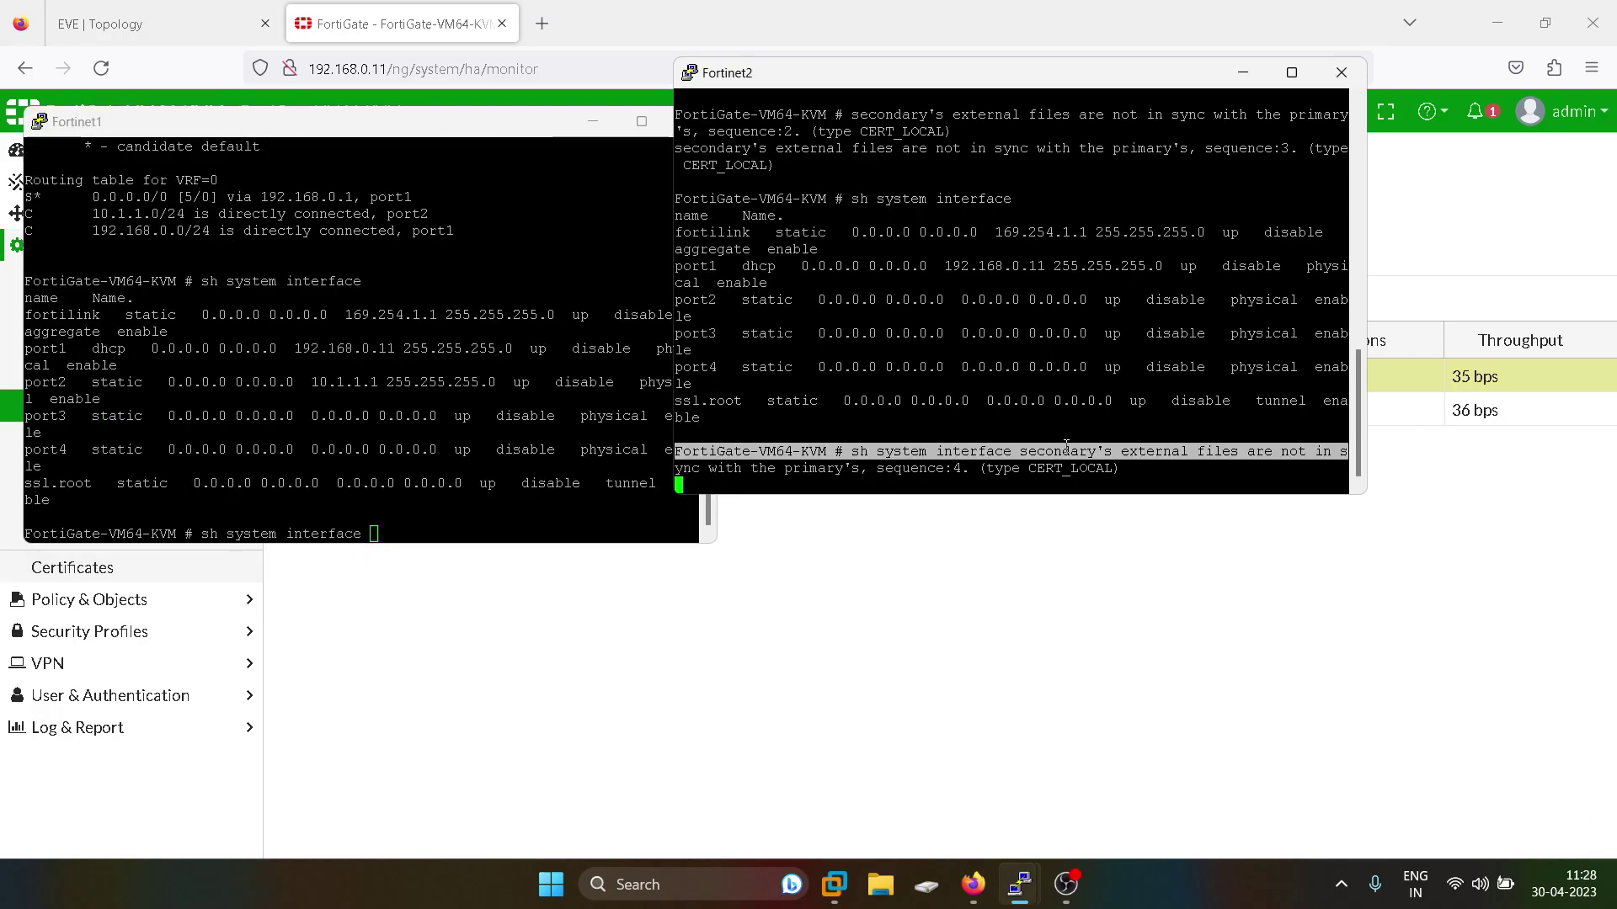
click(1065, 477)
key(Return)
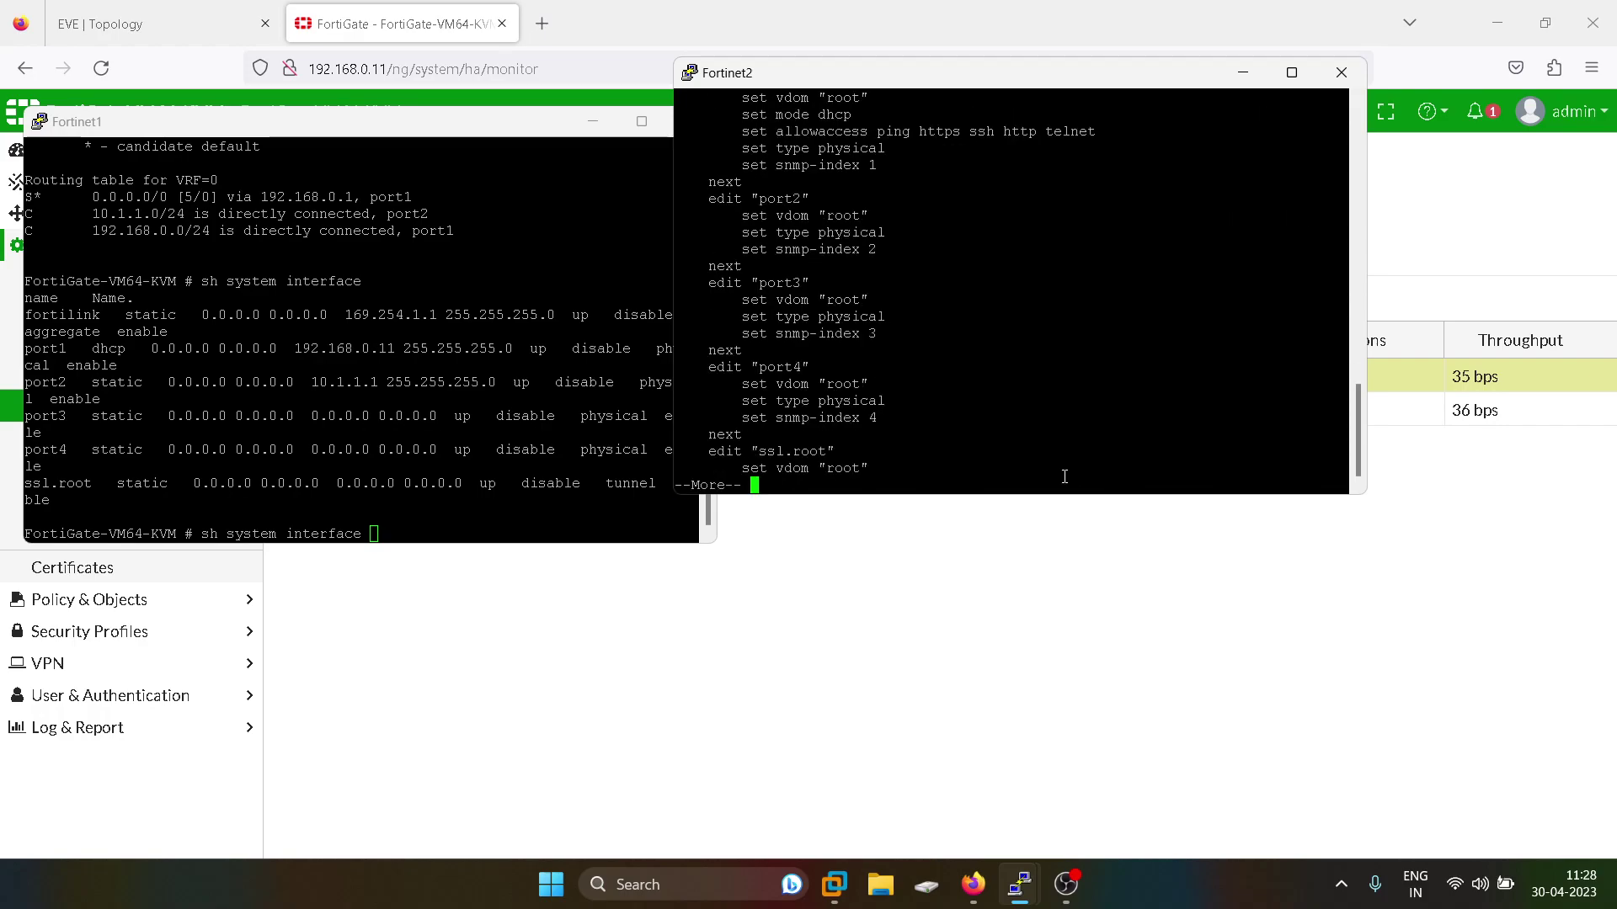
key(space)
click(364, 457)
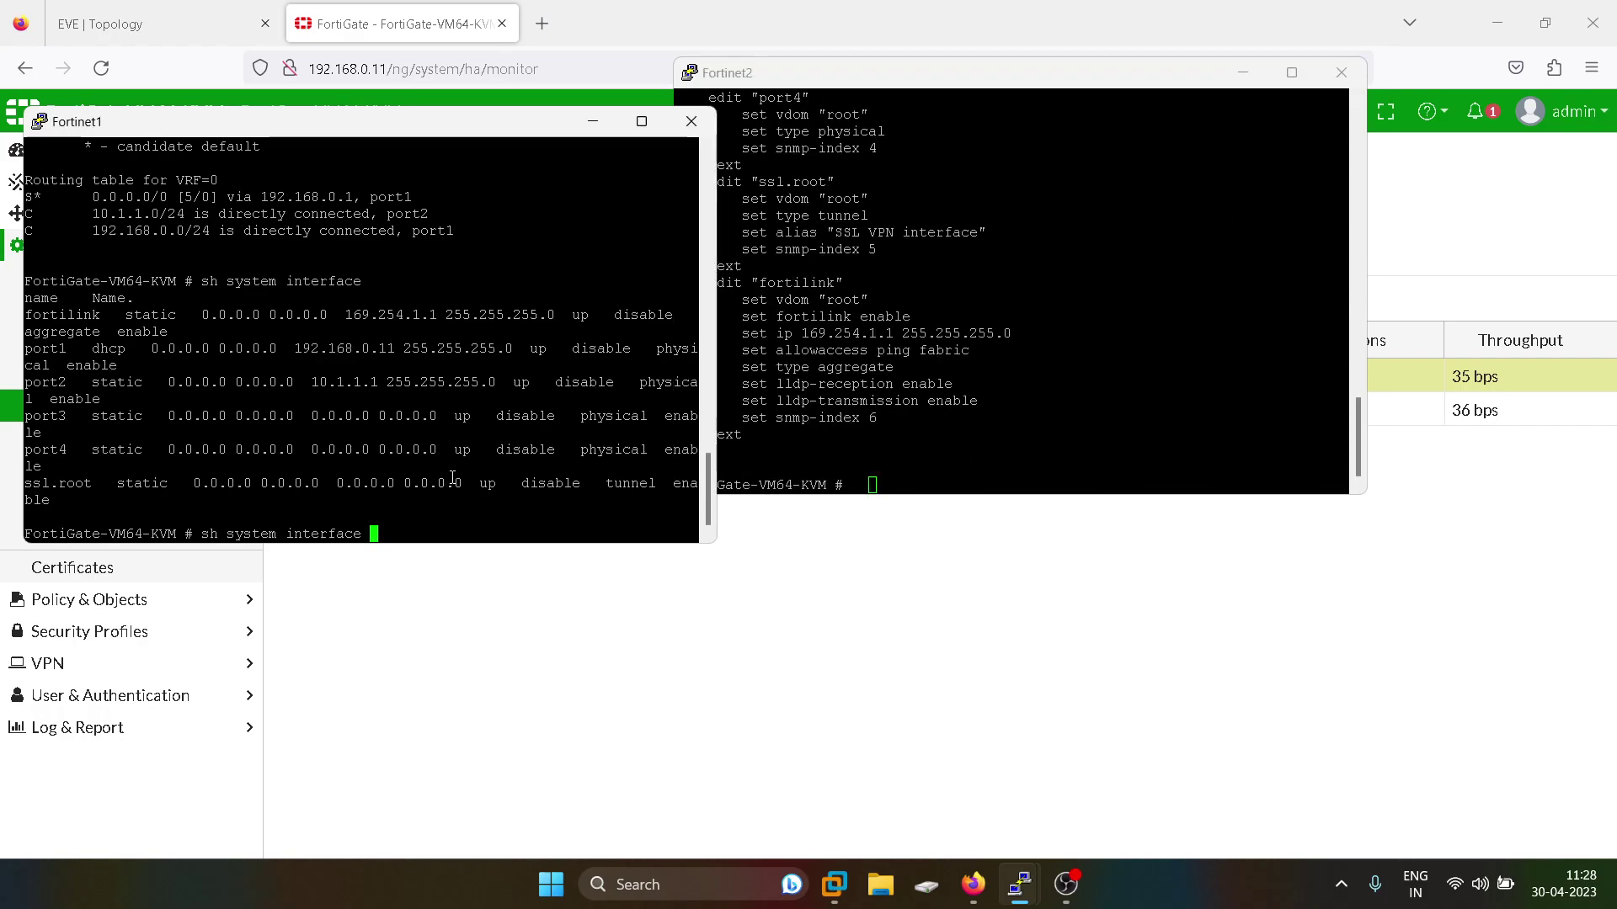
click(865, 670)
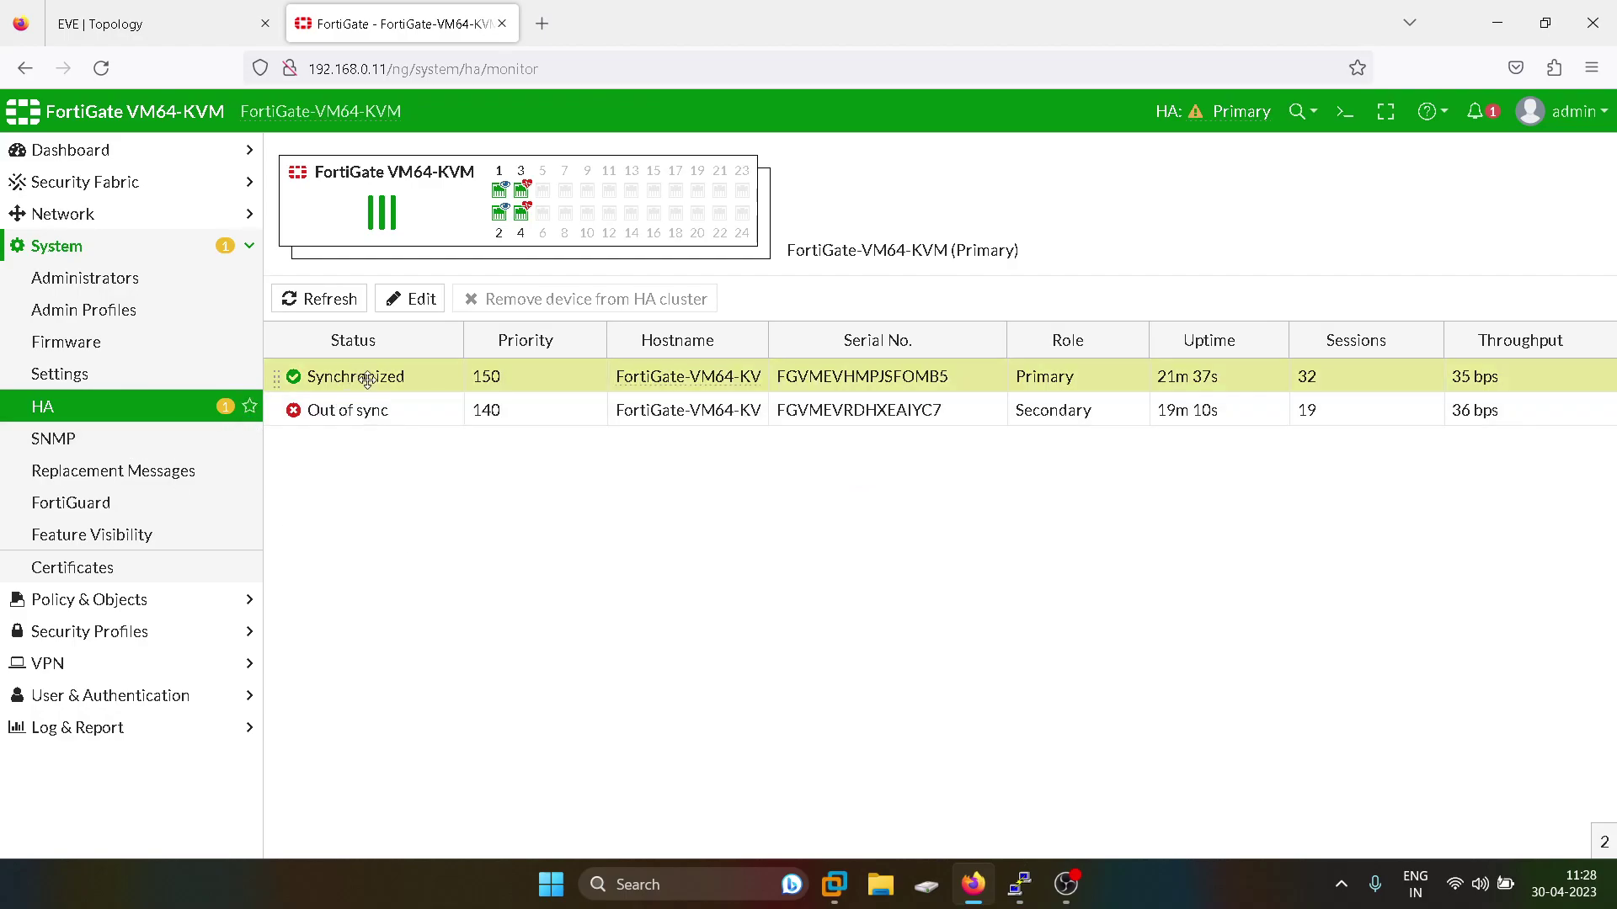
- Refresh the HA status and inspect the out-of-sync Secondary and synchronized Primary rows
click(332, 307)
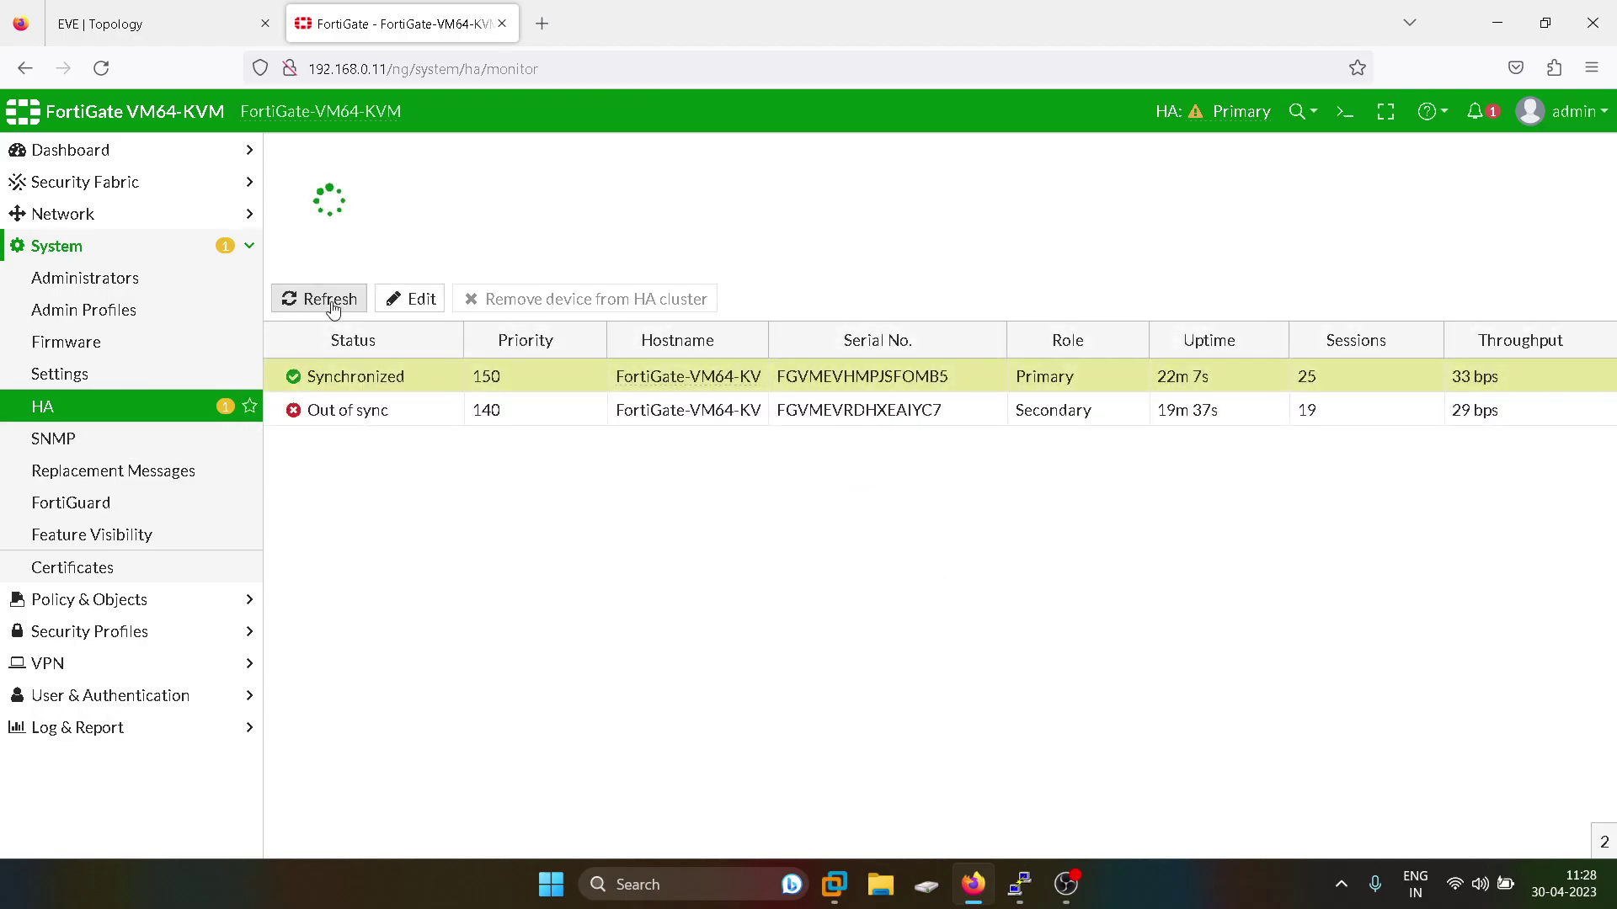
click(381, 416)
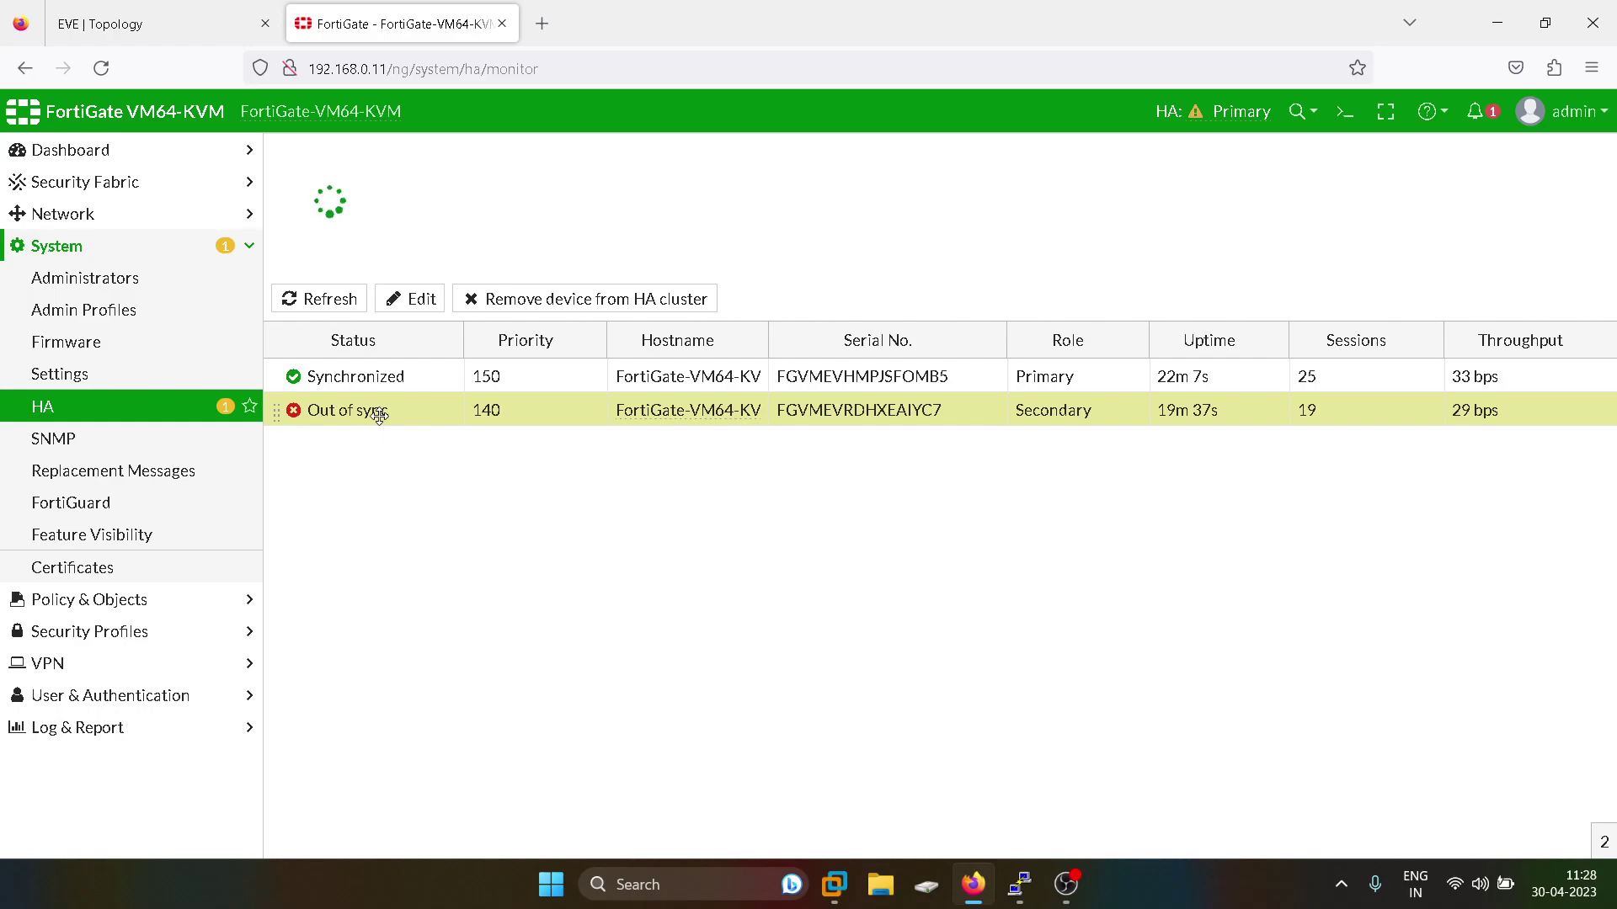
click(355, 380)
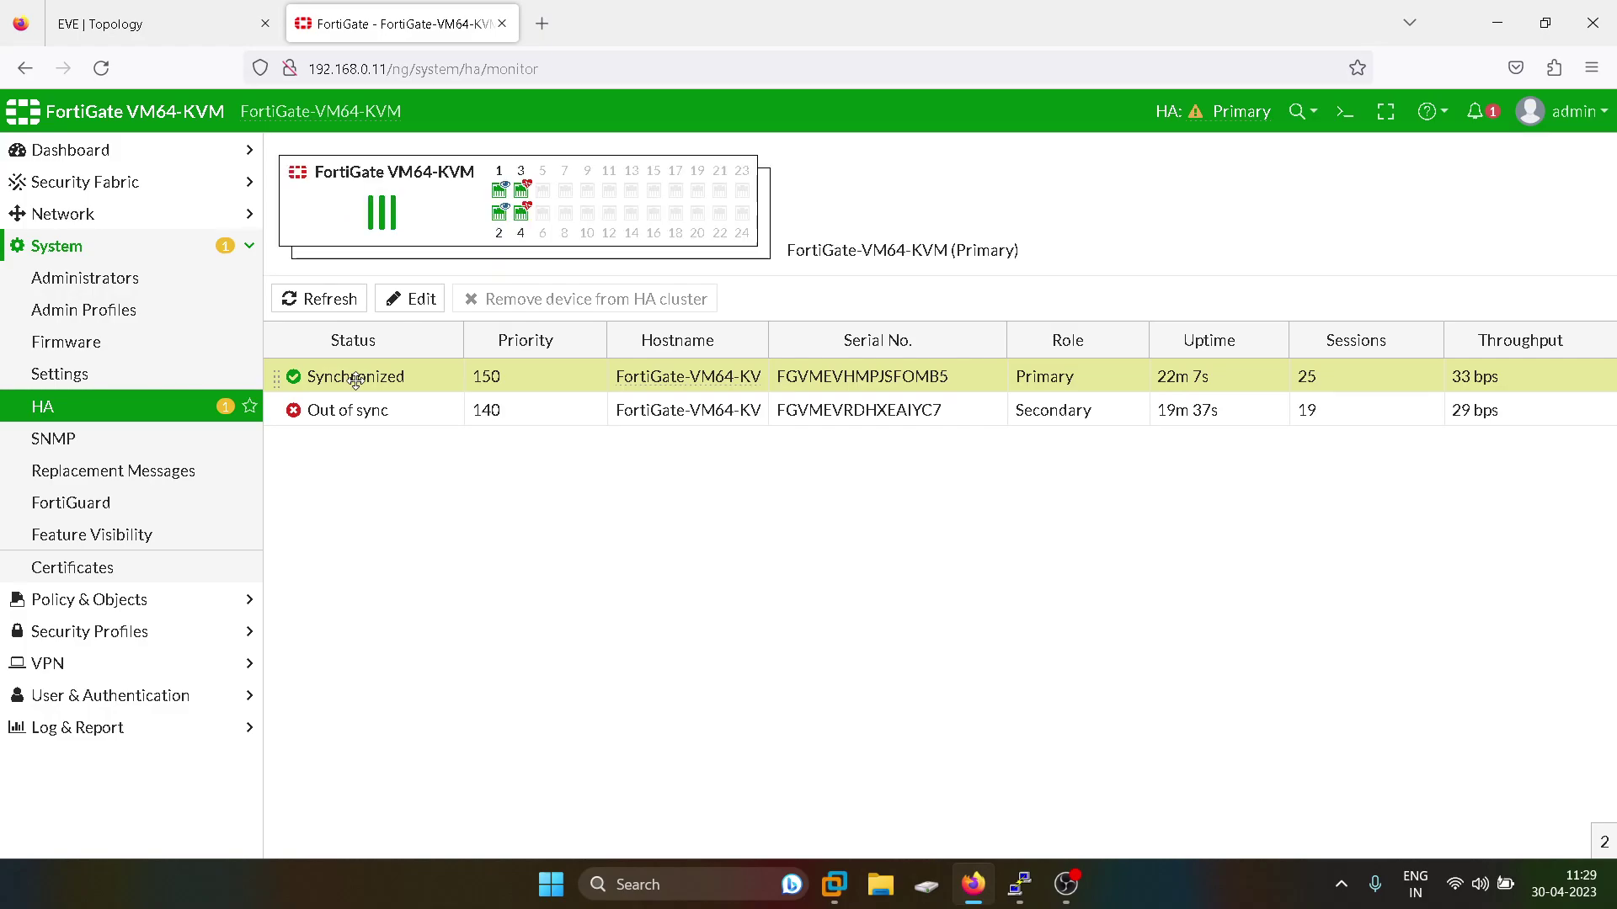
mouse_move(524, 192)
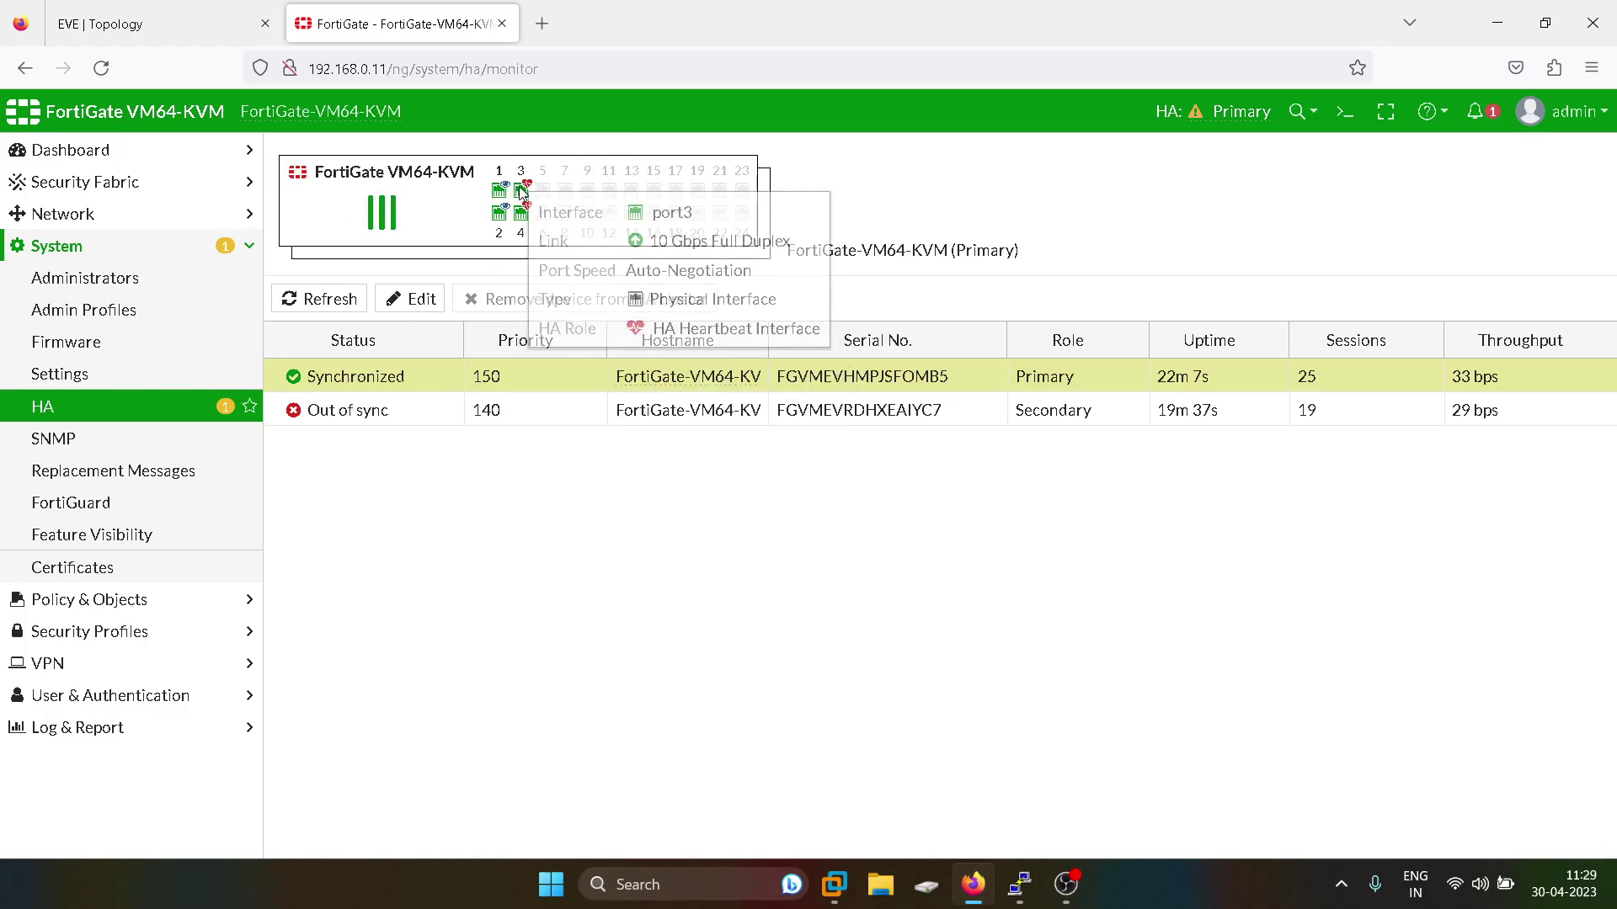
- Open the Fortinet2 console from the EVE topology and watch its configuration-out-of-sync messages
click(161, 17)
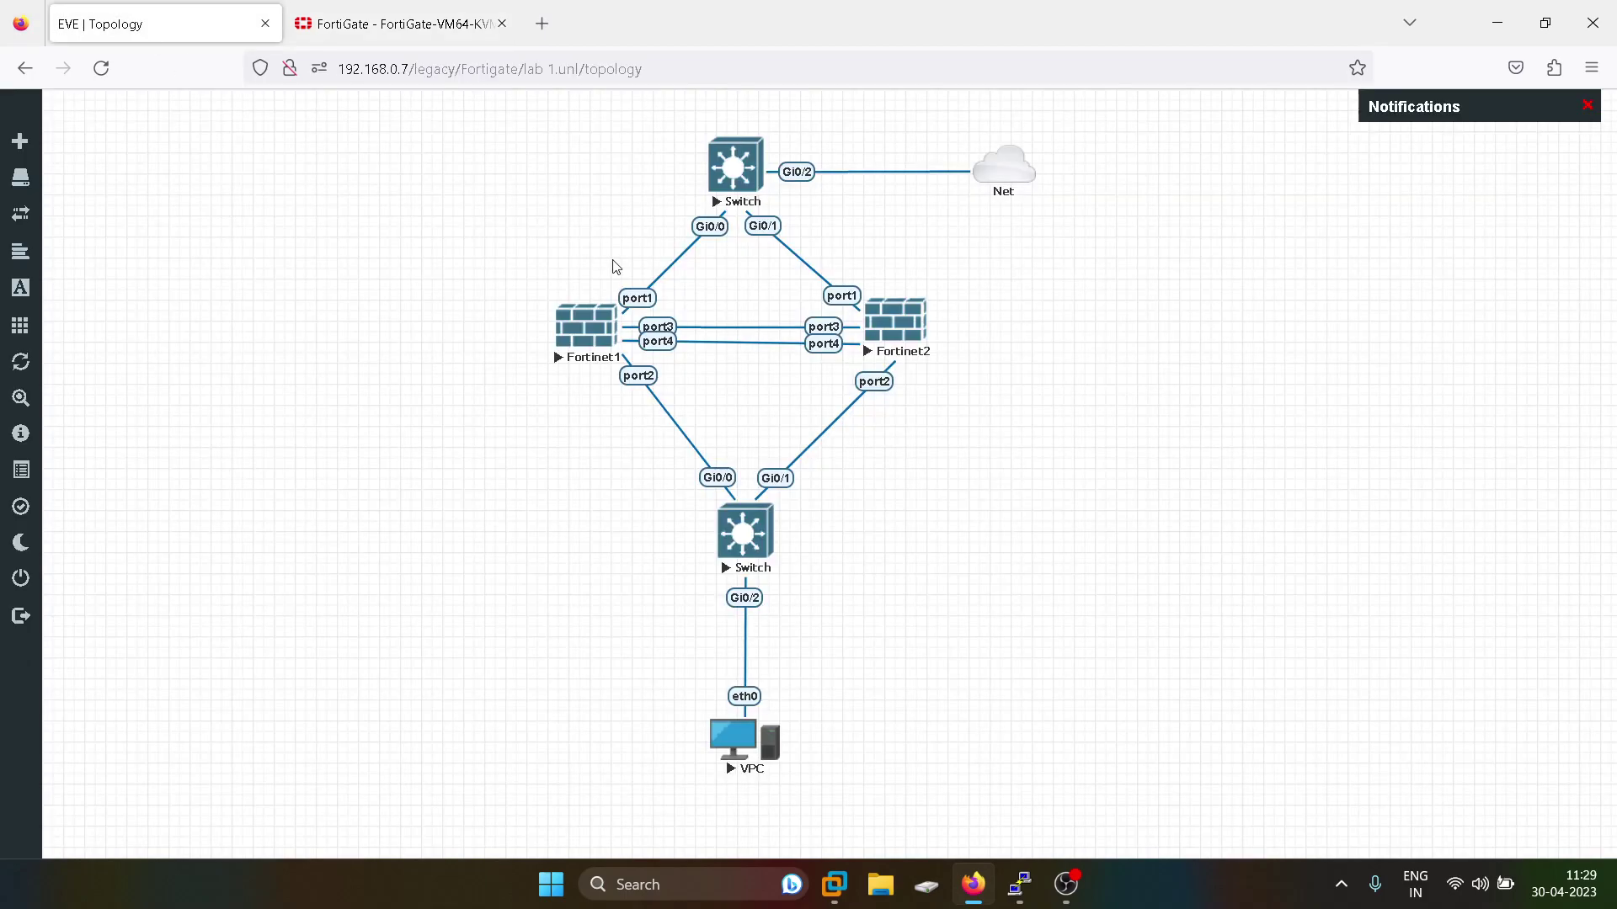
mouse_move(1042, 890)
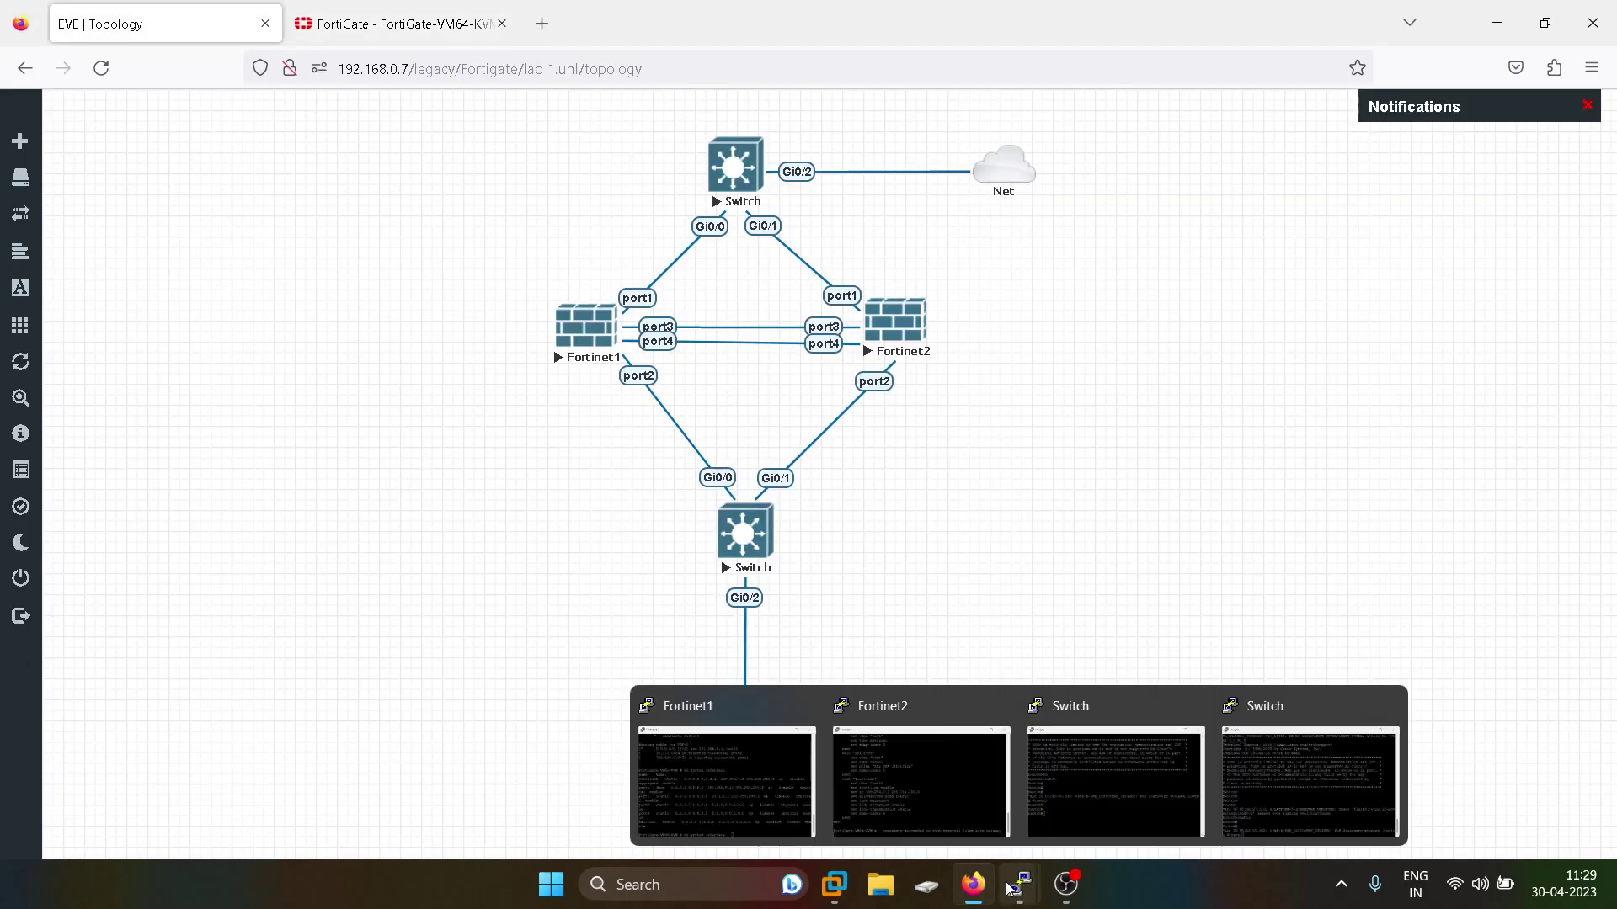
click(926, 770)
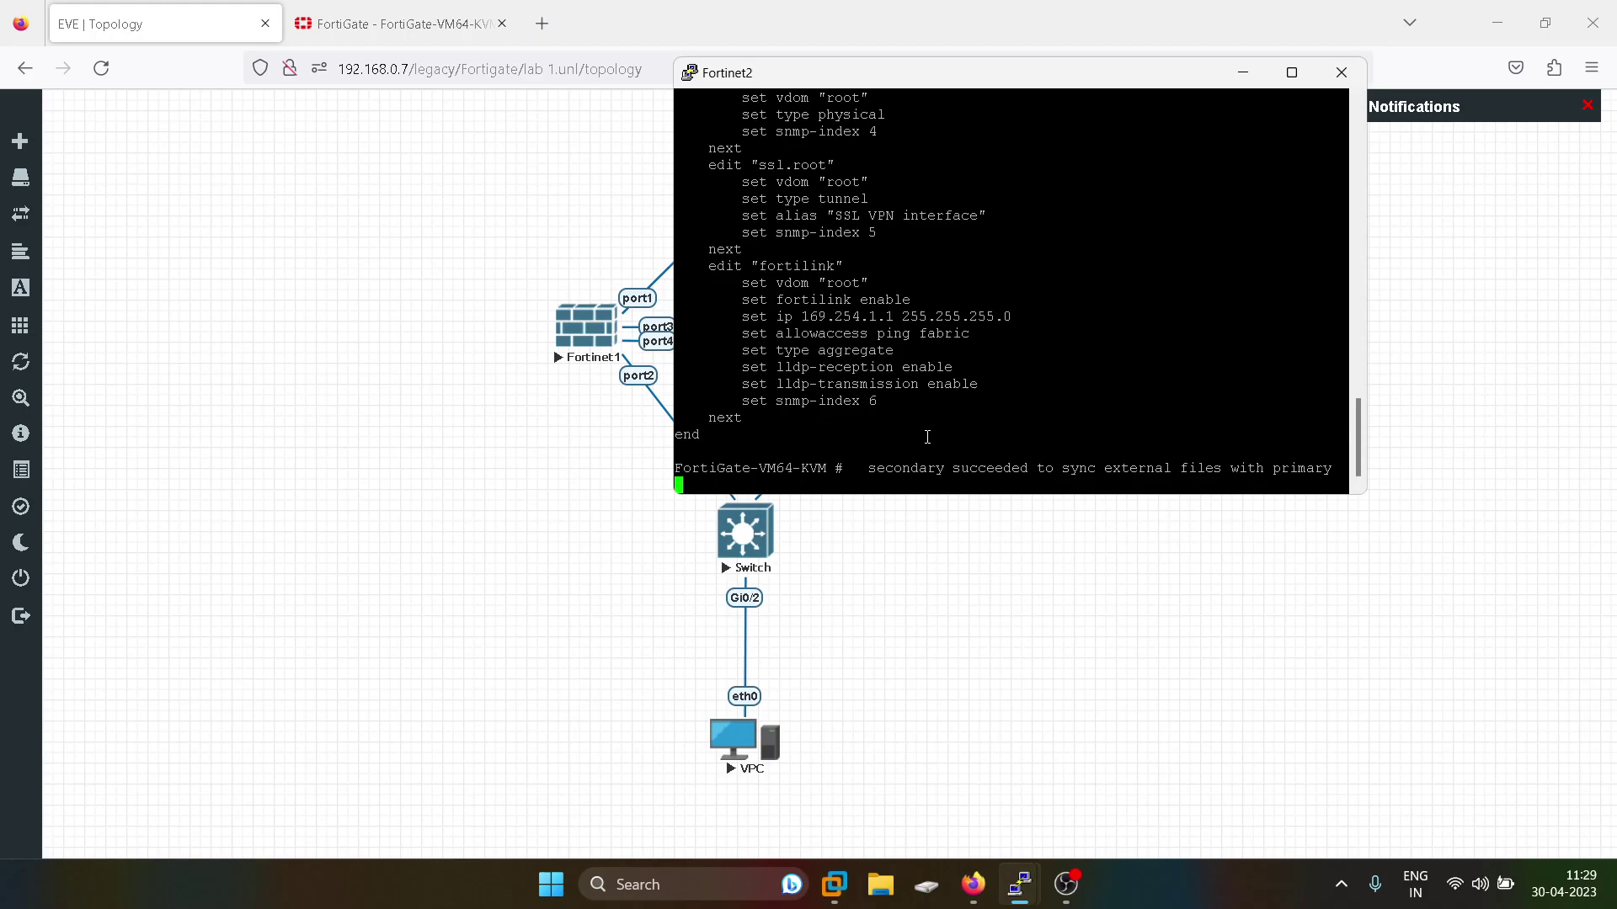
key(Return)
key(Return)
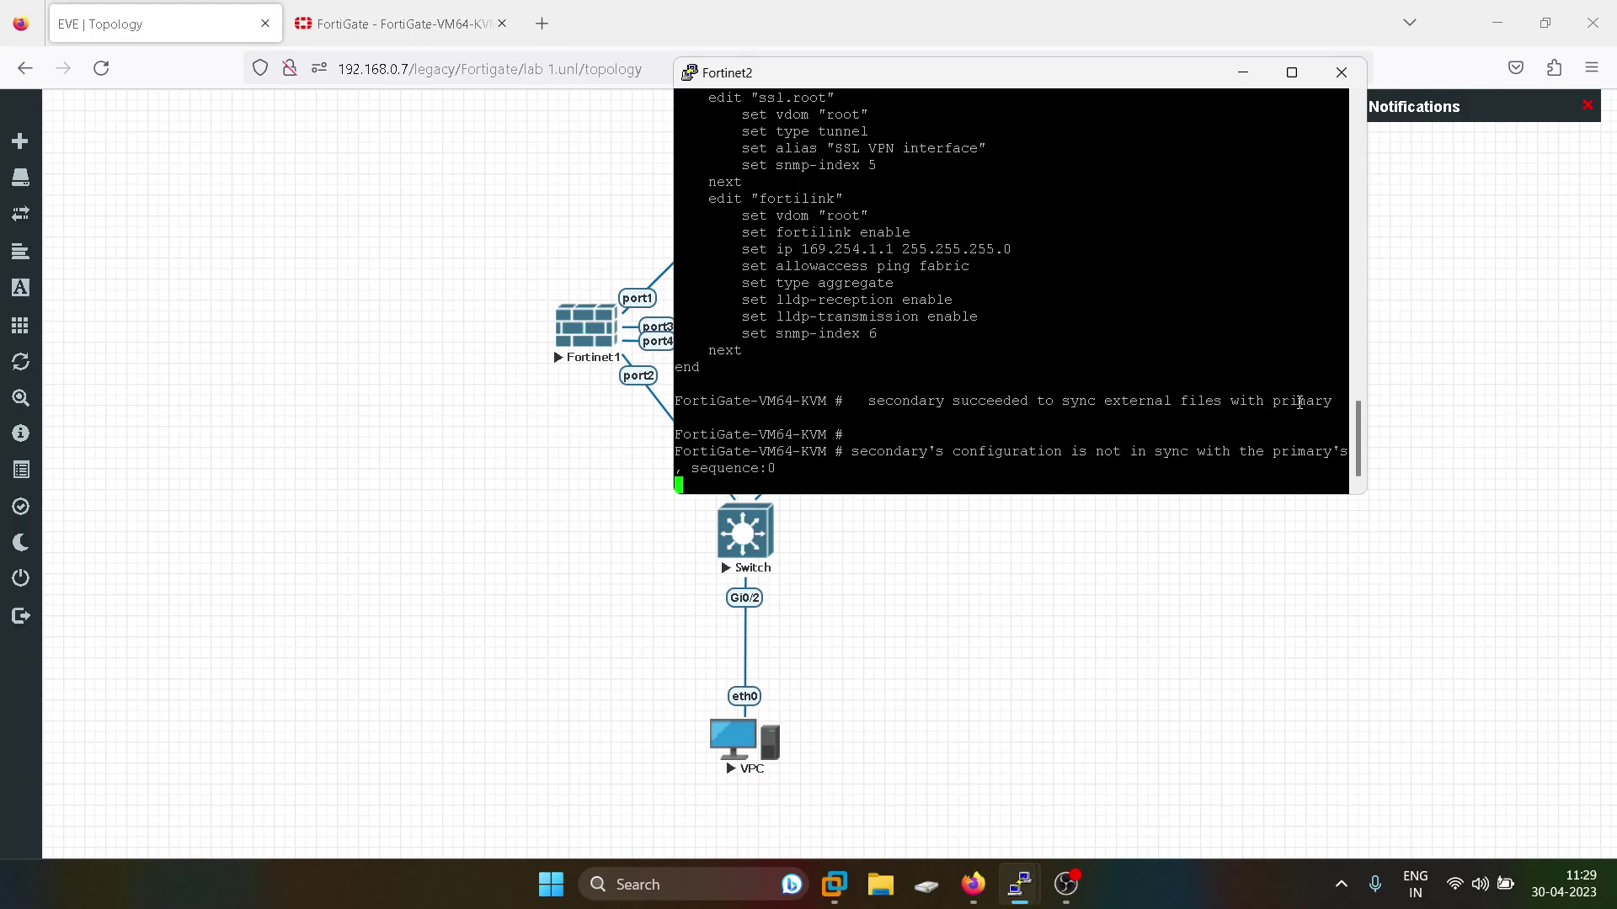
key(Return)
key(Return)
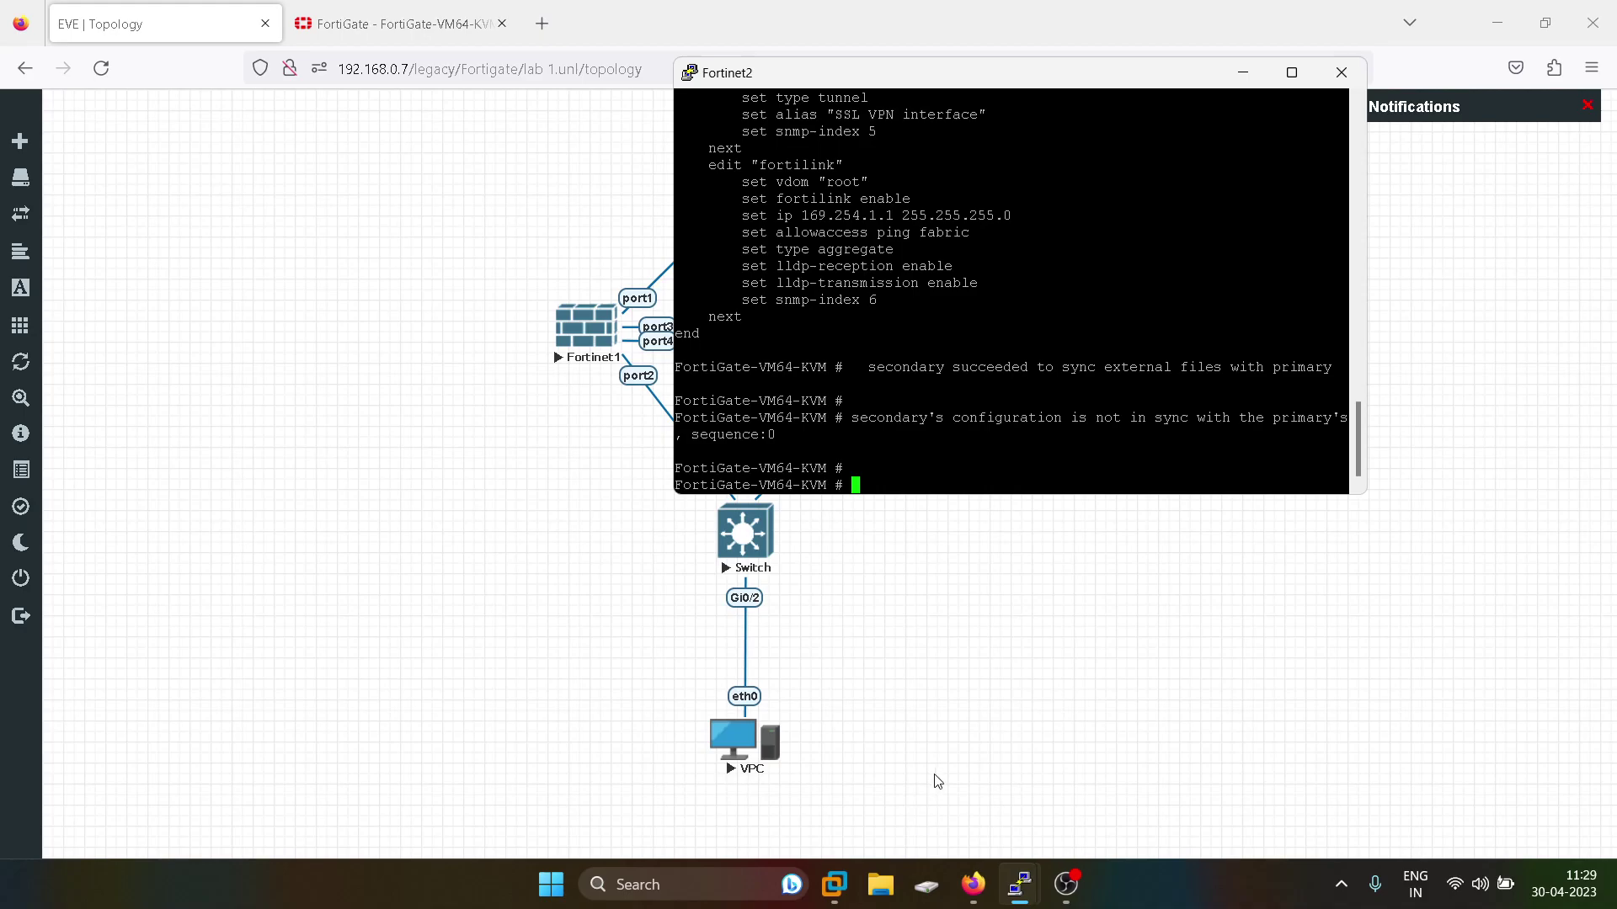
- Refresh the HA status, then run 'sh system interface' on Fortinet2 and page through the output
click(918, 729)
click(363, 12)
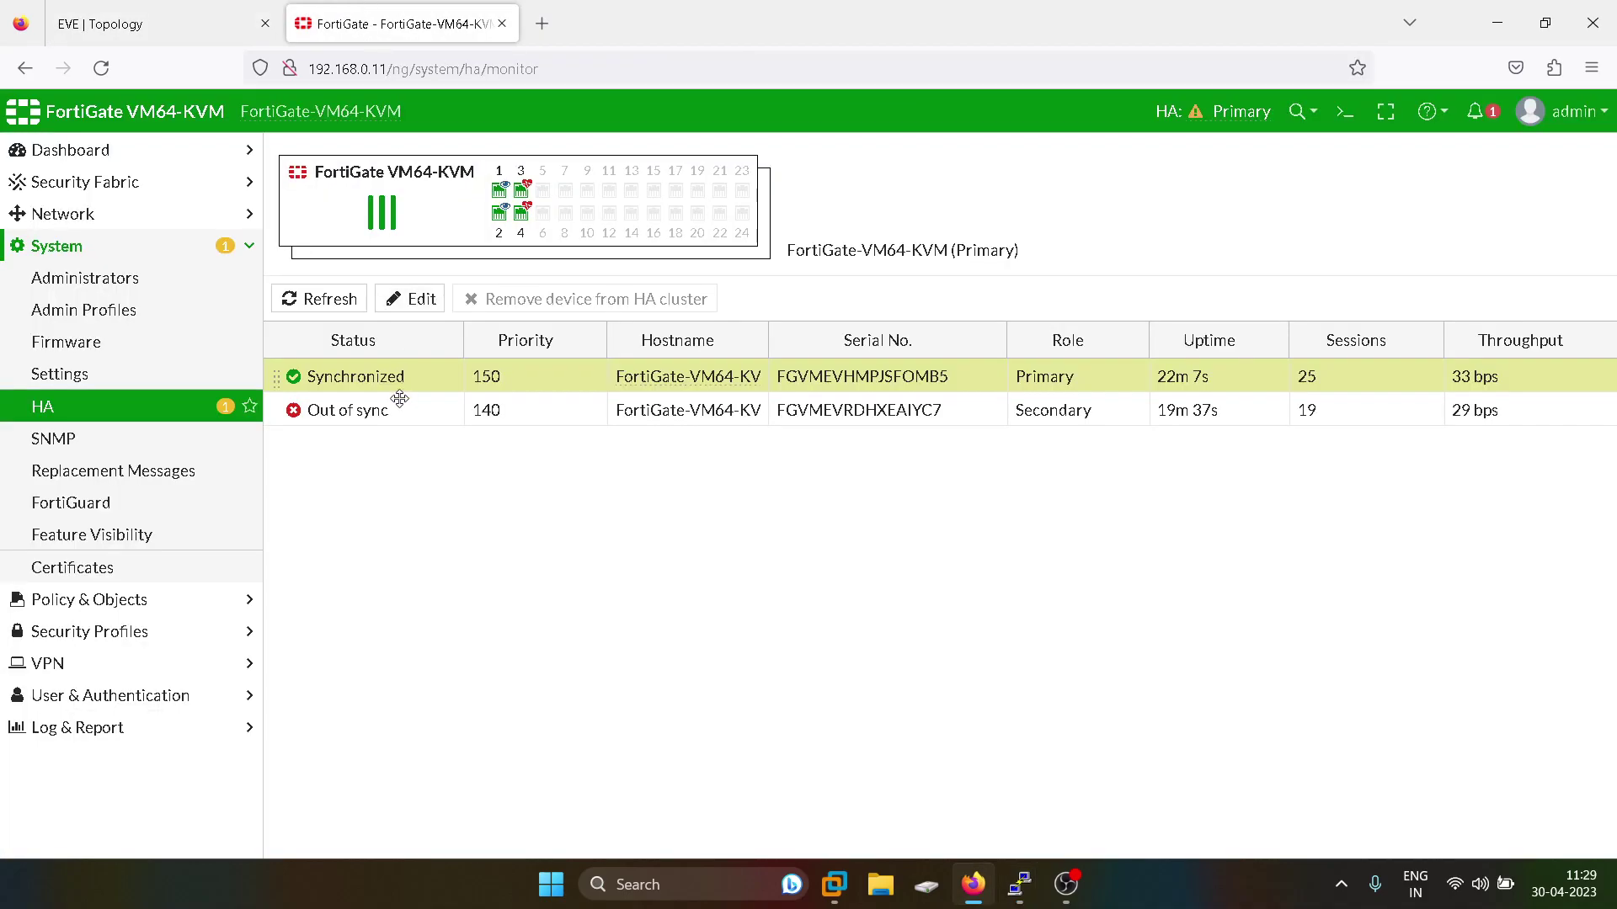
click(341, 302)
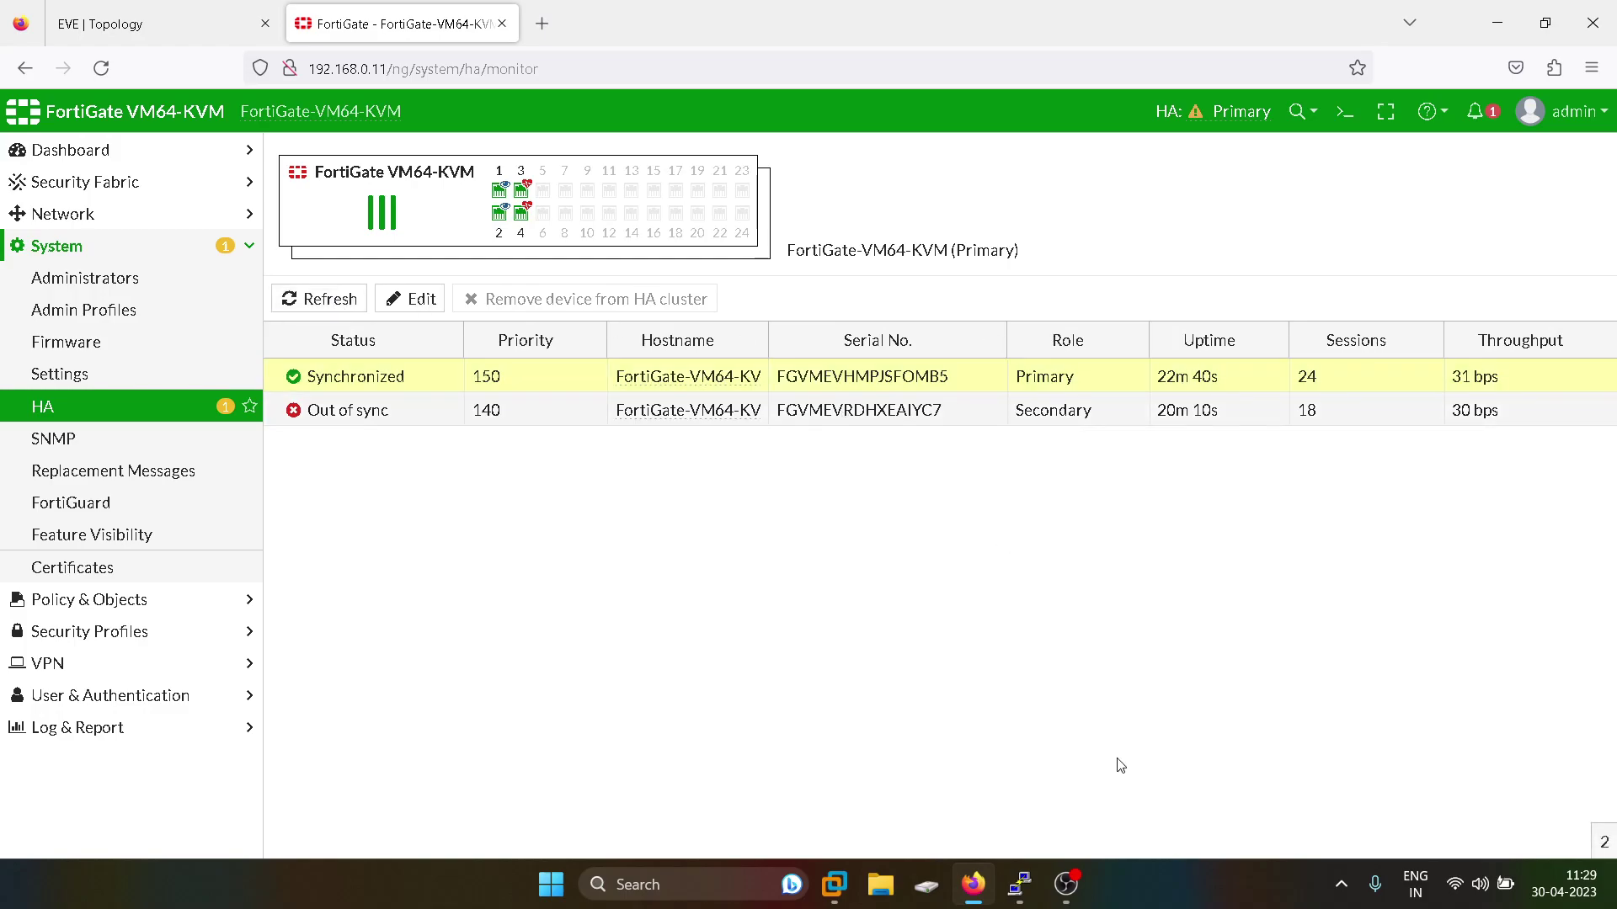
mouse_move(1019, 885)
click(943, 760)
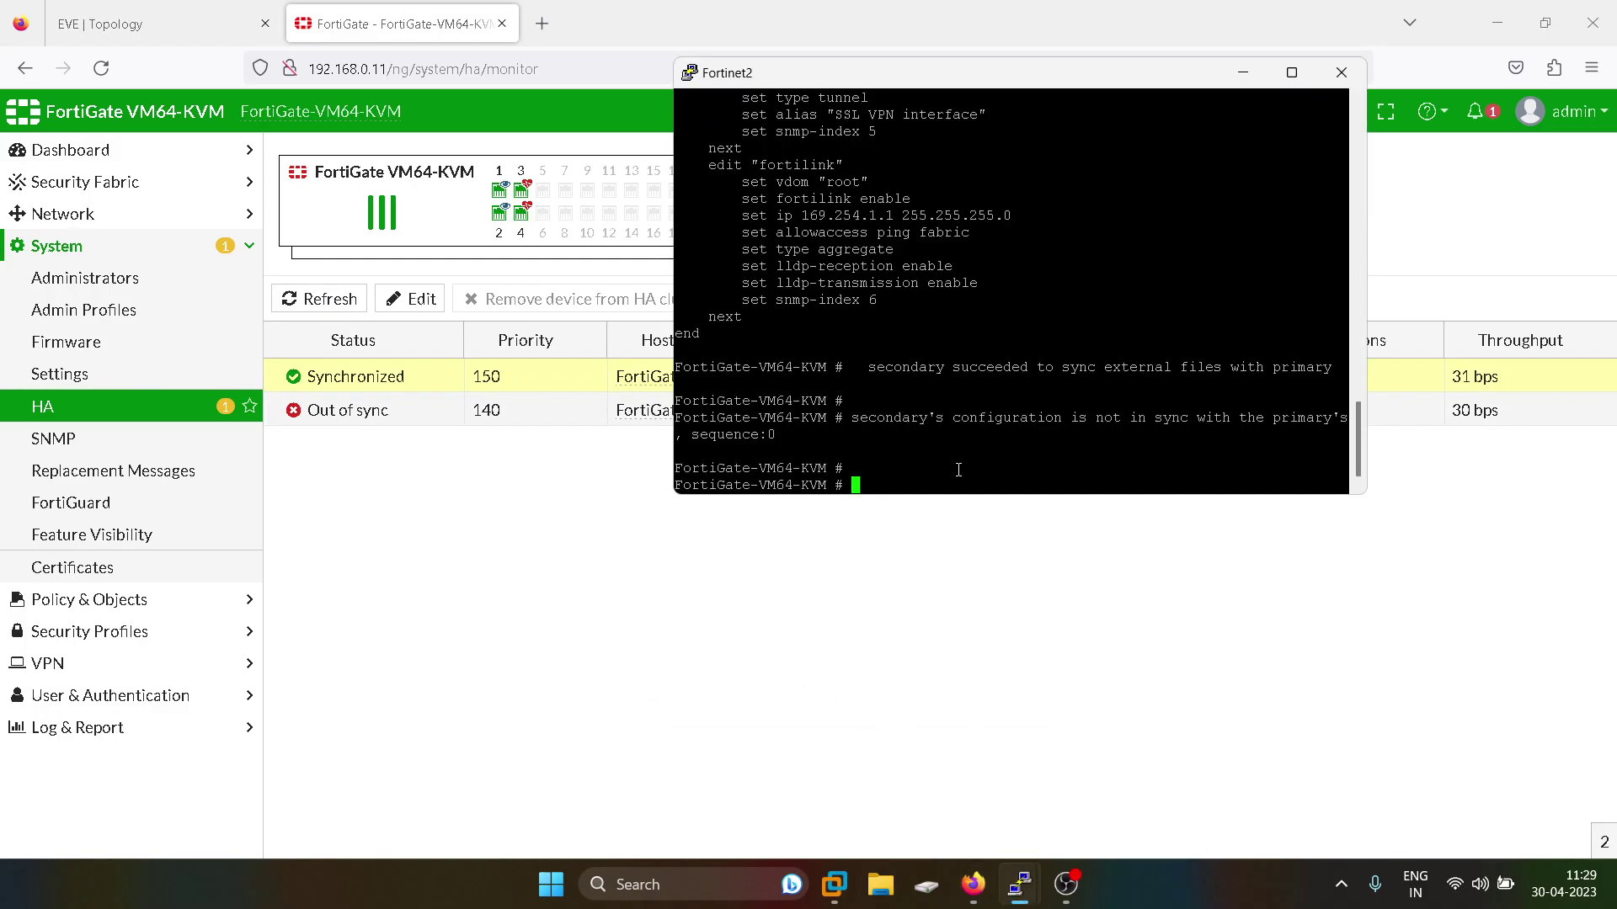
text(sh system interfacesecondary's configuration is not in sync)
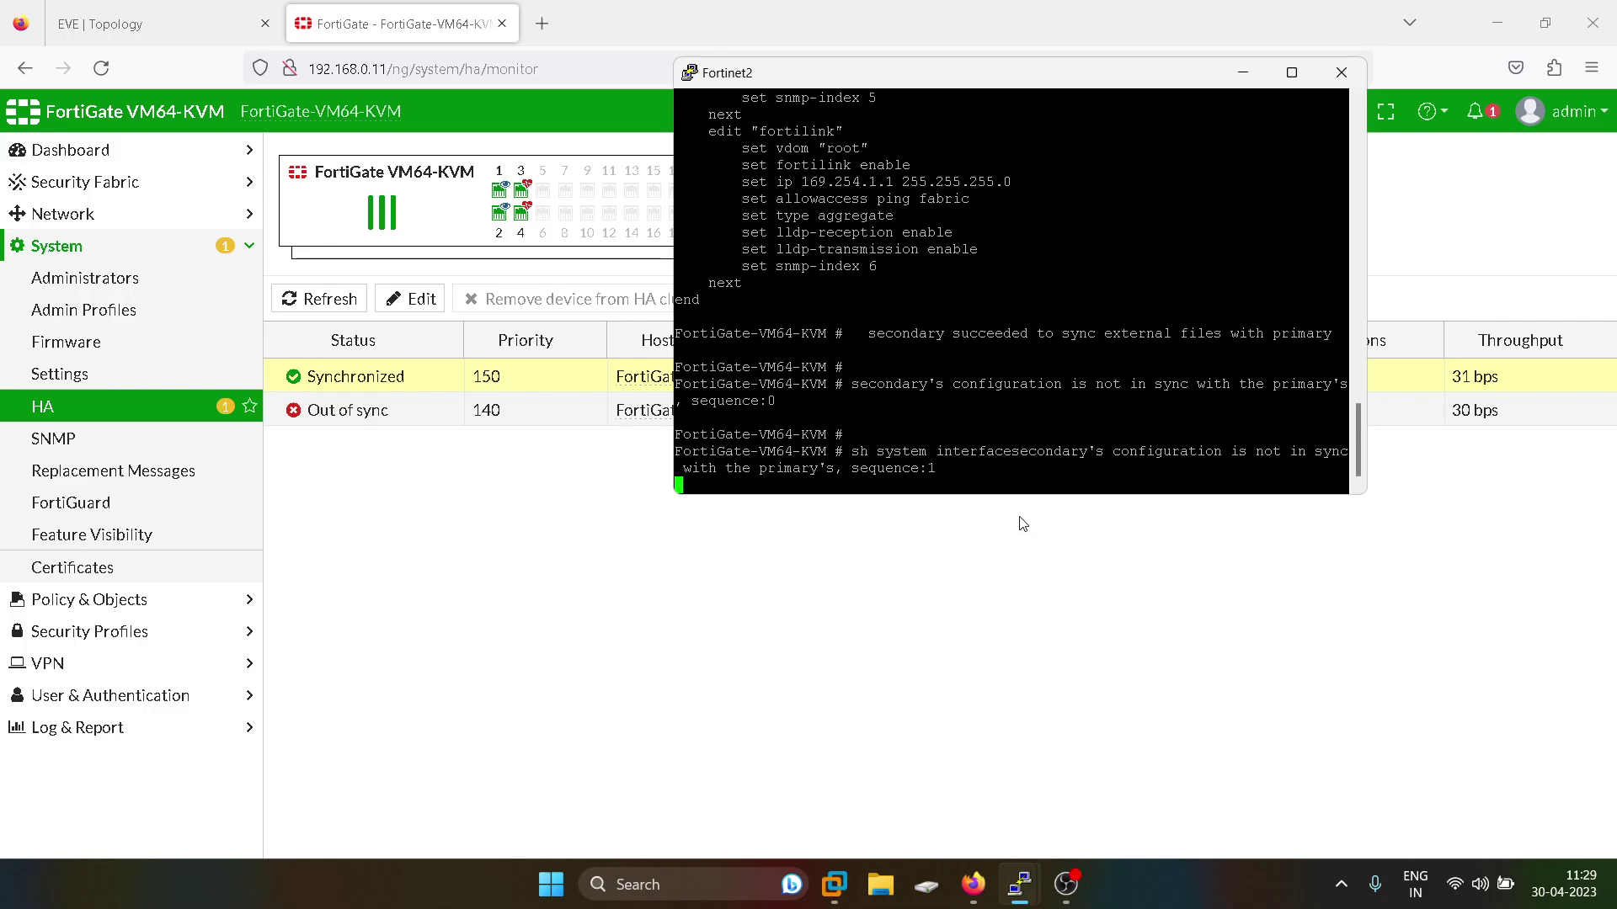
key(Return)
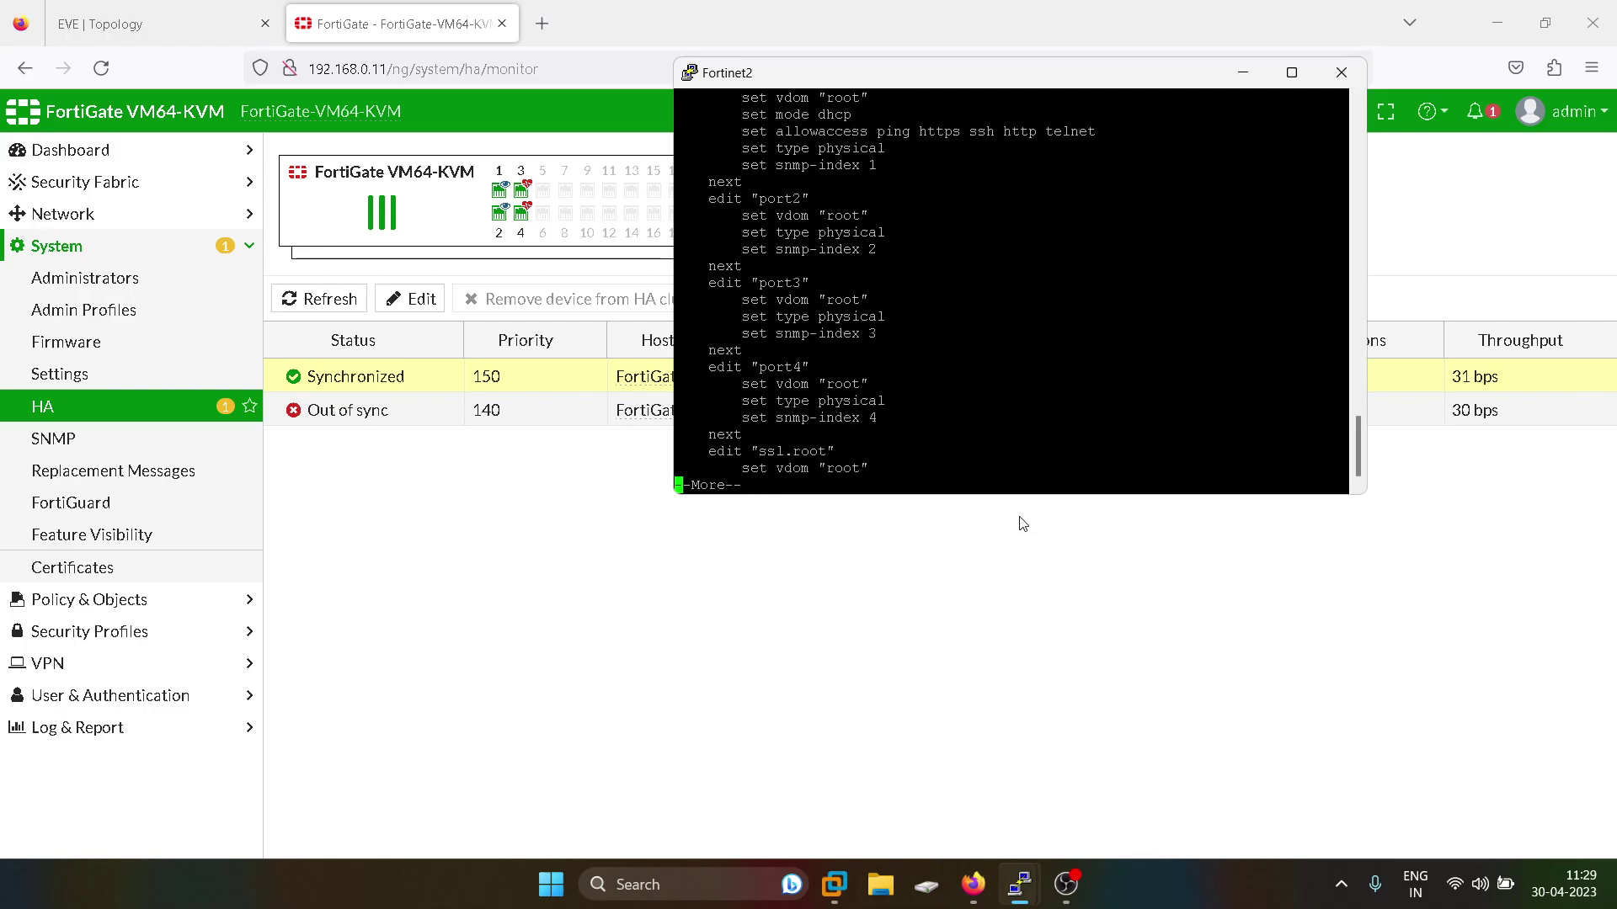
key(Return)
key(Return)
key(Return)
key(Return)
key(Return)
key(Return)
key(Return)
key(Return)
key(Return)
key(Return)
key(Return)
key(Return)
key(Return)
key(Return)
key(Return)
key(Return)
key(Return)
key(Return)
key(Return)
key(Return)
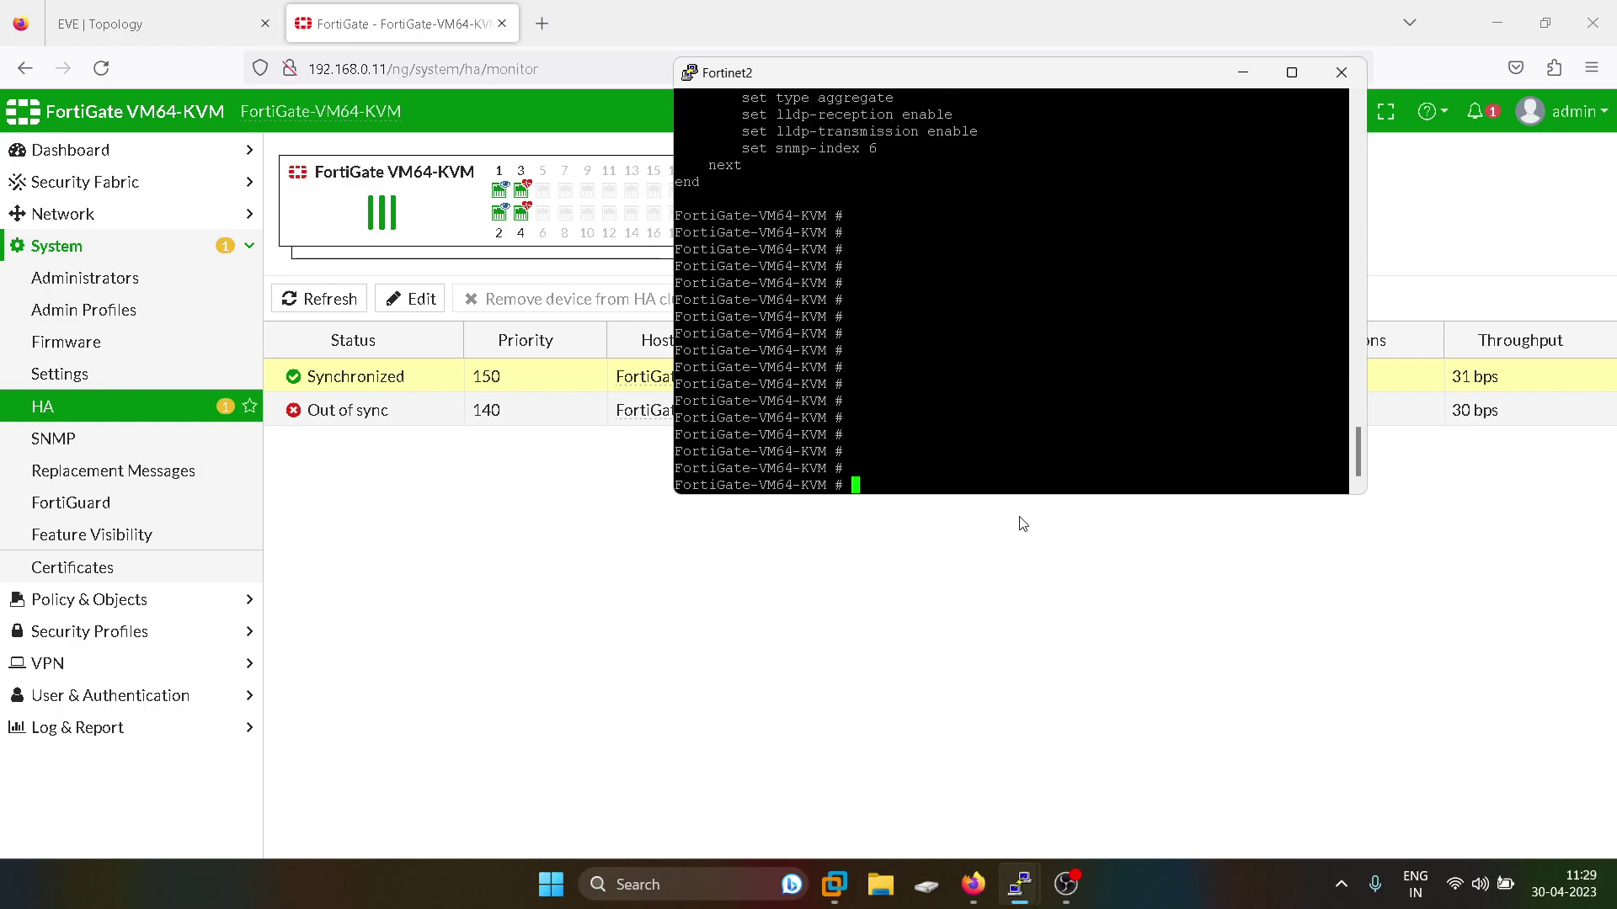
- Refresh the HA monitor again and check the Fortinet2 console for new sync messages
click(649, 647)
click(333, 309)
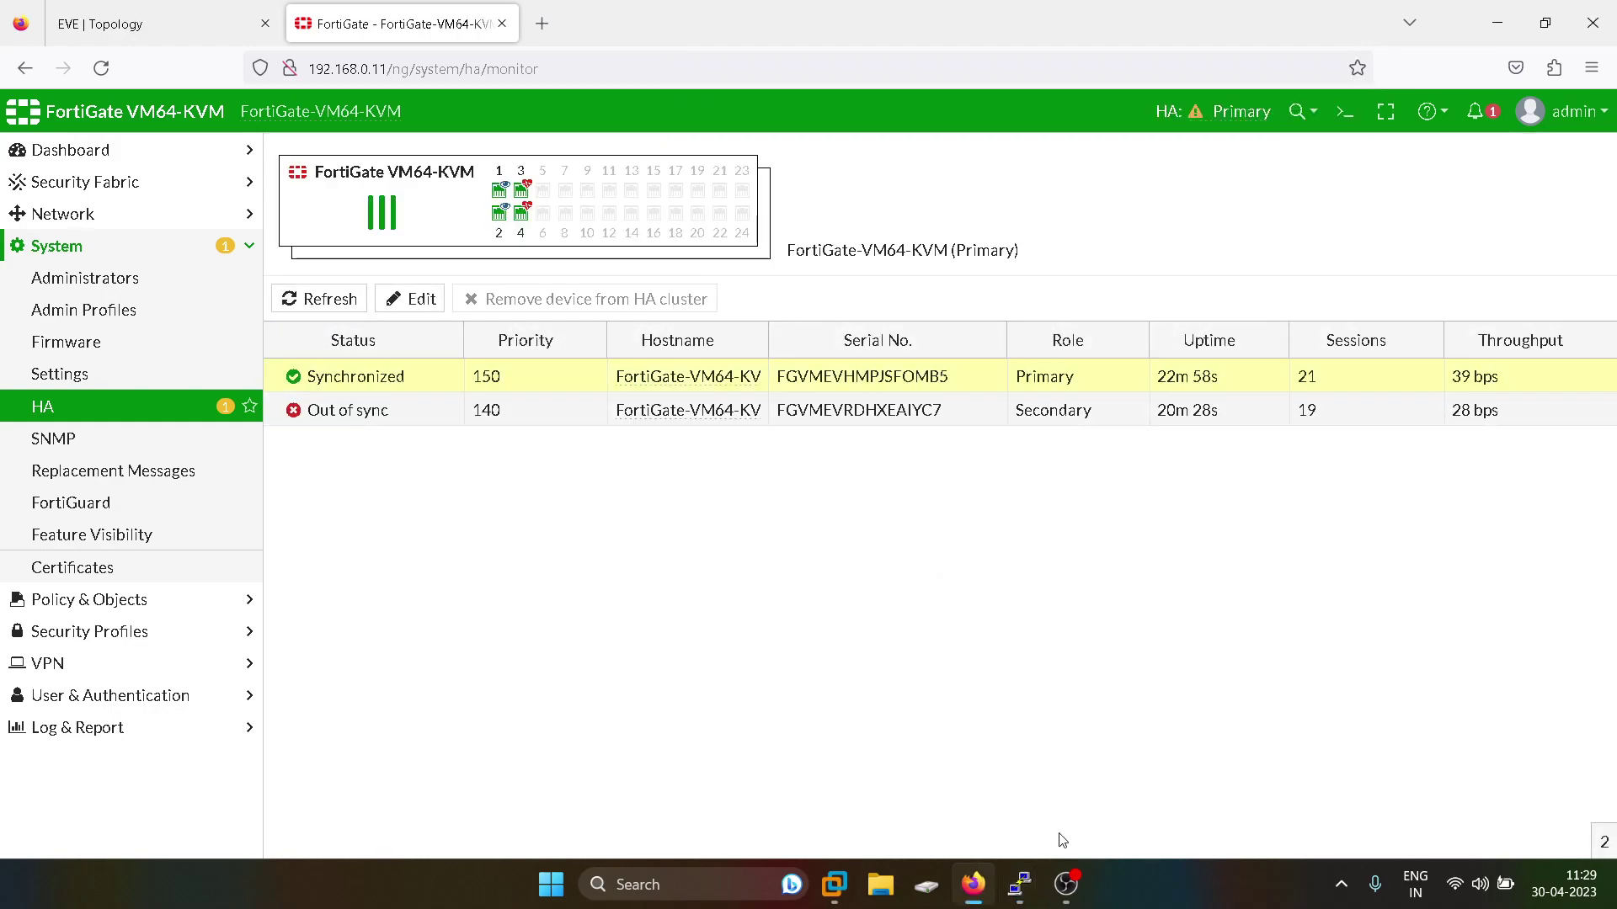
mouse_move(1020, 884)
click(899, 736)
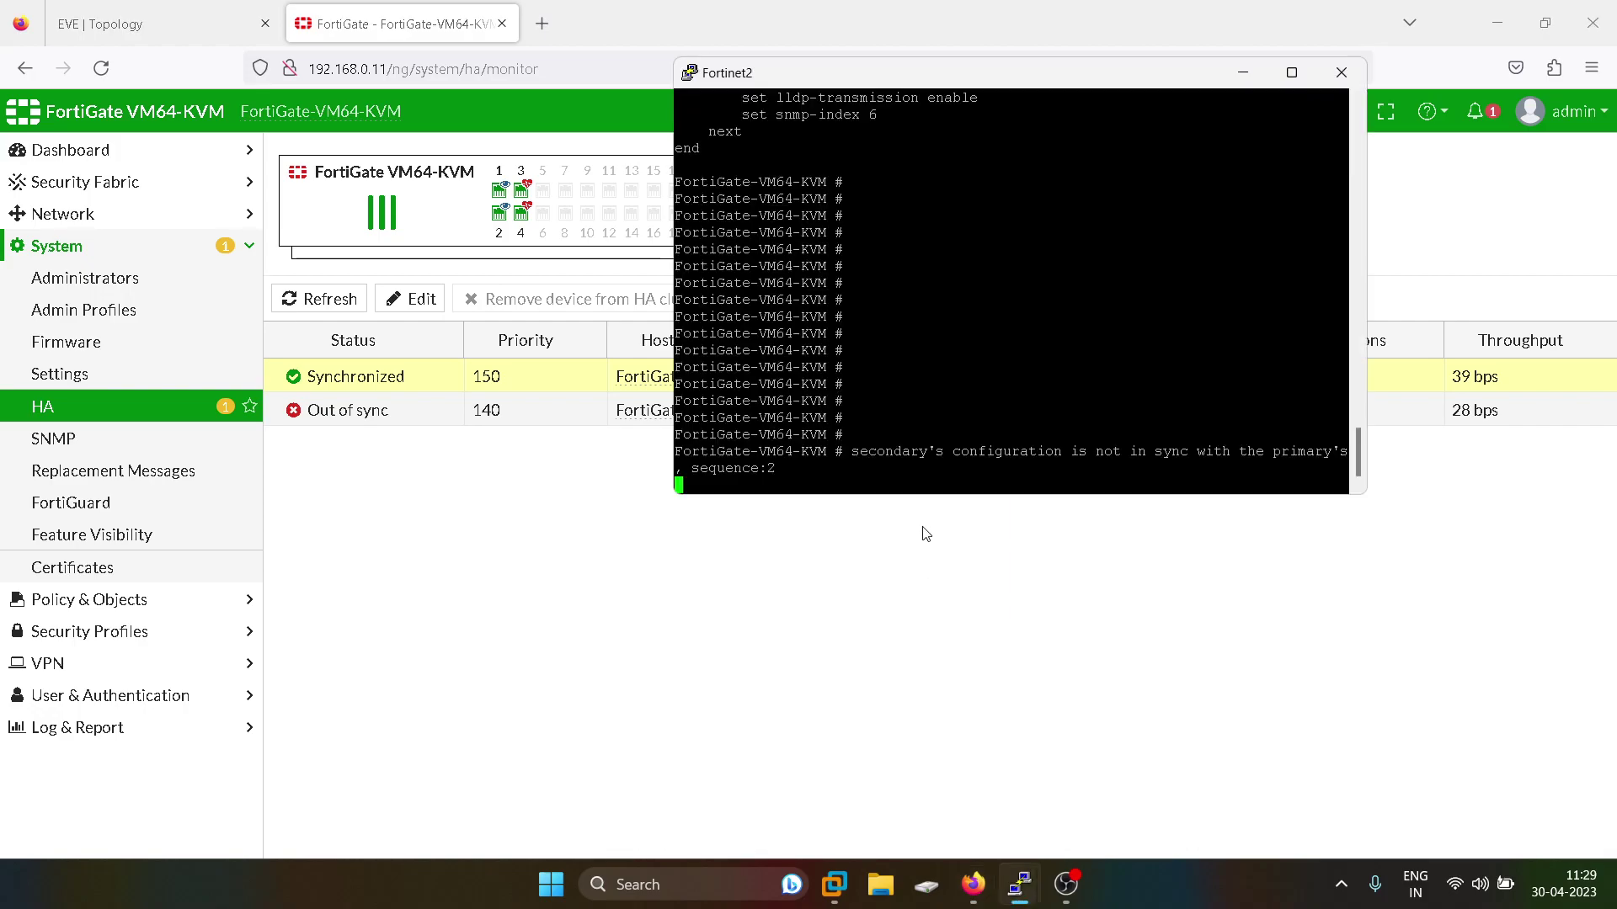
key(Return)
key(Return)
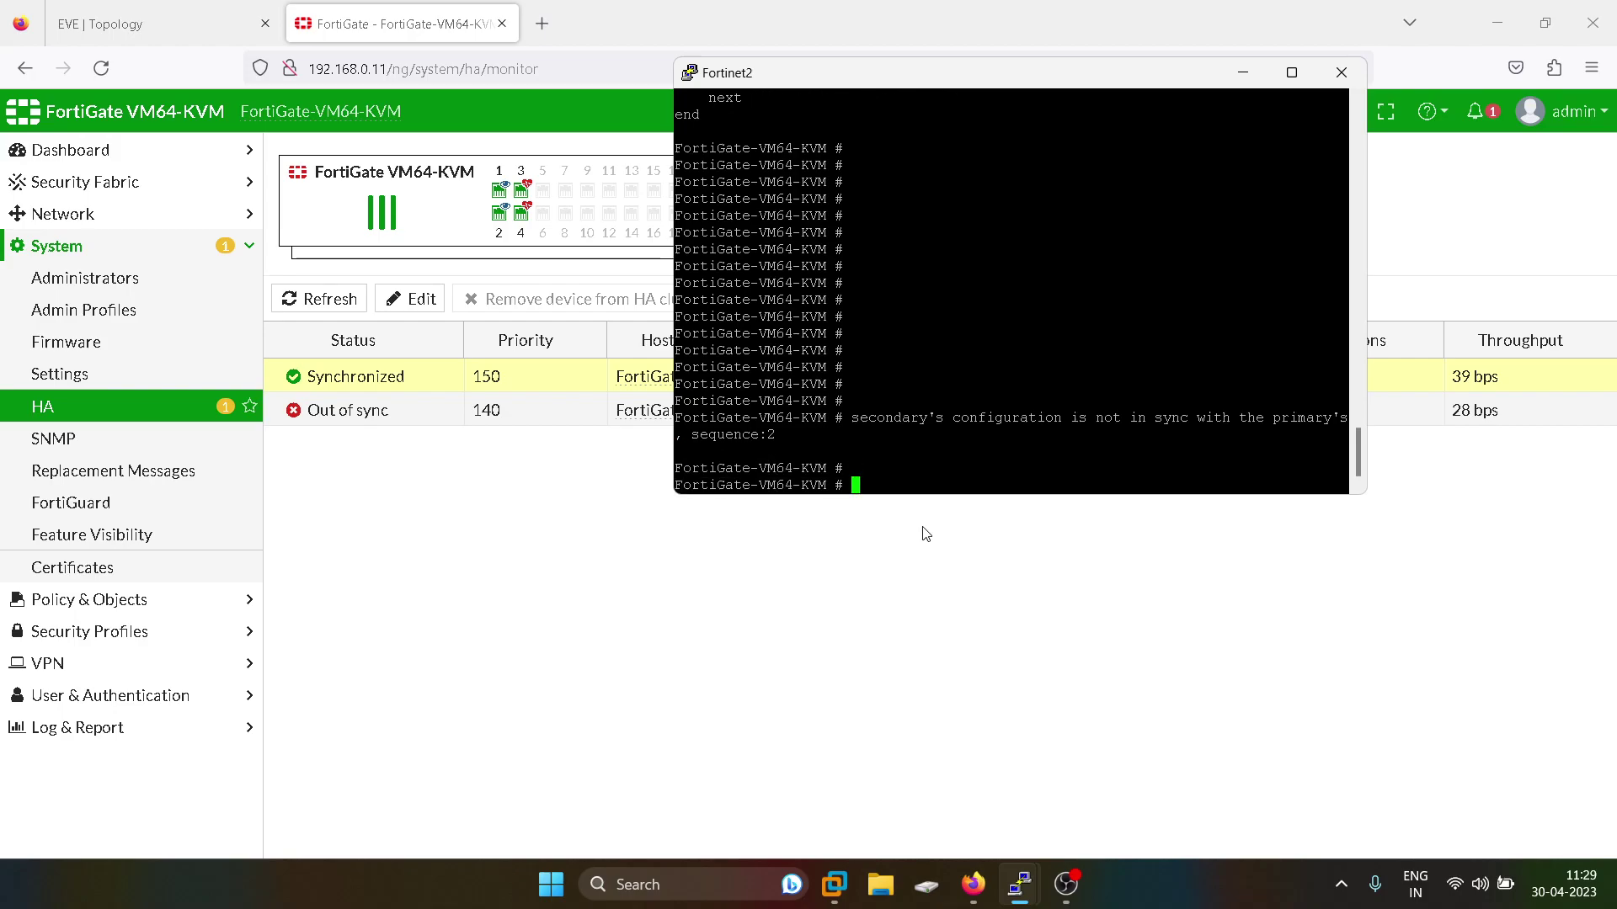
key(Return)
key(Return)
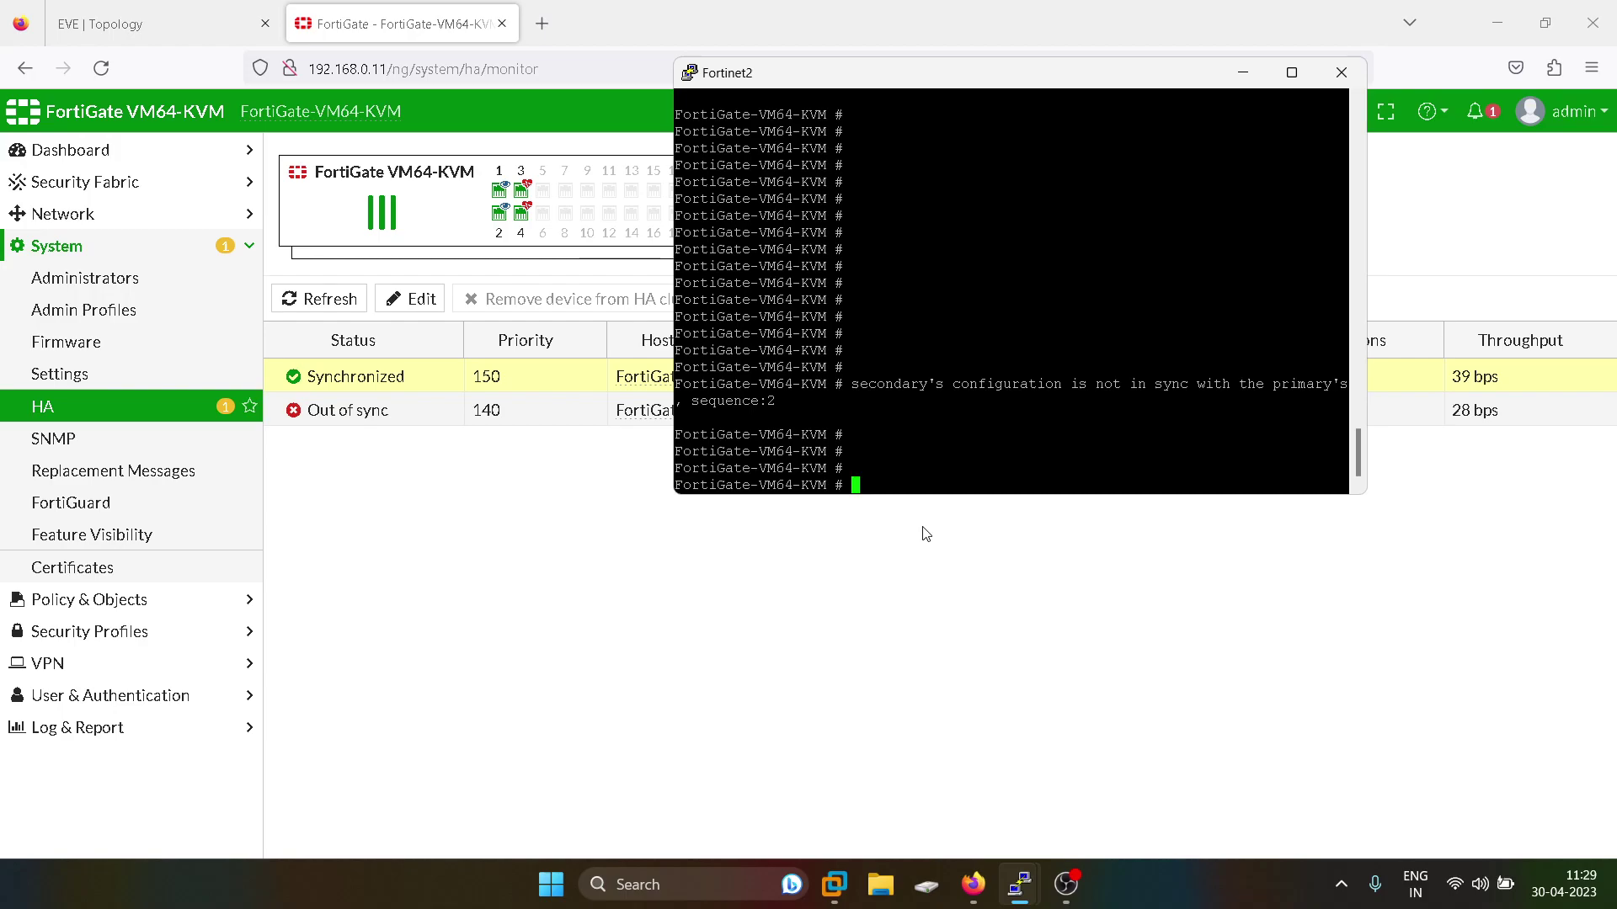
click(926, 533)
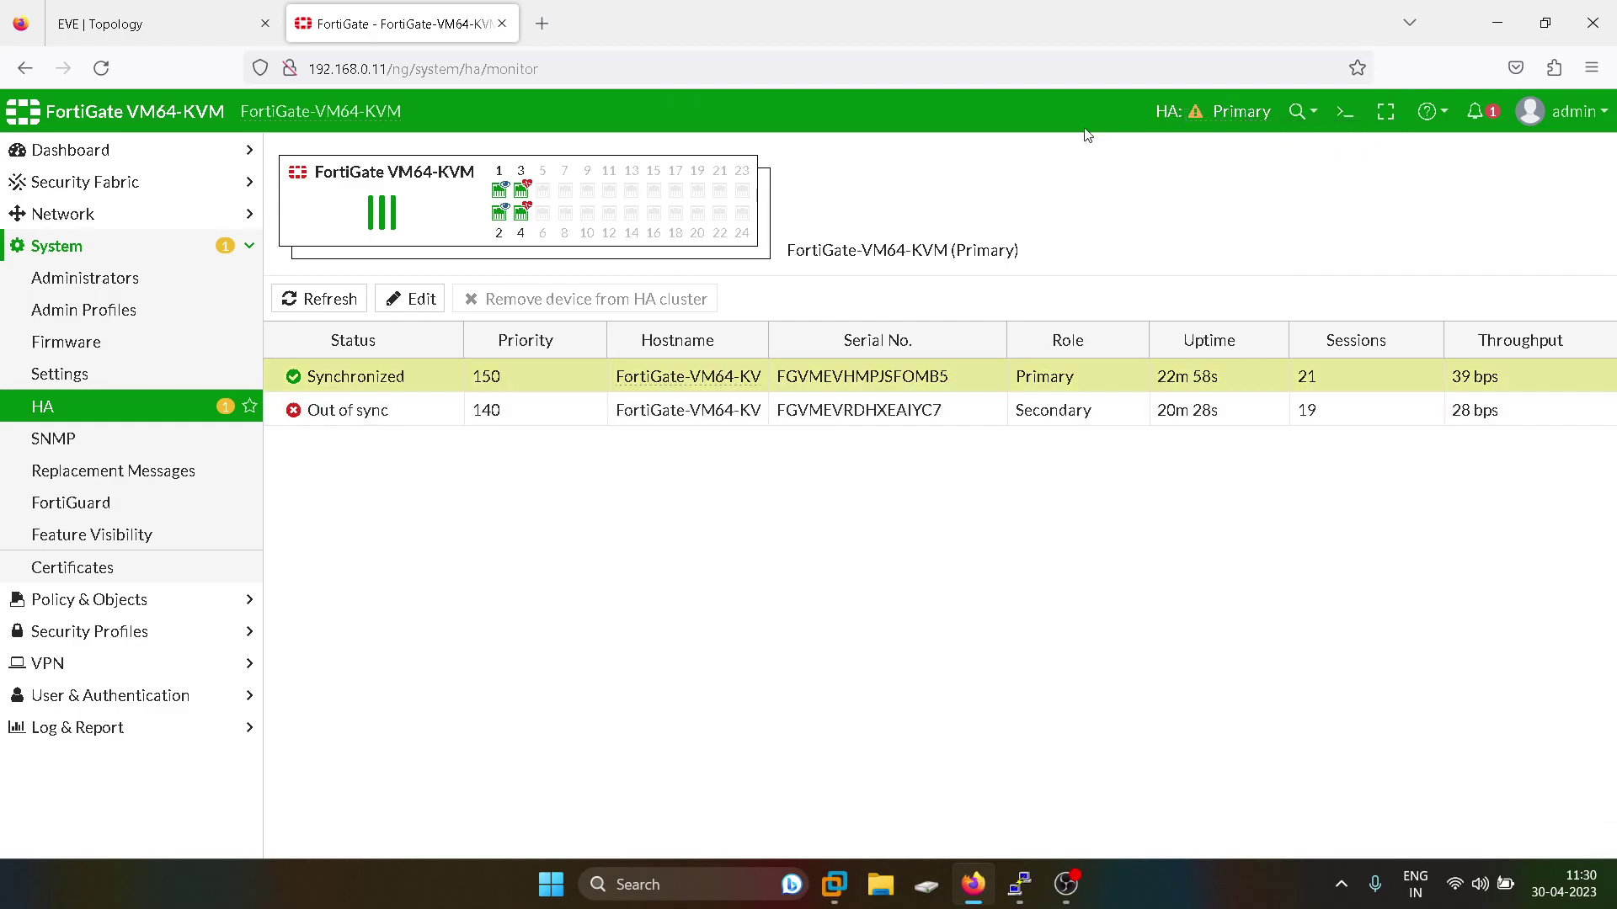
- Reload the FortiGate HA monitor page and refresh the cluster status table
click(101, 67)
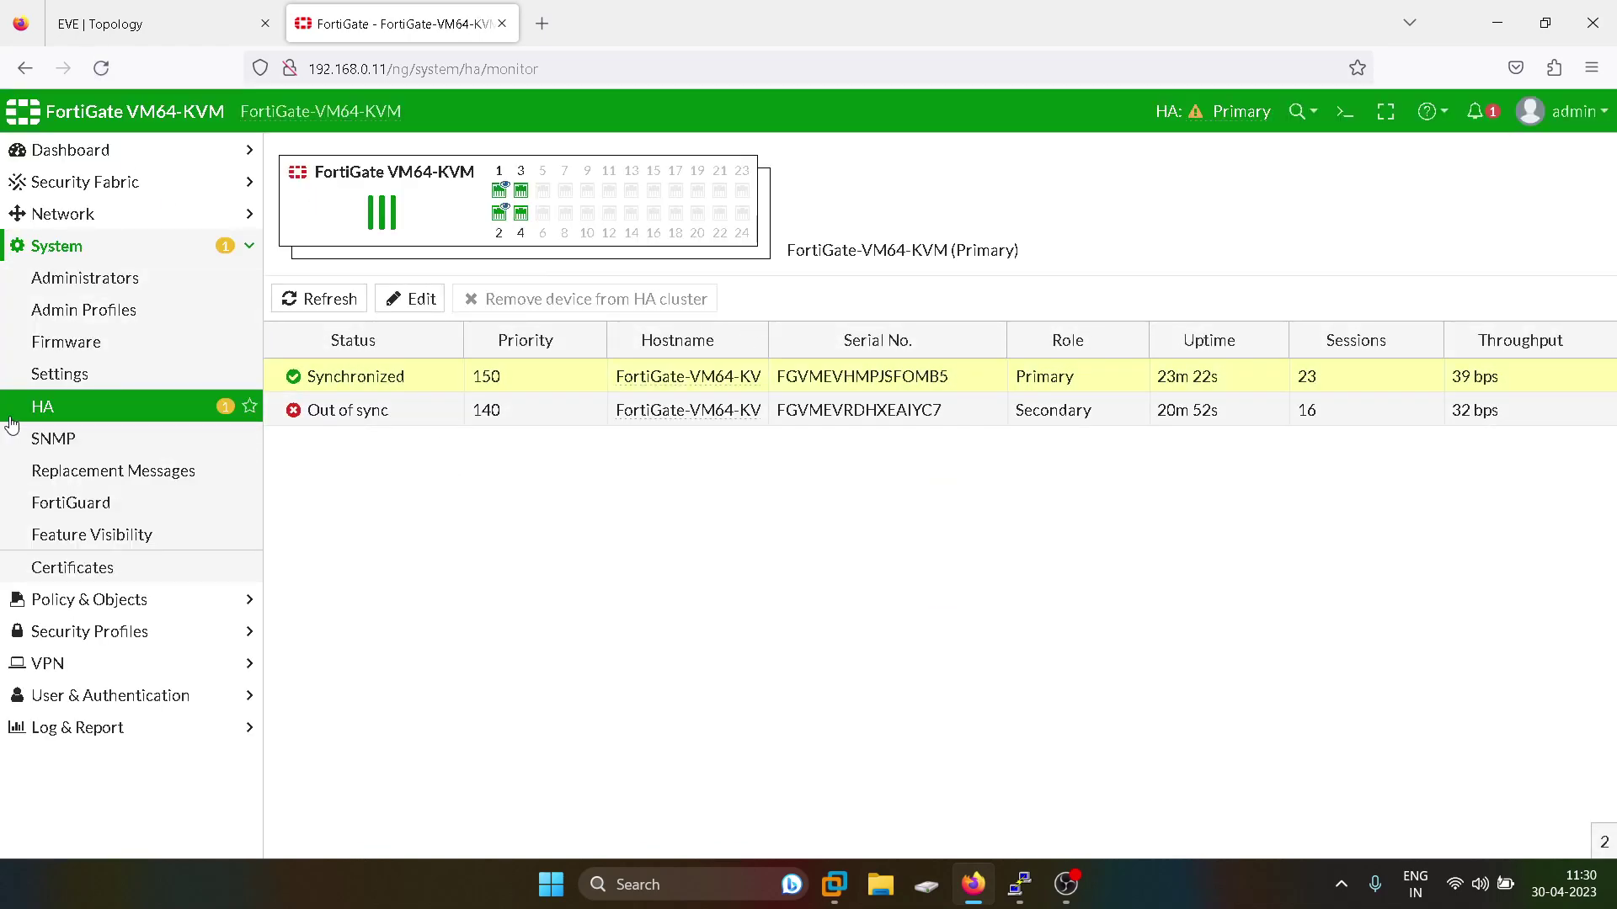
click(86, 405)
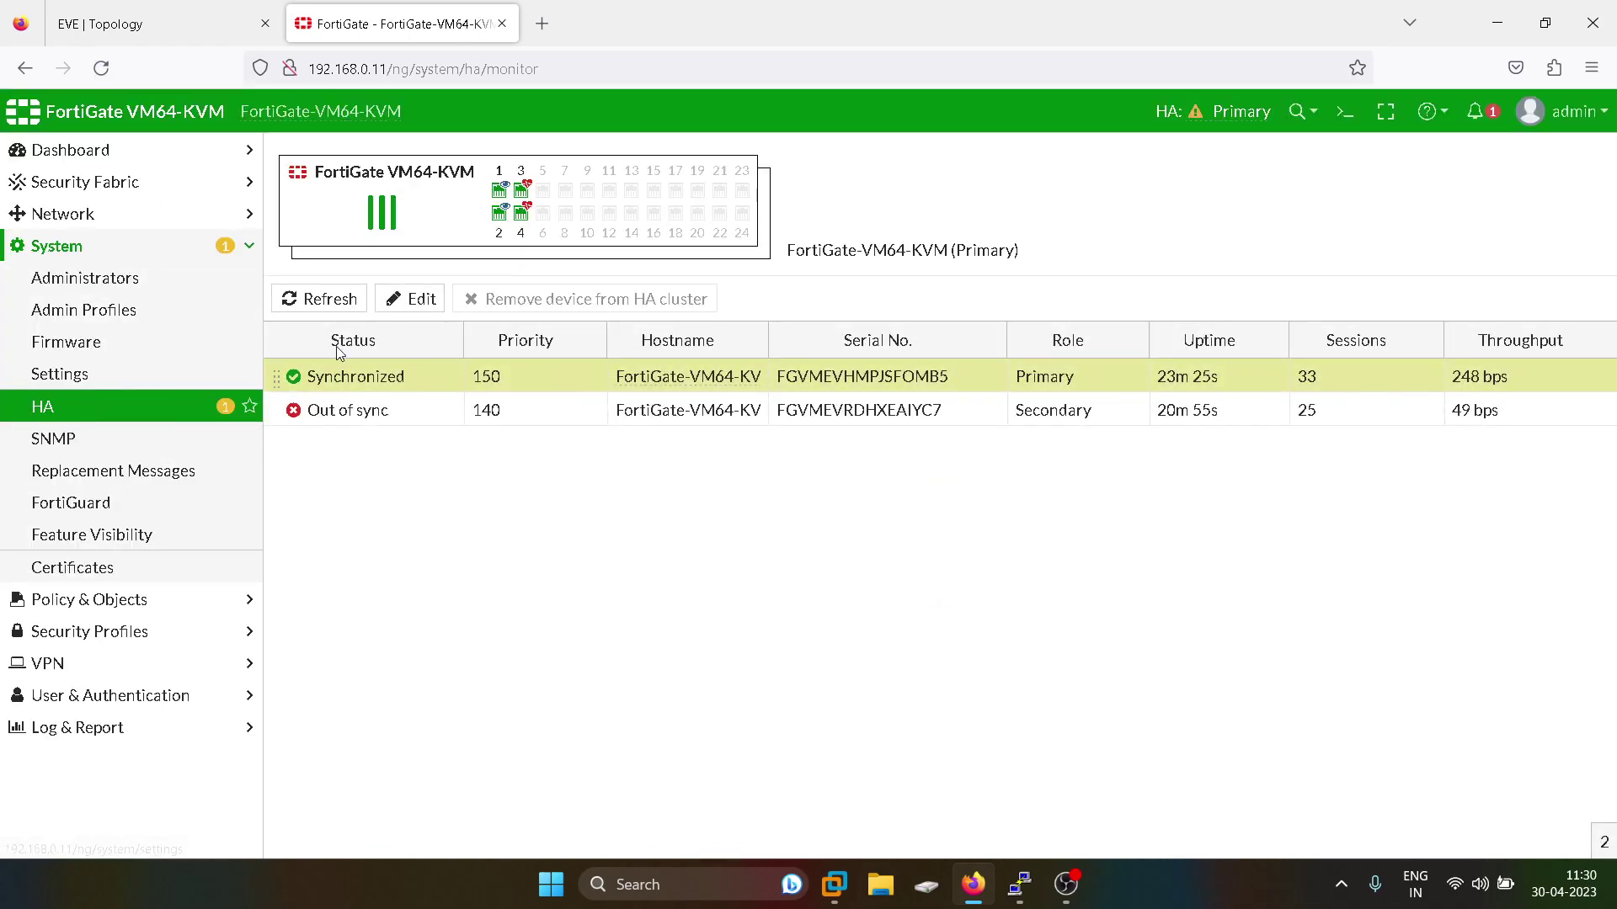
click(320, 300)
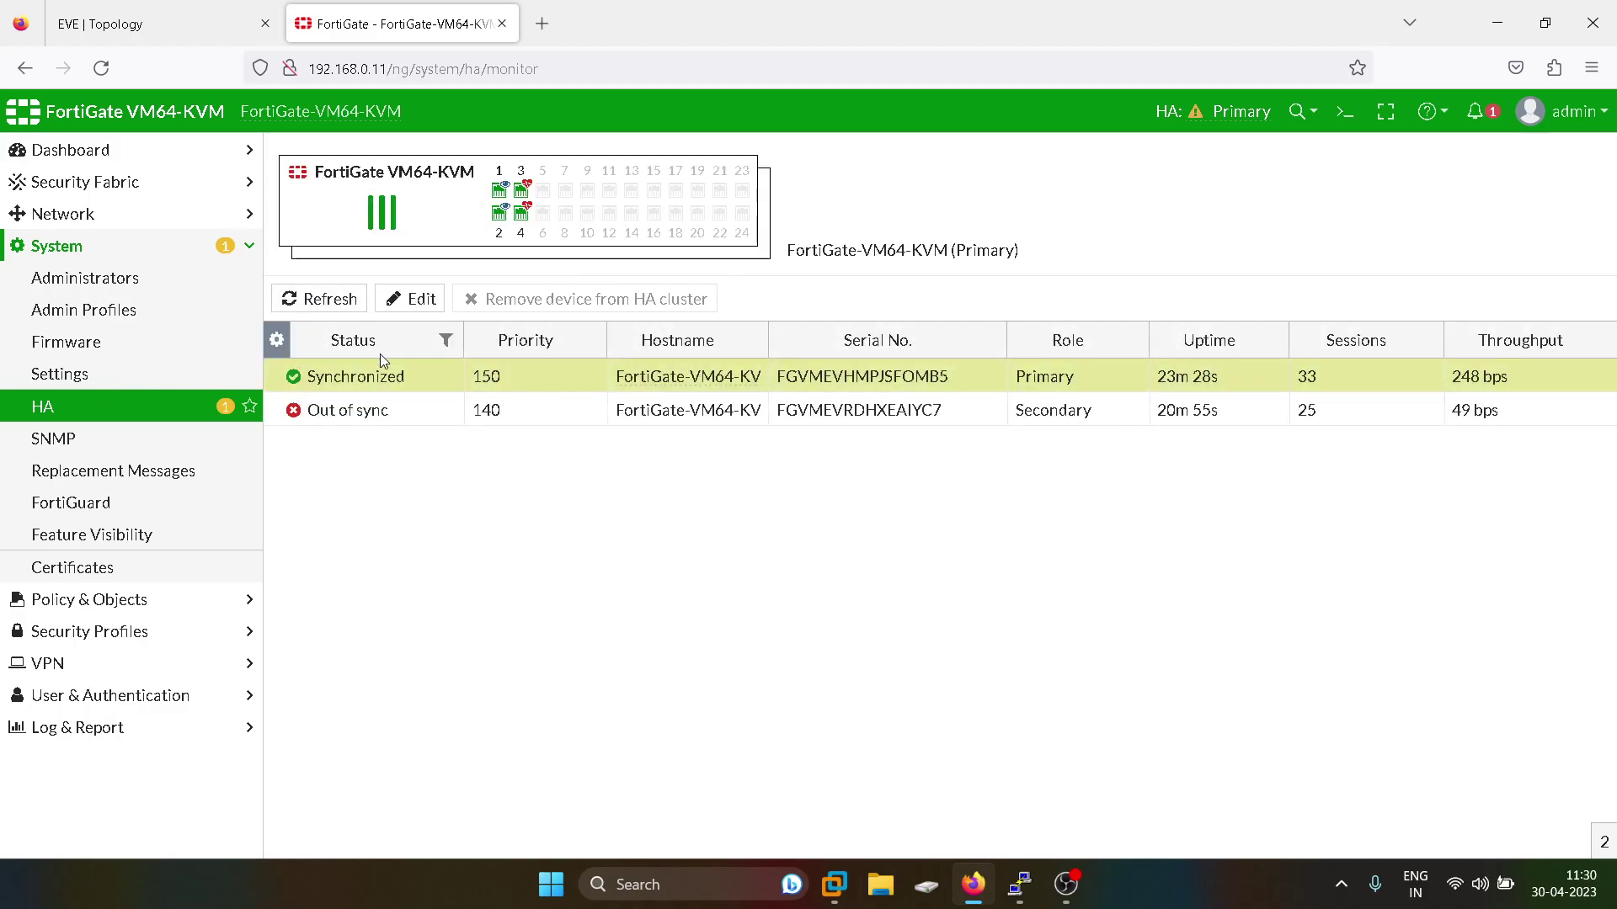
- Log back in as admin on the Fortinet2 console, then refresh the HA status table again
mouse_move(1019, 884)
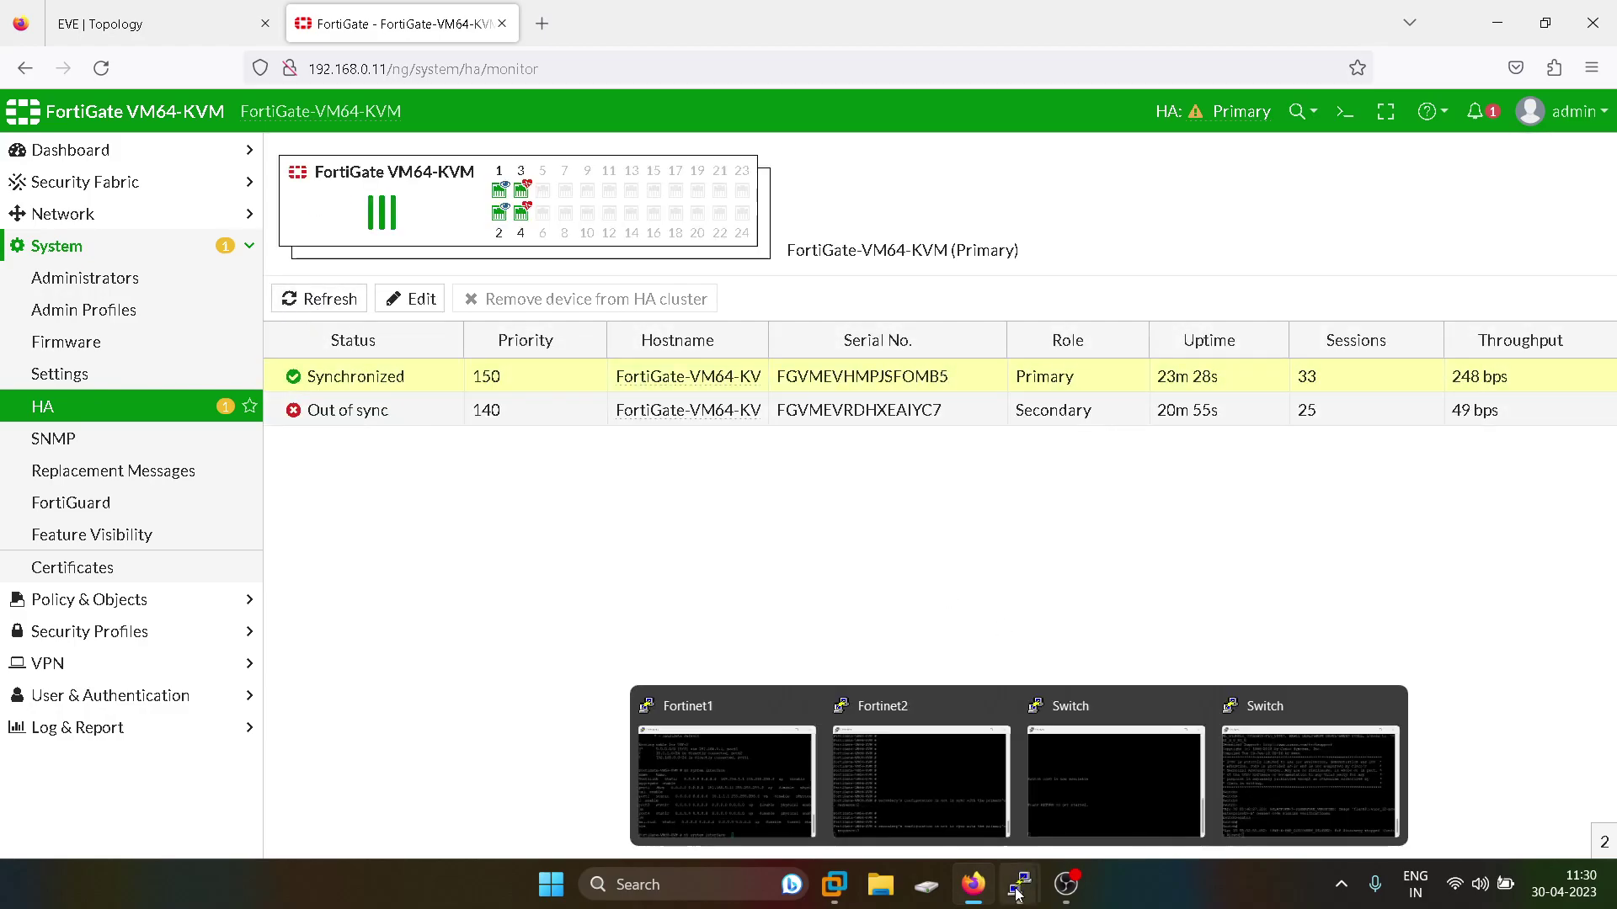
click(971, 797)
key(Return)
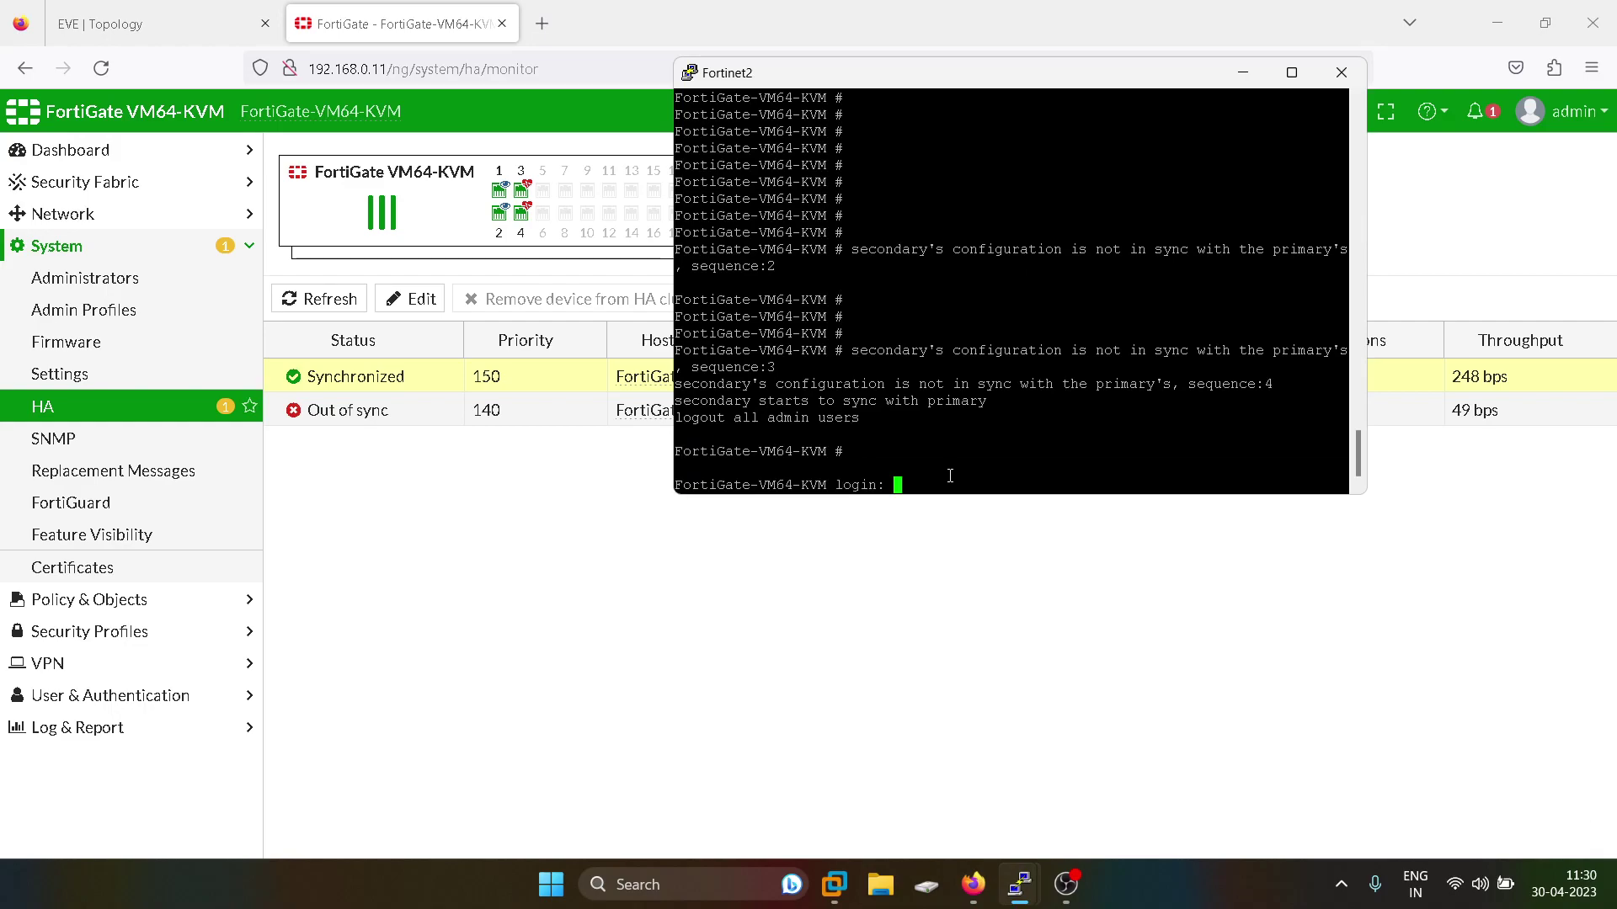
text(admin)
key(Return)
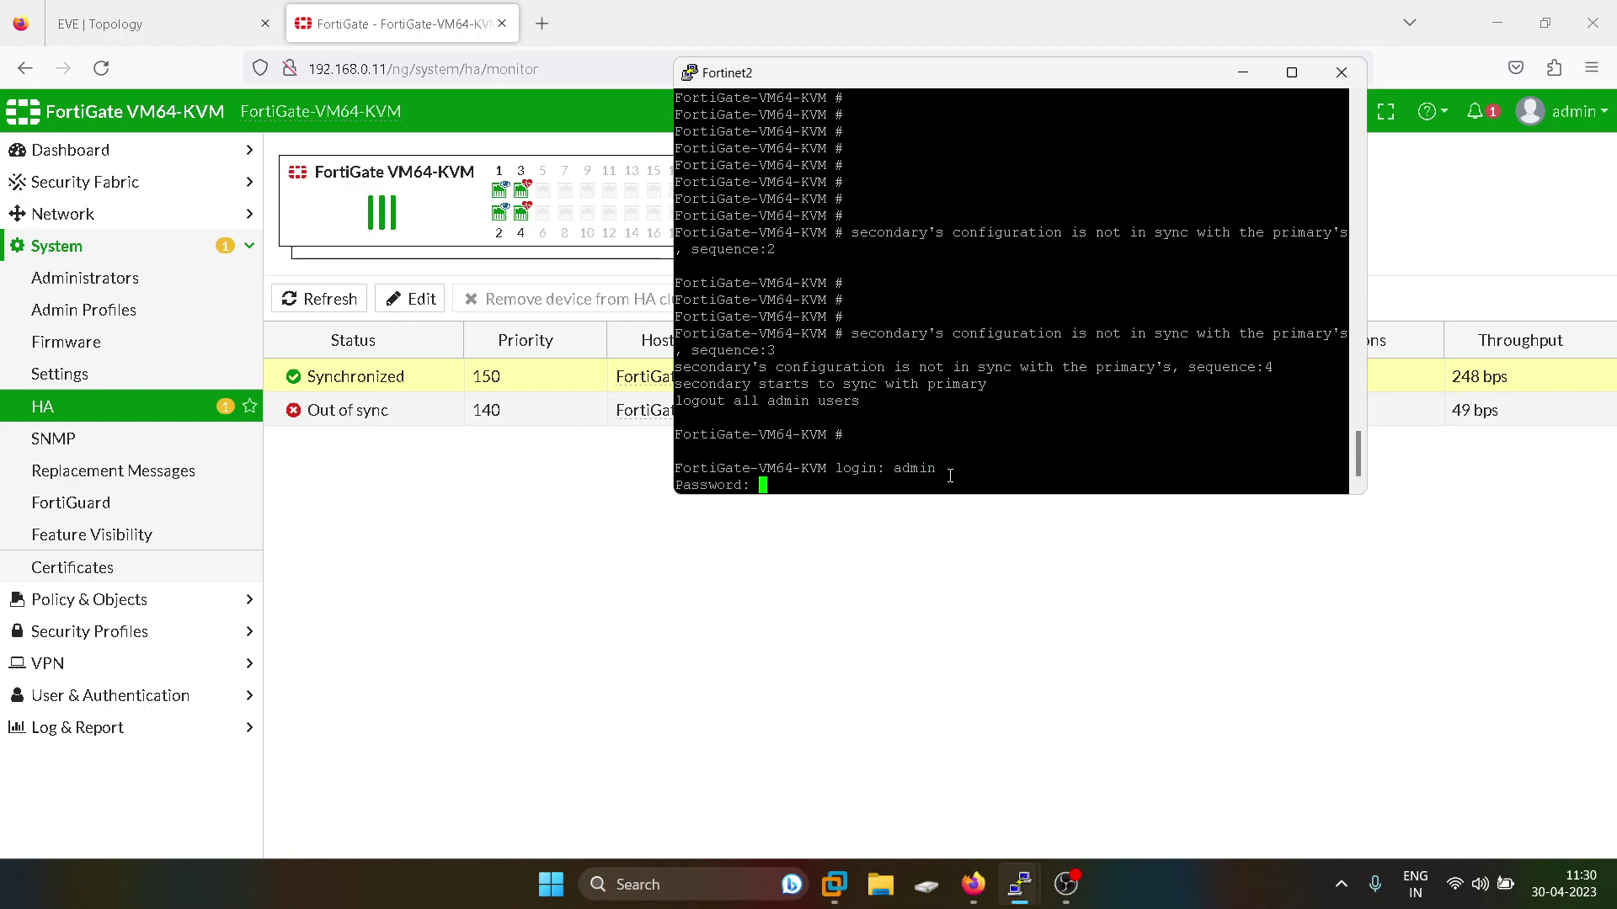
key(Return)
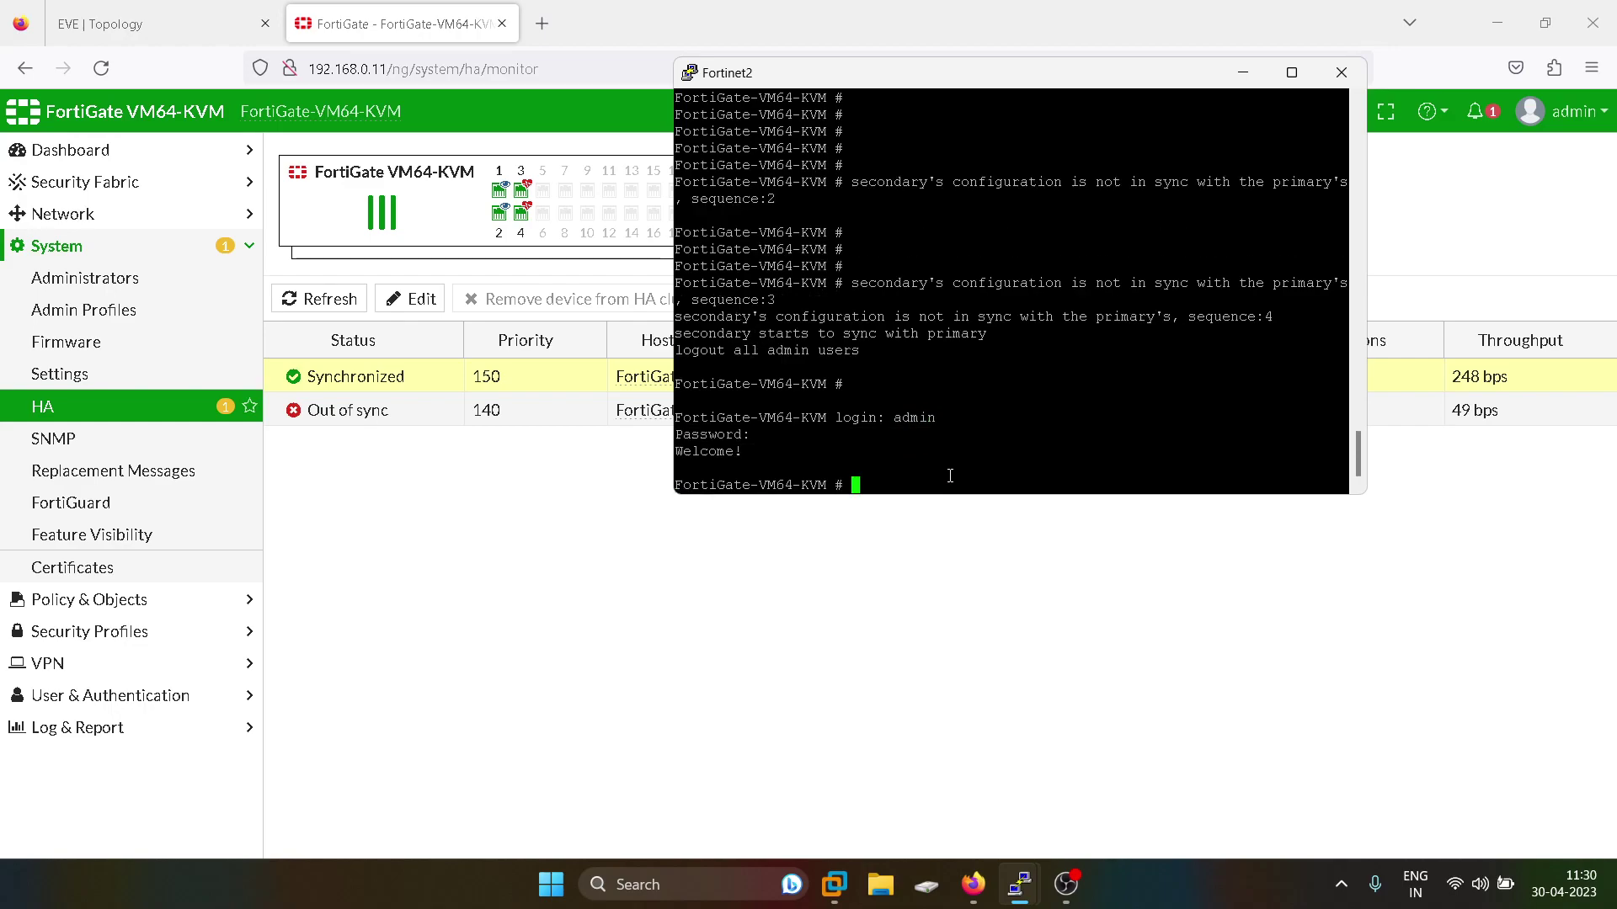
click(884, 657)
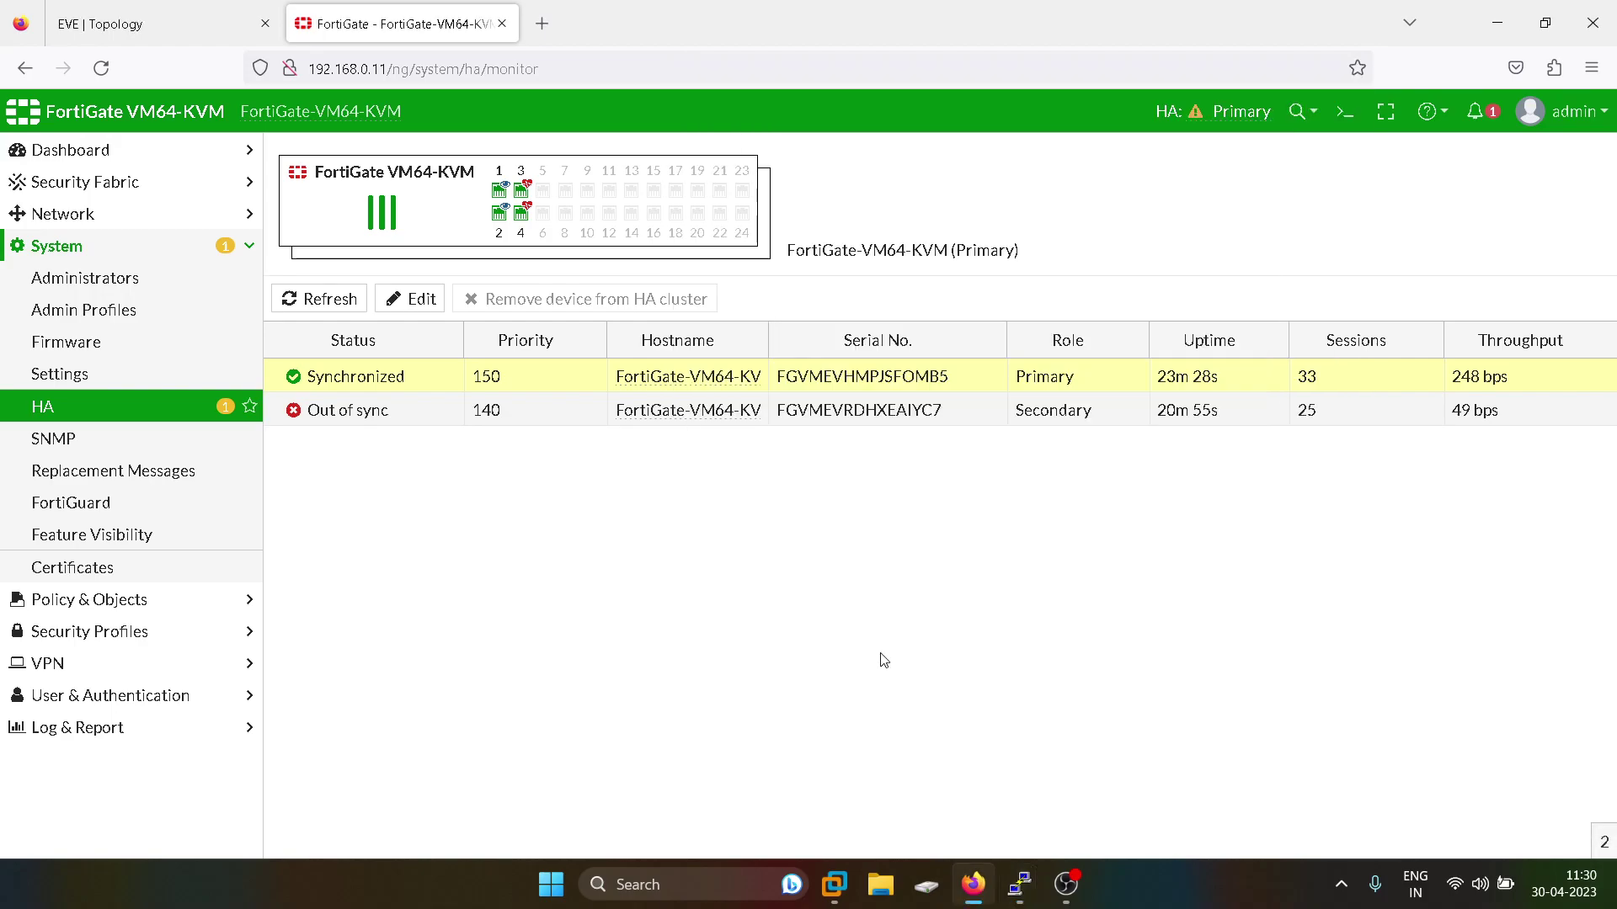
click(326, 311)
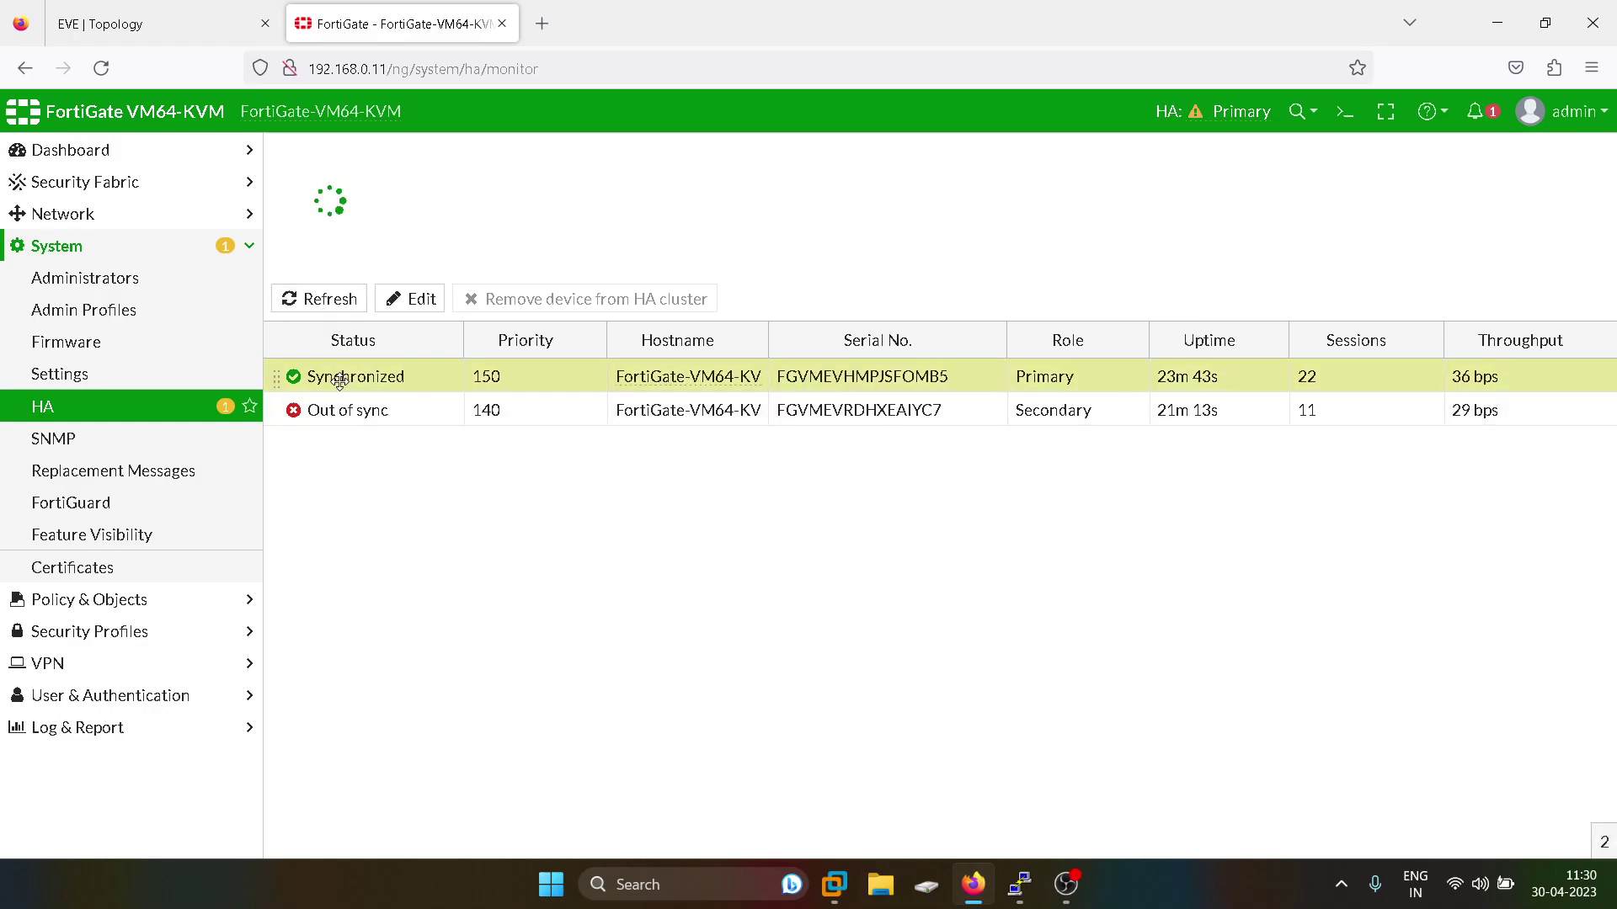
- Select the out-of-sync Secondary row and query Fortinet2's interfaces with 'sh system int' help
click(346, 413)
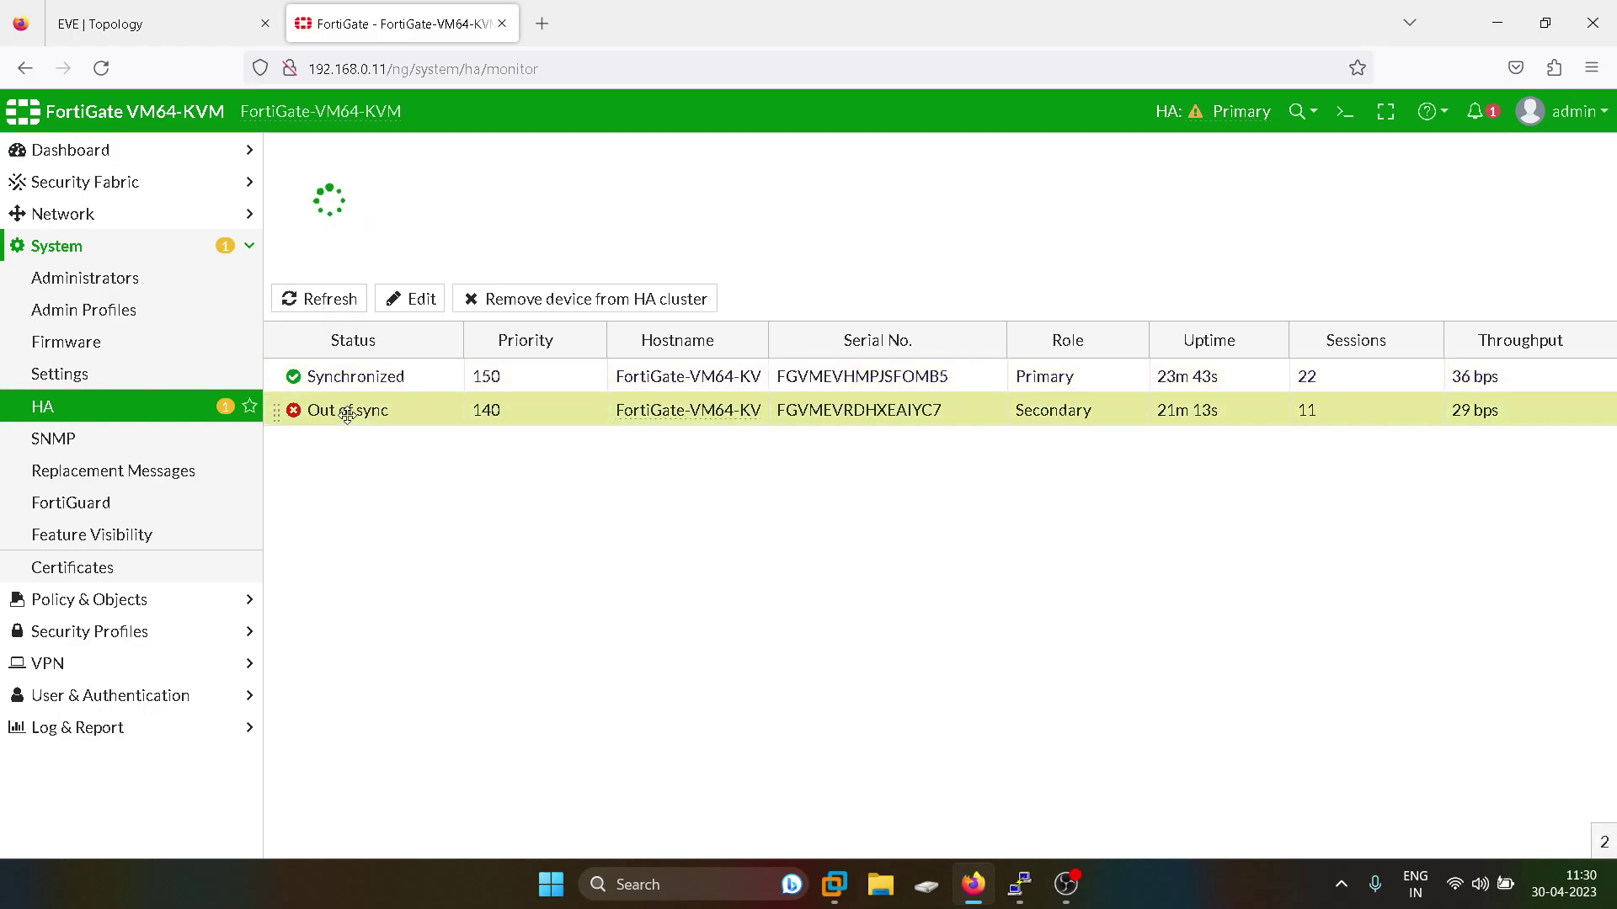
mouse_move(1014, 902)
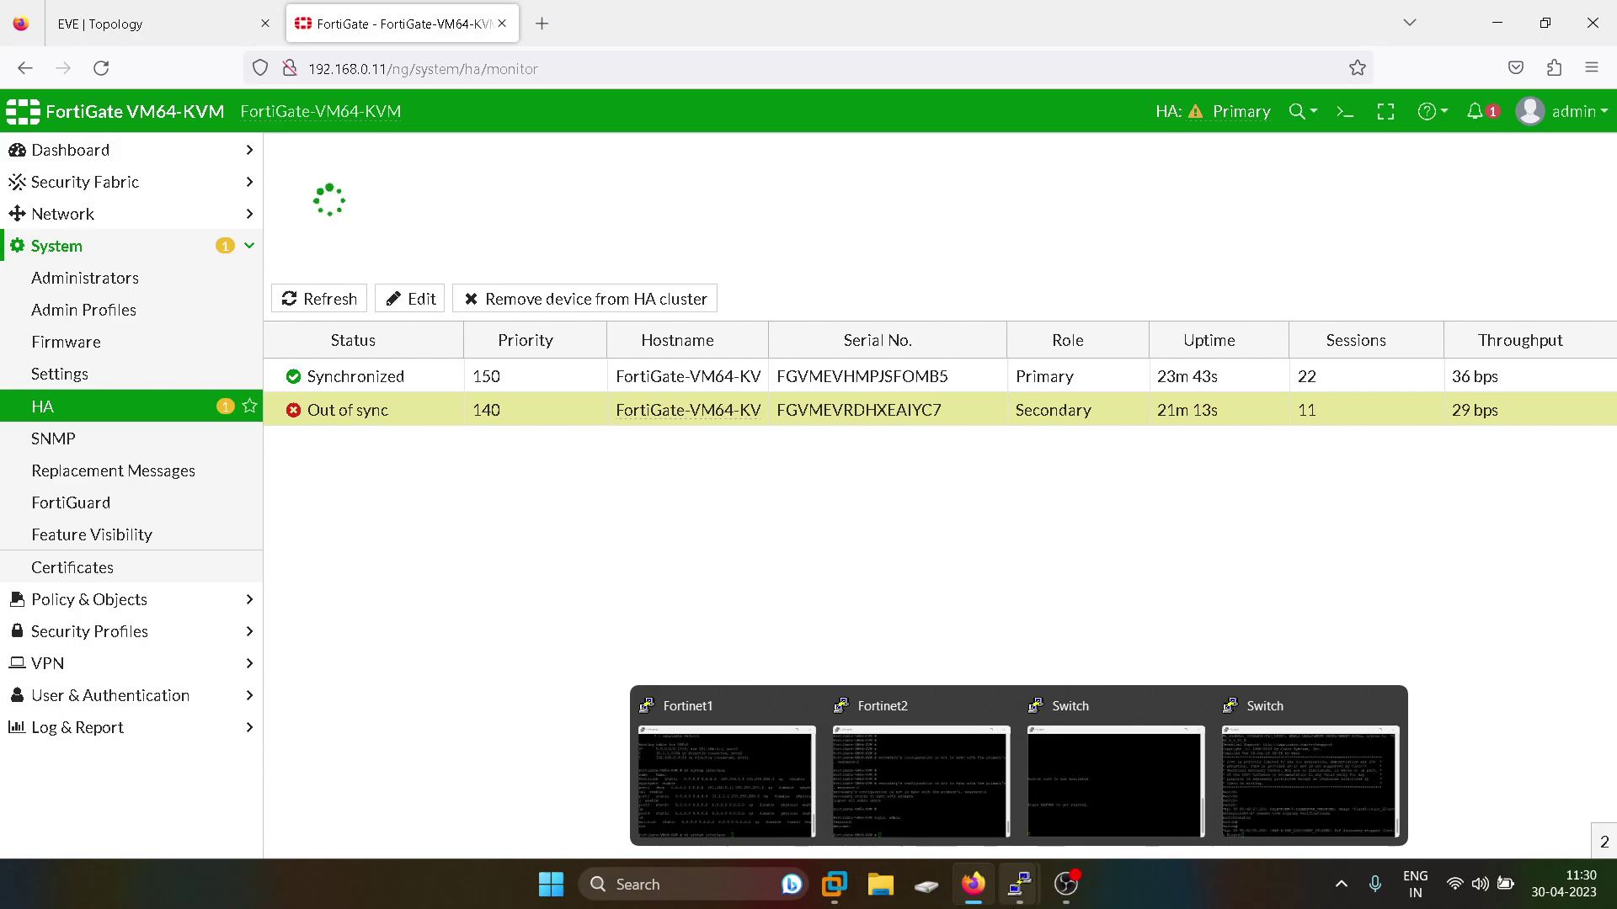
click(937, 772)
text(sh system int)
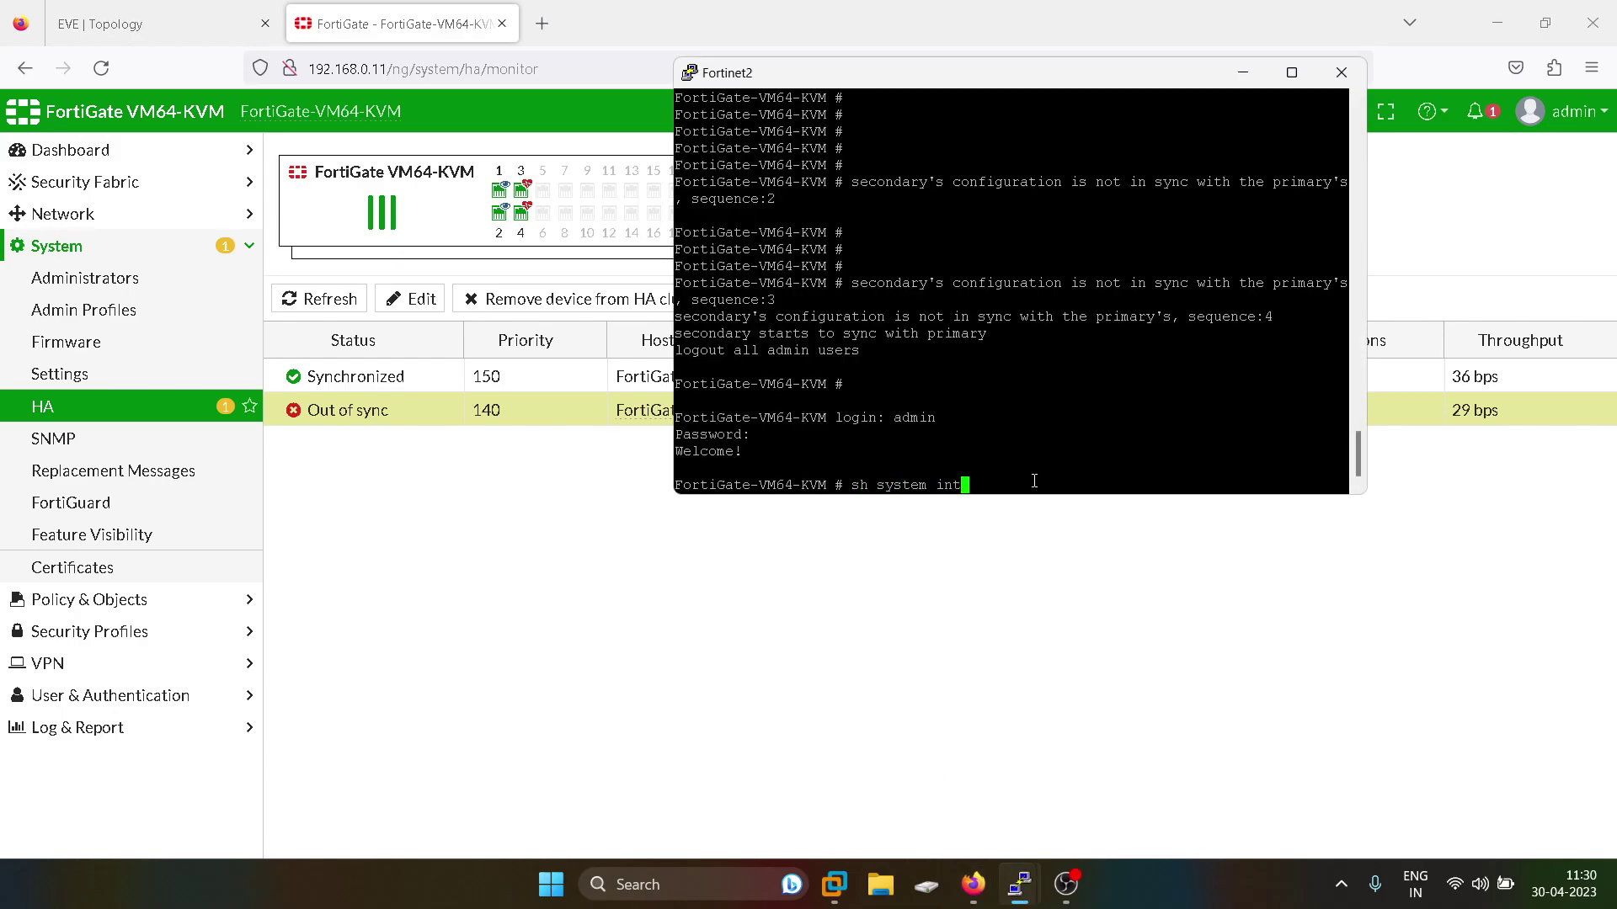
key(Tab)
key(question)
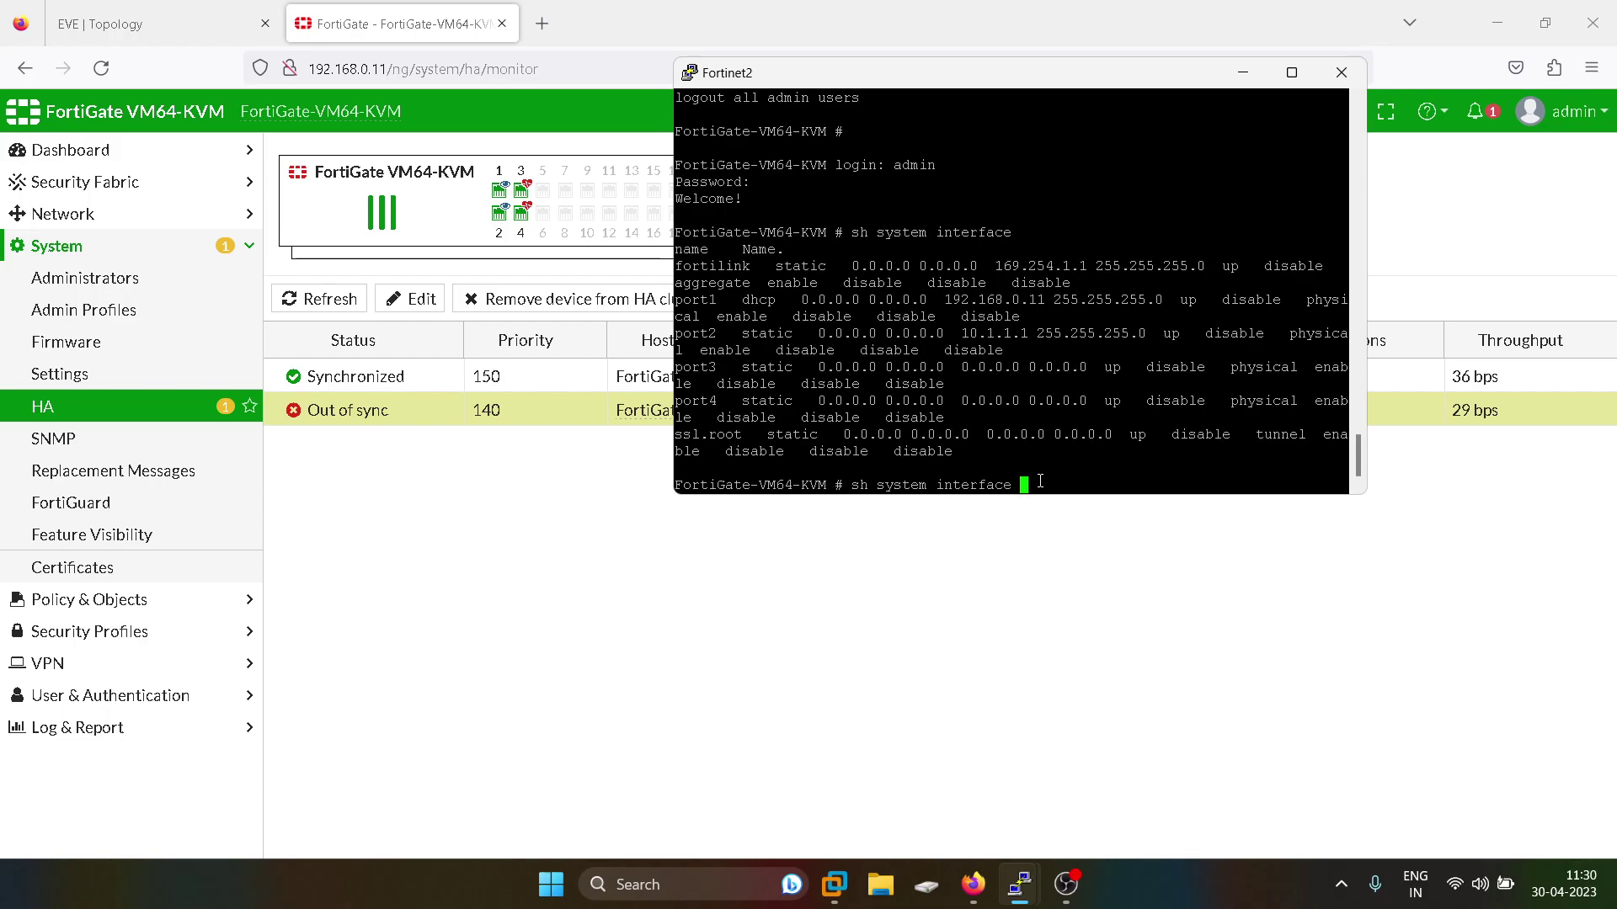
- List the interfaces again in a maximized Fortinet2 terminal, then reload the HA monitor
click(1292, 74)
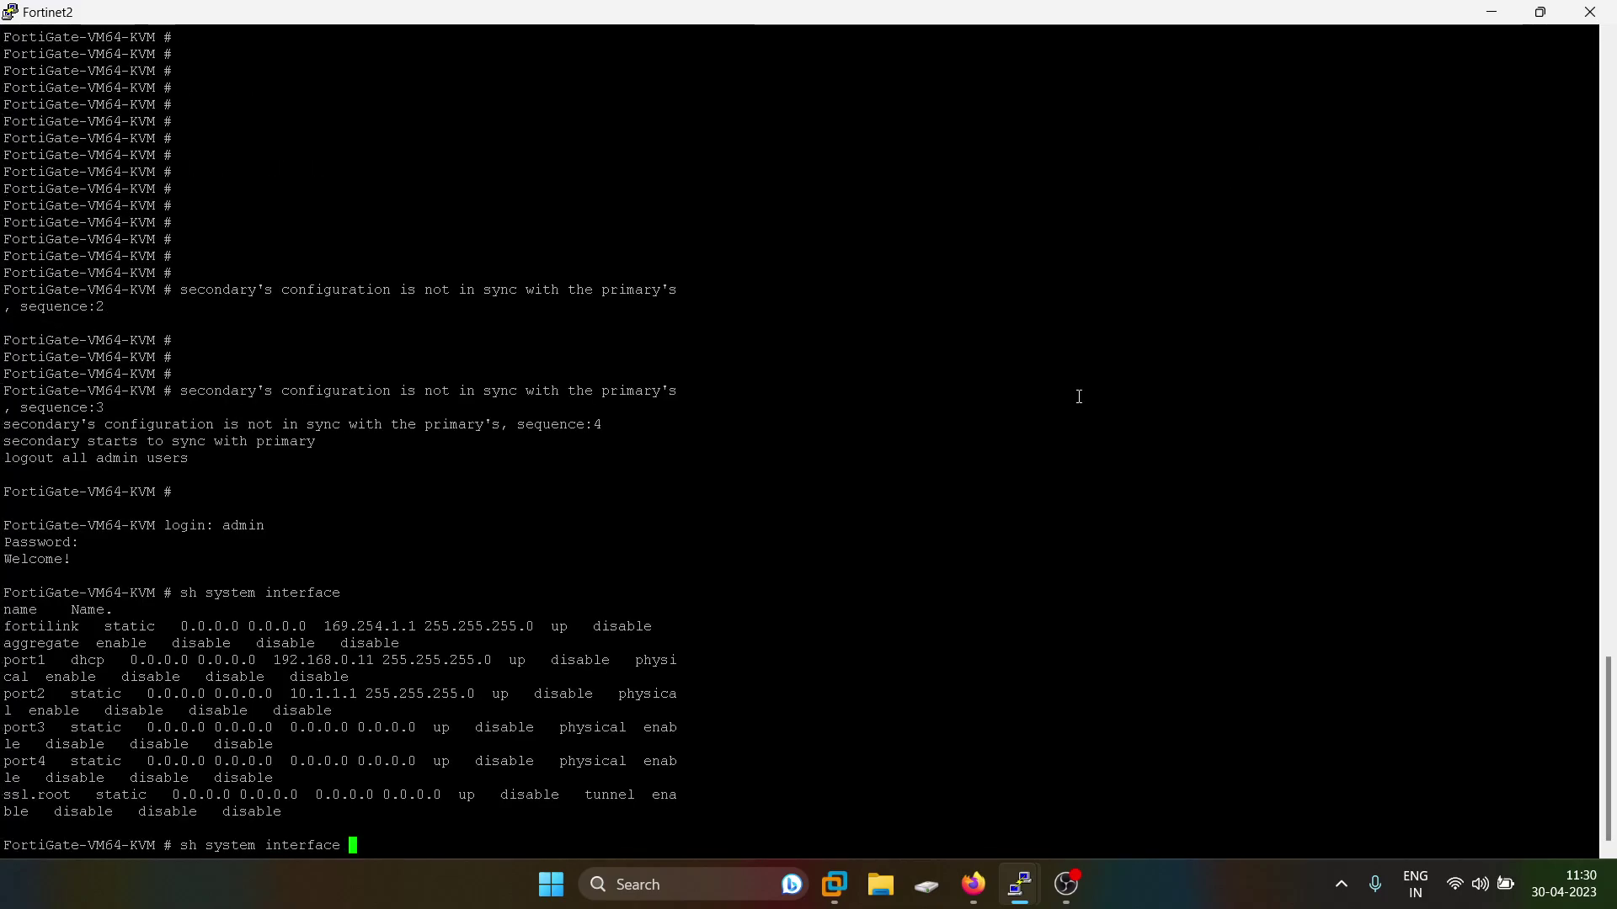
key(question)
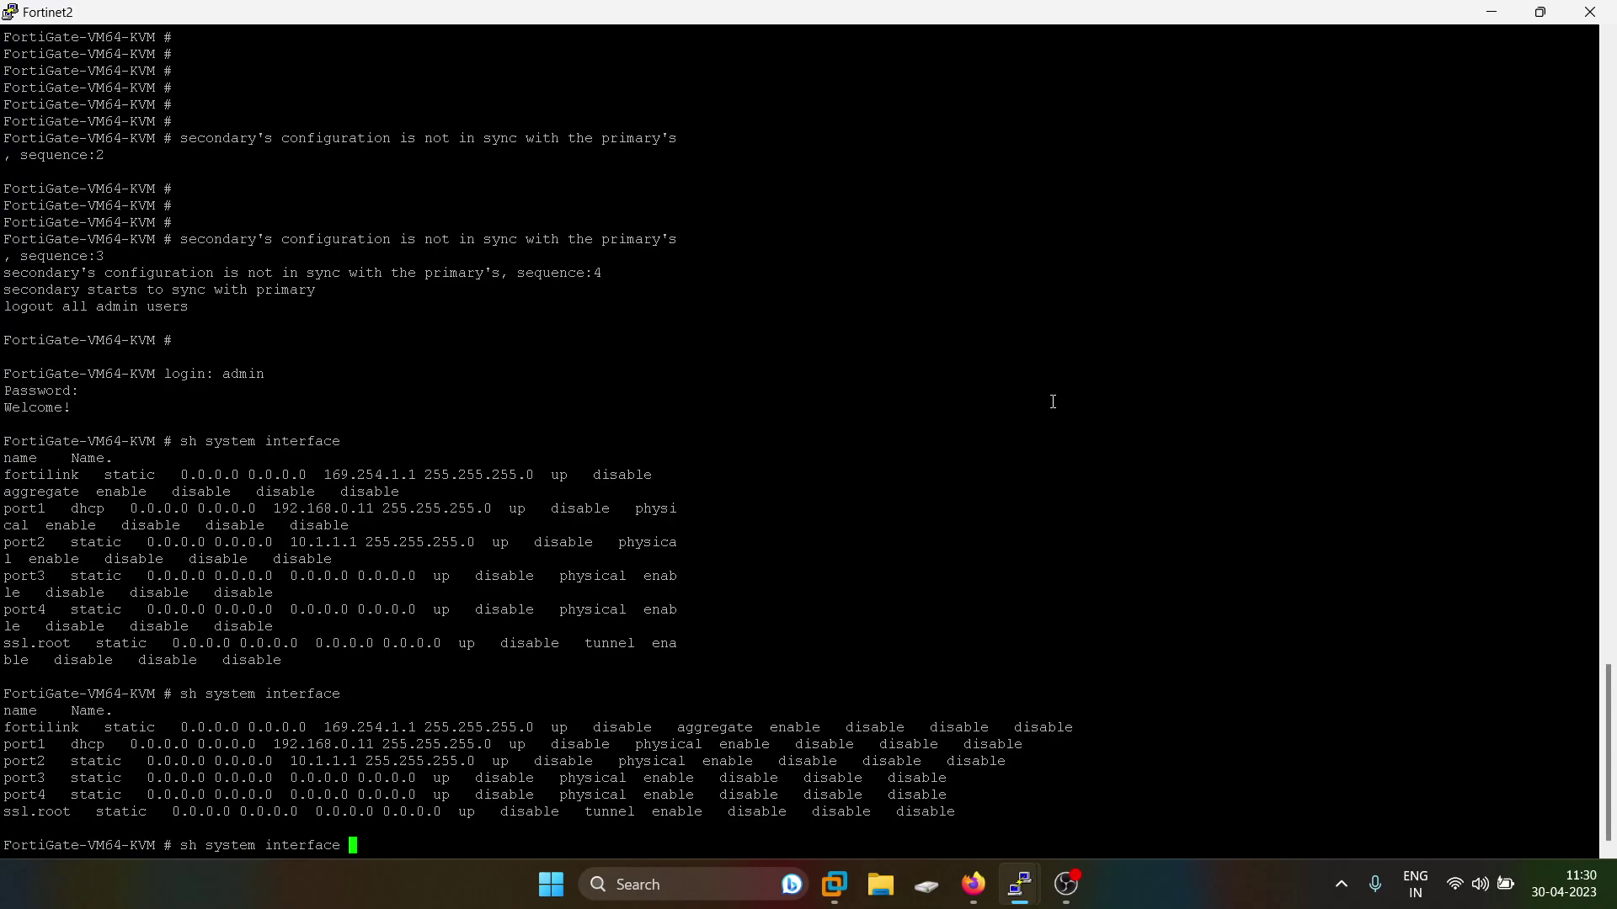
click(1491, 12)
click(182, 414)
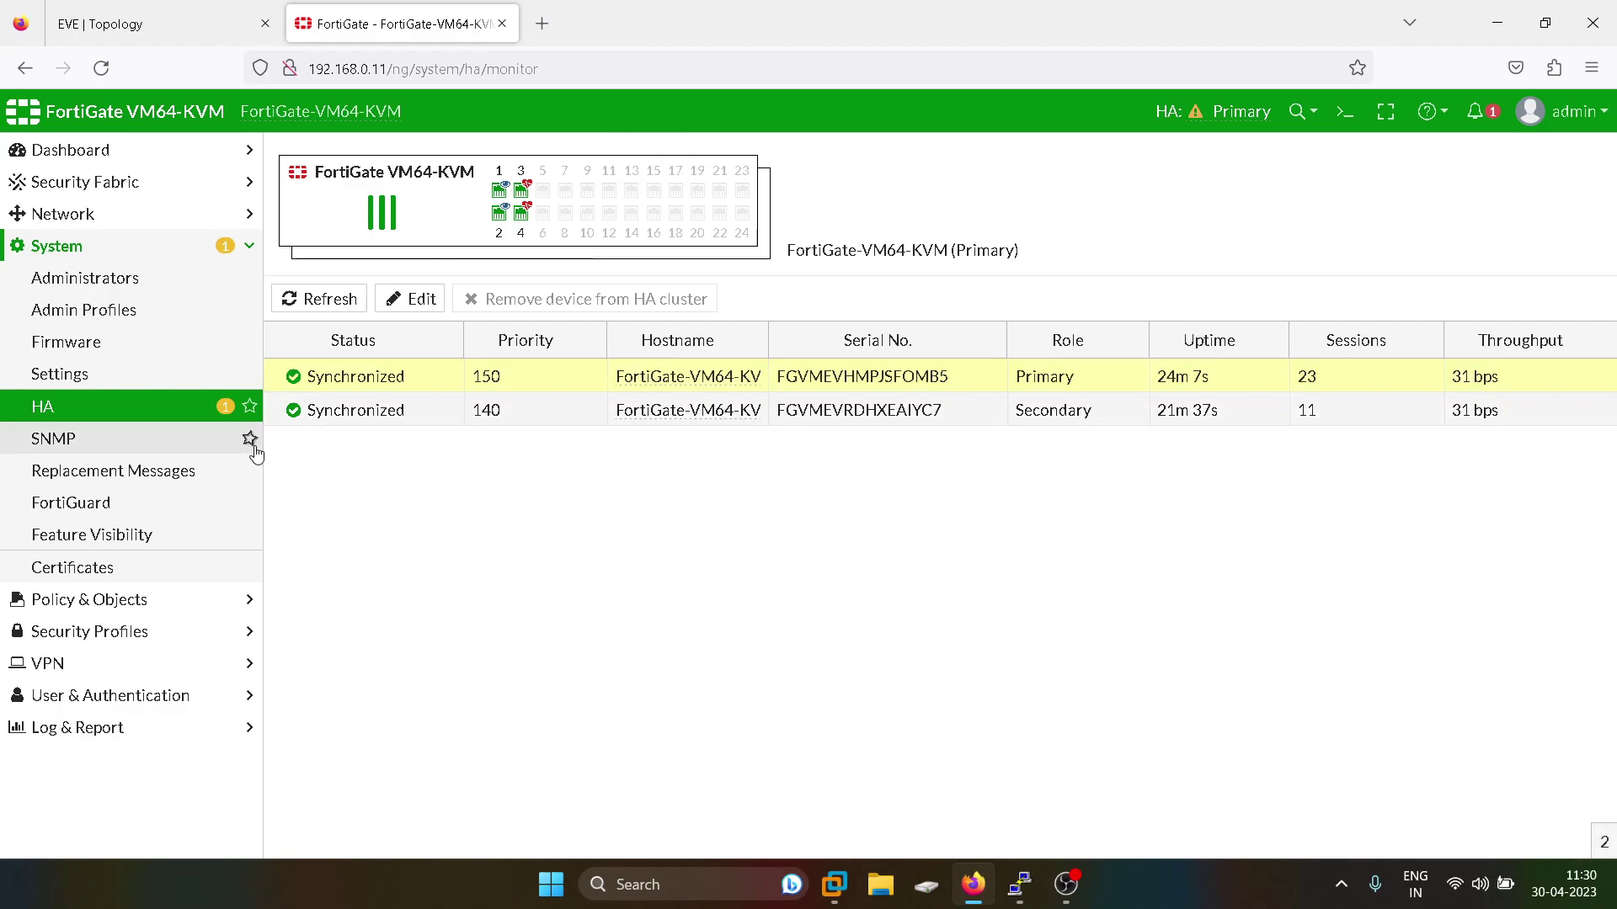
- Switch from the FortiGate HA page to the EVE lab topology tab
mouse_move(667, 417)
mouse_move(1019, 884)
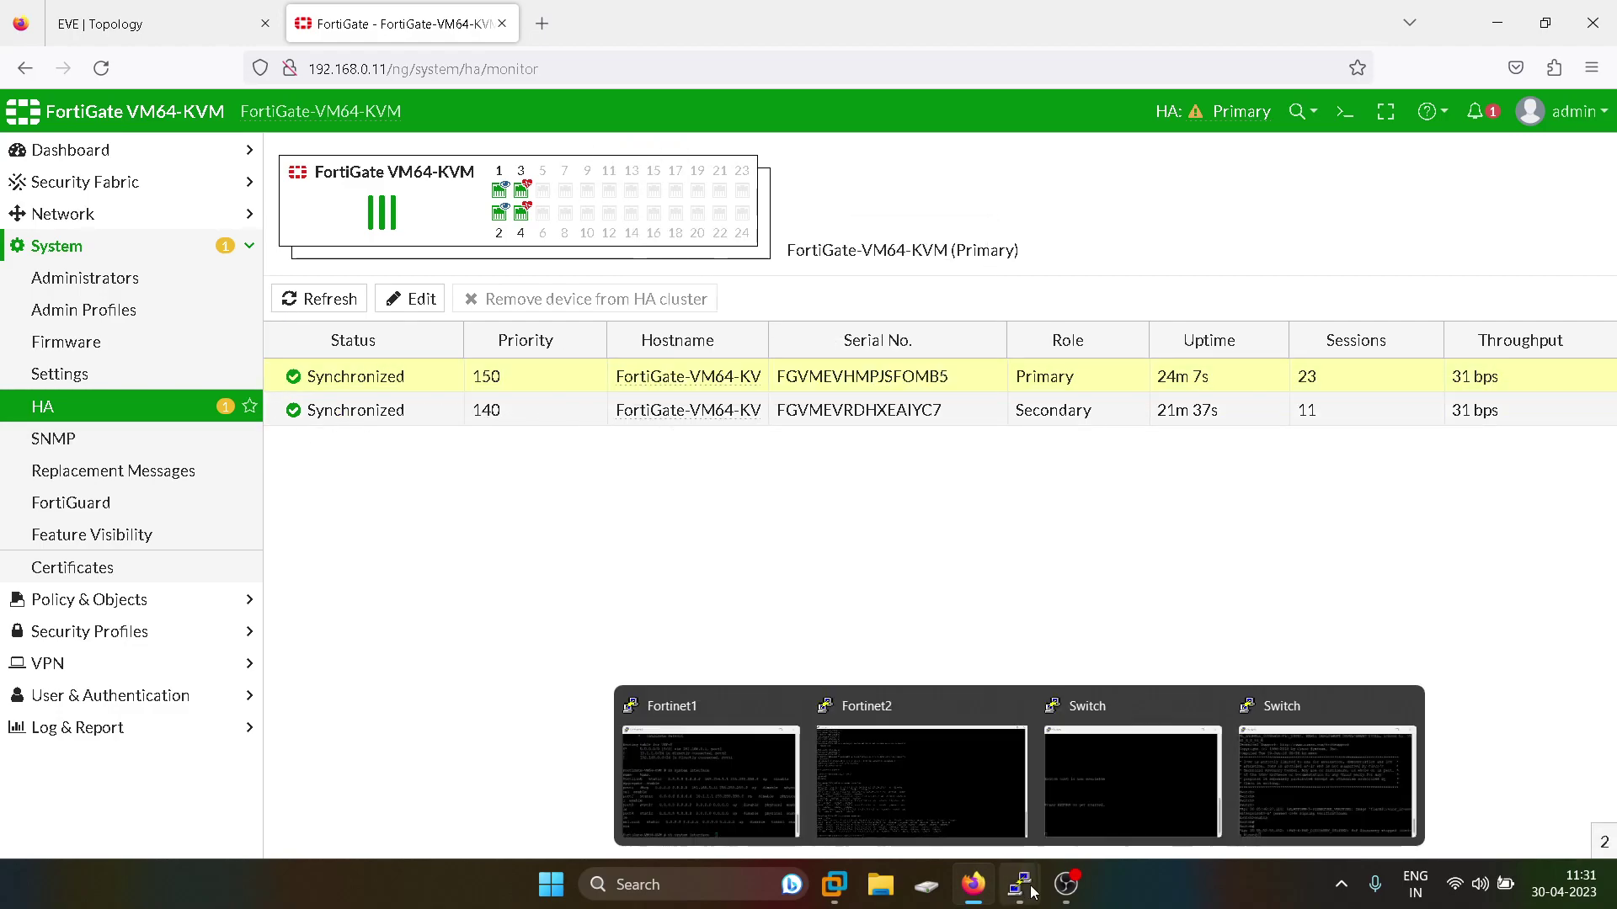
click(919, 802)
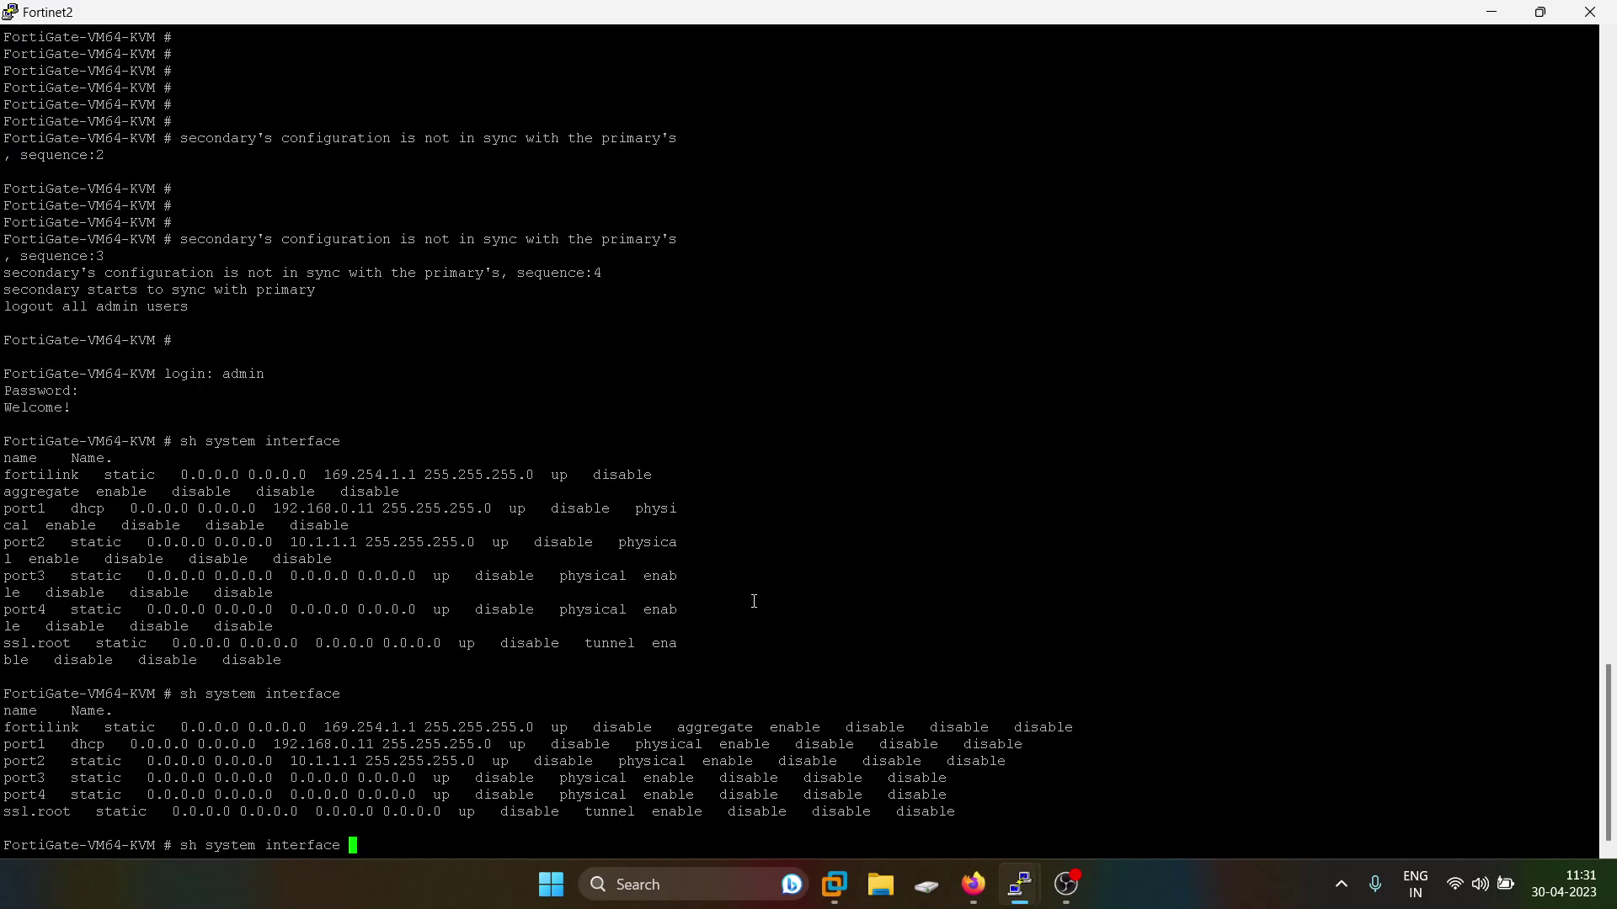
click(1104, 674)
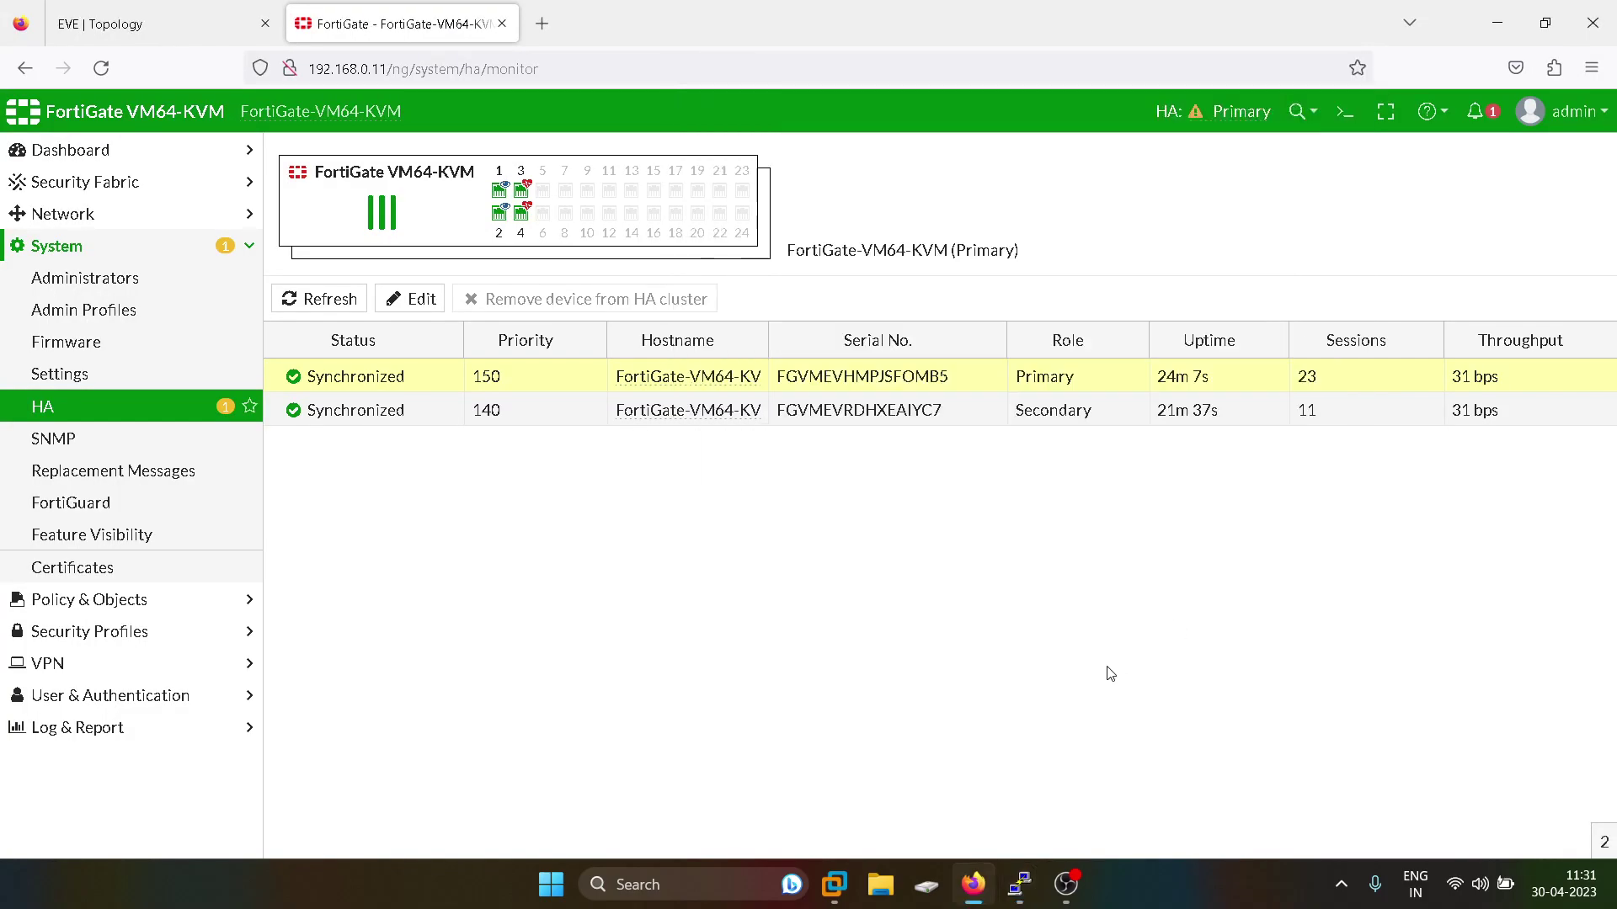
click(141, 29)
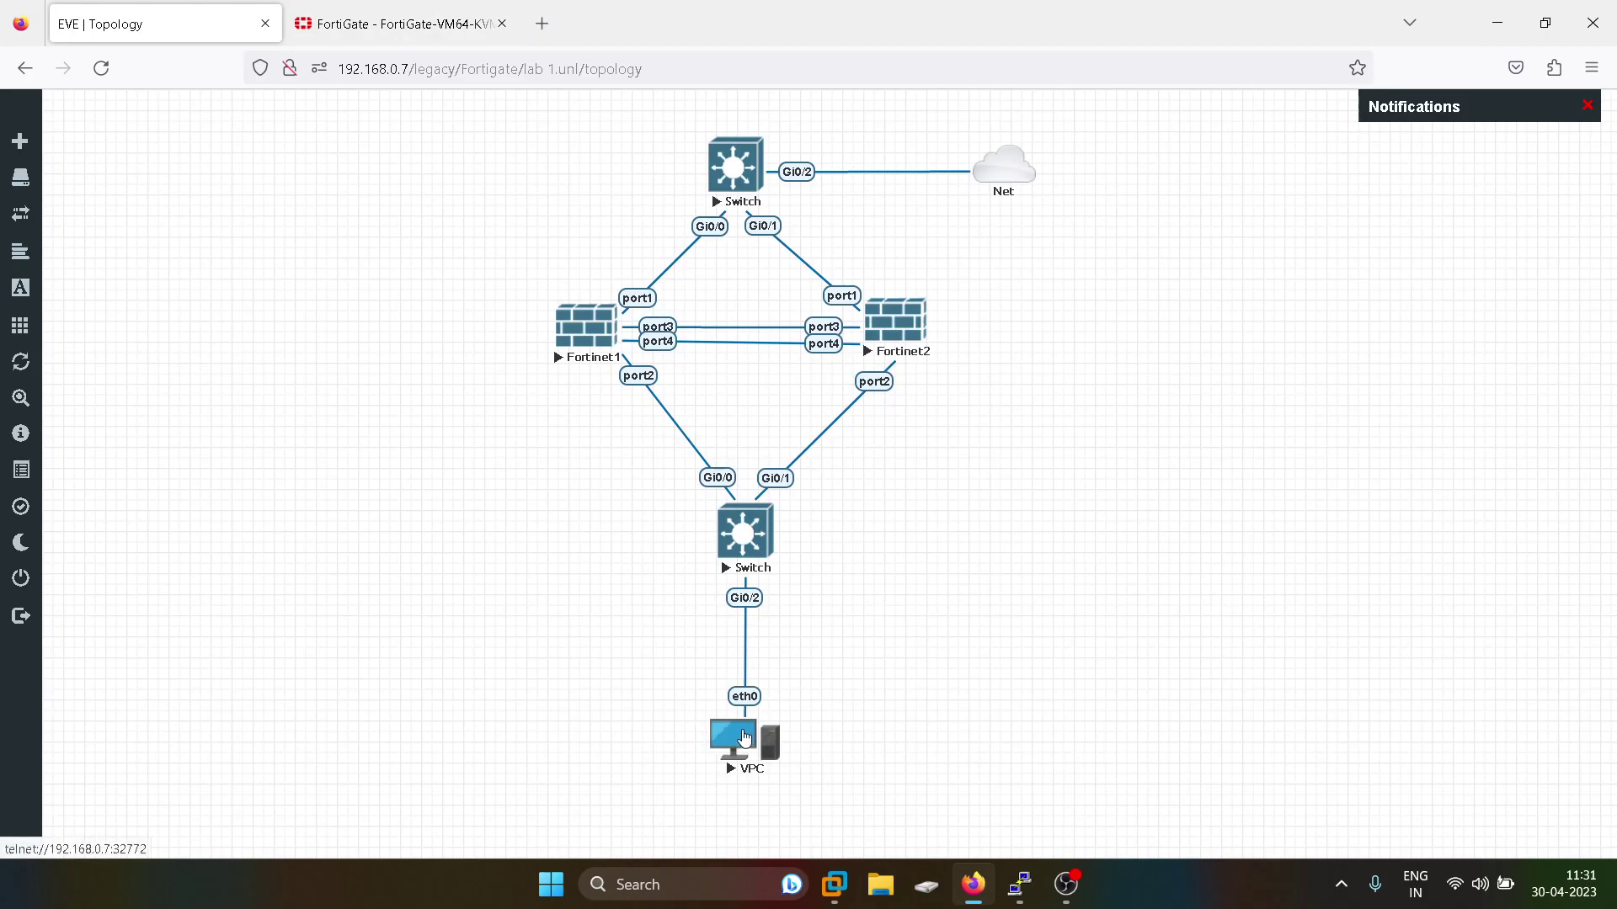
- Clear the Fortinet2 console's pending command, minimise it, and open the VPC node's console
mouse_move(1020, 884)
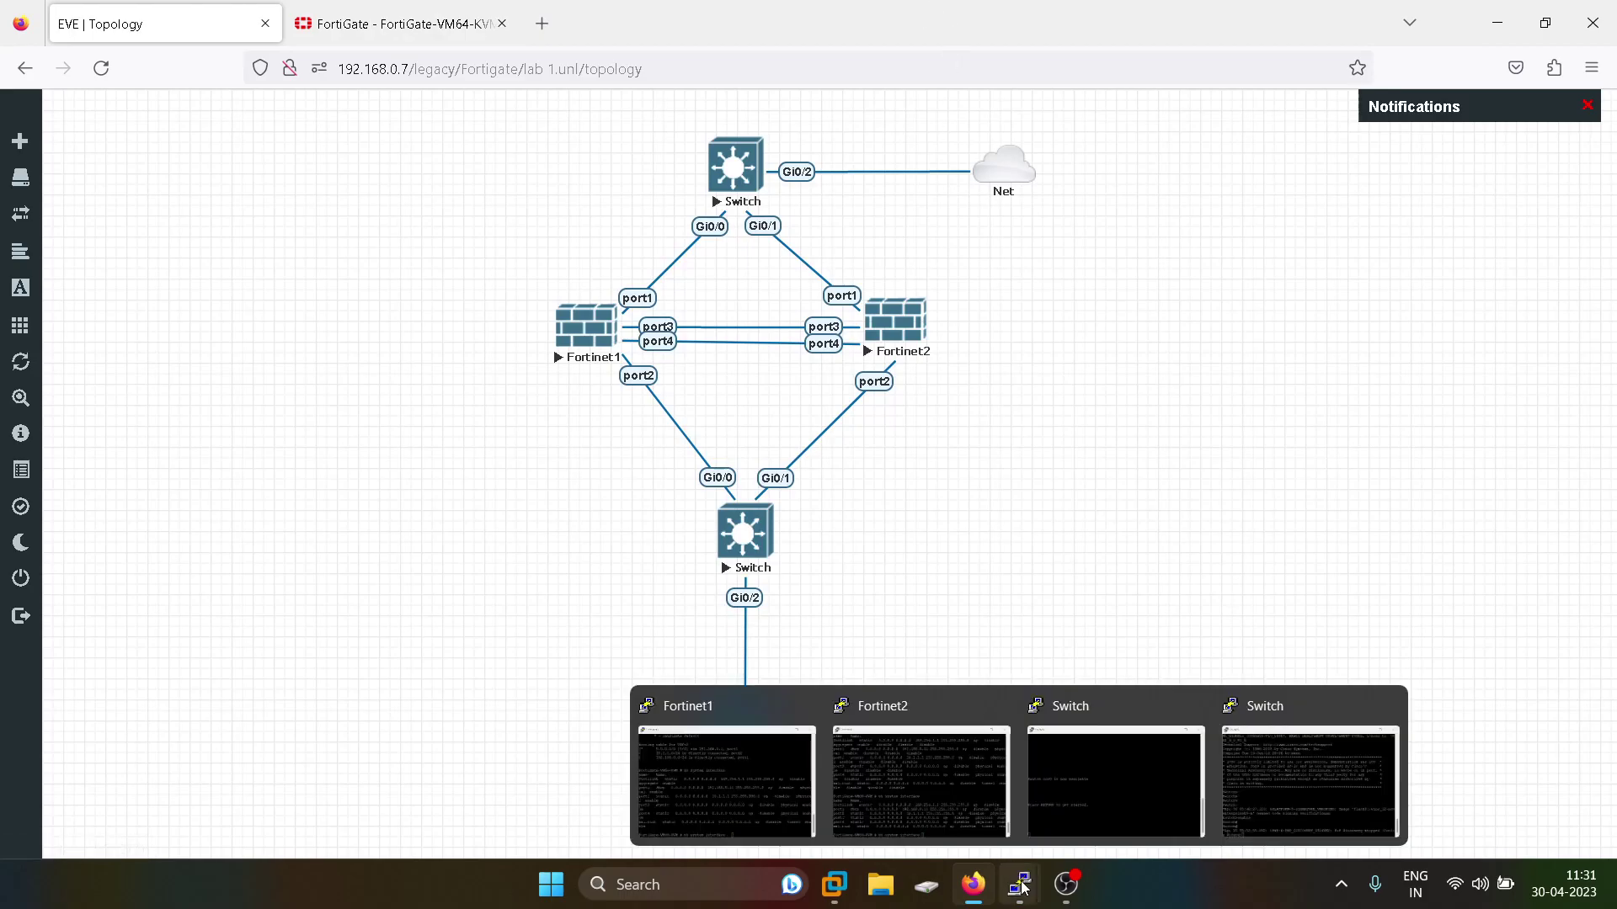
click(937, 776)
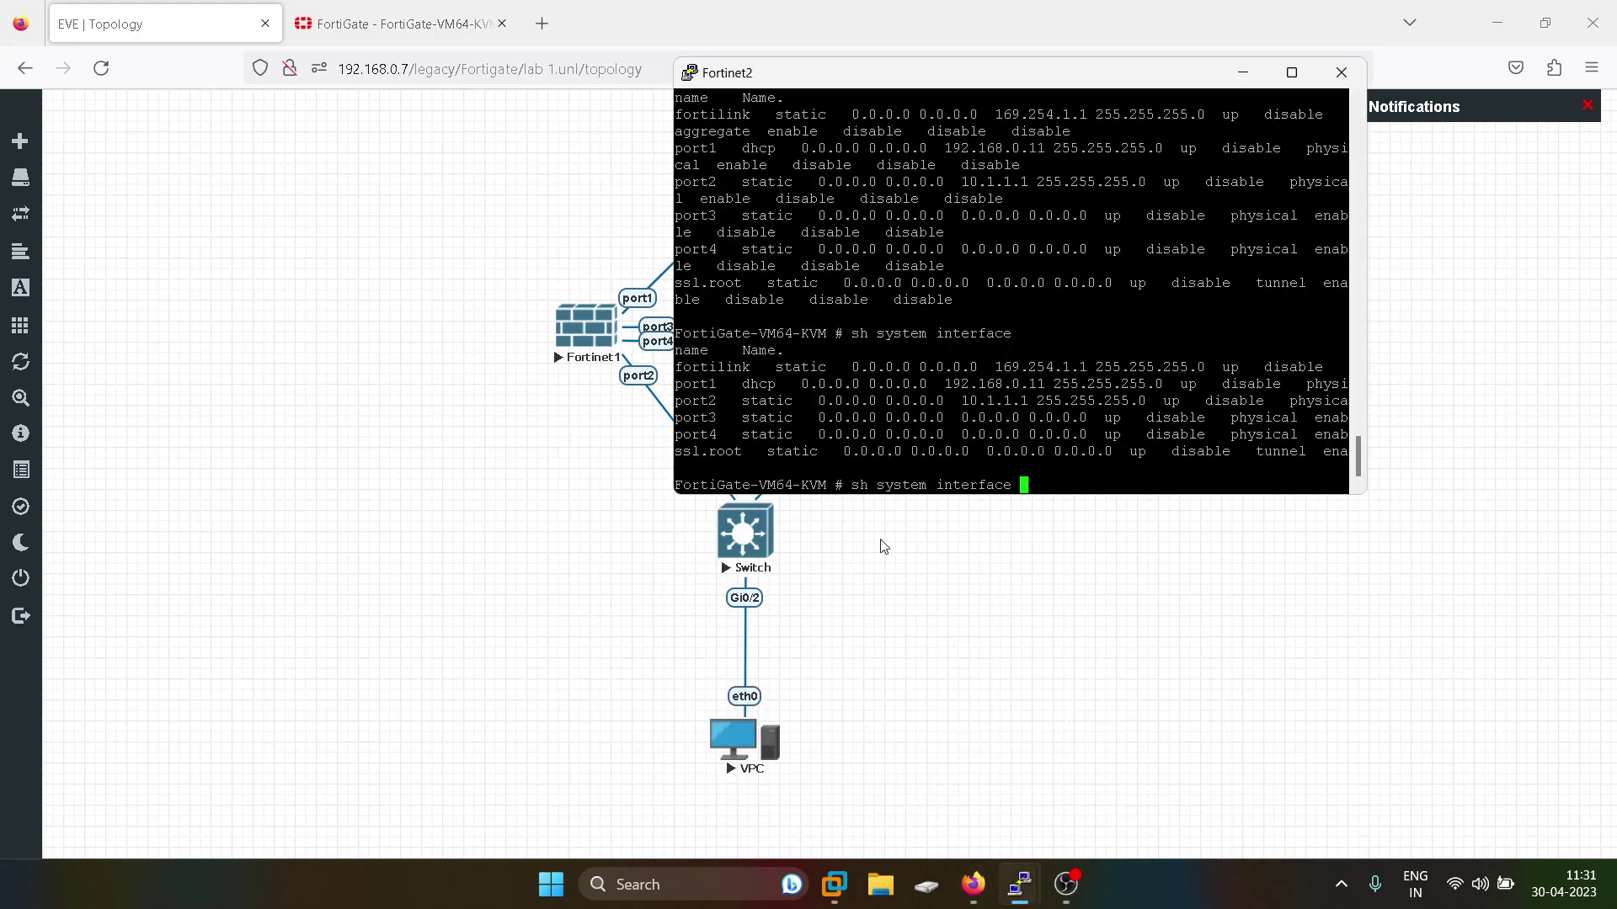
key(BackSpace)
key(BackSpace)
key(BackSpace)
key(BackSpace)
key(BackSpace)
key(BackSpace)
key(BackSpace)
key(BackSpace)
key(BackSpace)
key(BackSpace)
key(BackSpace)
key(BackSpace)
key(BackSpace)
key(BackSpace)
key(BackSpace)
key(BackSpace)
key(BackSpace)
key(BackSpace)
key(BackSpace)
key(BackSpace)
click(1020, 884)
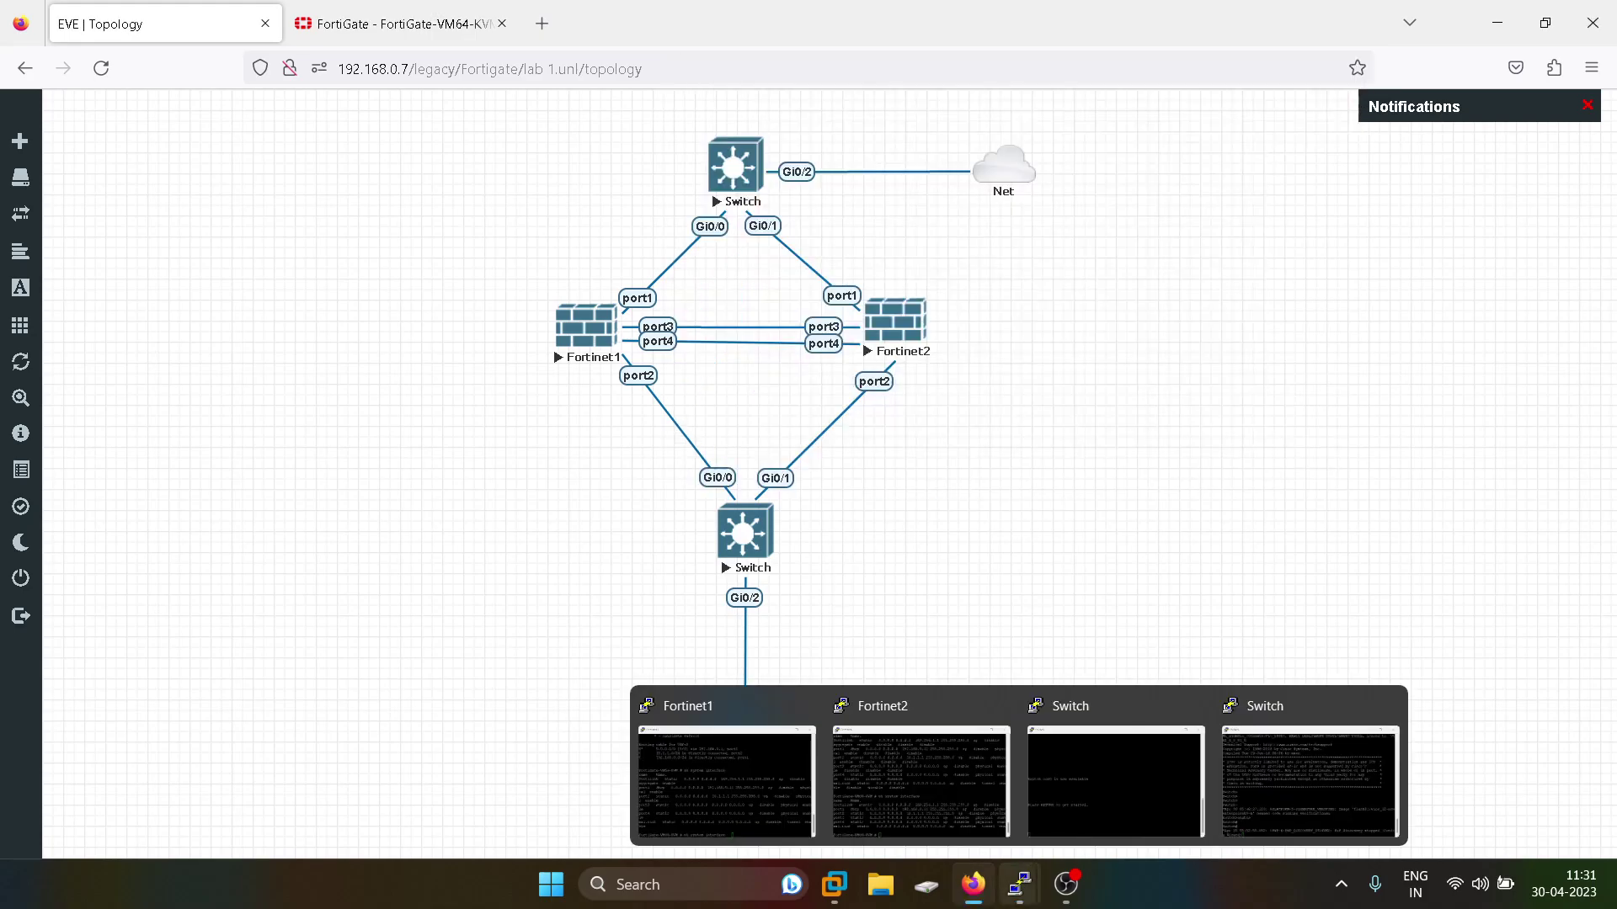
click(753, 752)
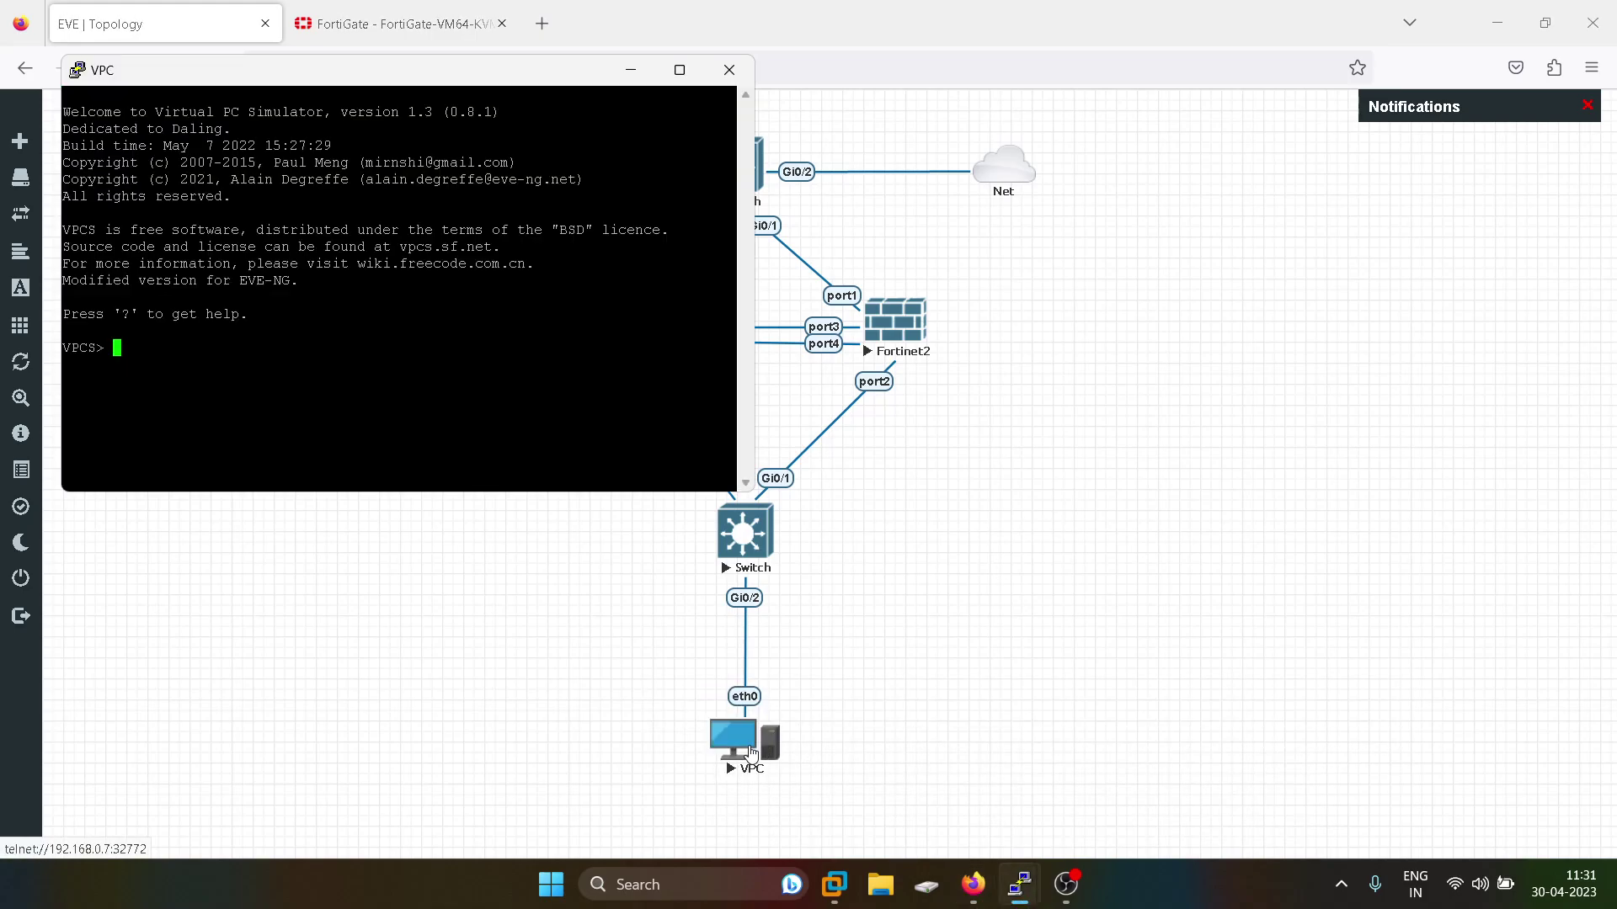
- Assign the VPC 10.1.1.2/24 with gateway 10.1.1.1 and ping the gateway
text(ip )
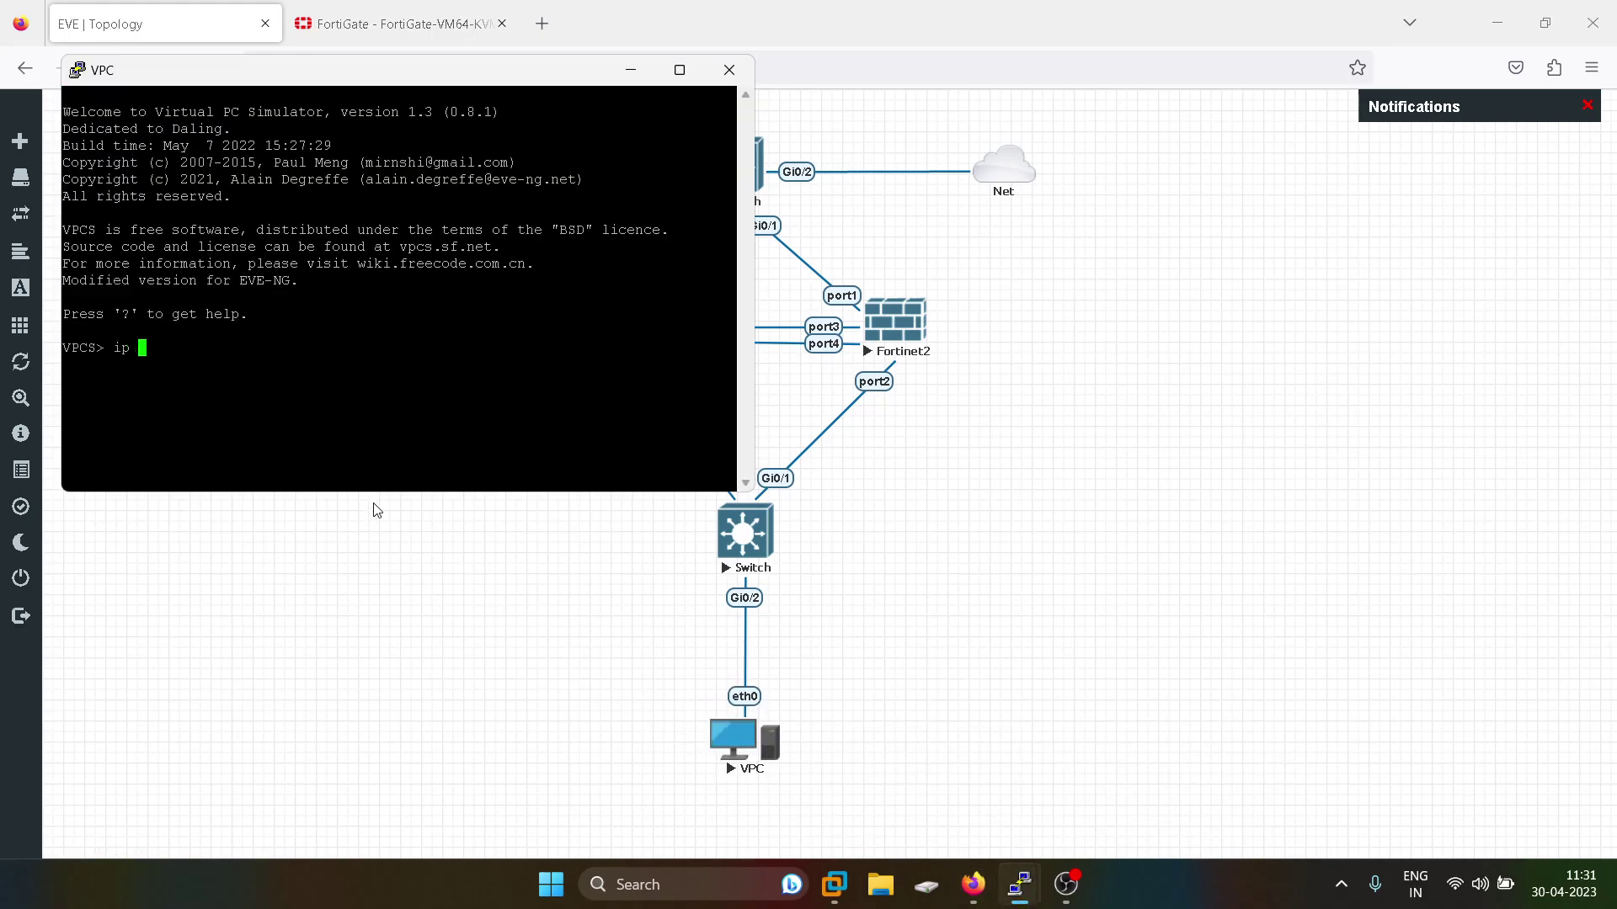
text(10.1.1.2/24 10.1.1.1)
key(Return)
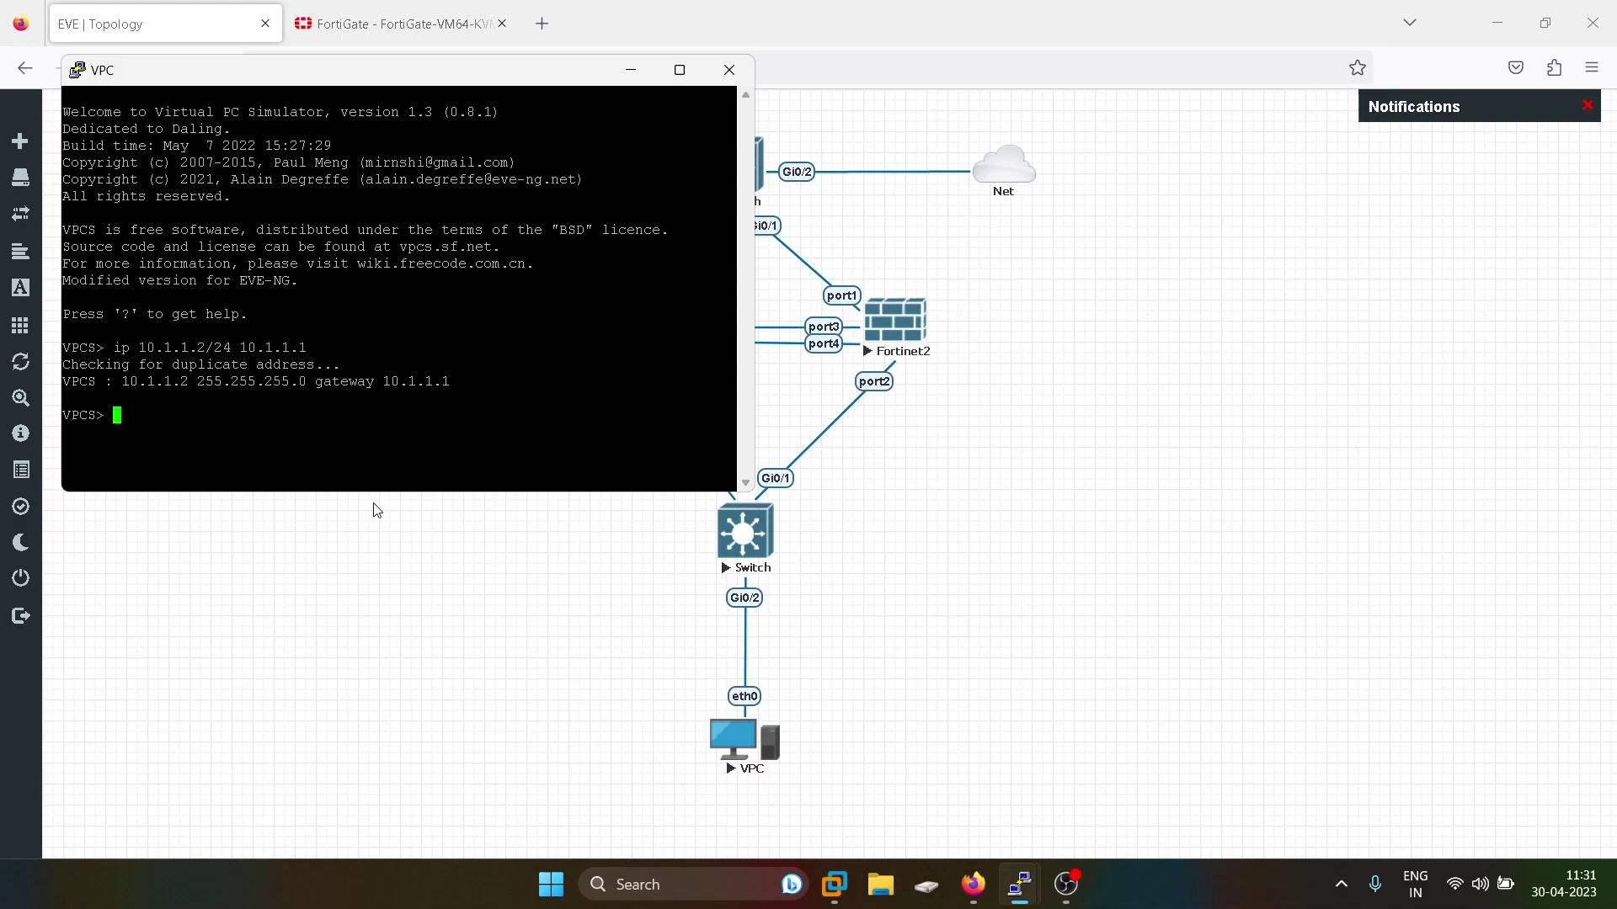
text(ping)
double_click(413, 384)
right_click(413, 384)
key(Return)
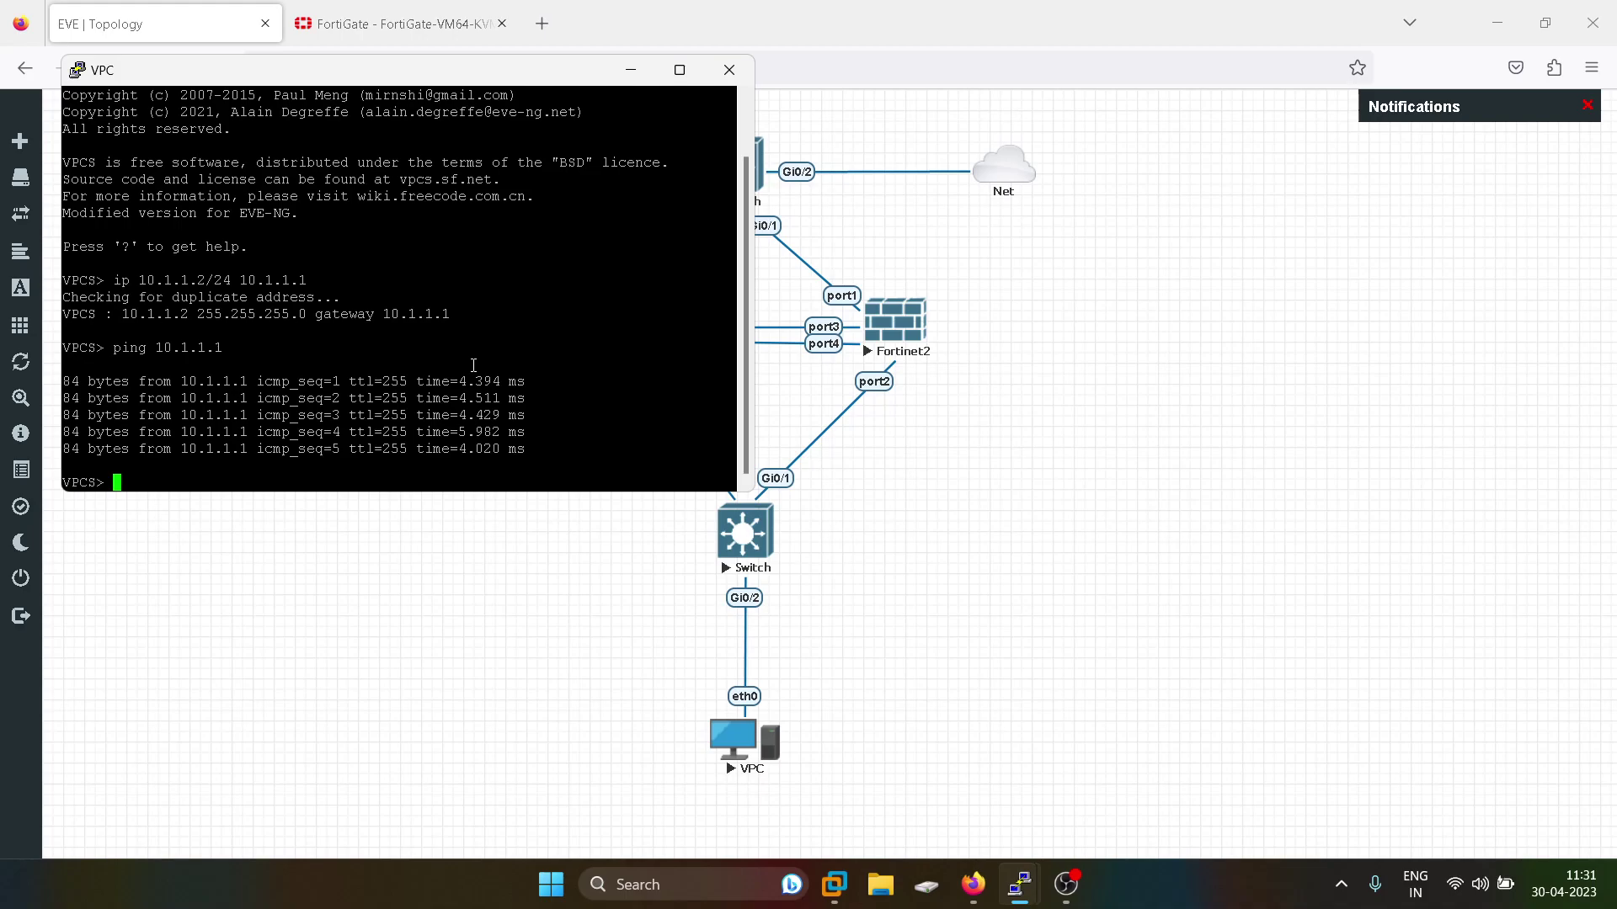
- Ping 8.8.8.8 from the VPC, then recall that ping command in the console
text(ping 8.8.8.8)
key(Return)
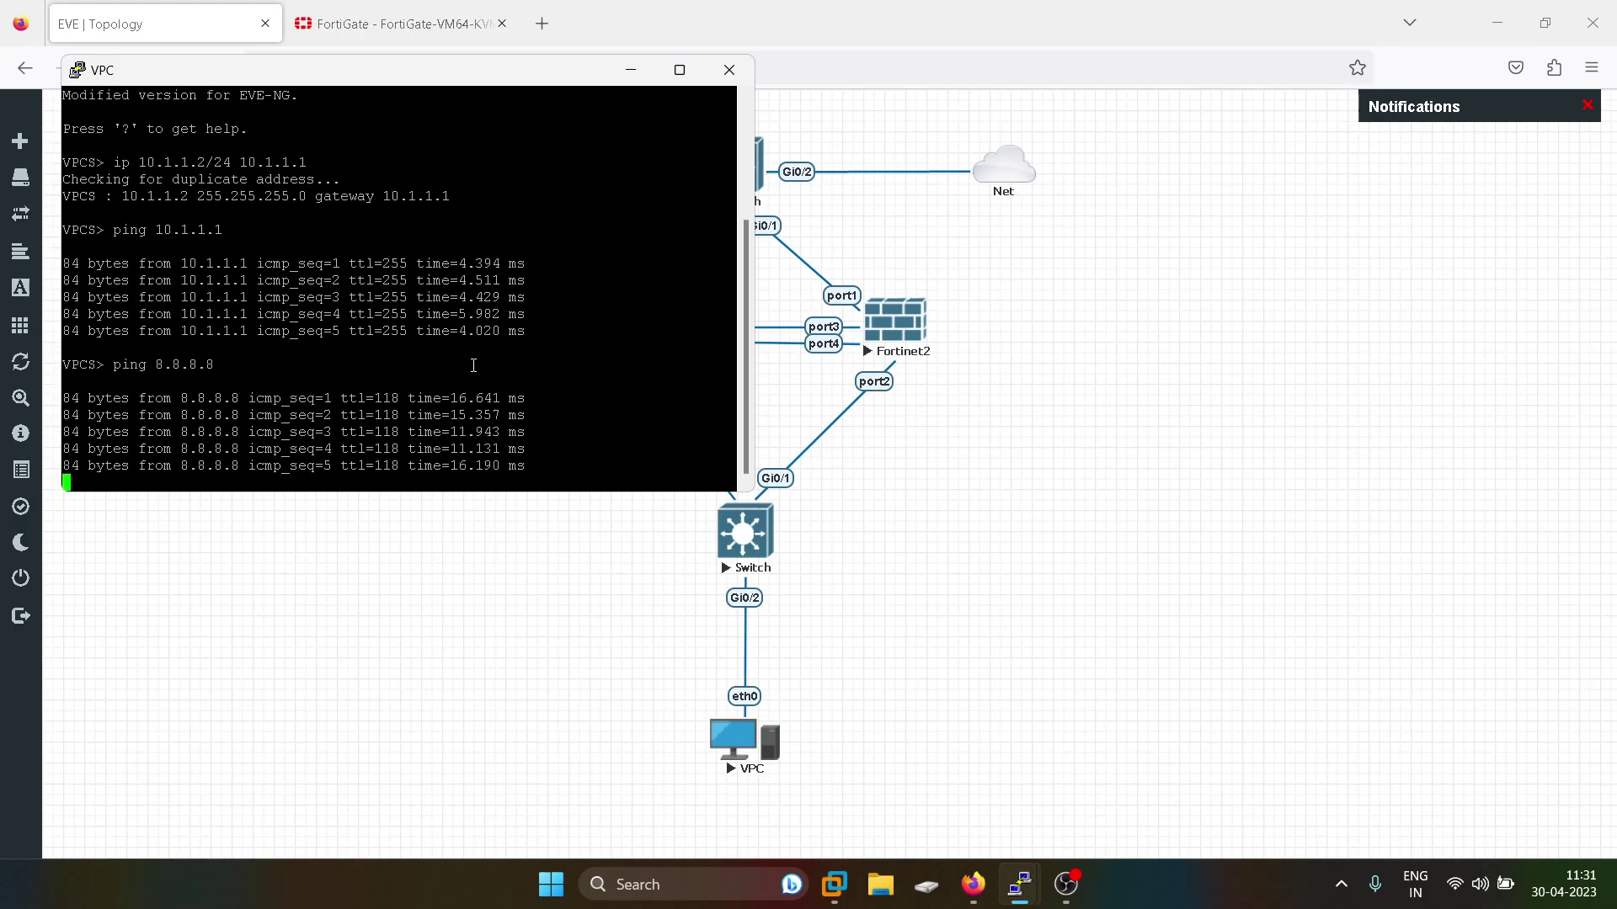
click(1345, 657)
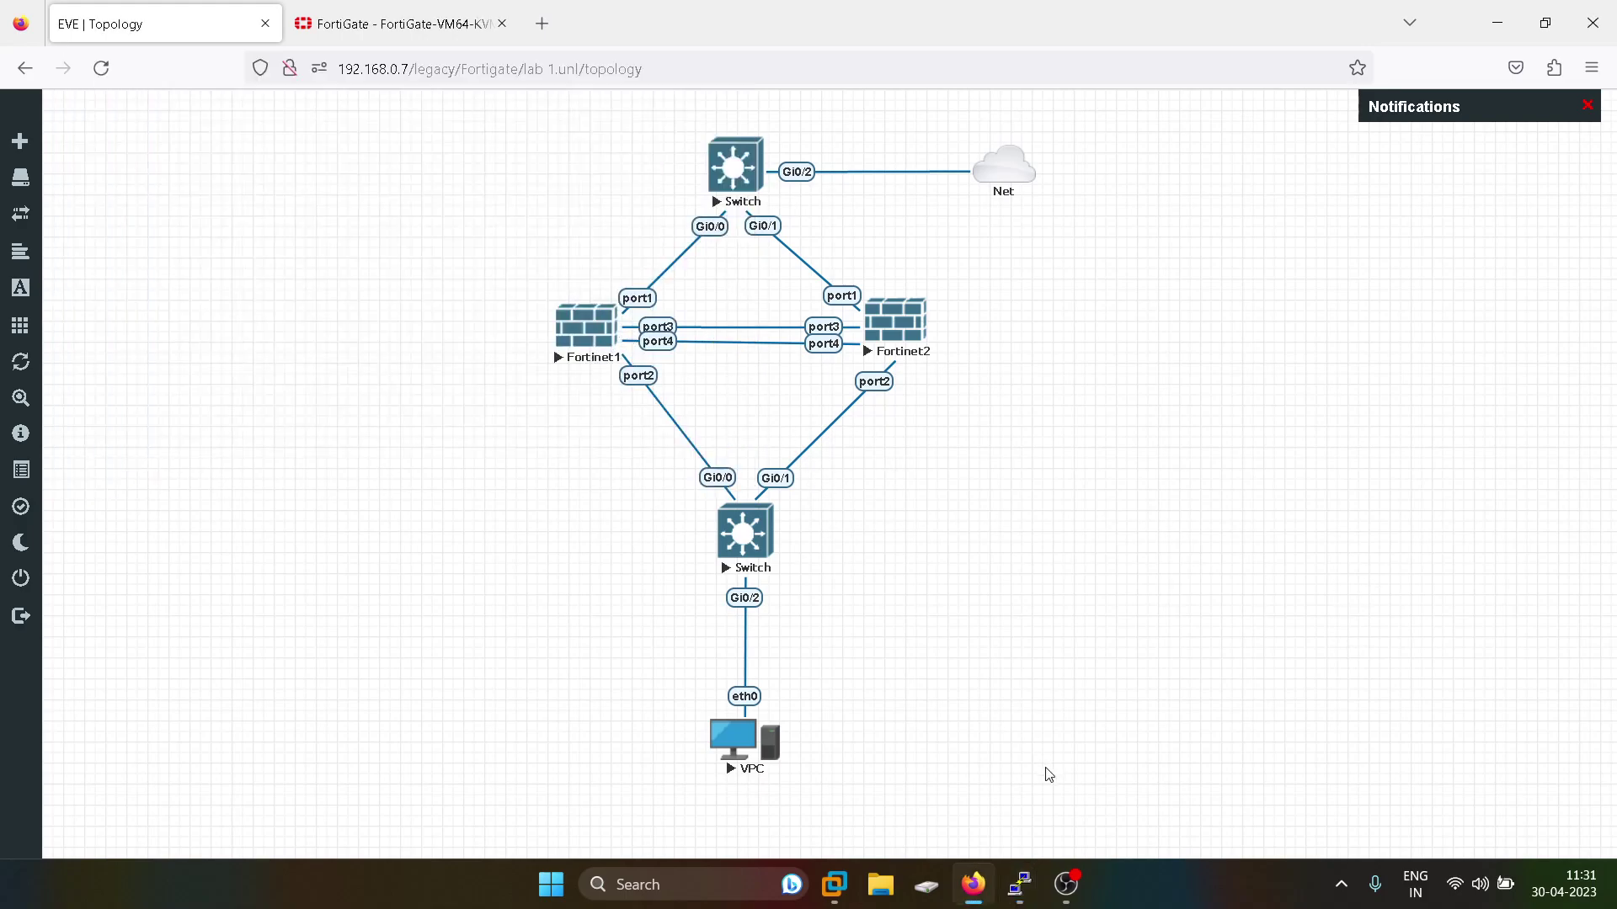
mouse_move(1019, 884)
click(1369, 775)
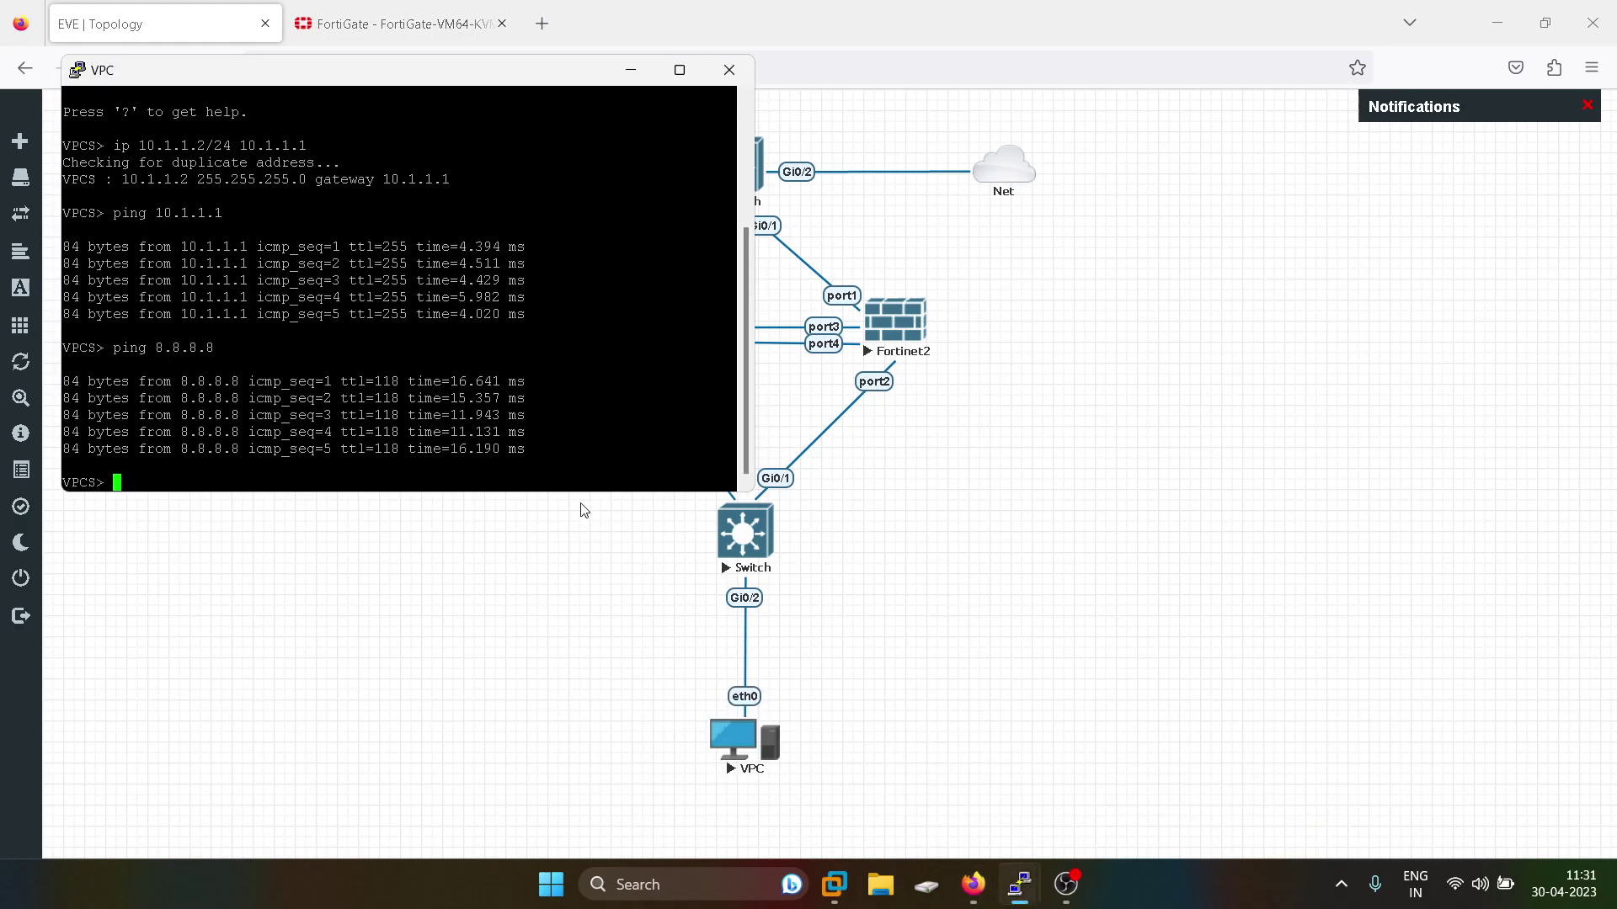
key(Up)
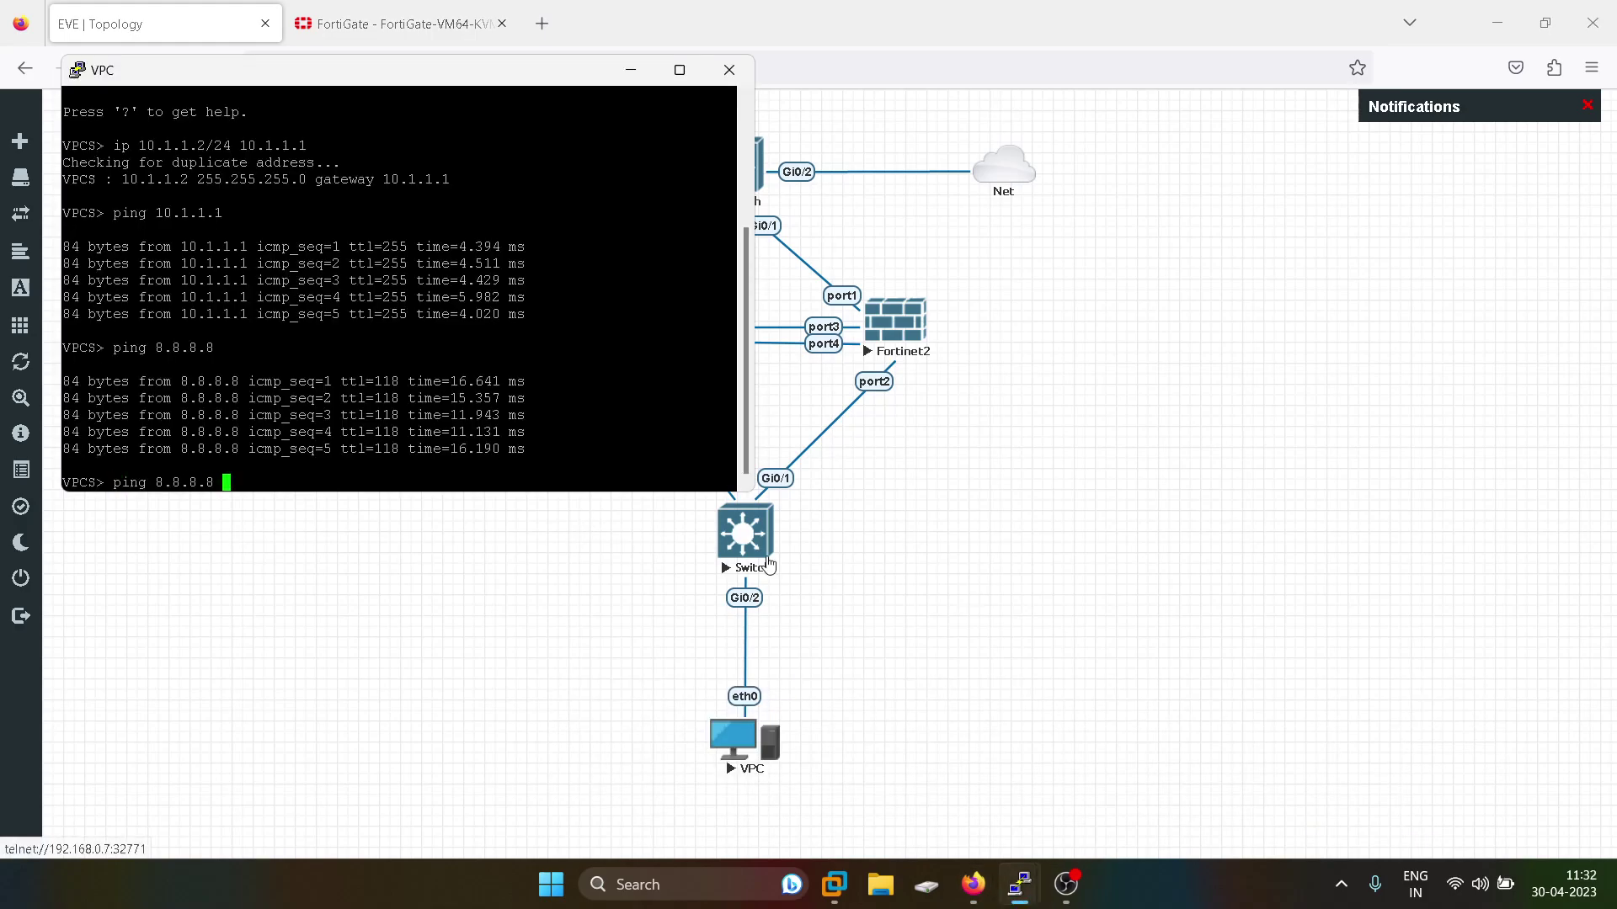
- Start a continuous ping to 8.8.8.8 from the VPC with 'ping -t'
text(-t)
key(Return)
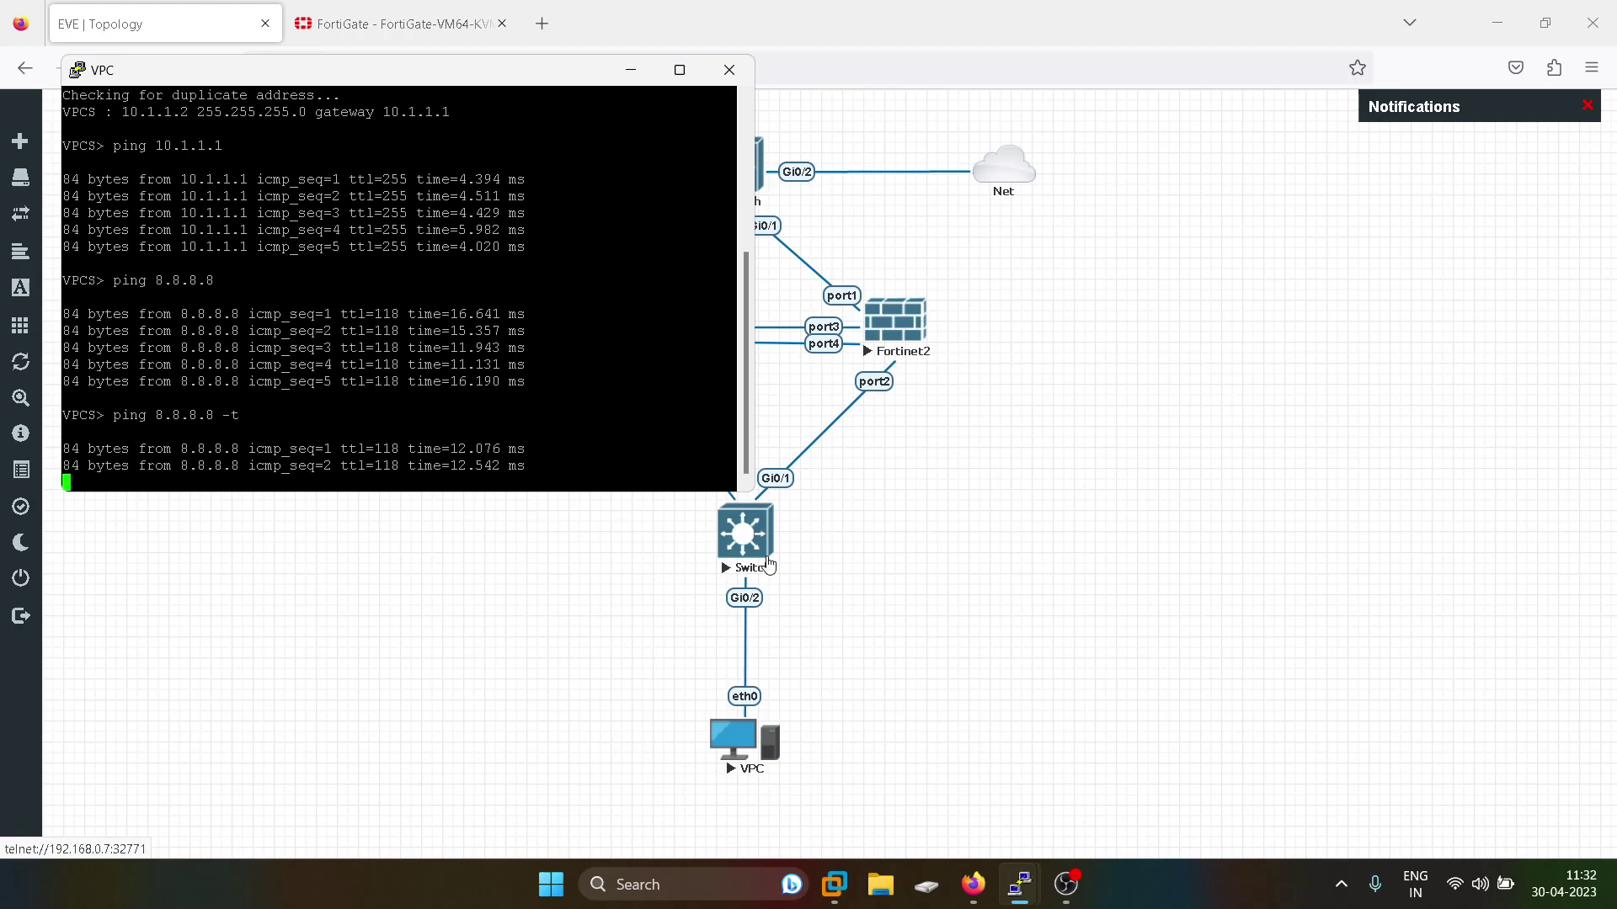
click(1048, 515)
- Shut down Fortinet1 from its console with 'execute shutdown', confirming with y
mouse_move(1018, 888)
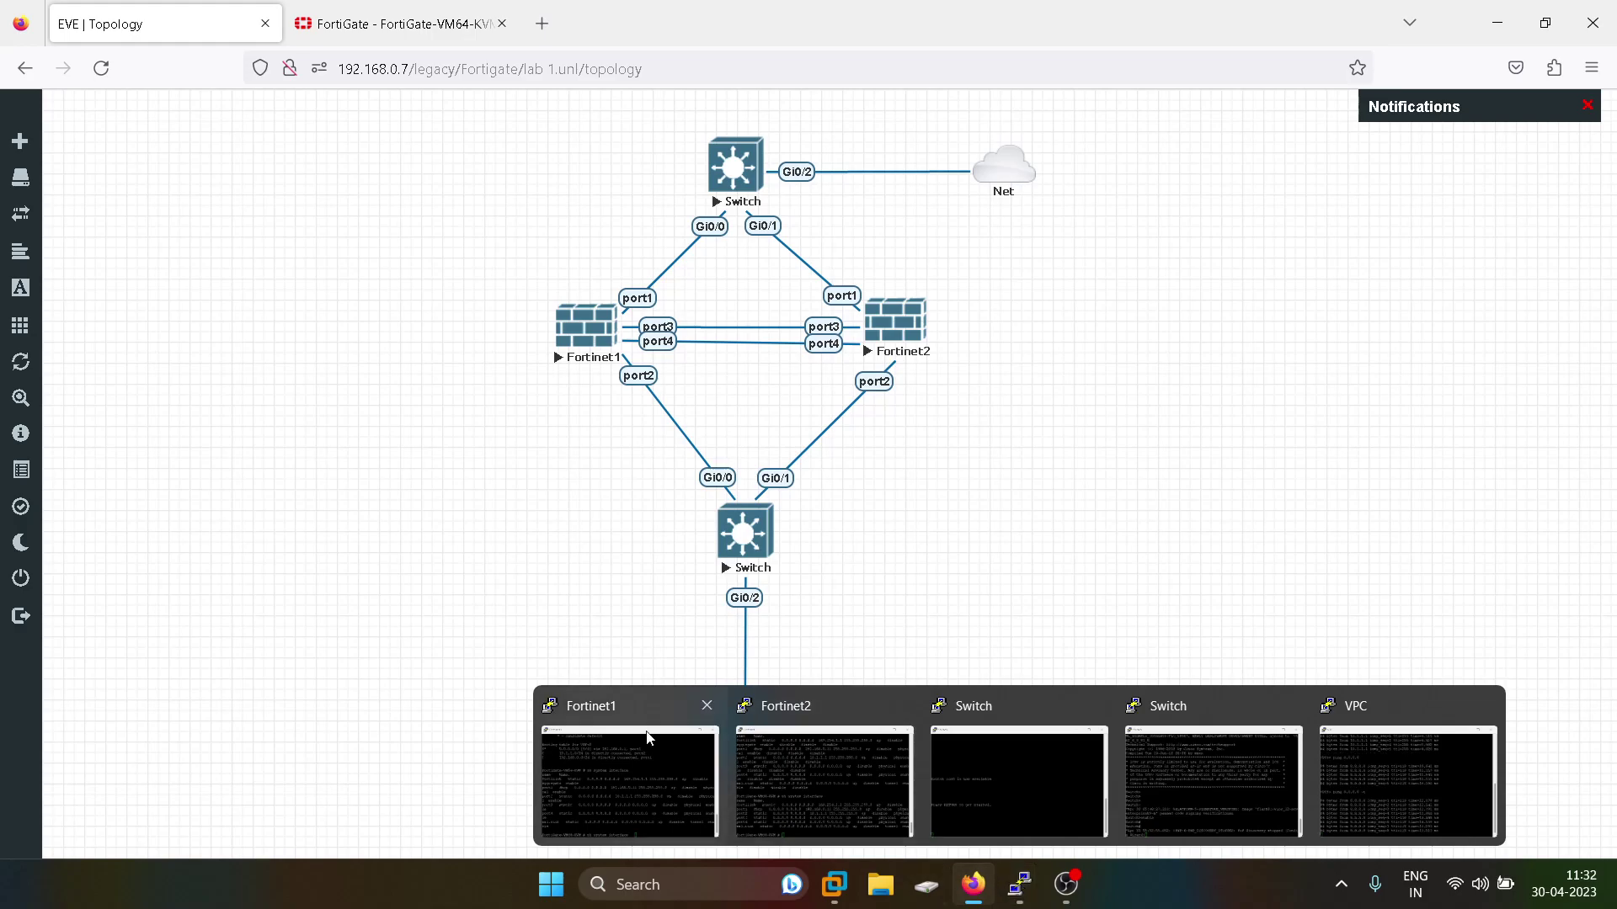
click(630, 770)
key(BackSpace)
key(BackSpace)
key(BackSpace)
key(BackSpace)
key(BackSpace)
key(BackSpace)
key(BackSpace)
key(BackSpace)
key(BackSpace)
key(BackSpace)
key(BackSpace)
key(BackSpace)
key(BackSpace)
key(BackSpace)
key(BackSpace)
key(BackSpace)
key(BackSpace)
key(BackSpace)
key(BackSpace)
key(BackSpace)
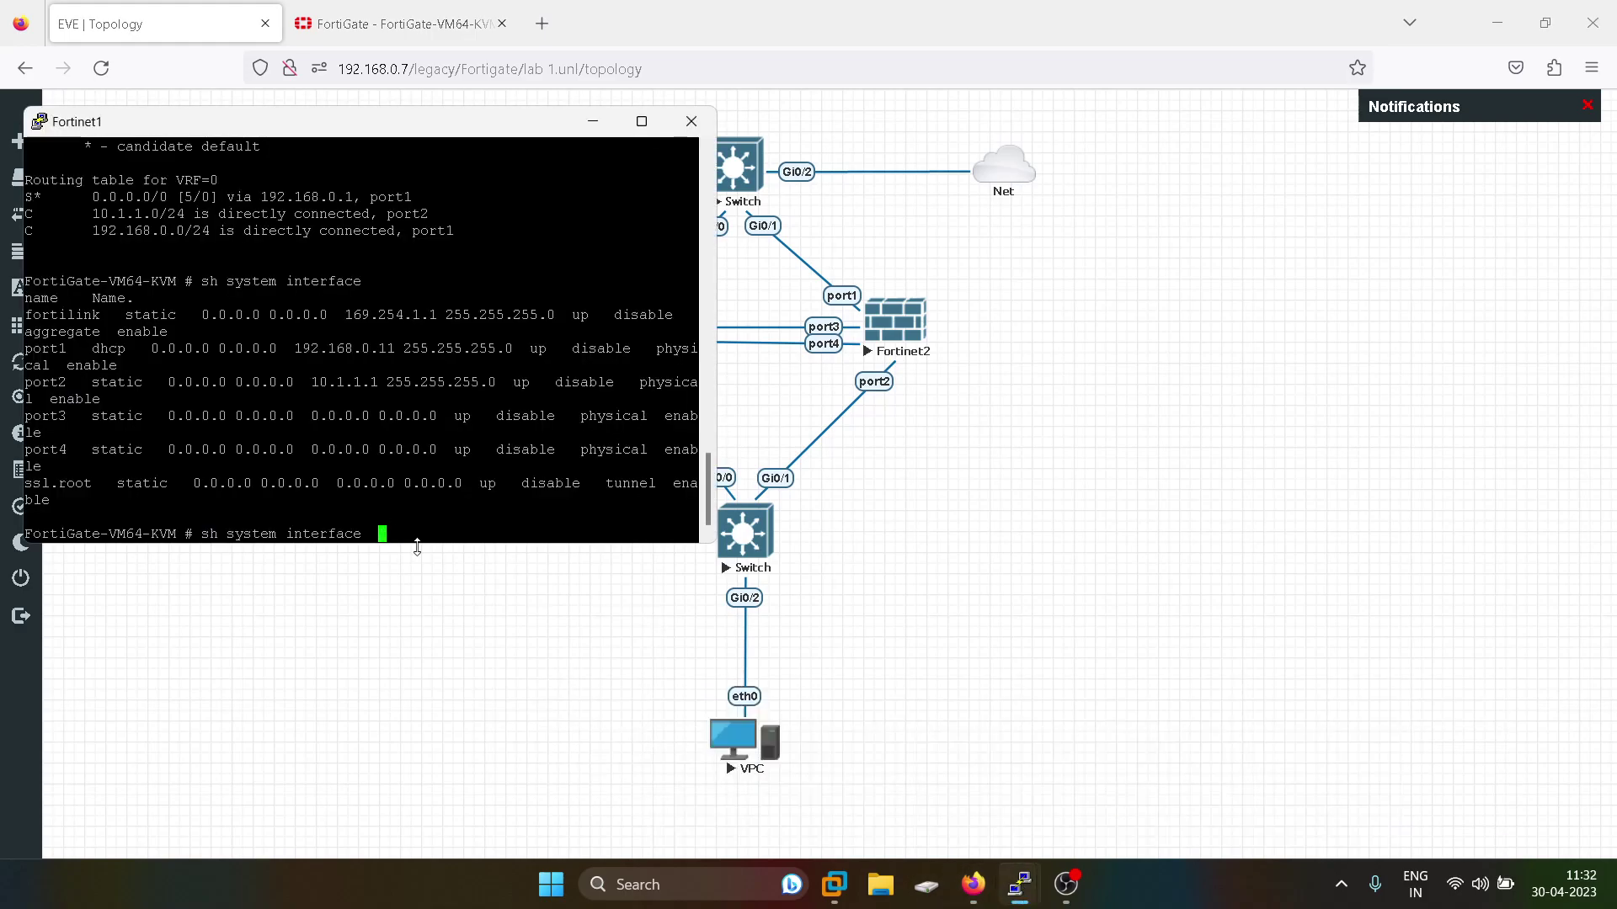
text(execute shutdown)
key(Return)
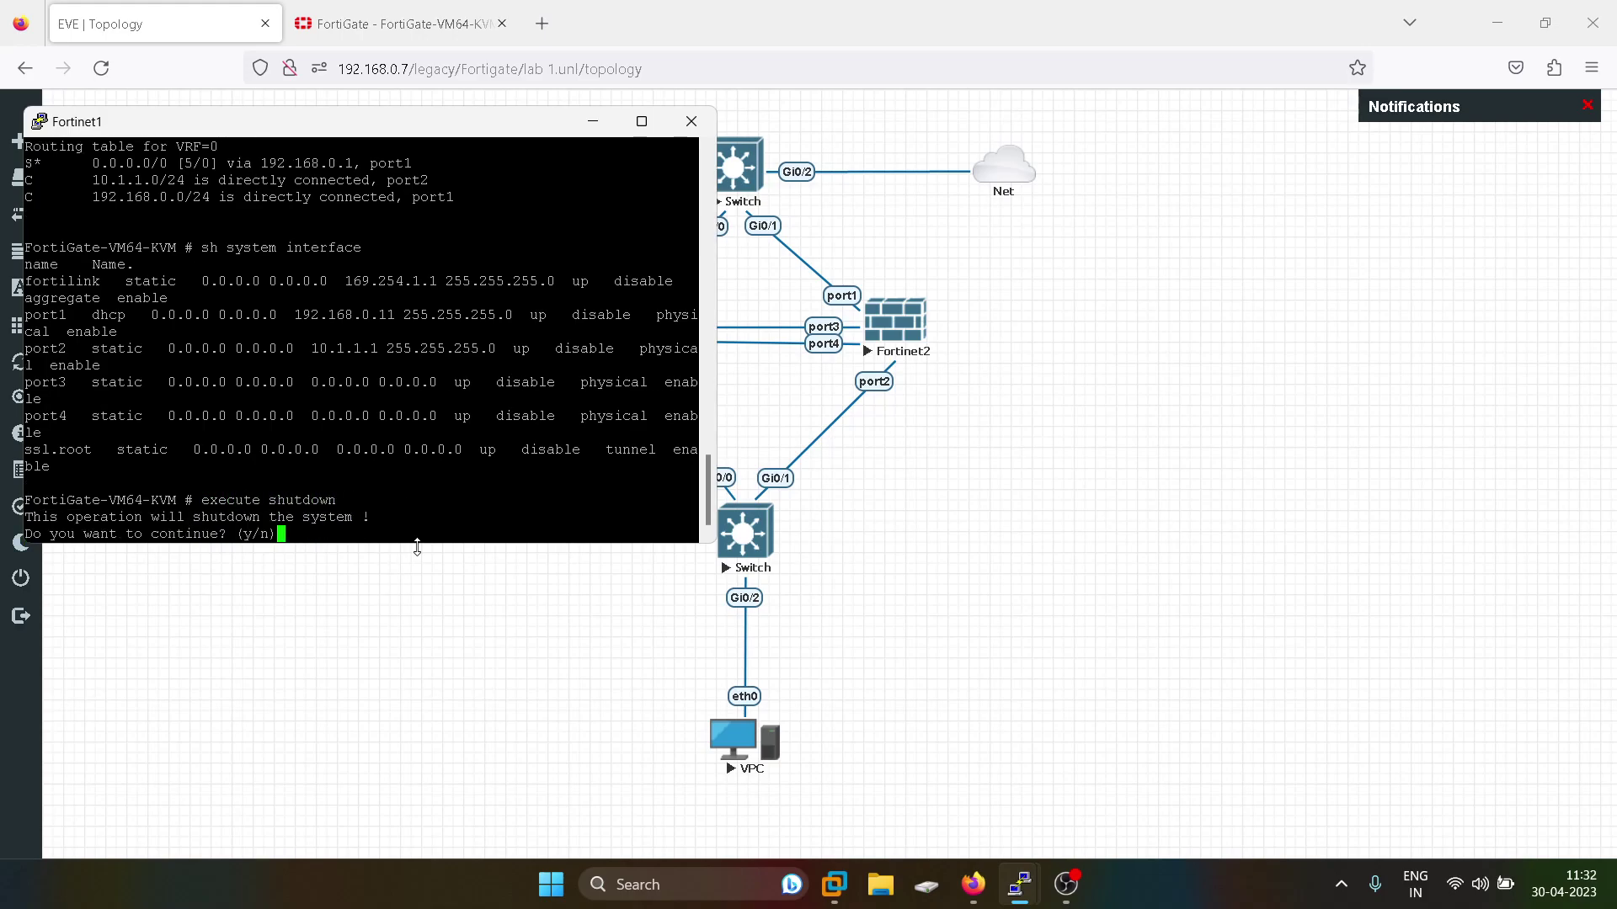
text(y)
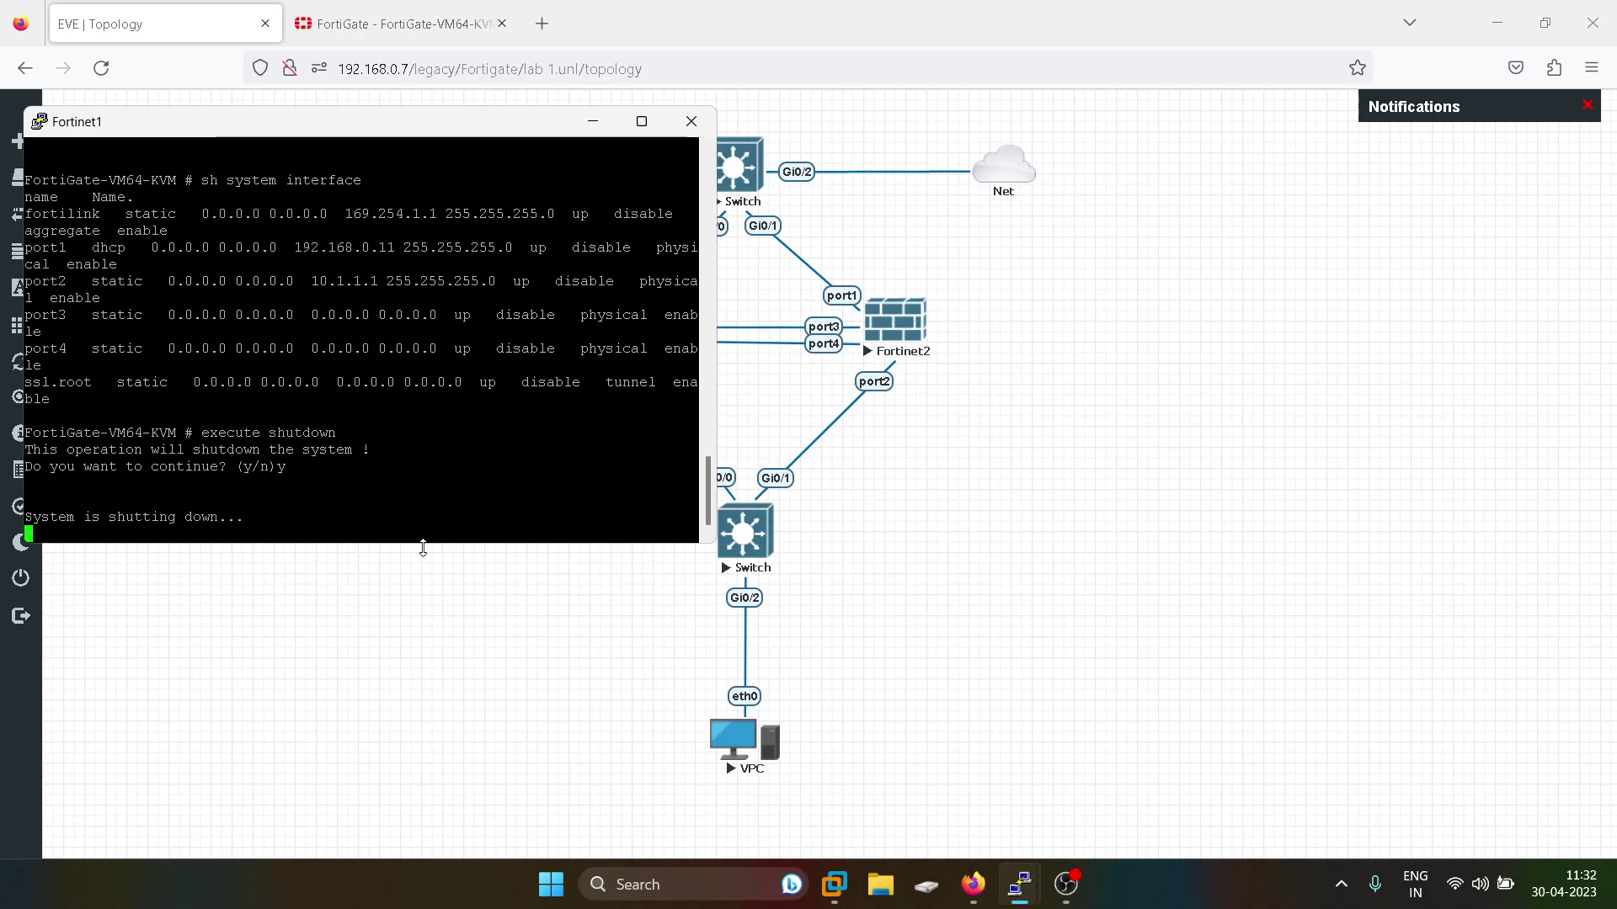
- Arrange the consoles to watch the VPC's ping to 8.8.8.8 recover after two timeouts
click(1022, 888)
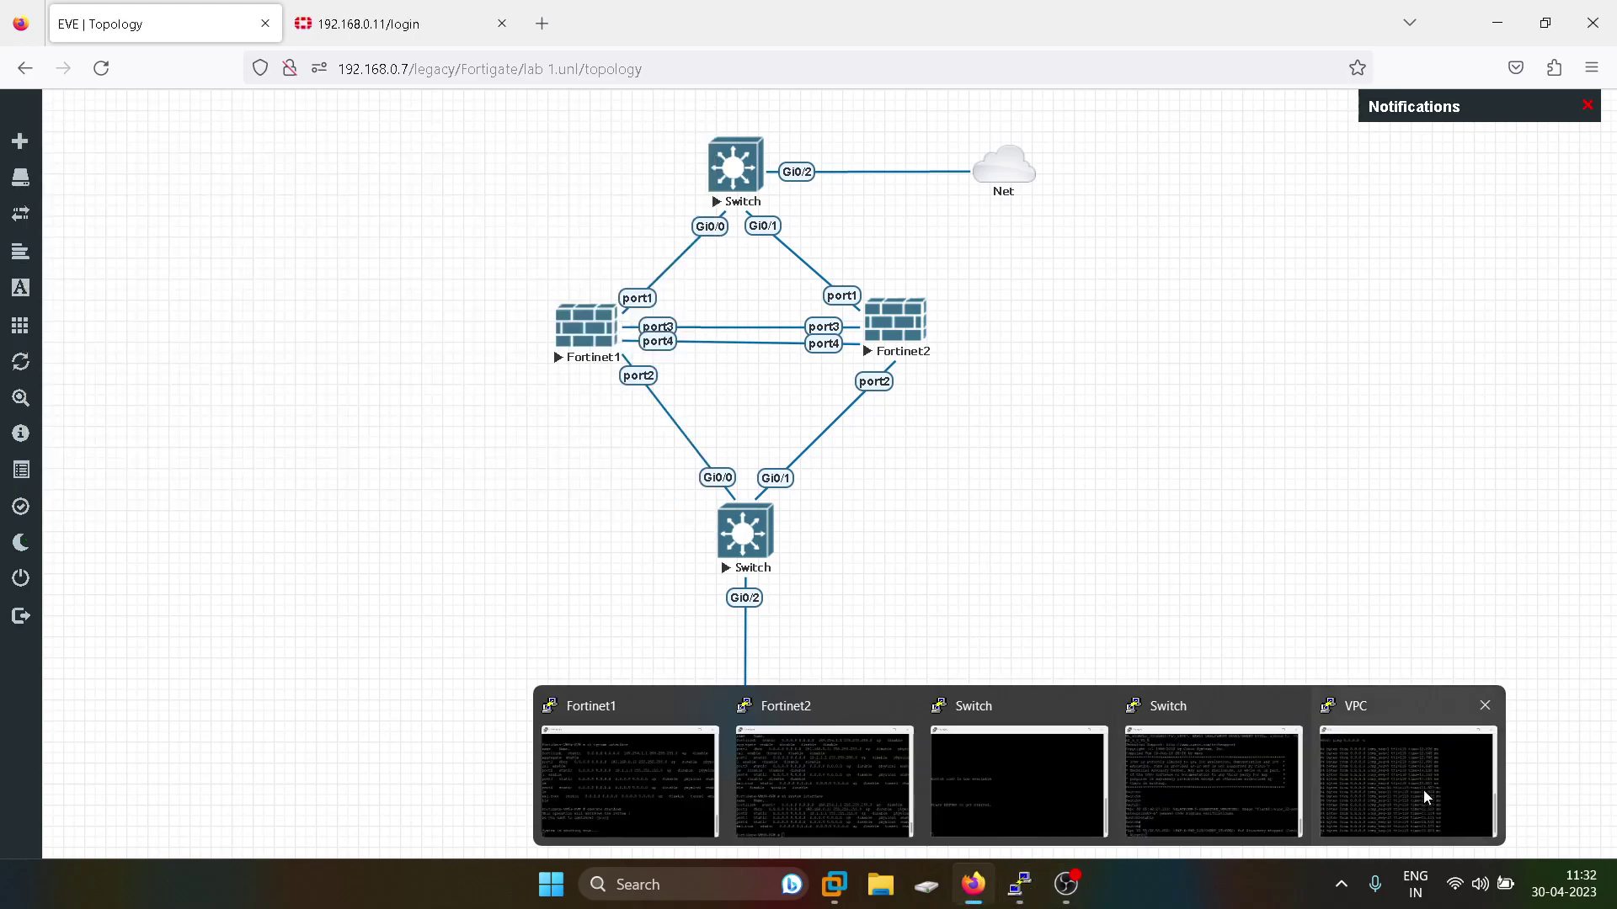
click(1423, 787)
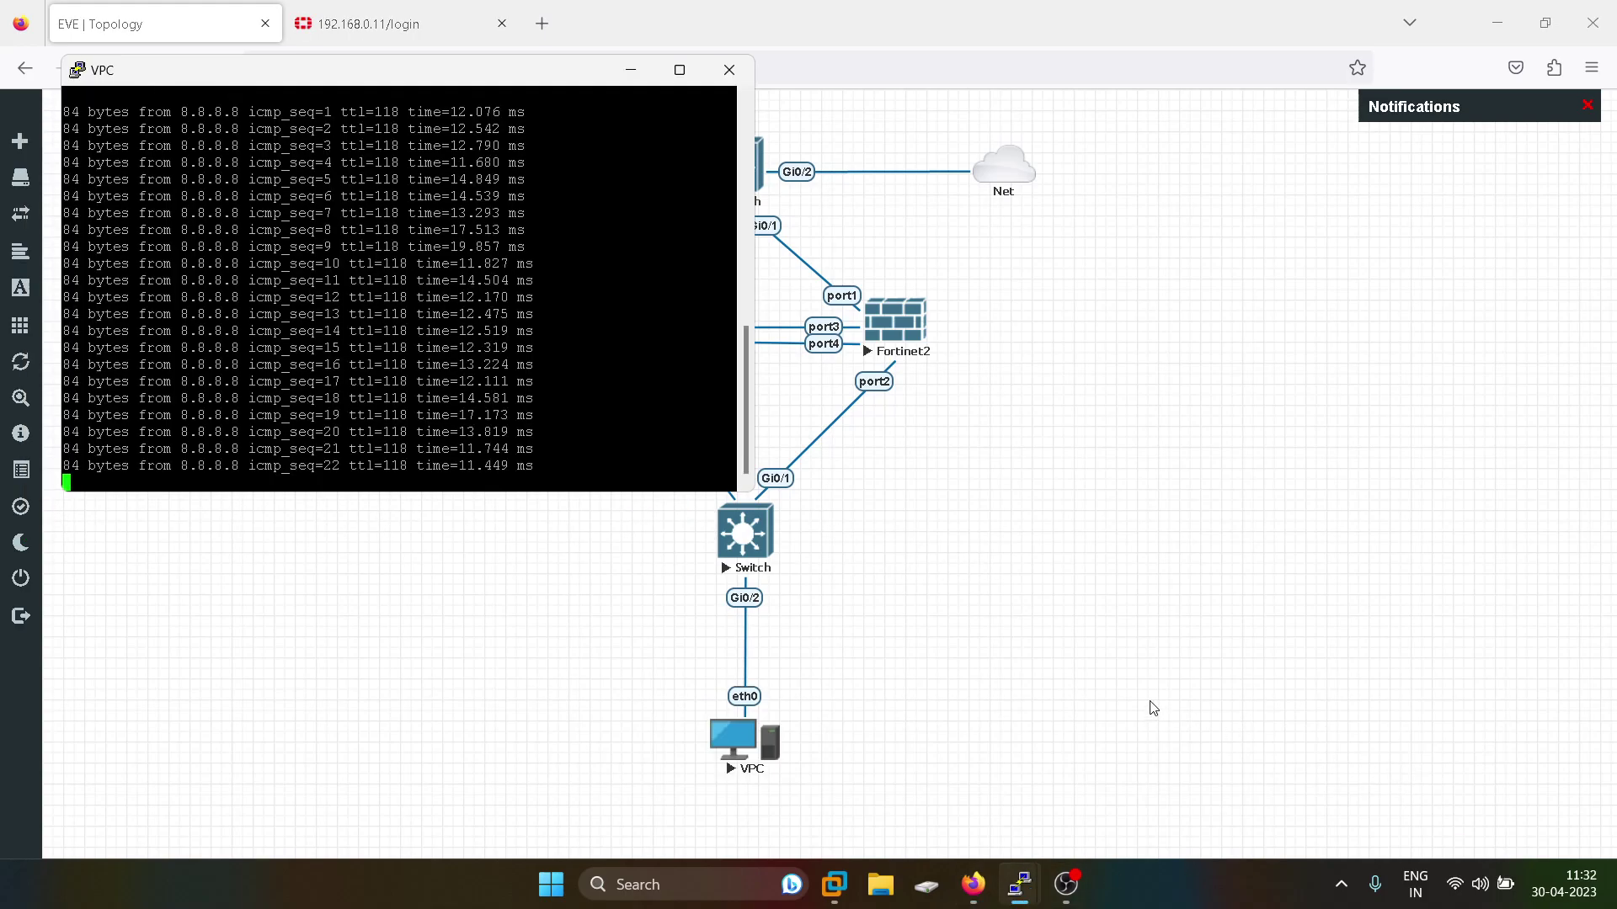
mouse_move(1019, 884)
click(589, 711)
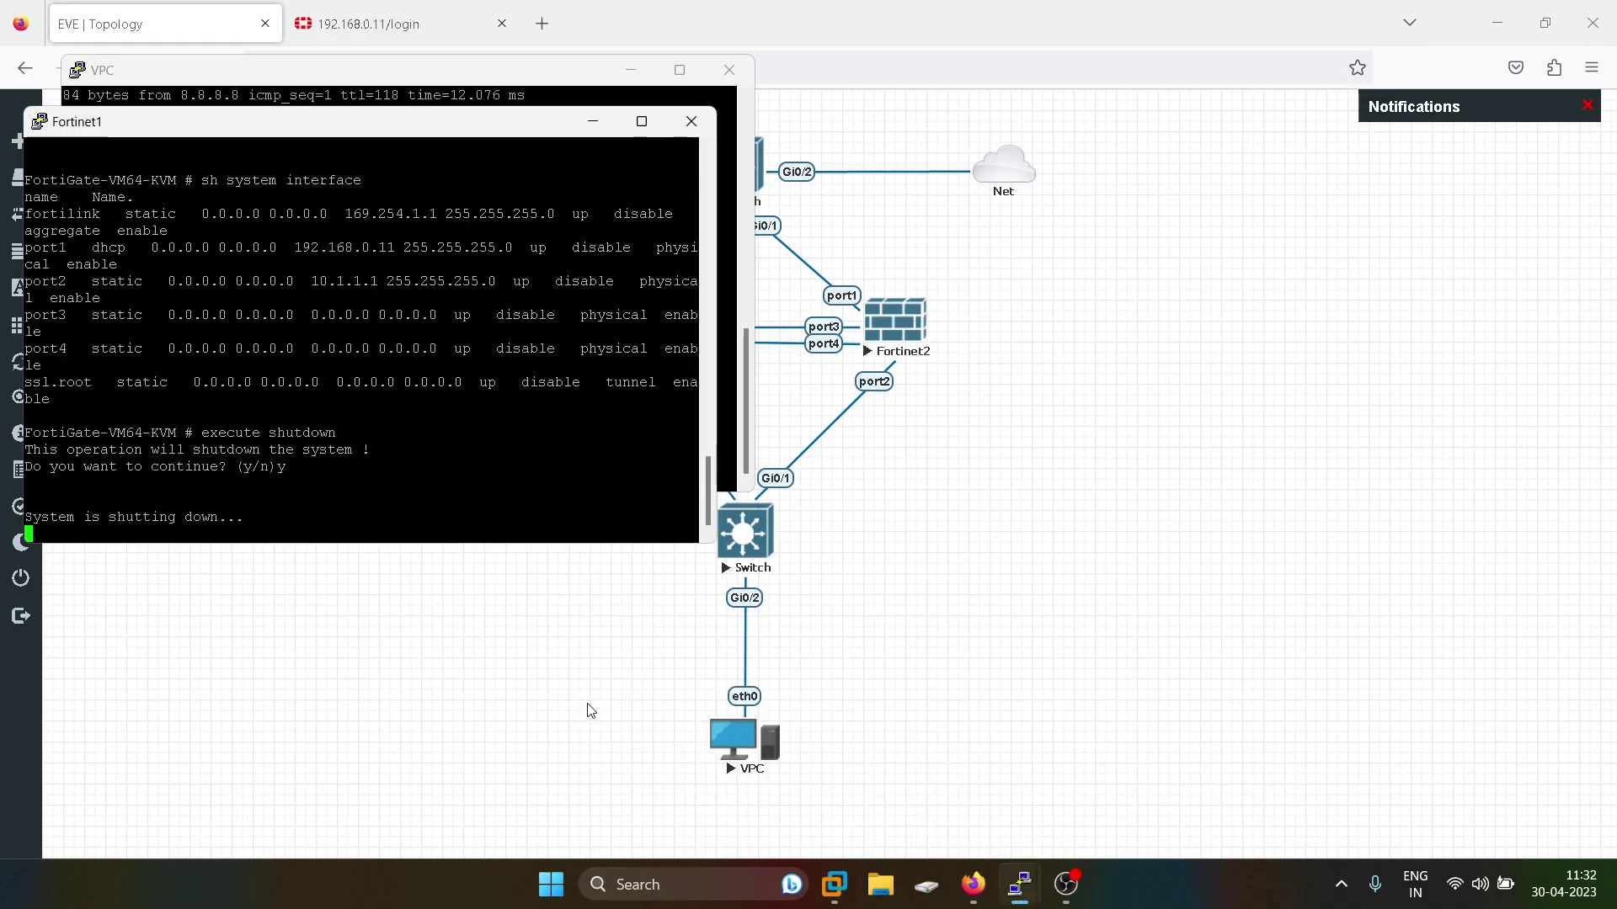
drag(404, 134, 1069, 131)
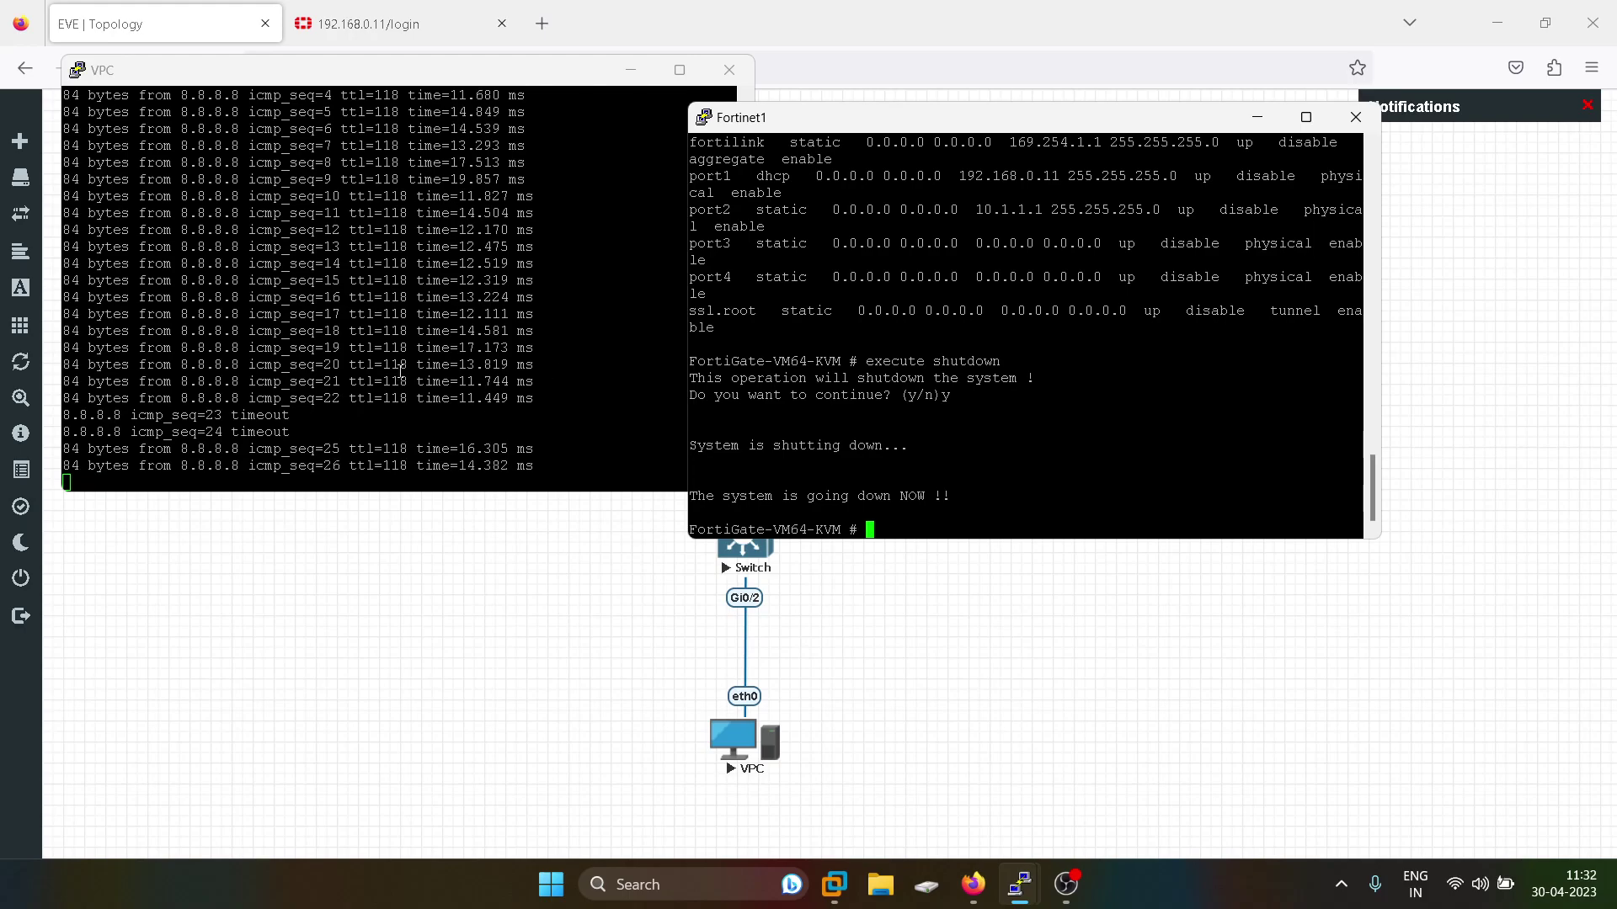
click(405, 403)
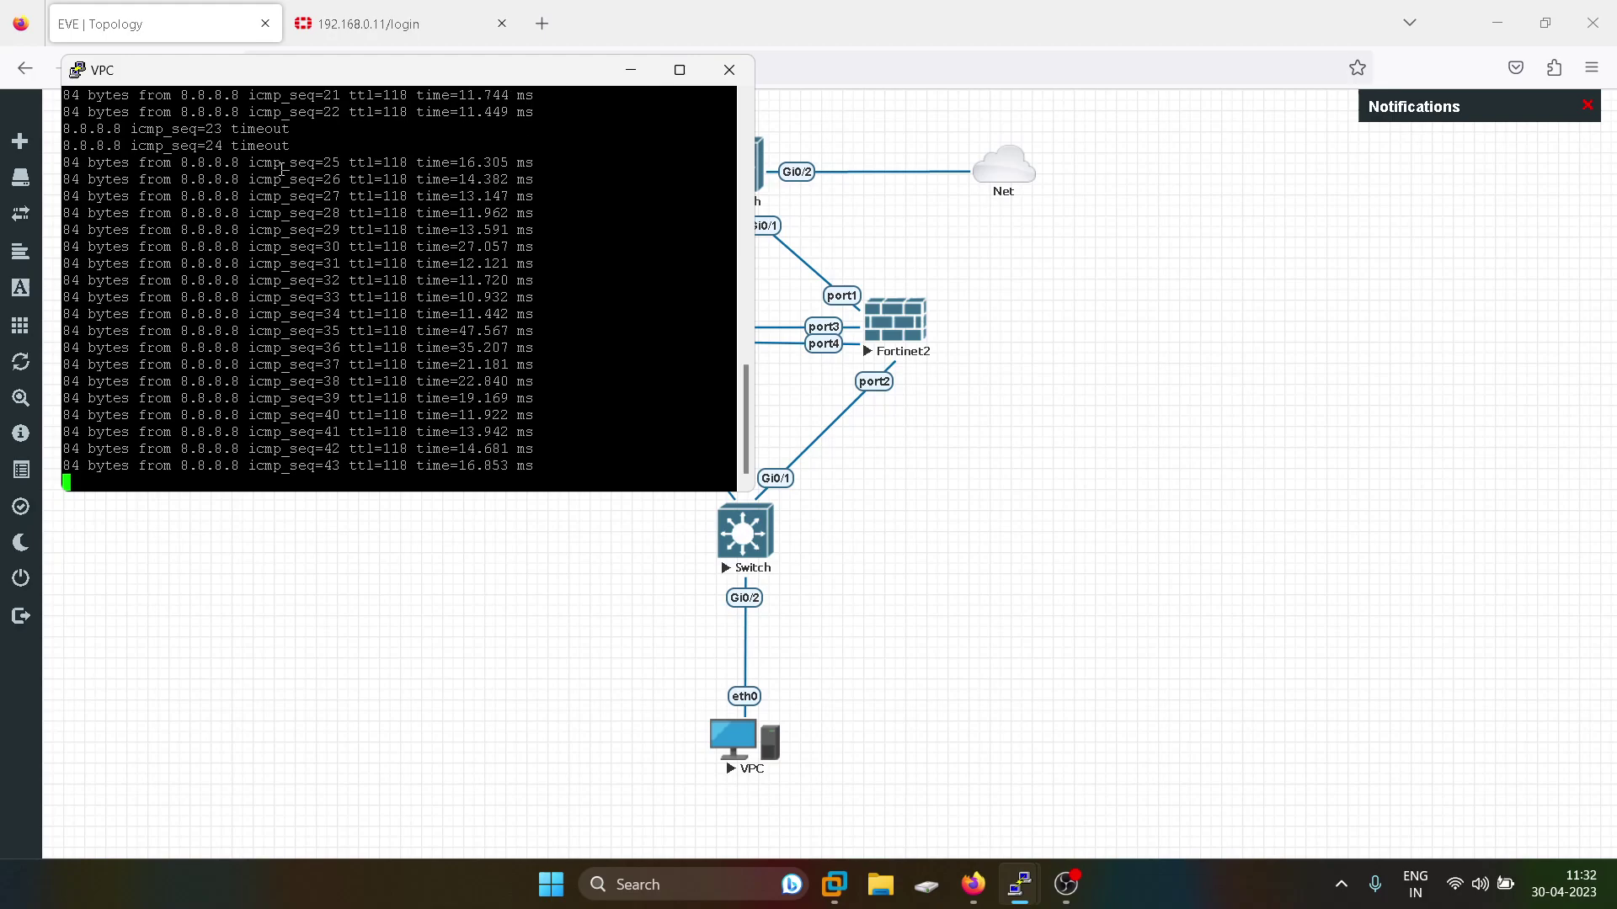
- Run 'sh system interface' on Fortinet2 and copy port1's address 192.168.0.11
click(1072, 469)
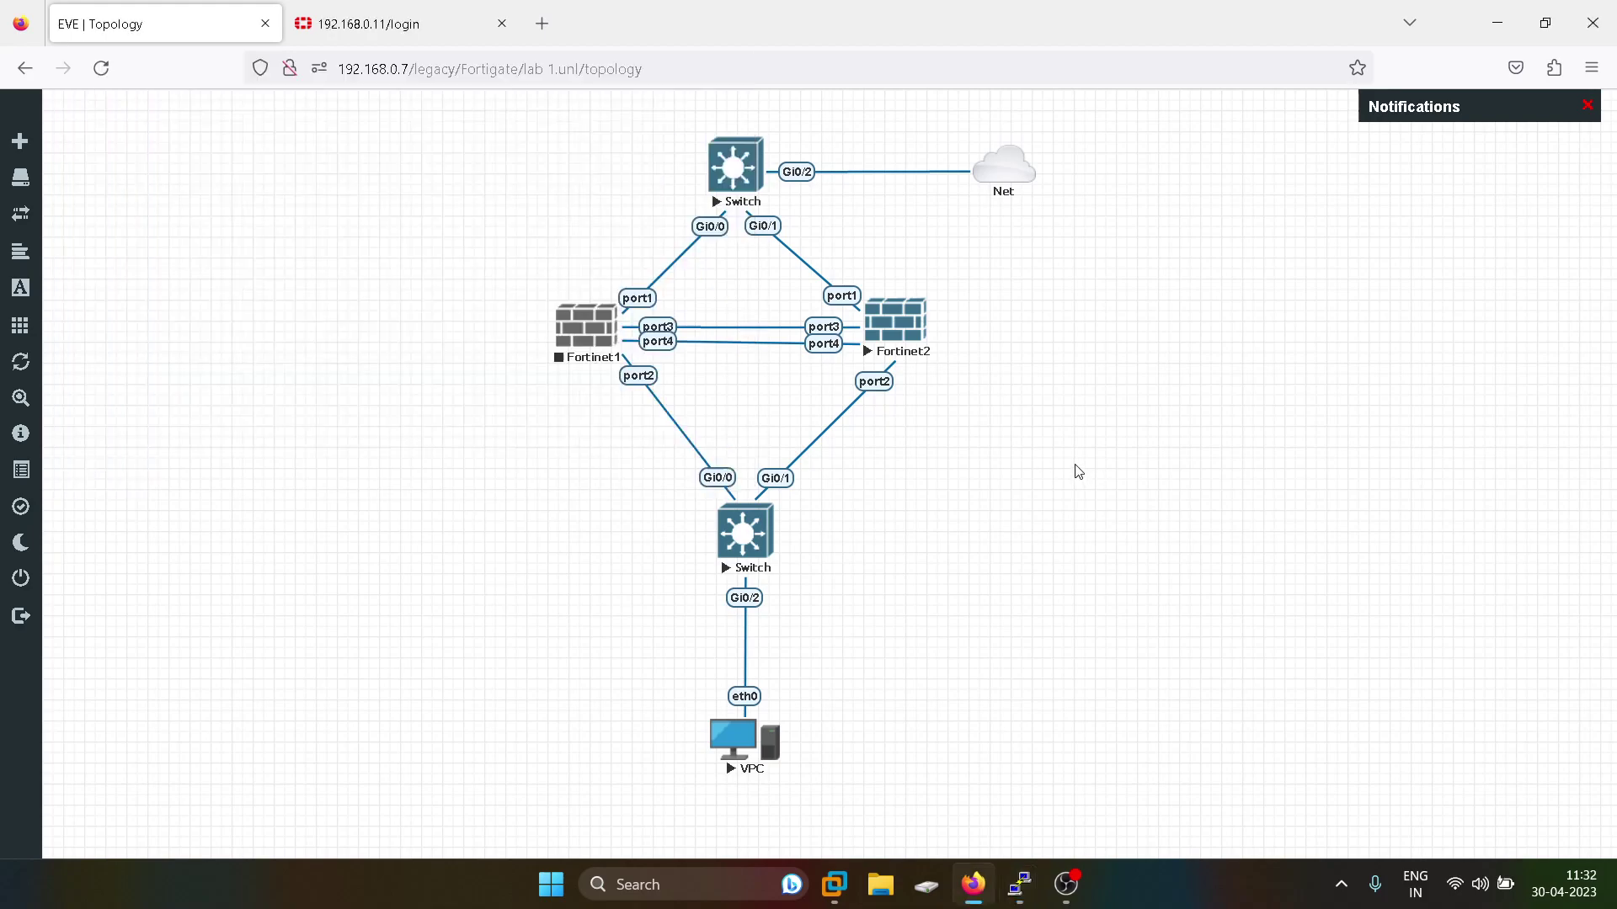
mouse_move(1032, 871)
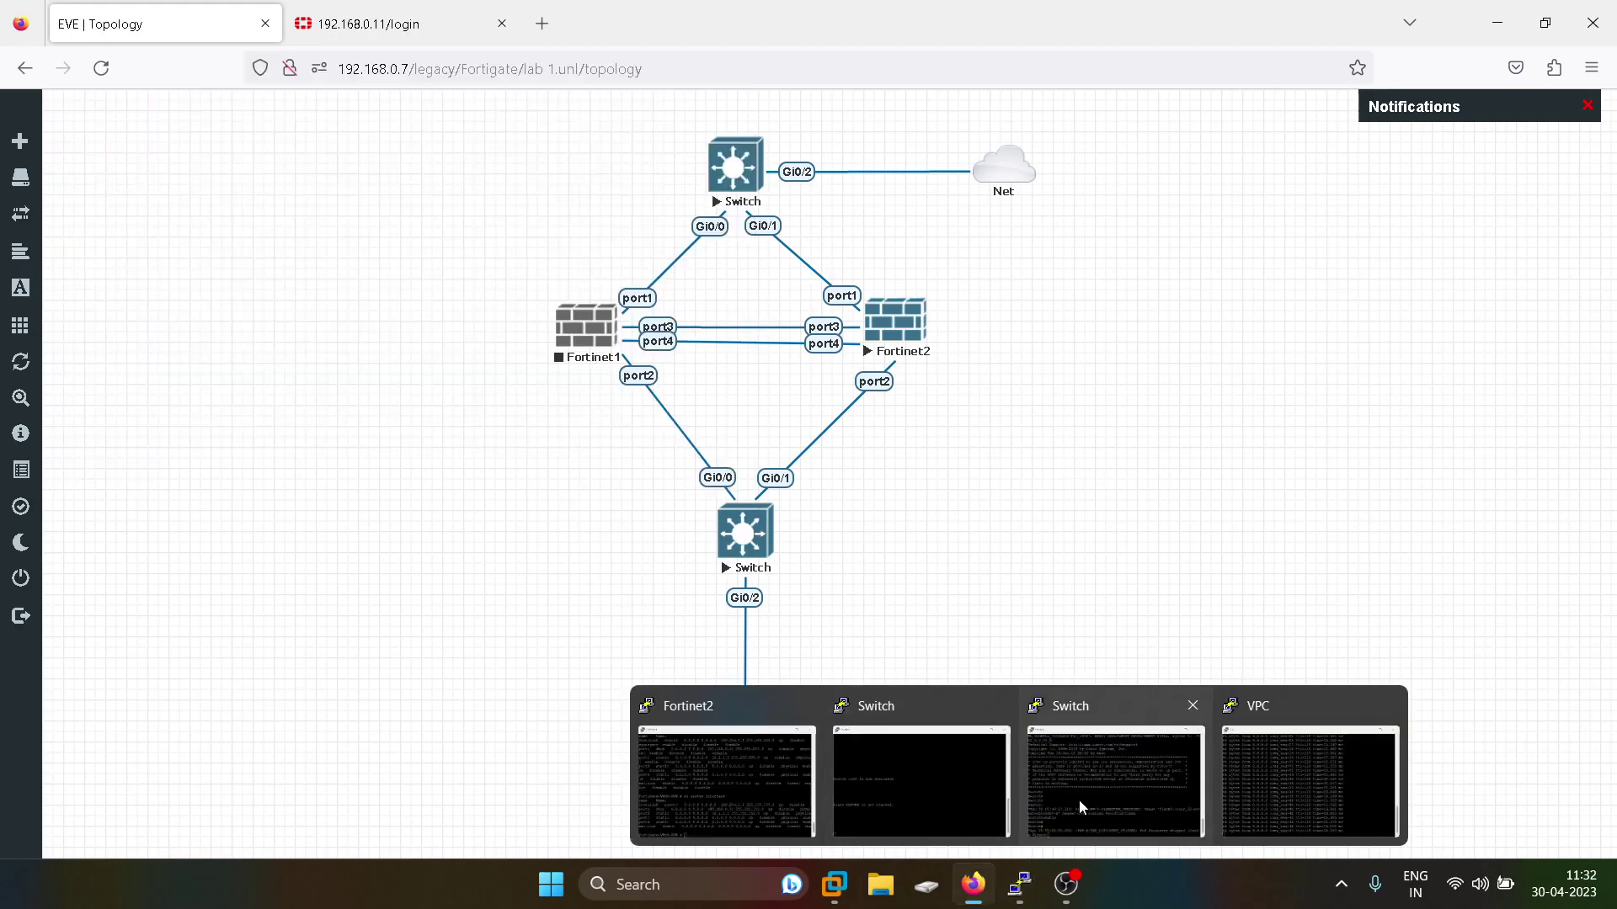
click(741, 751)
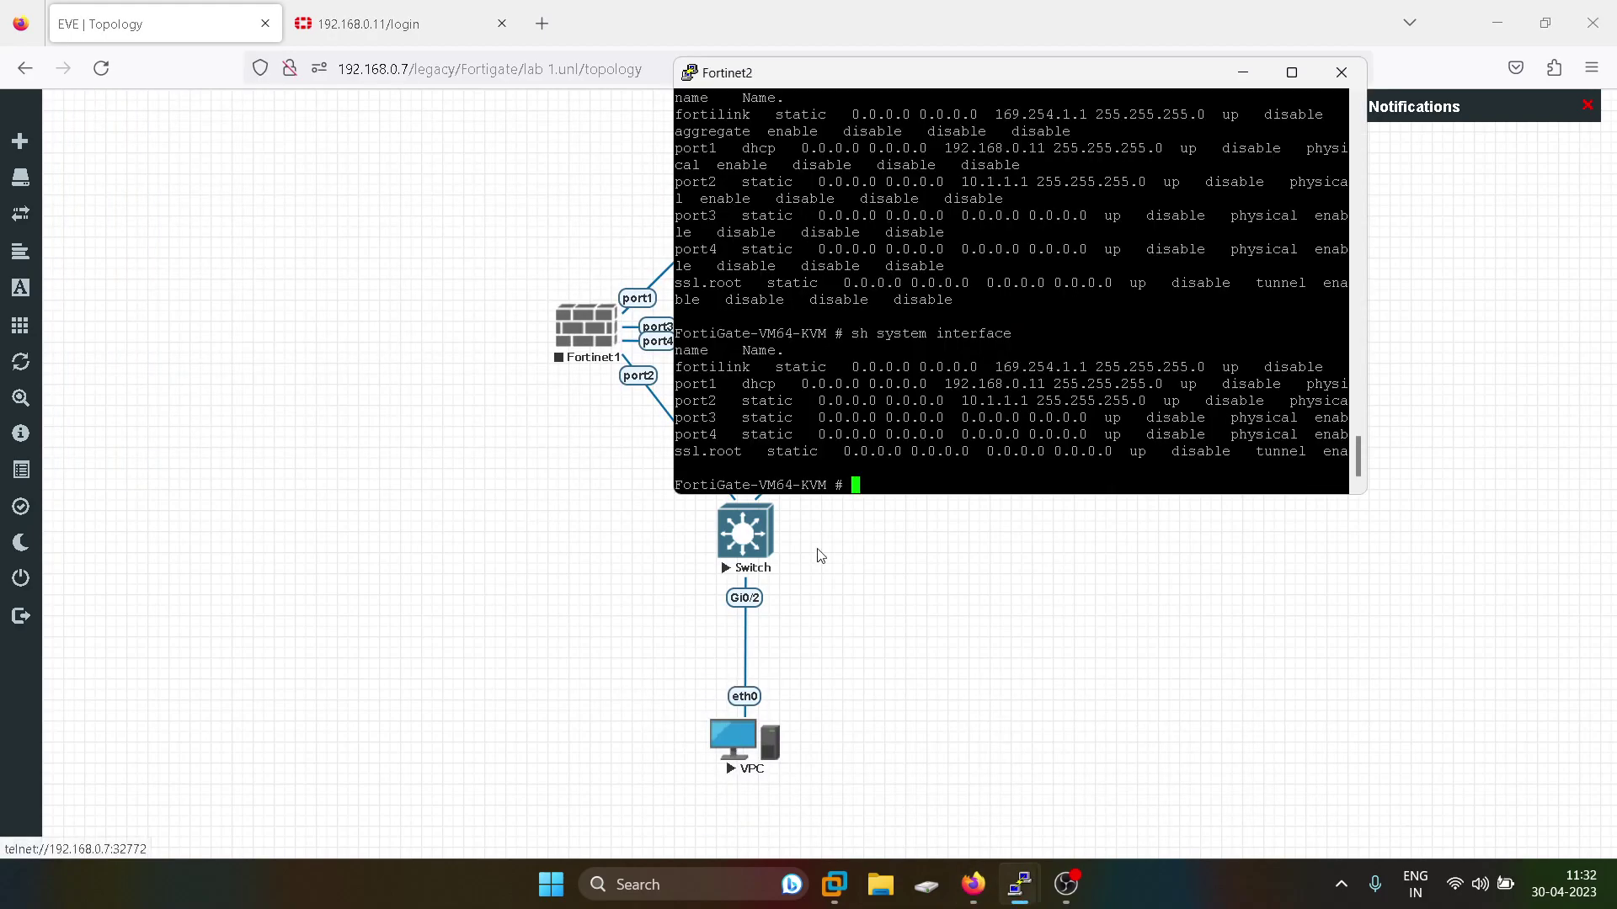
text(s)
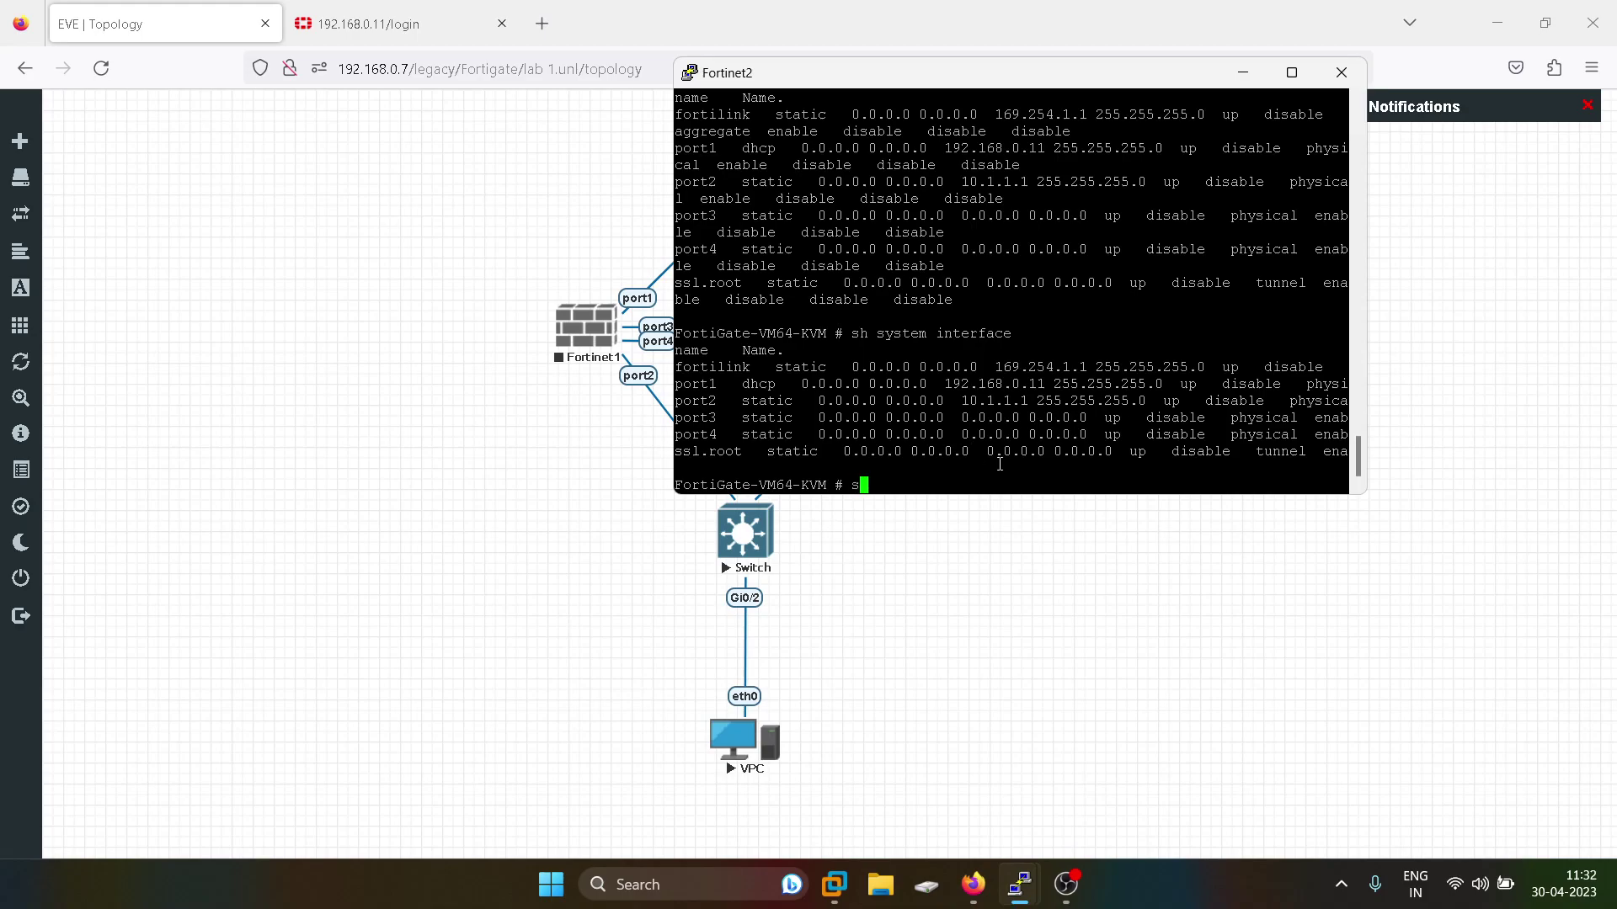
text(h system interface)
key(question)
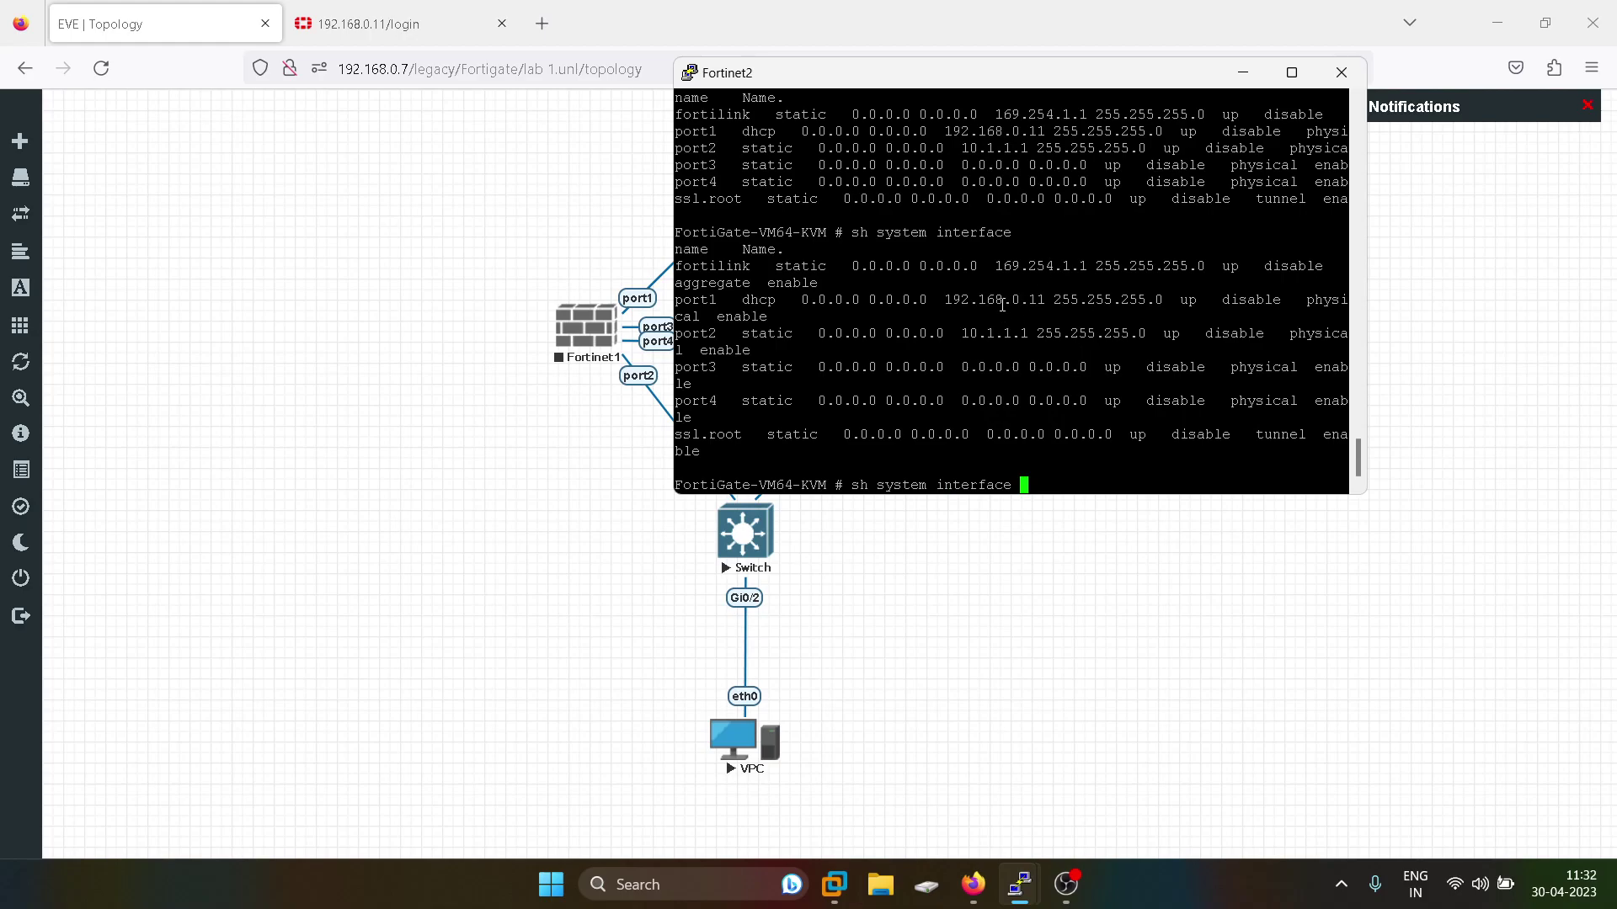
double_click(1002, 305)
click(1242, 72)
- Load 192.168.0.11 in a fresh tab and sign in as admin with the account password
click(387, 24)
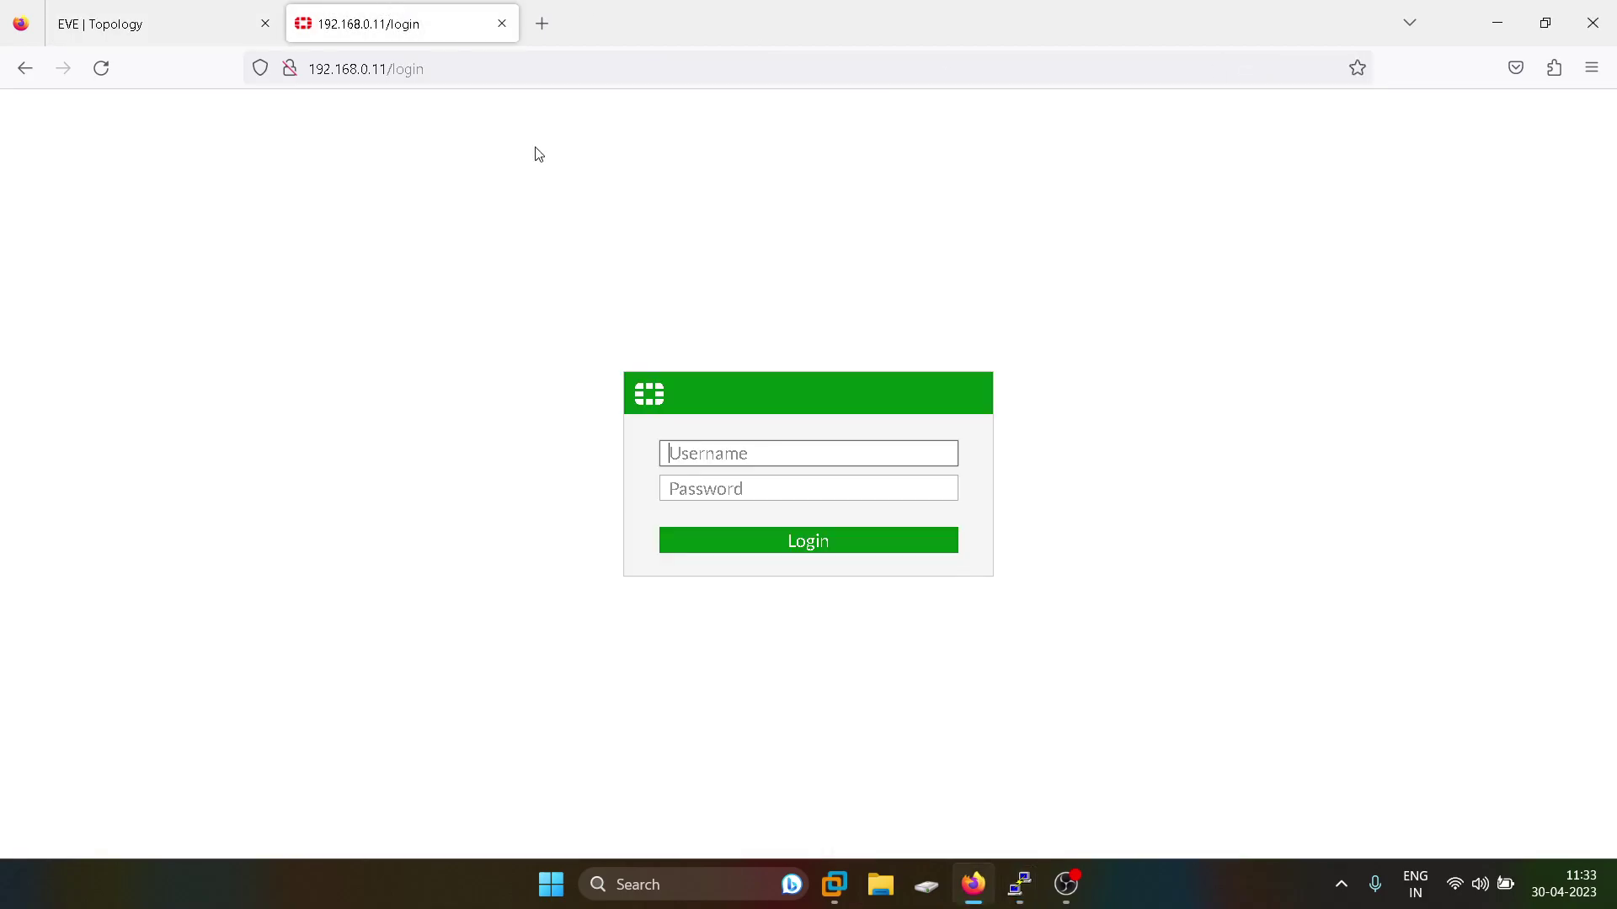
click(501, 24)
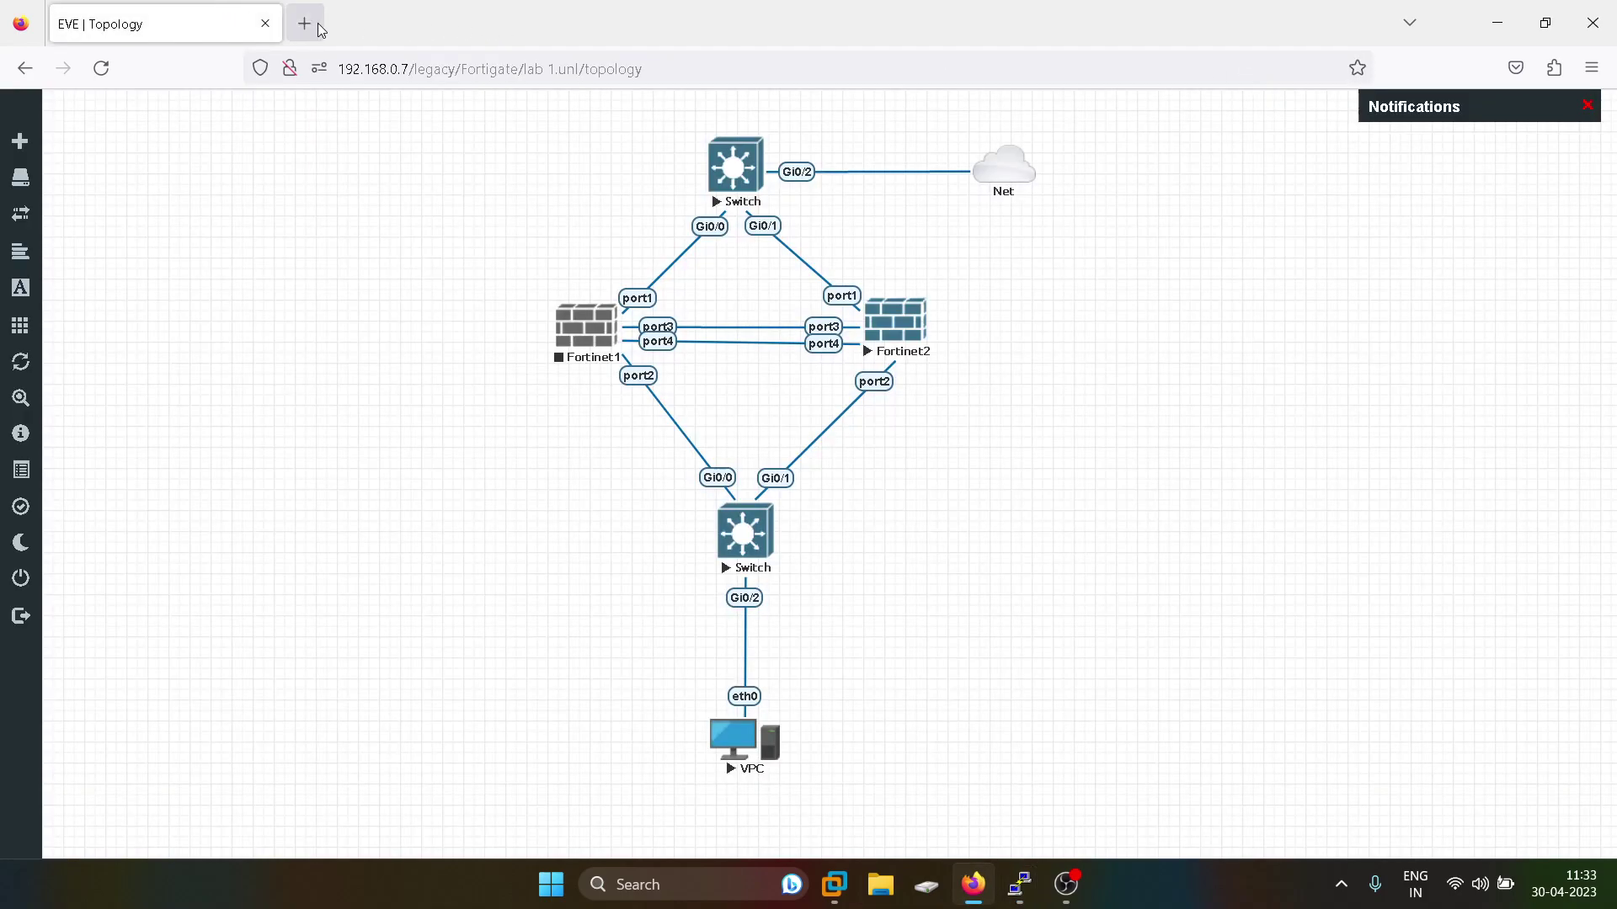
click(305, 23)
text(192.168.0.11)
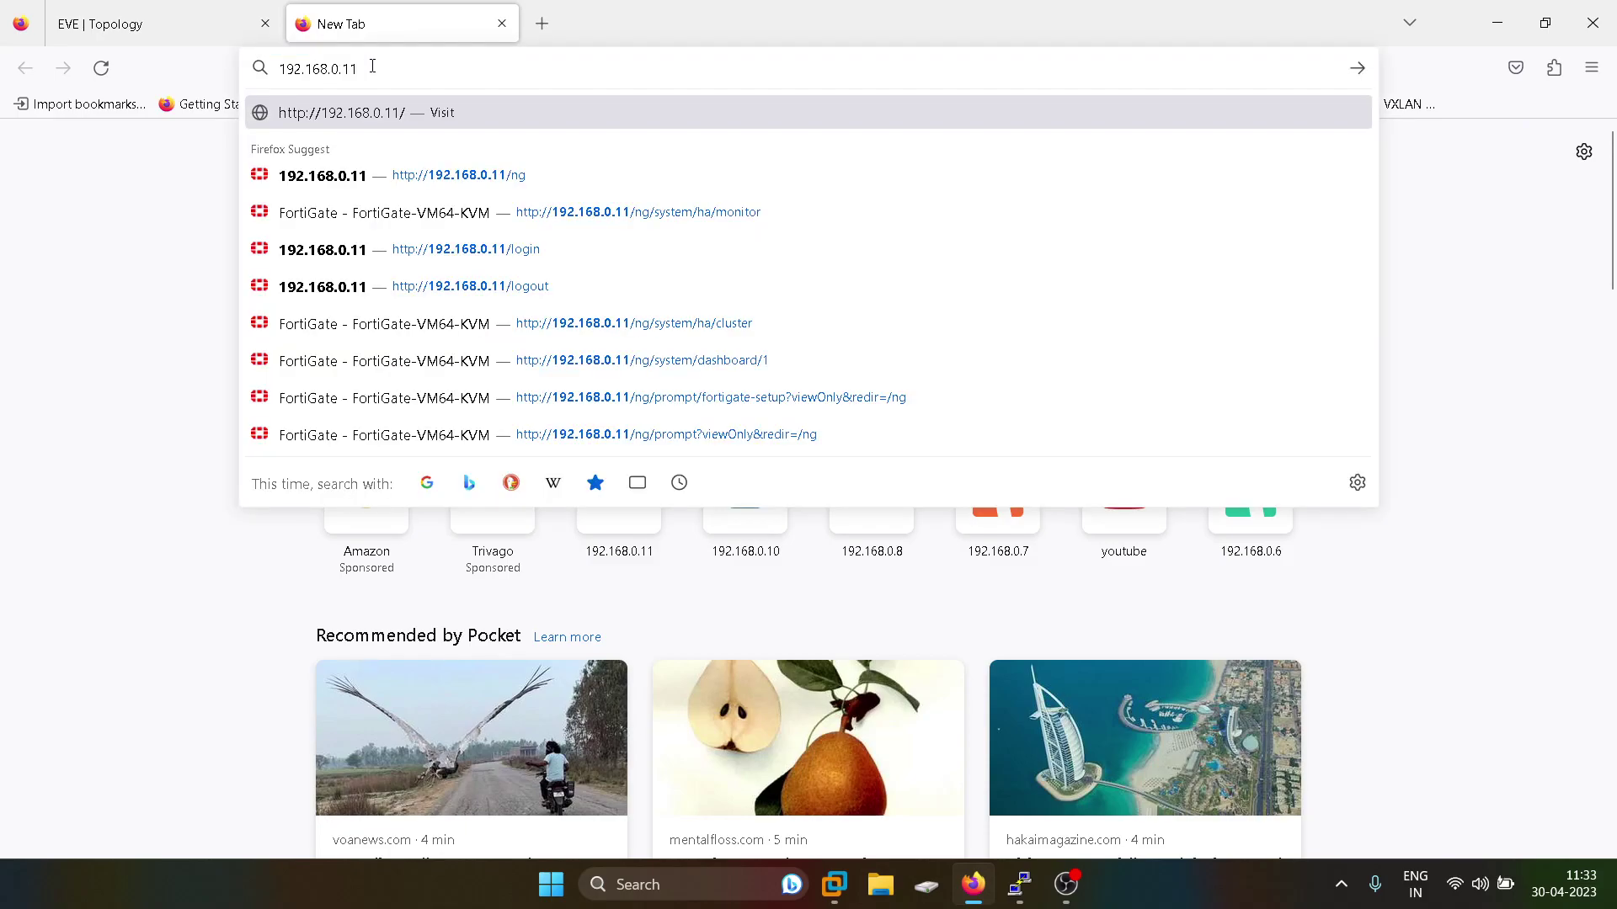
key(Return)
text(ad)
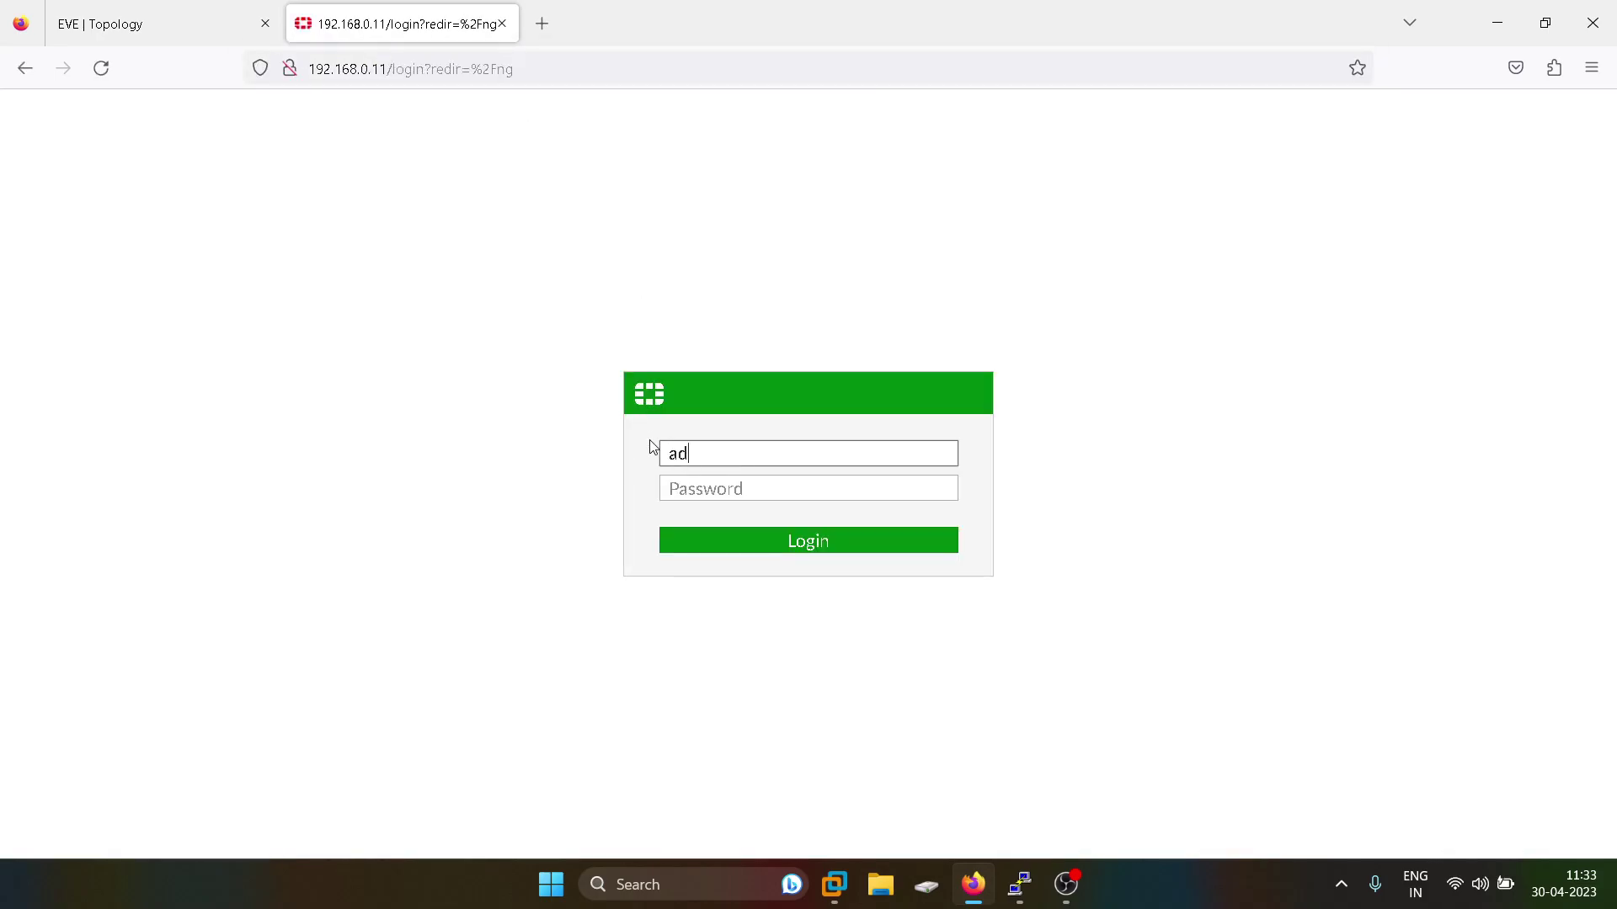
text(min)
click(720, 493)
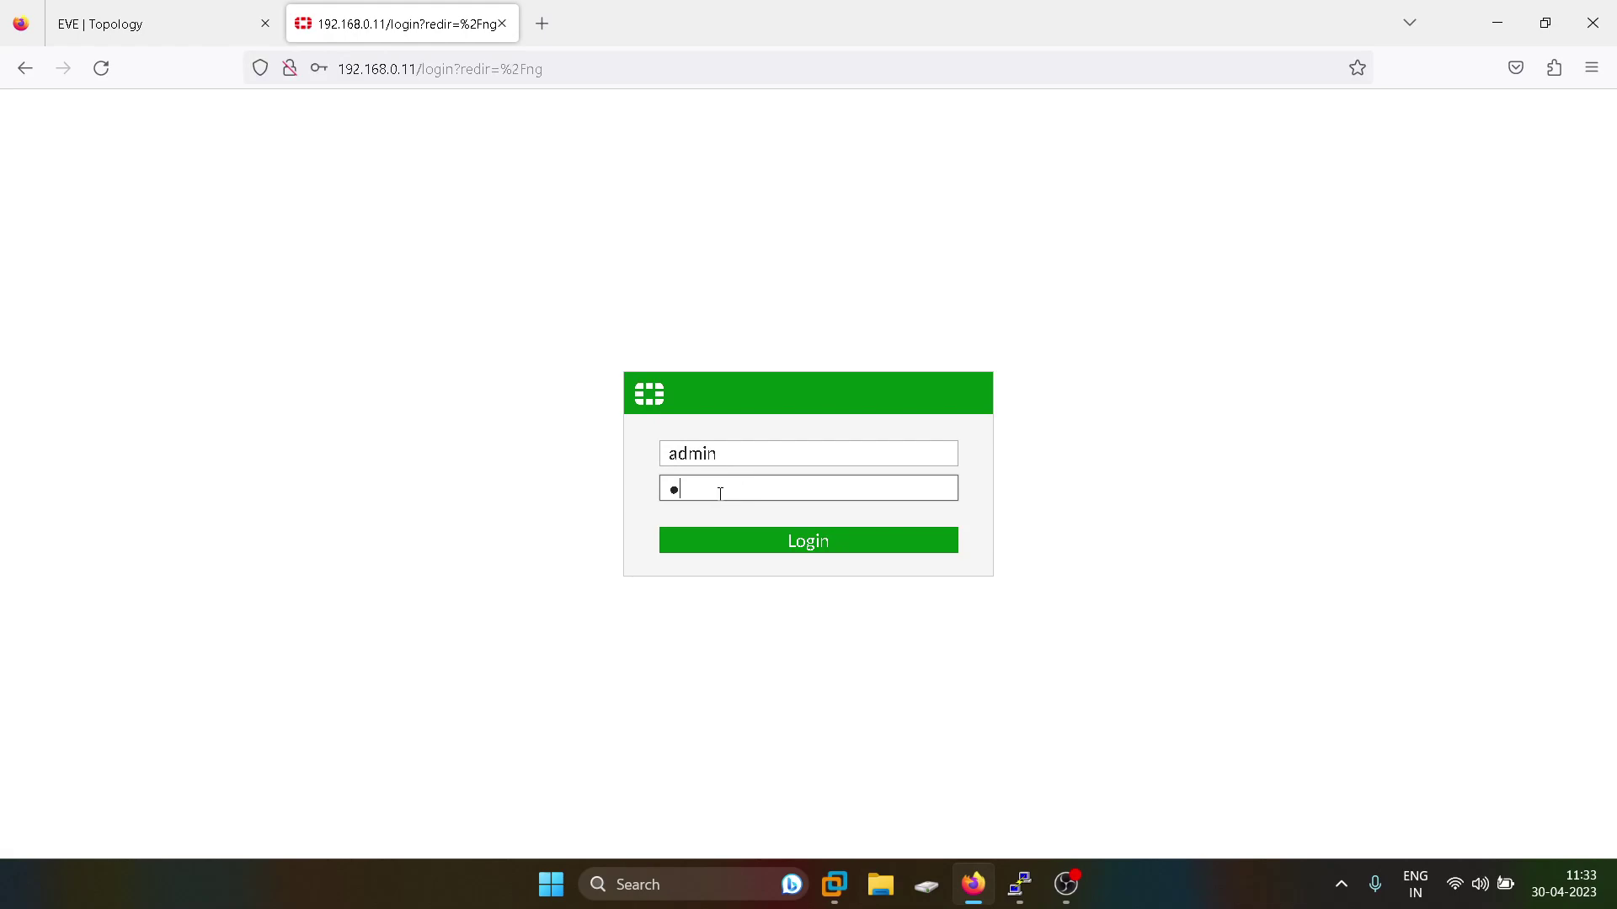
key(Return)
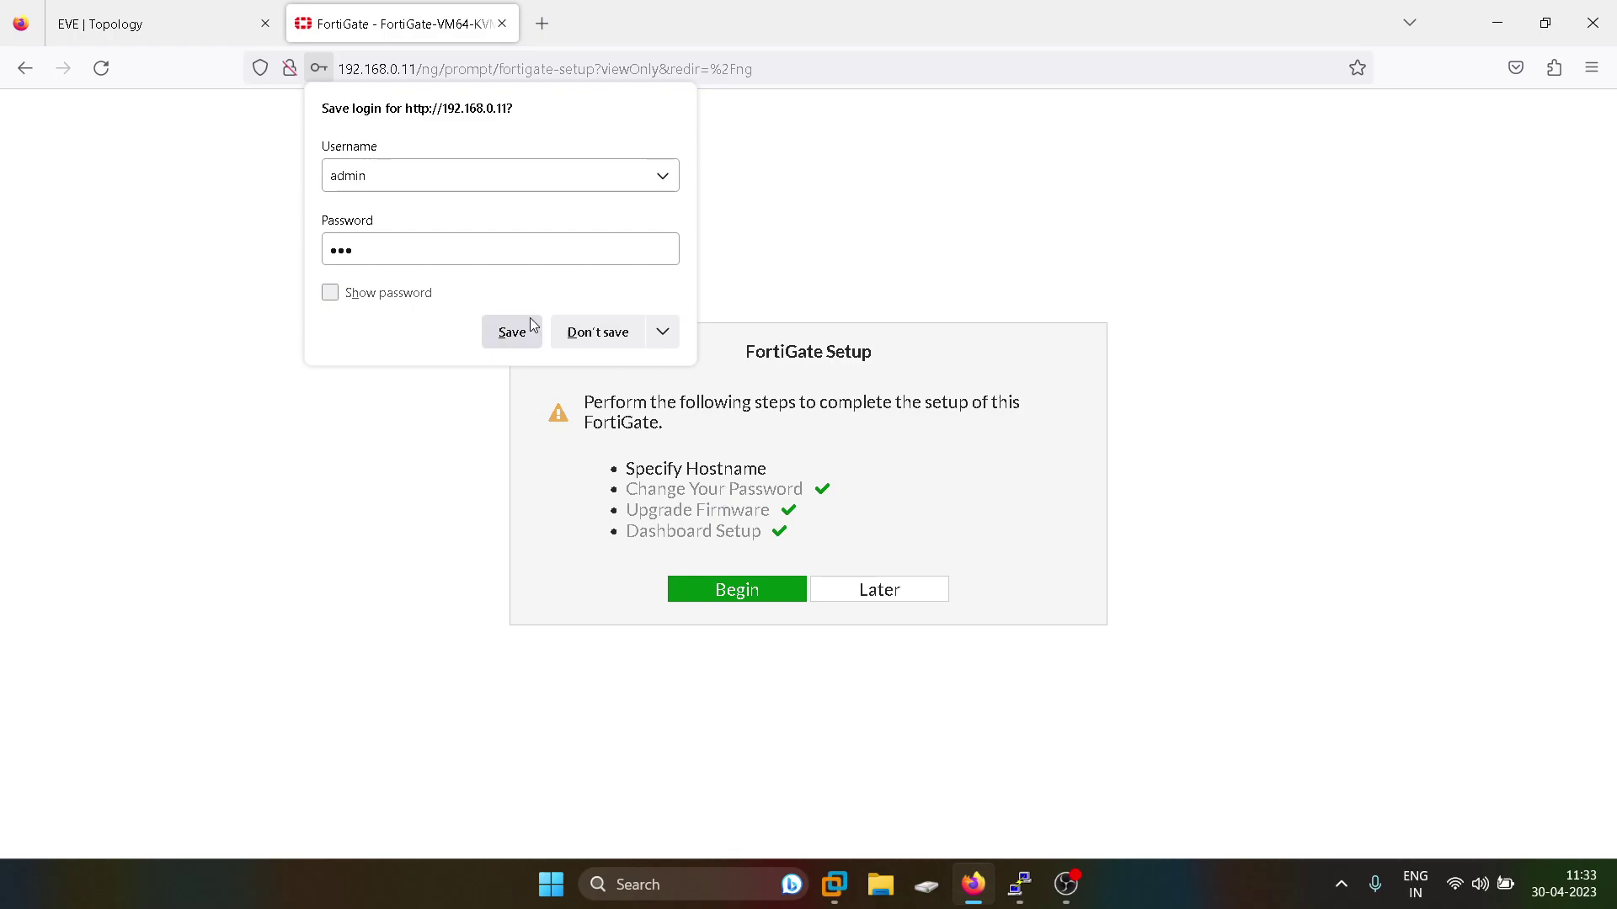
- Dismiss the save-password, setup and FortiOS 6.4.4 notices, then return to EVE-NG and OBS
click(611, 334)
click(858, 595)
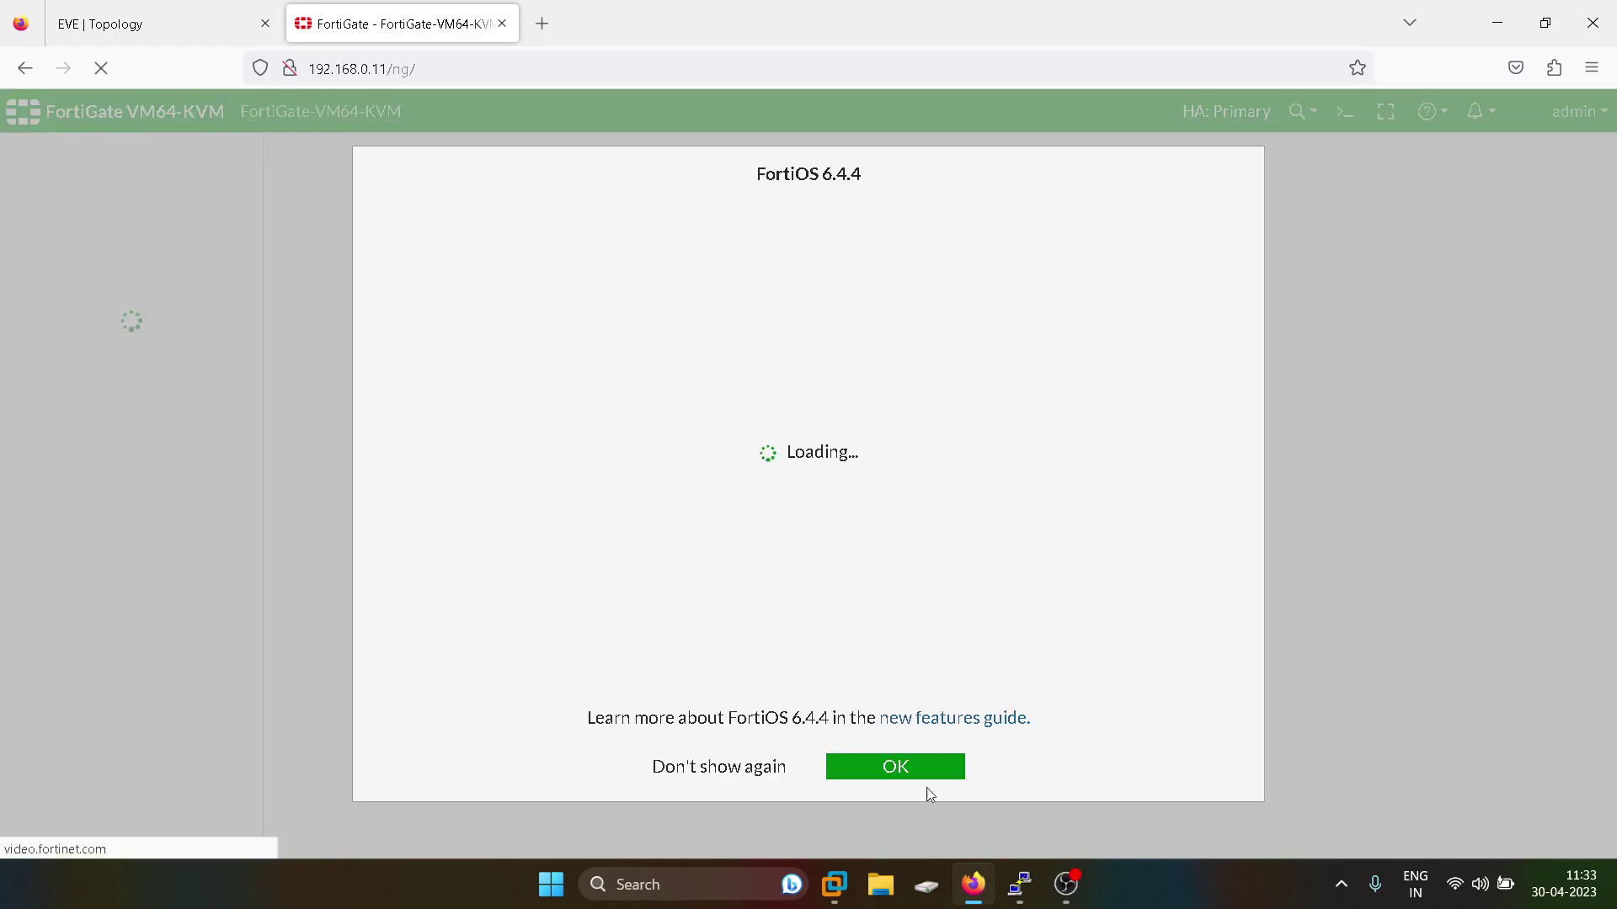
click(895, 764)
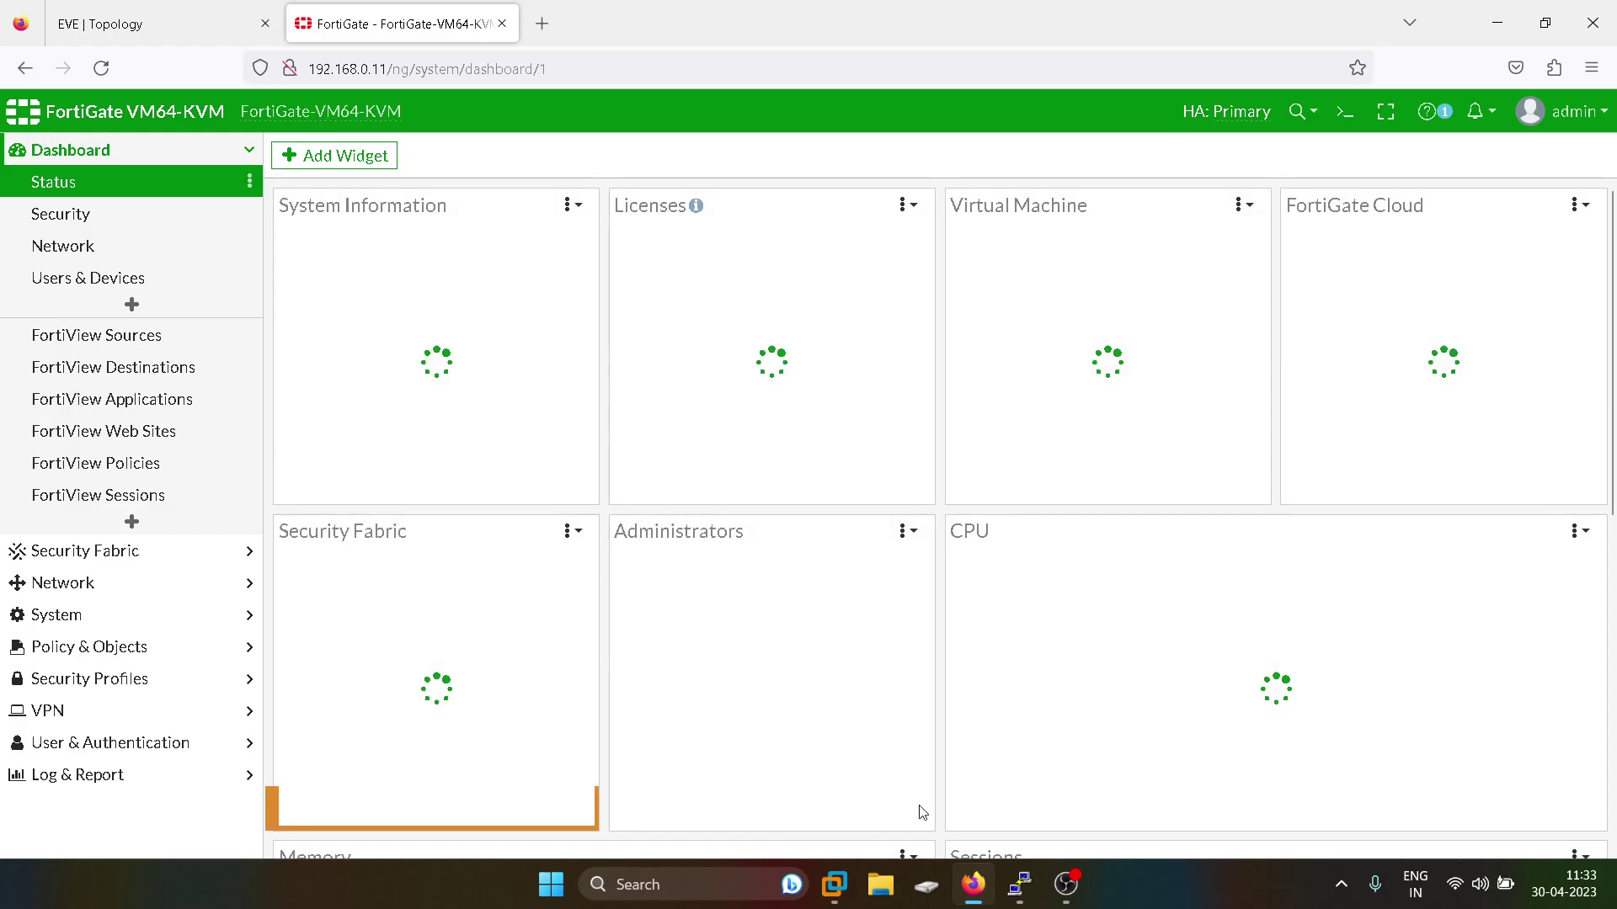
click(126, 25)
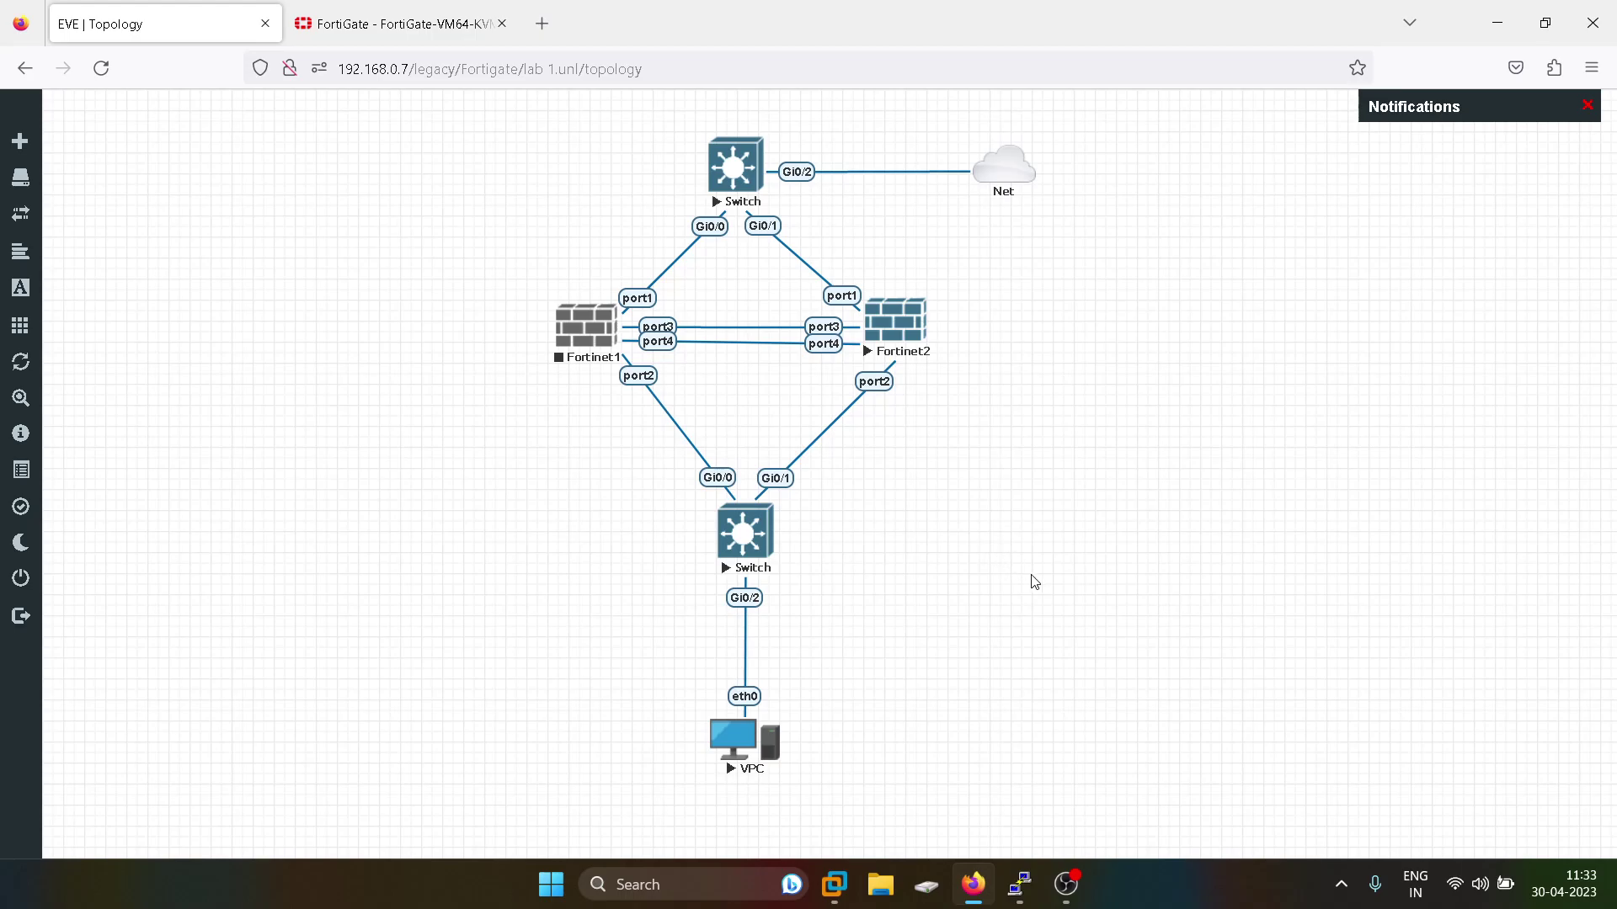
click(1066, 884)
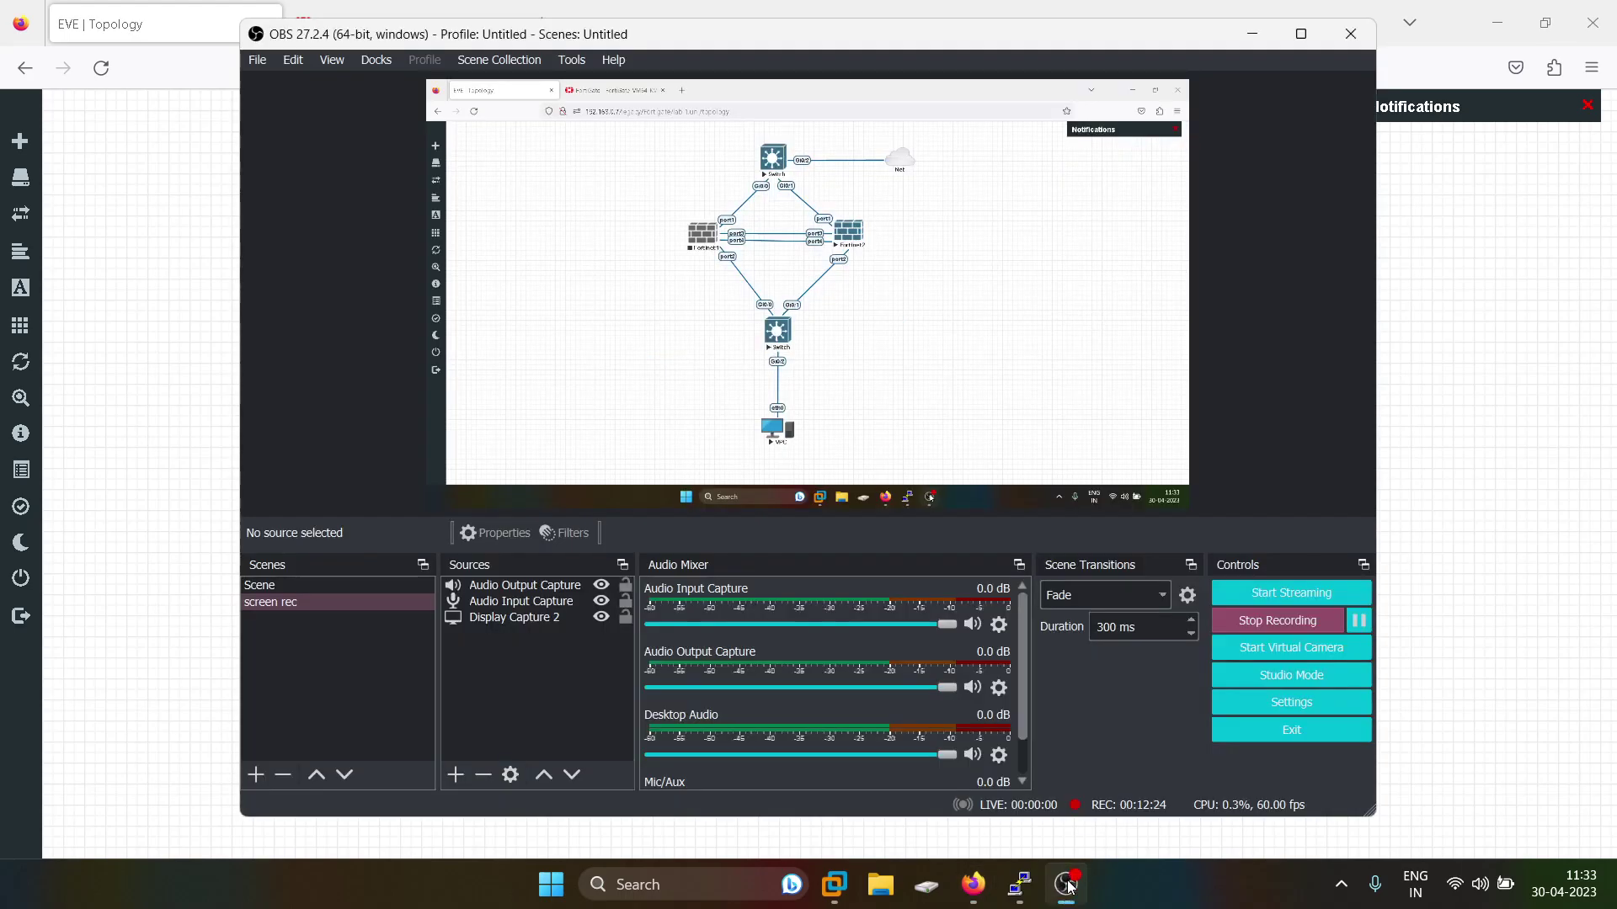